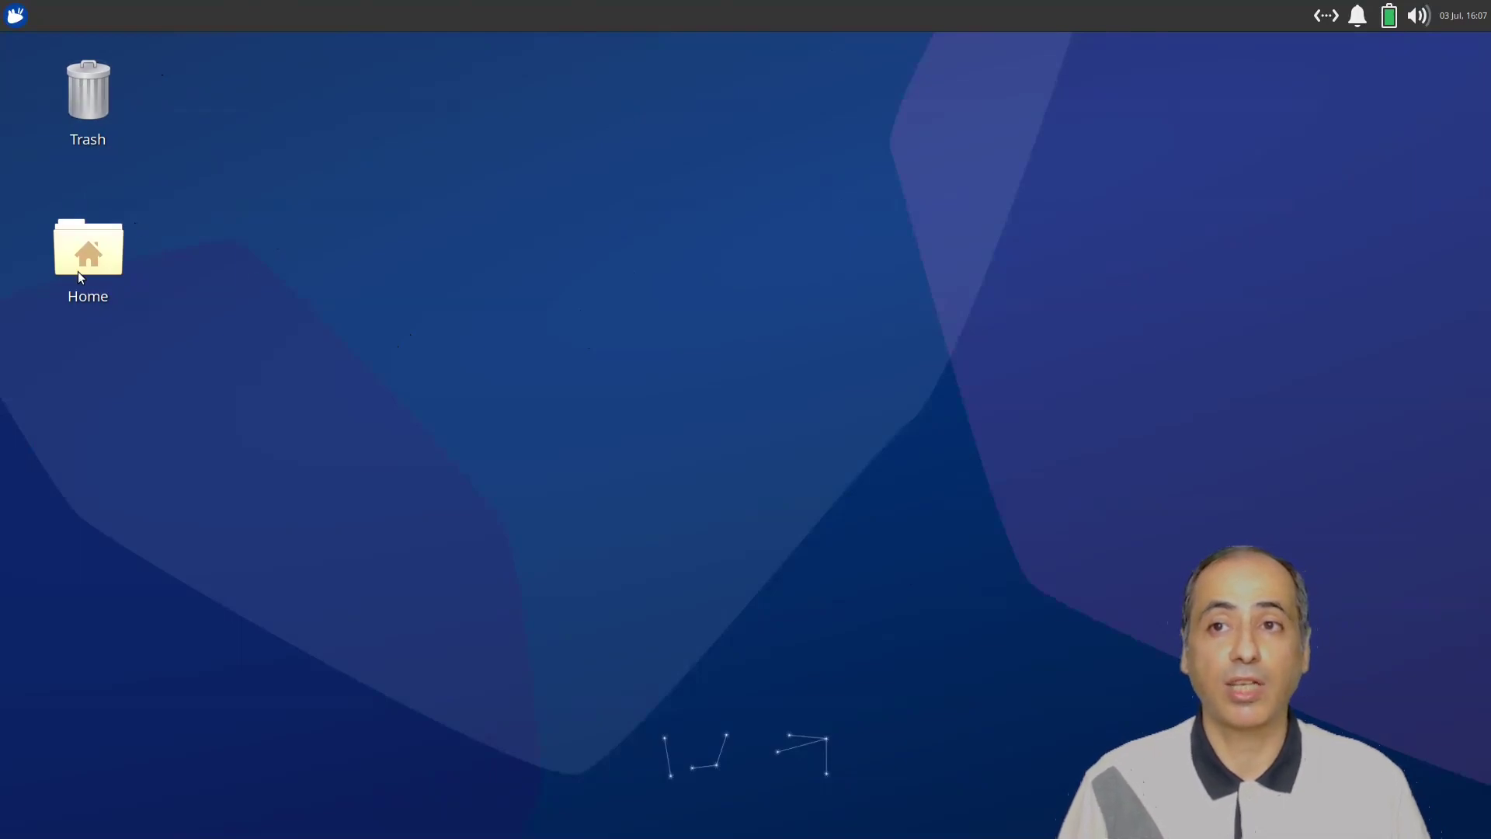
Add Synaptic Package Manager from All Applications to the Whisker menu favourites.
left_click(17, 17)
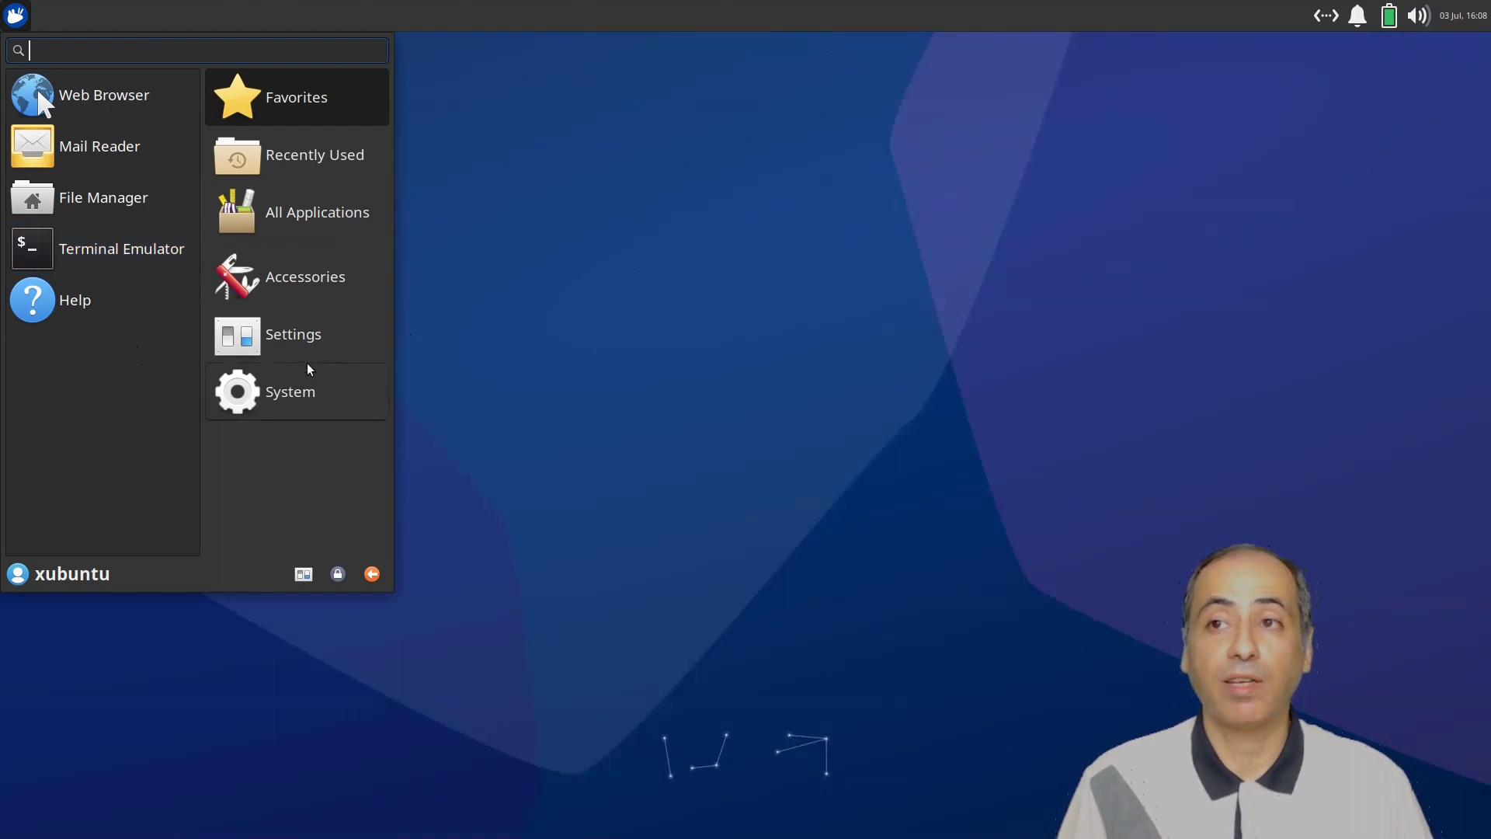
left_click(326, 213)
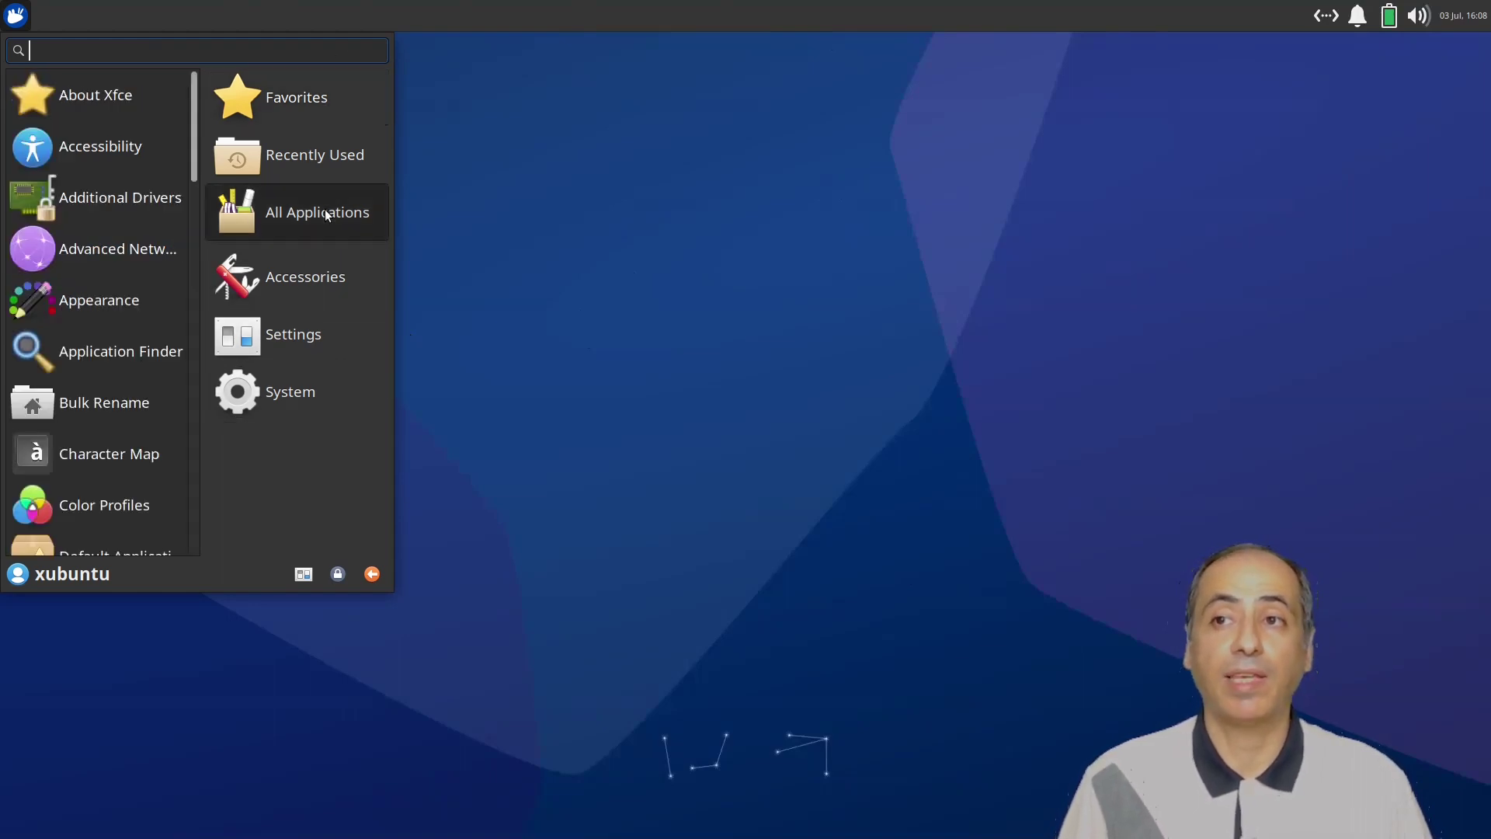
scroll(106, 234, "down", 5)
scroll(106, 235, "down", 15)
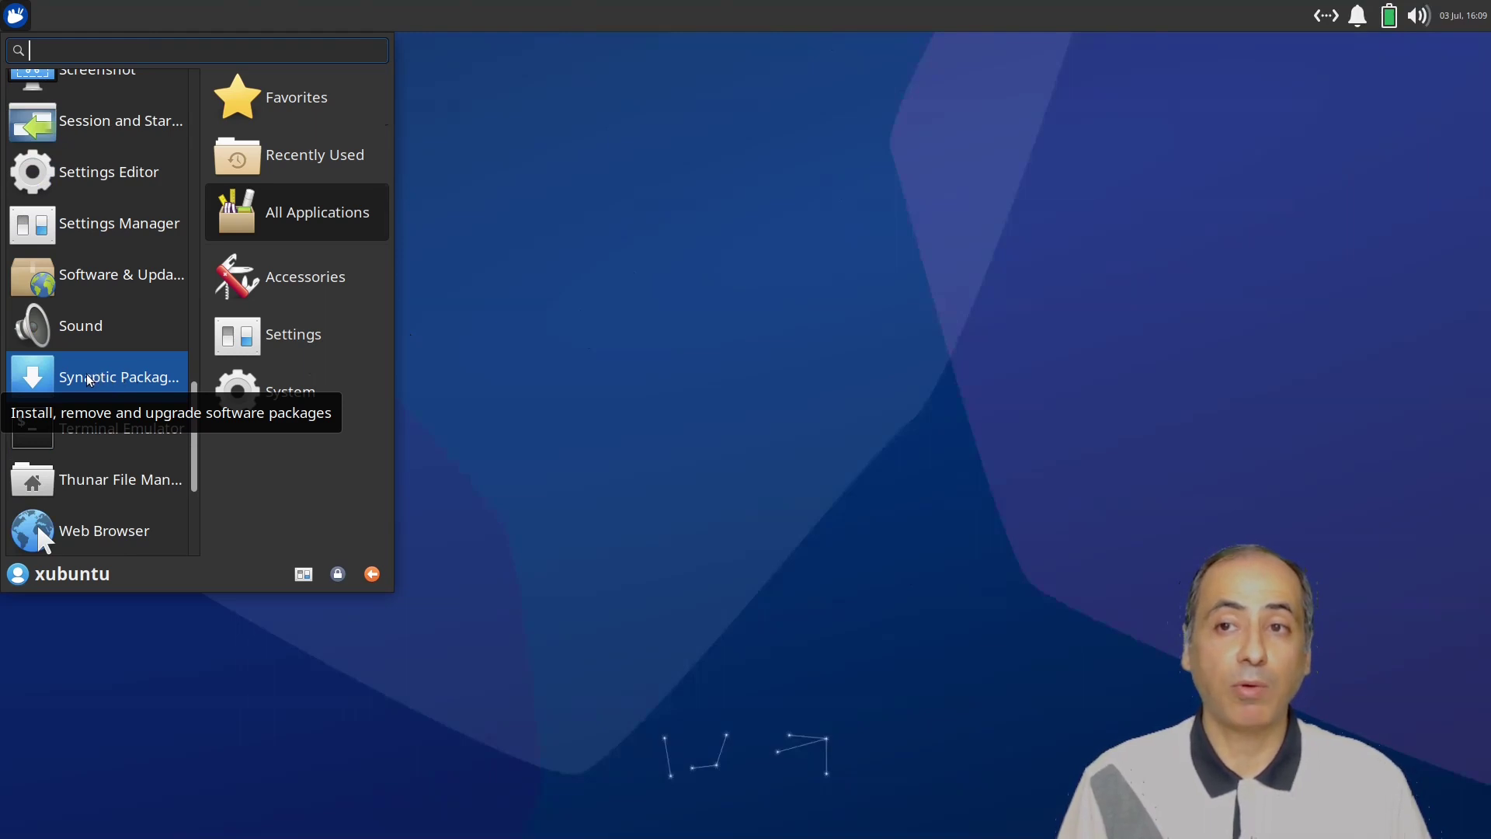
right_click(91, 378)
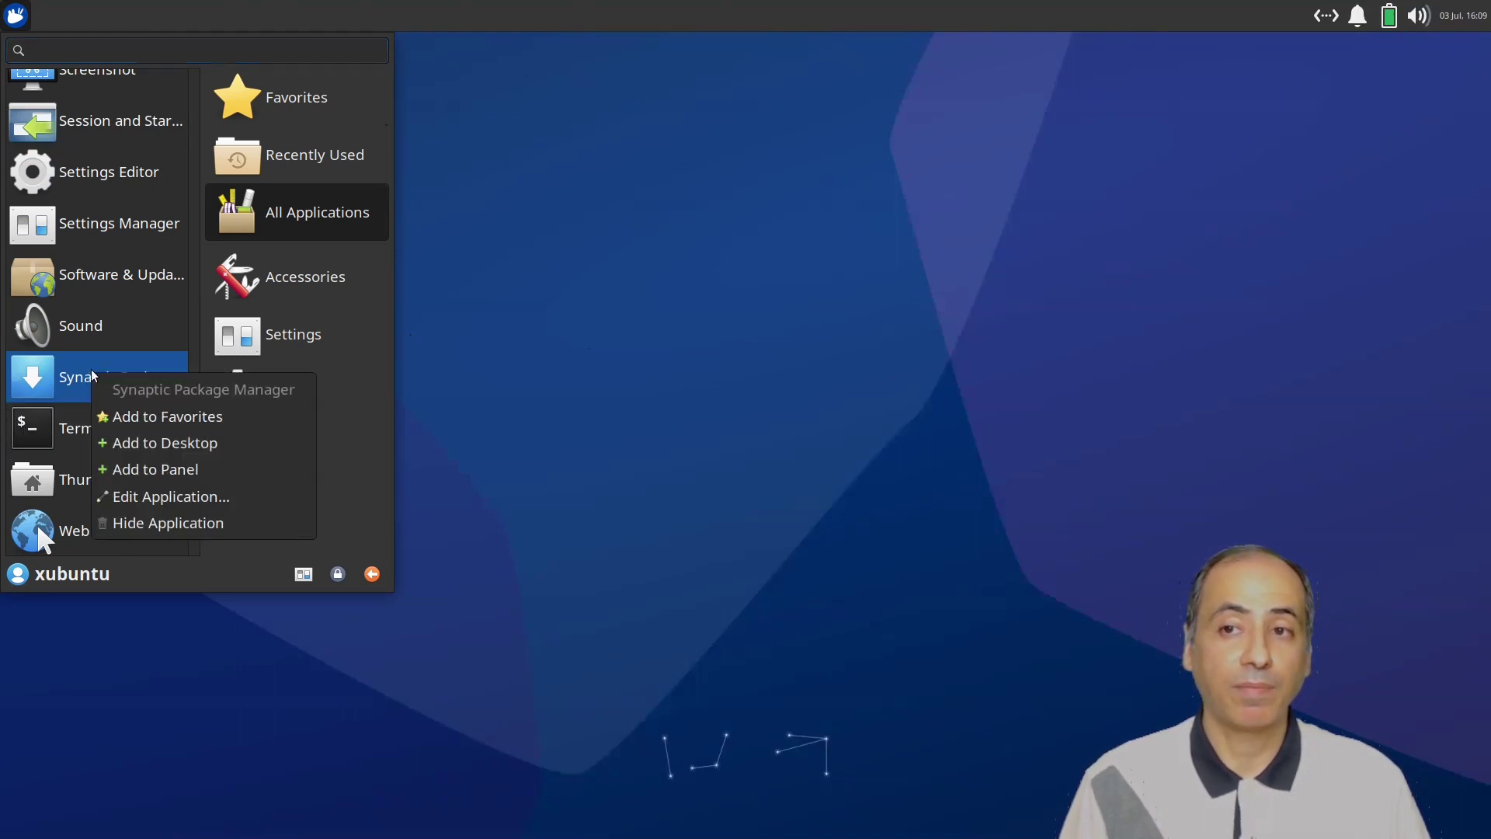
left_click(145, 419)
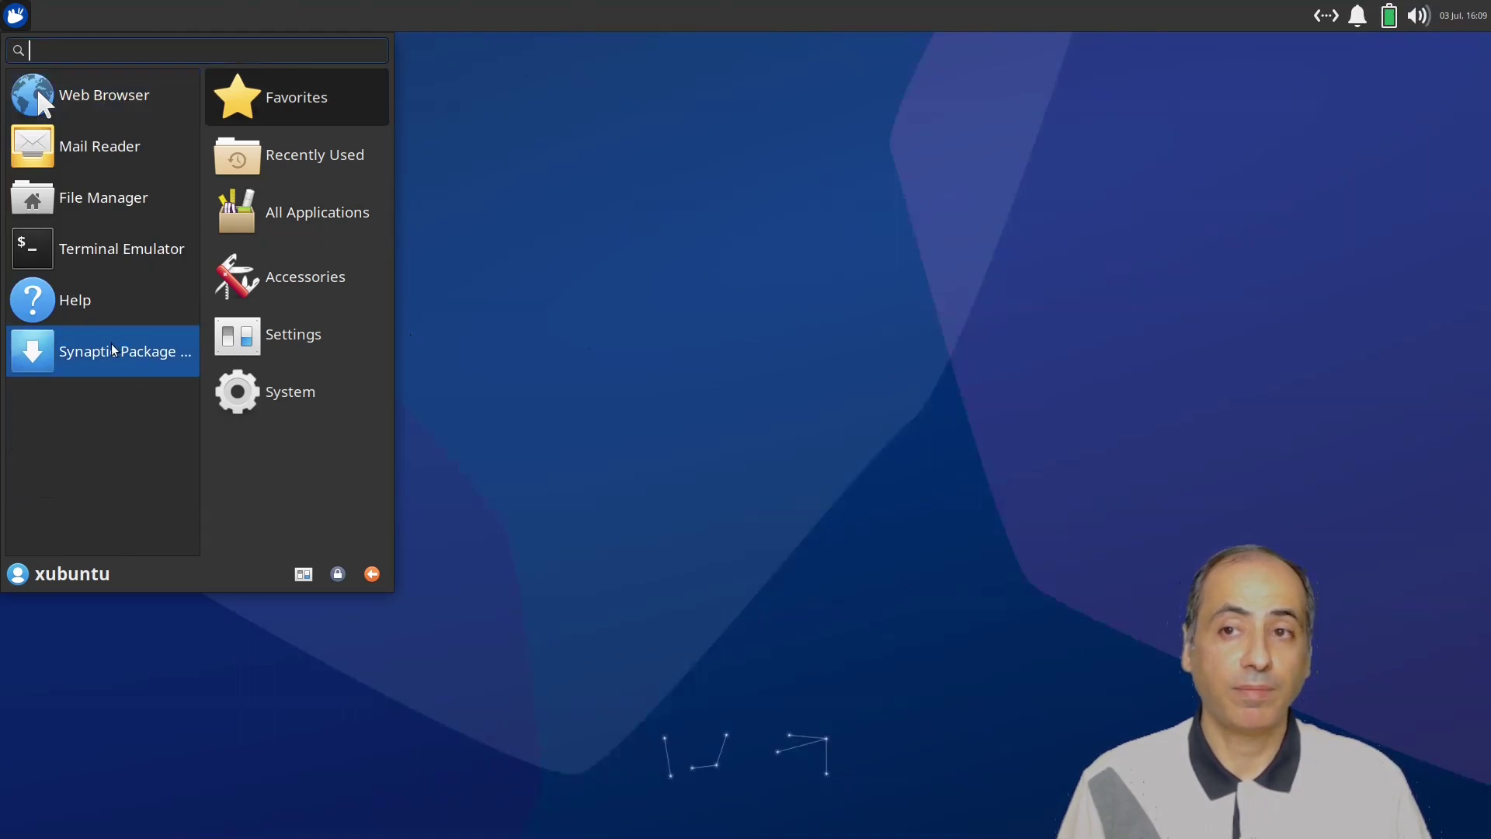
Also put Synaptic Package Manager on the desktop and on the panel.
right_click(113, 350)
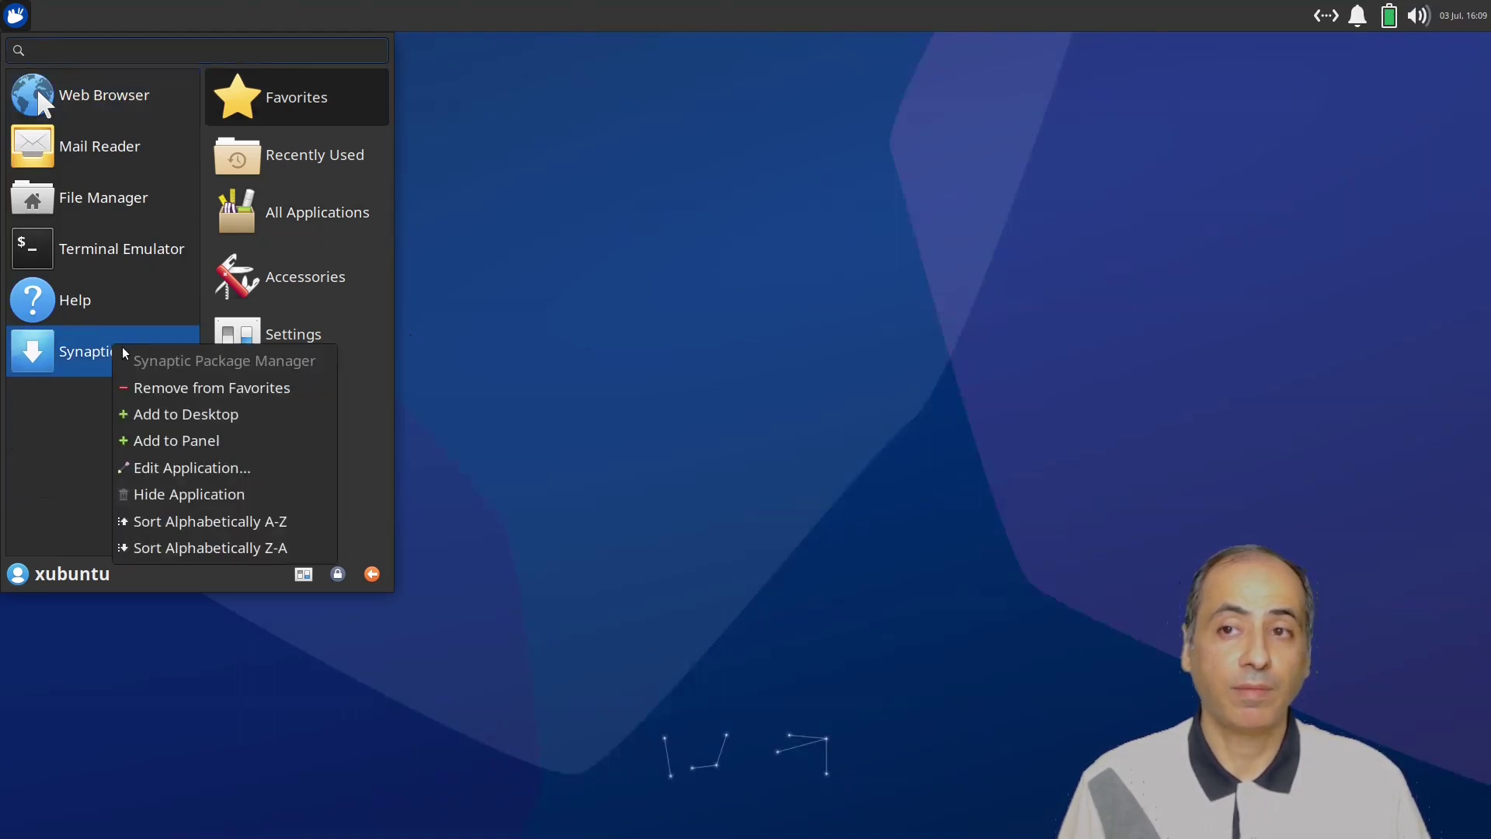
left_click(168, 415)
left_click(296, 212)
right_click(113, 405)
left_click(179, 503)
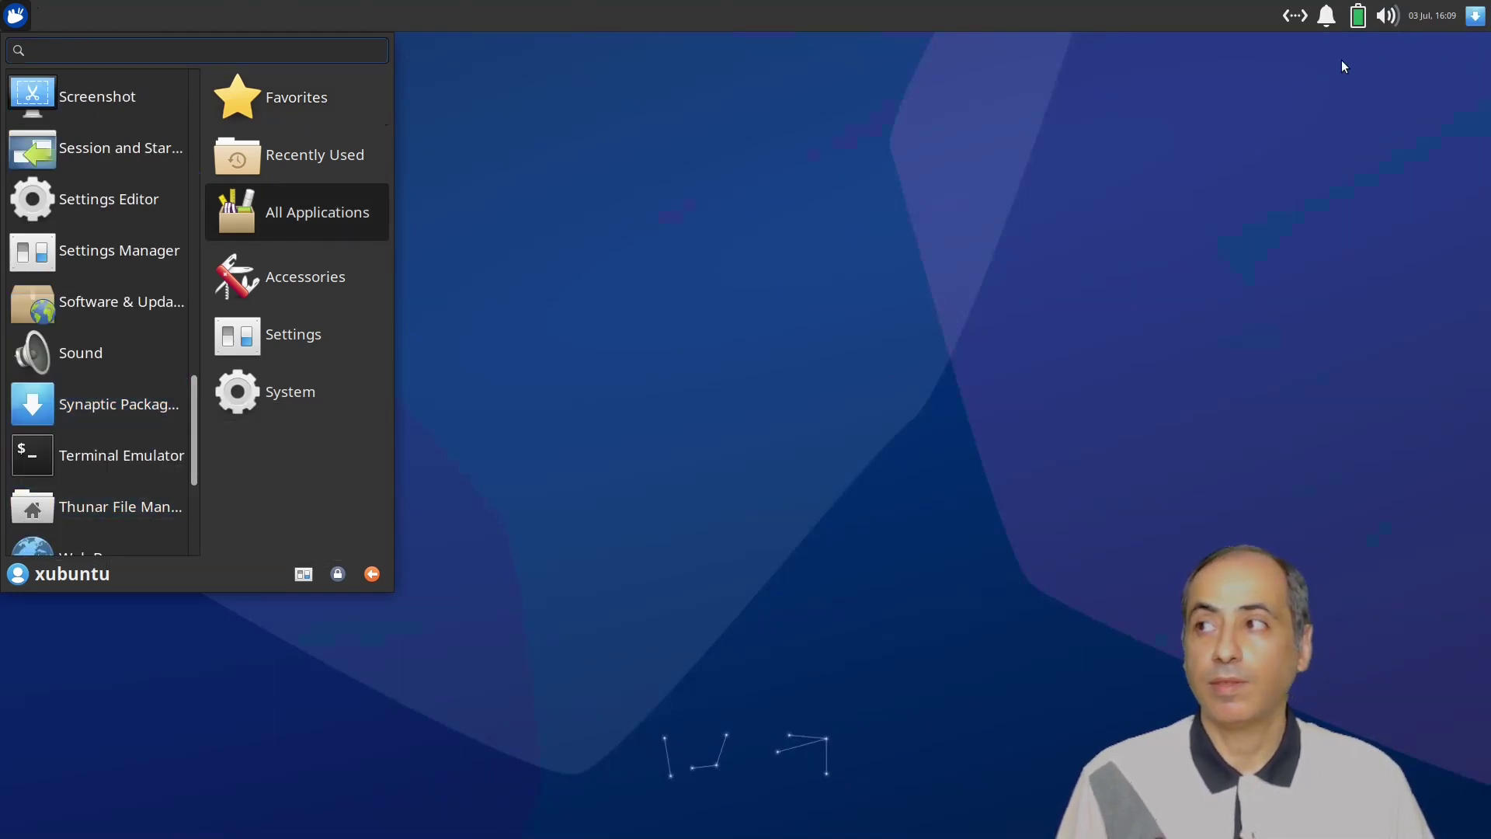
Move the Synaptic launcher from the panel's right end to beside the applications menu.
right_click(1468, 14)
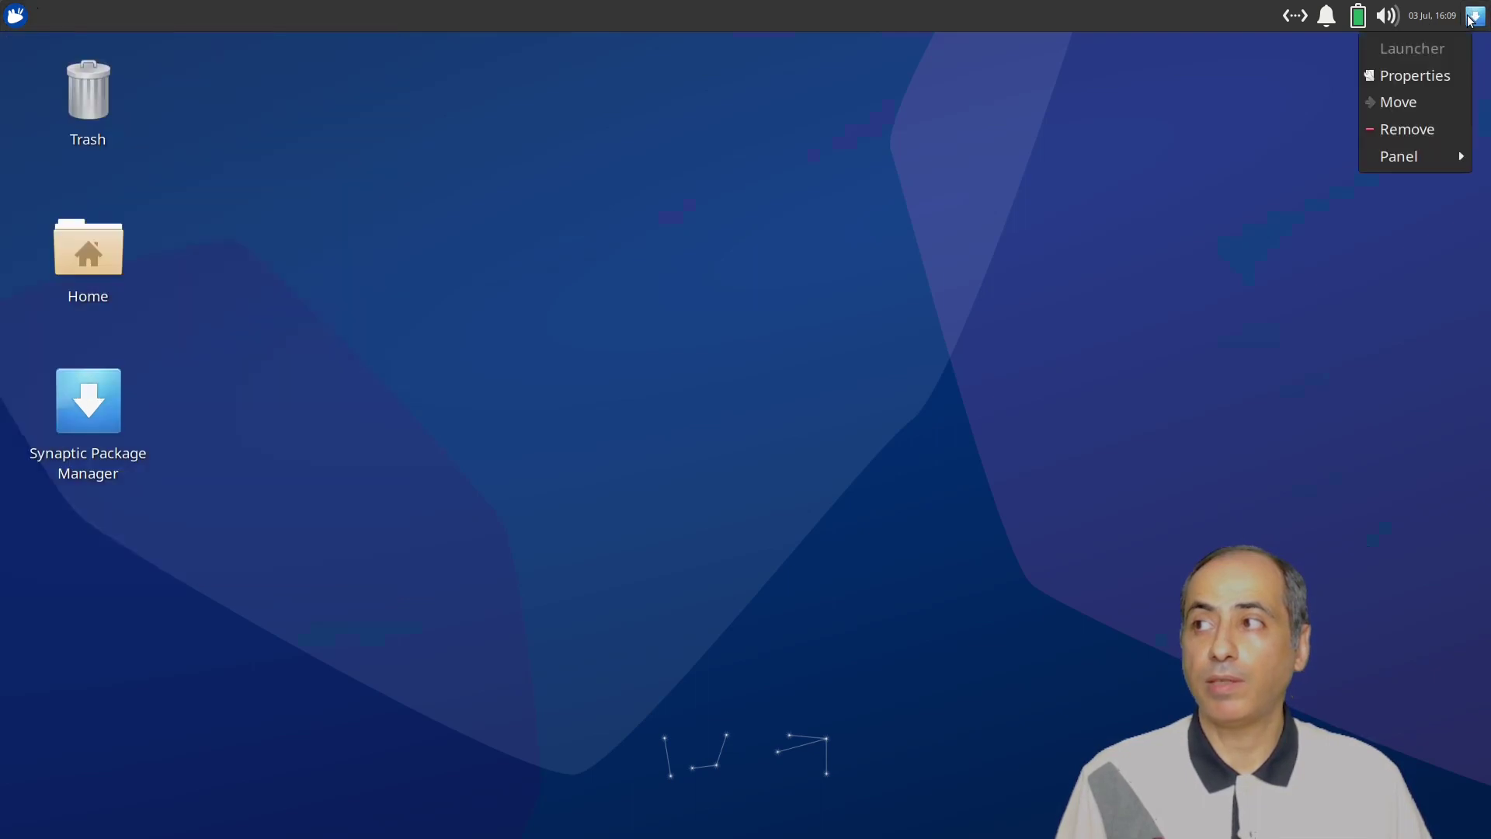
left_click(1432, 110)
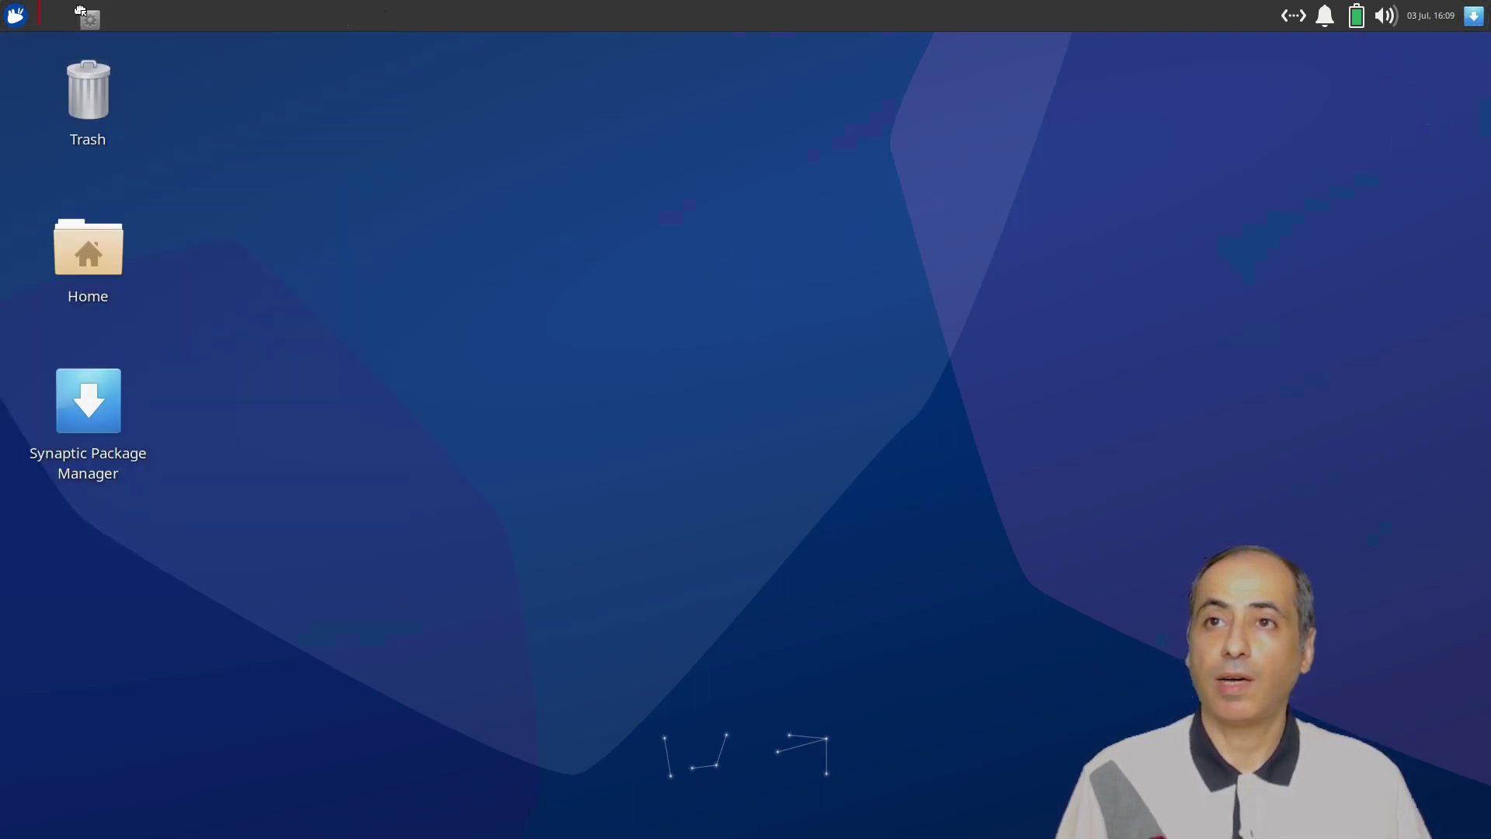
left_click(54, 14)
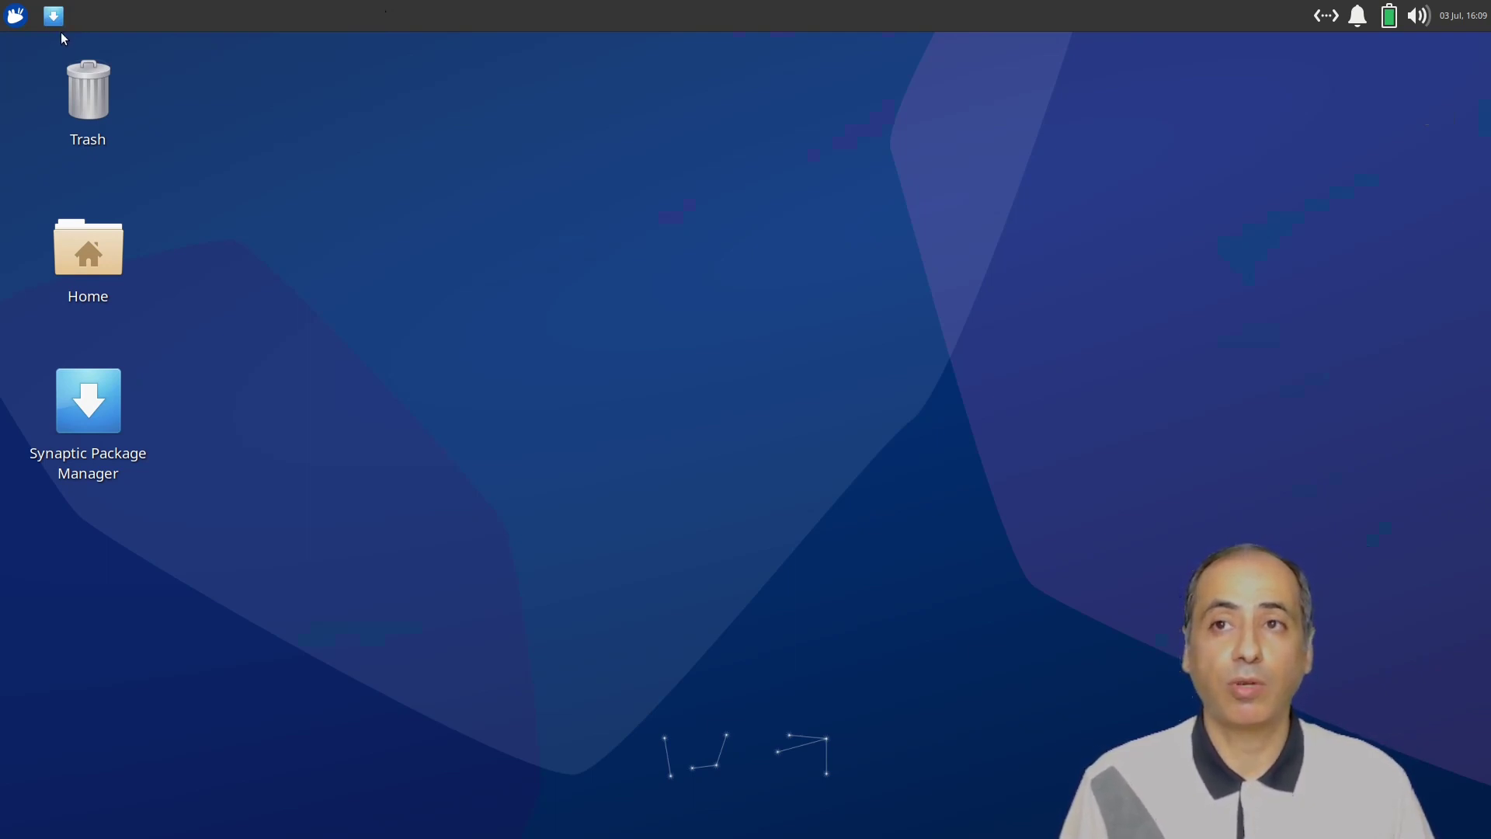
Launch Synaptic with the administrator password, mark all available upgrades, and bring up Search.
left_click(54, 12)
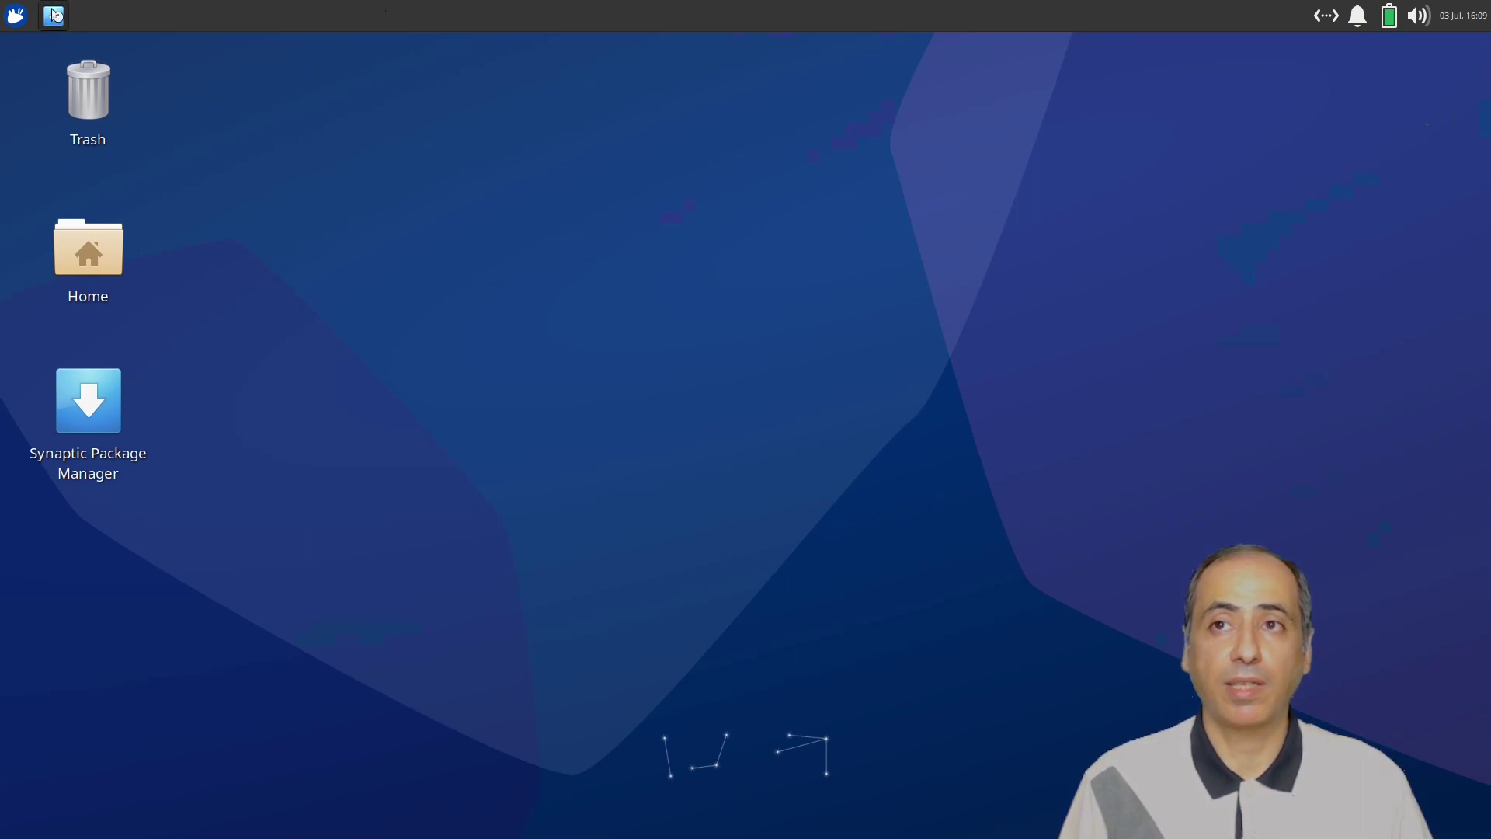
type("password")
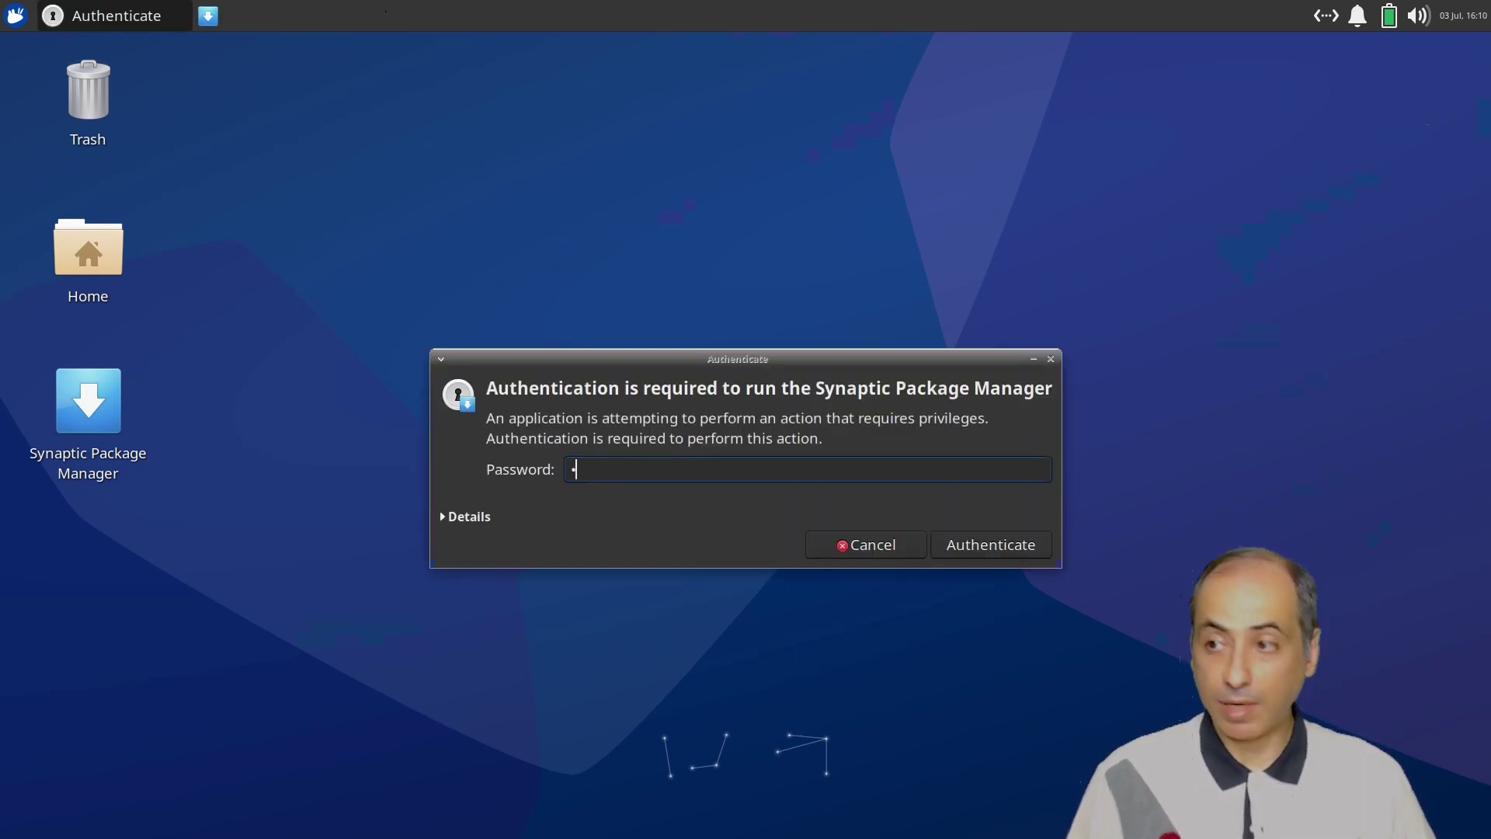
key("Return")
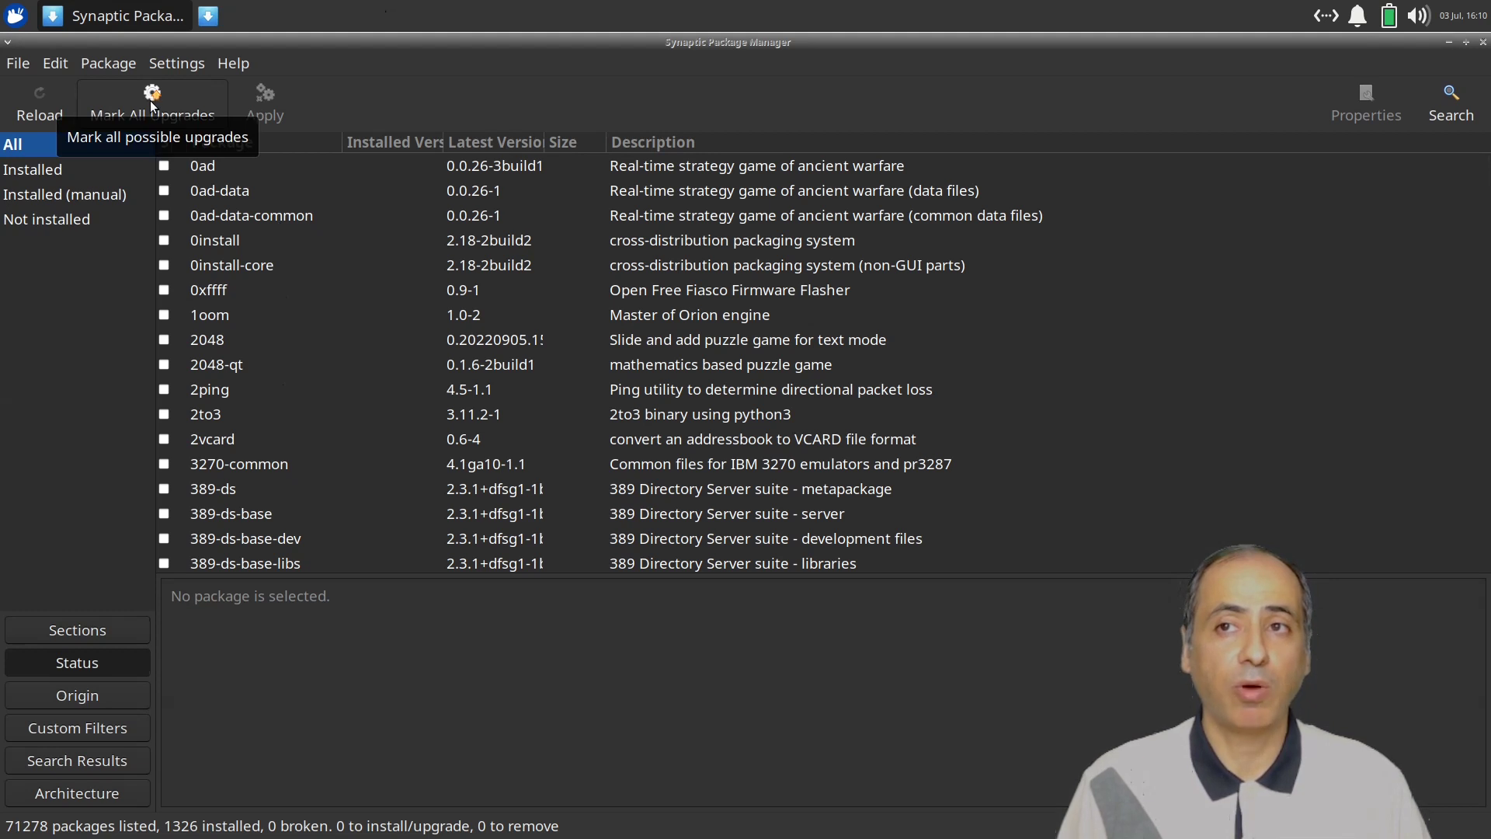
left_click(152, 104)
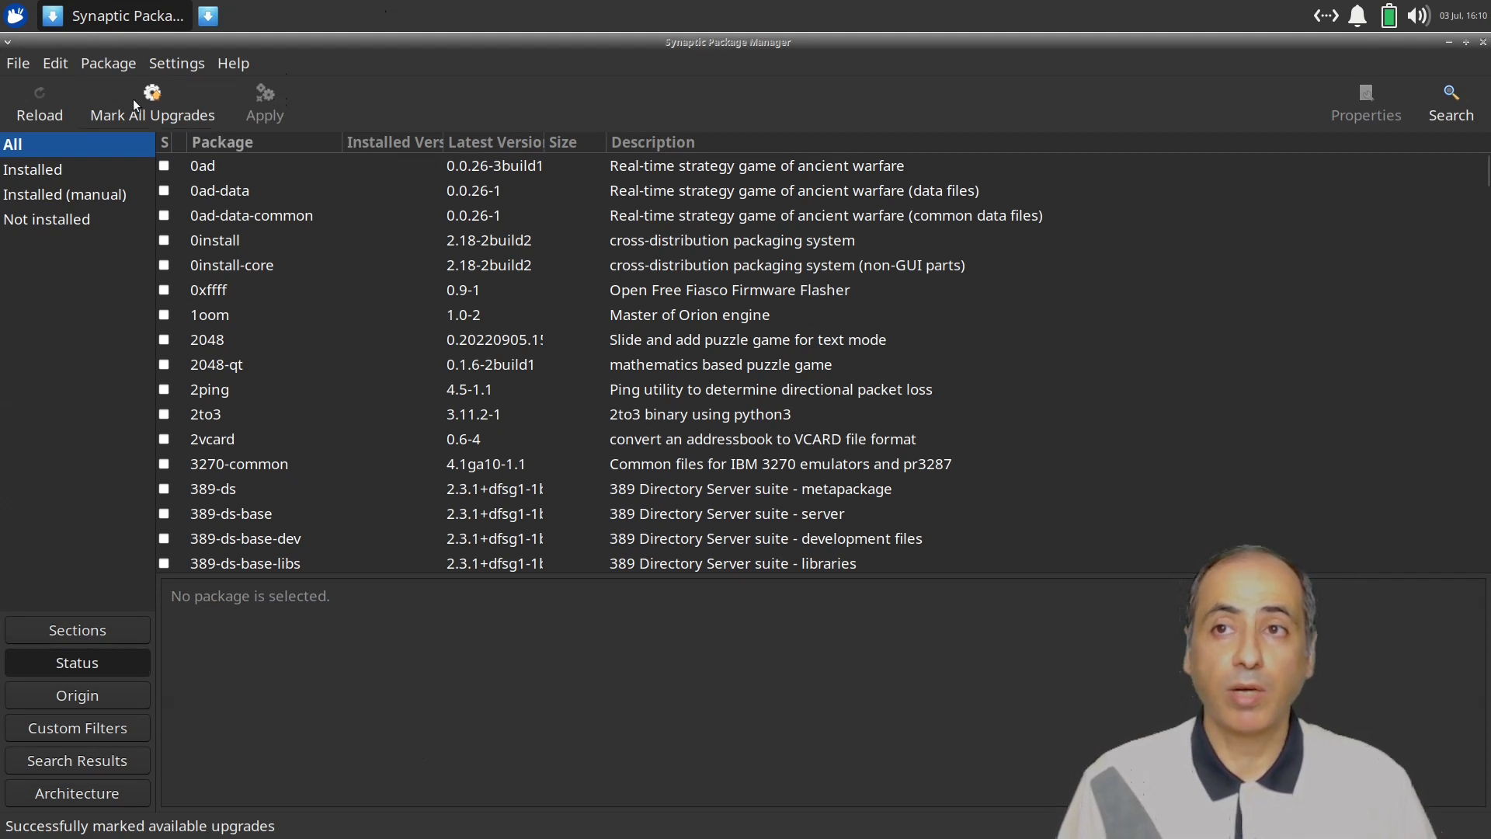
left_click(1452, 94)
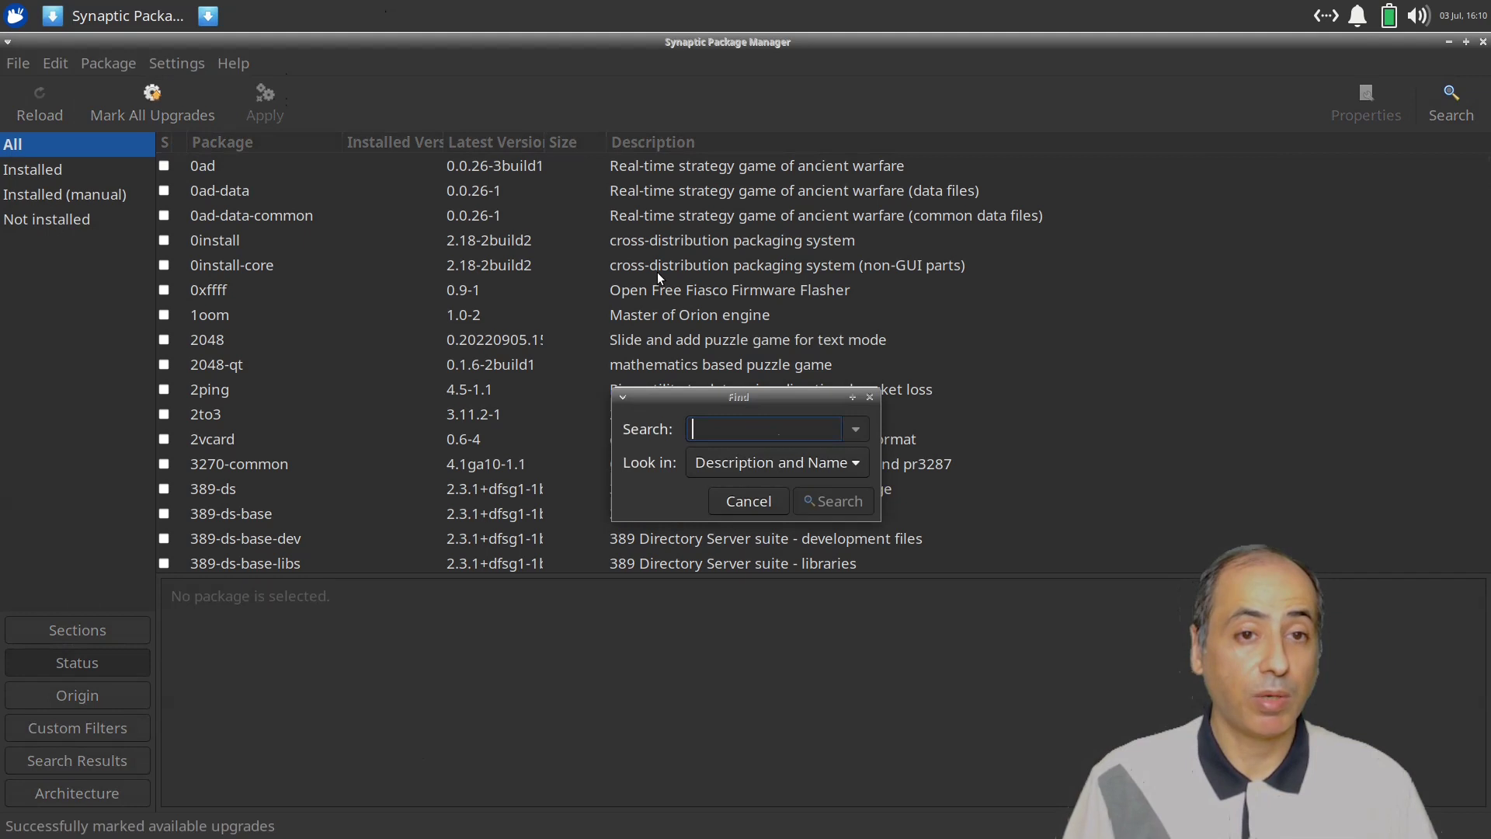
Search for firefox and mark it for installation.
type("firefox")
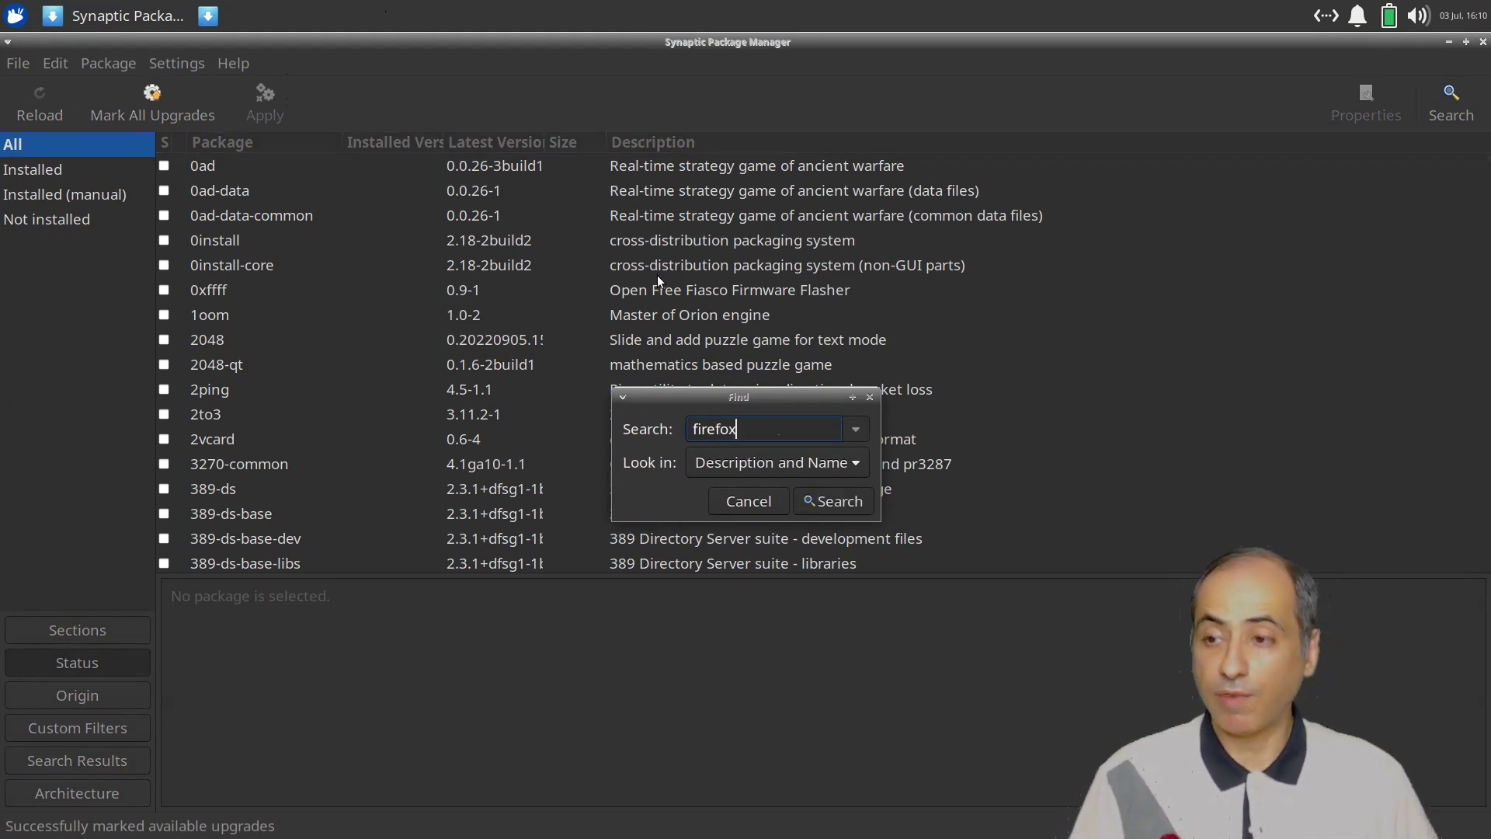
key("Return")
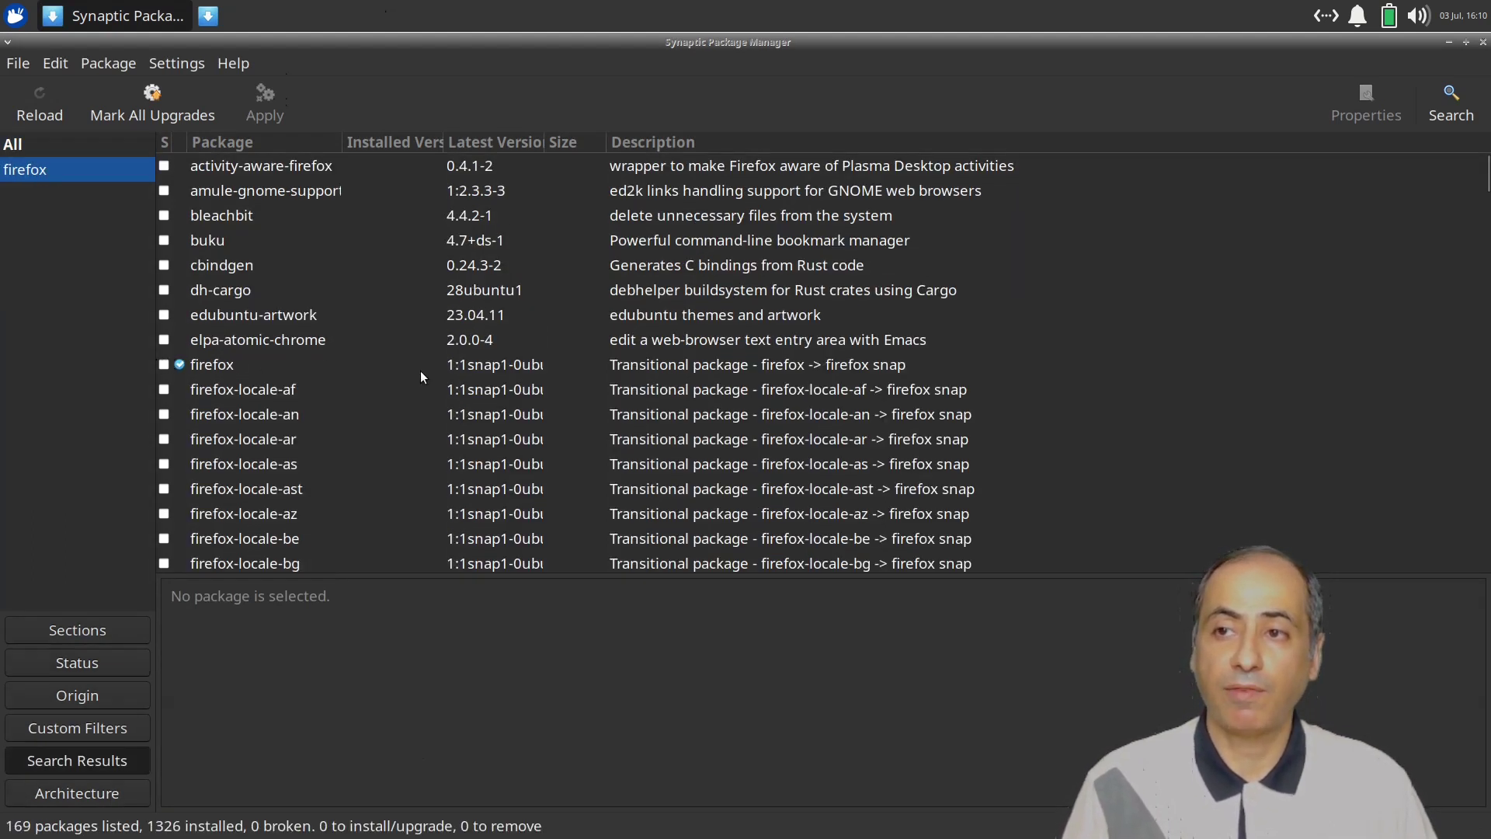
left_click(688, 365)
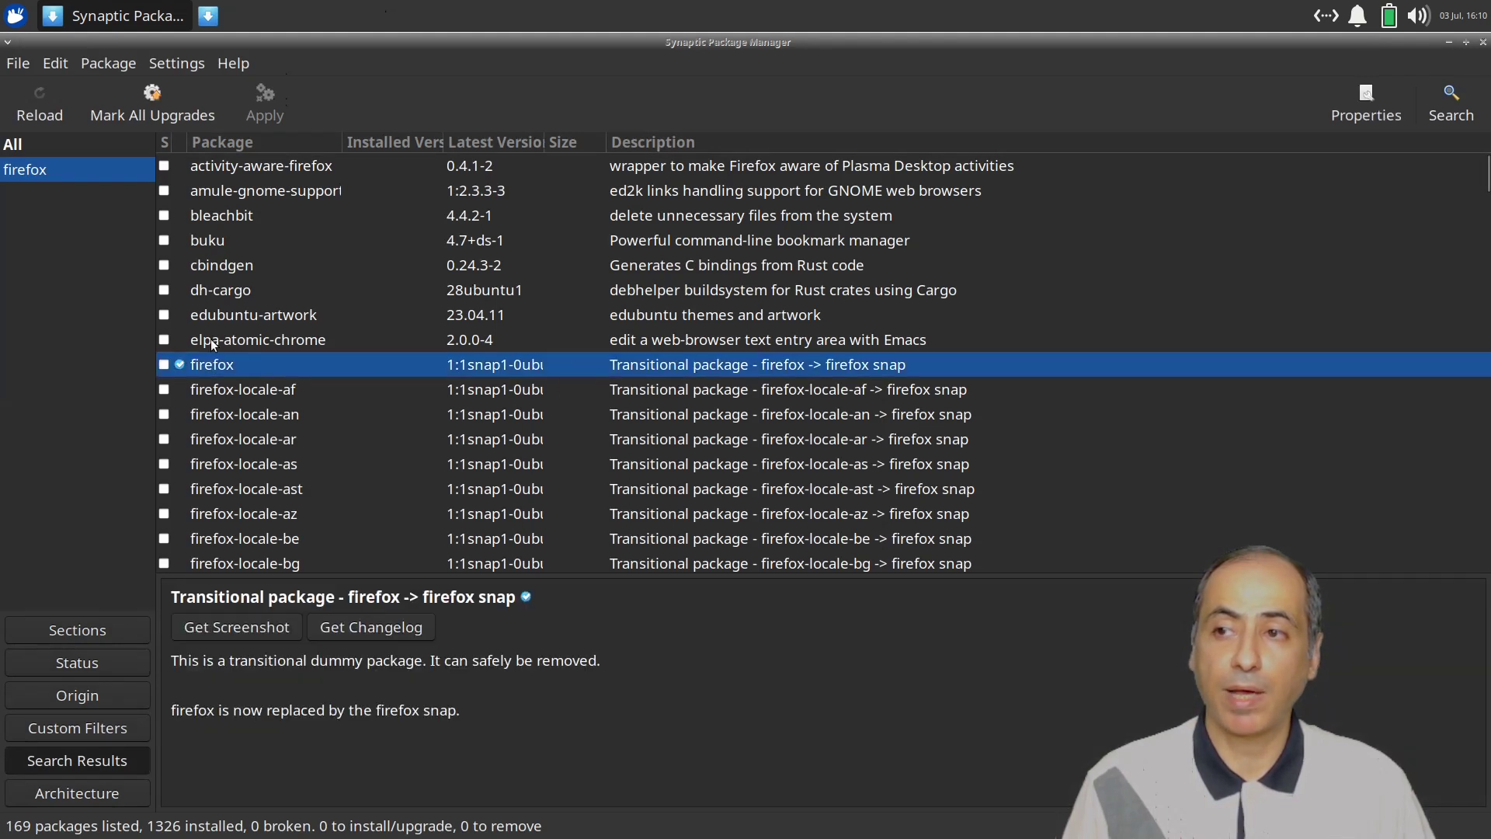
left_click(164, 365)
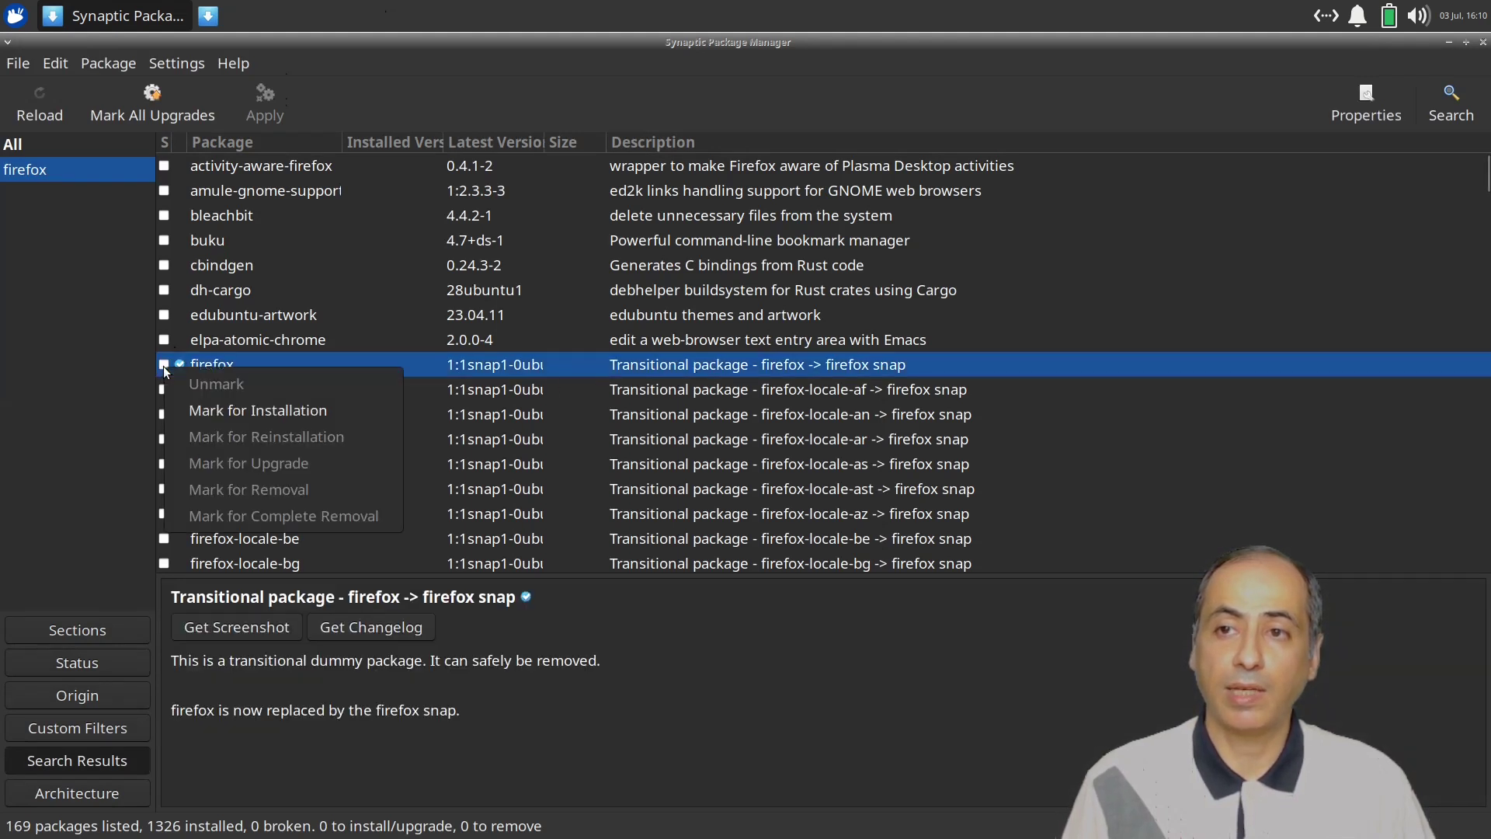
left_click(219, 423)
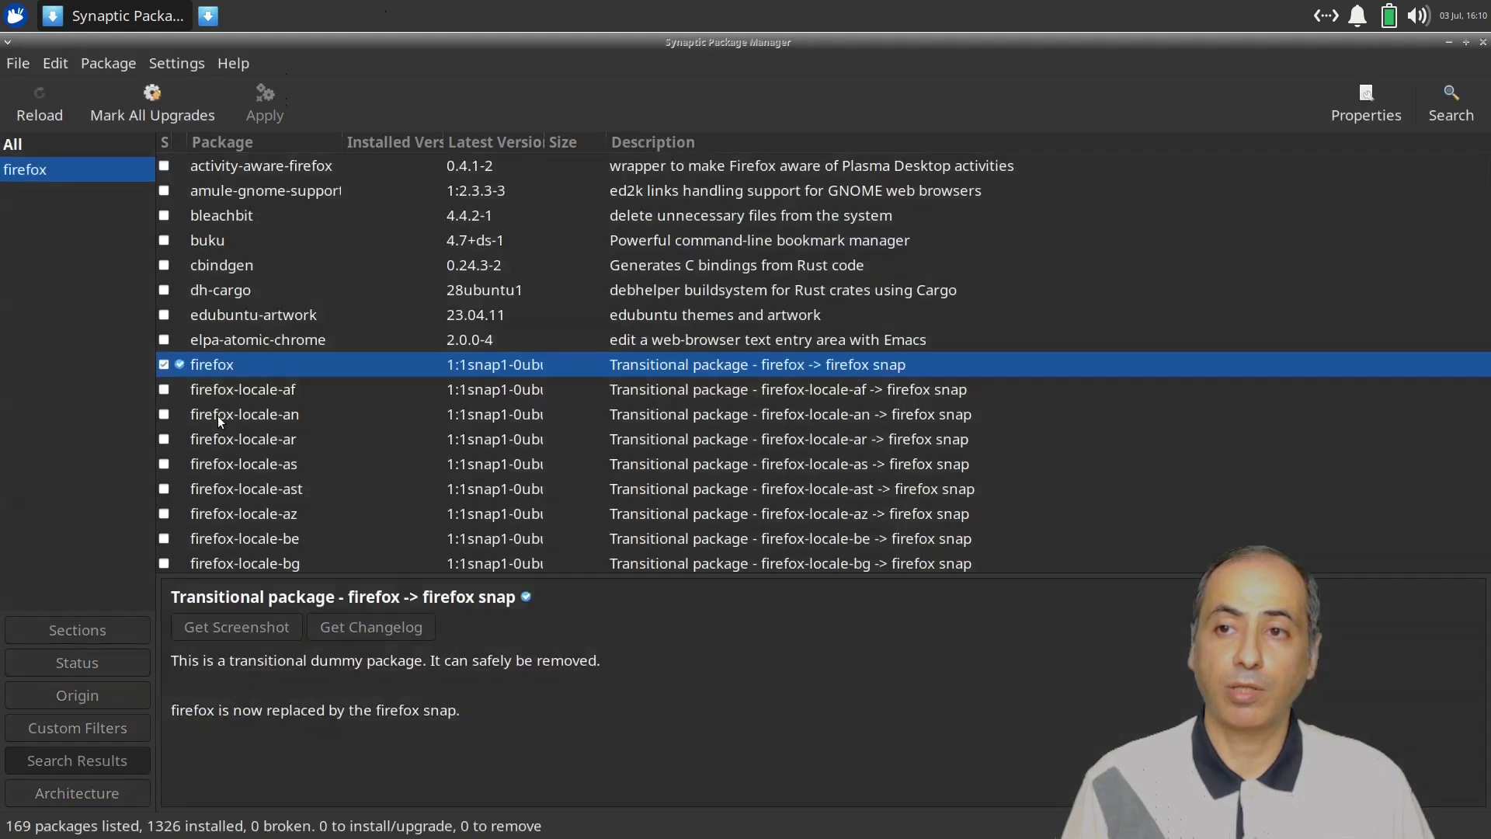
Search for mousepad and mark it for installation, accepting its required extra packages.
left_click(1440, 109)
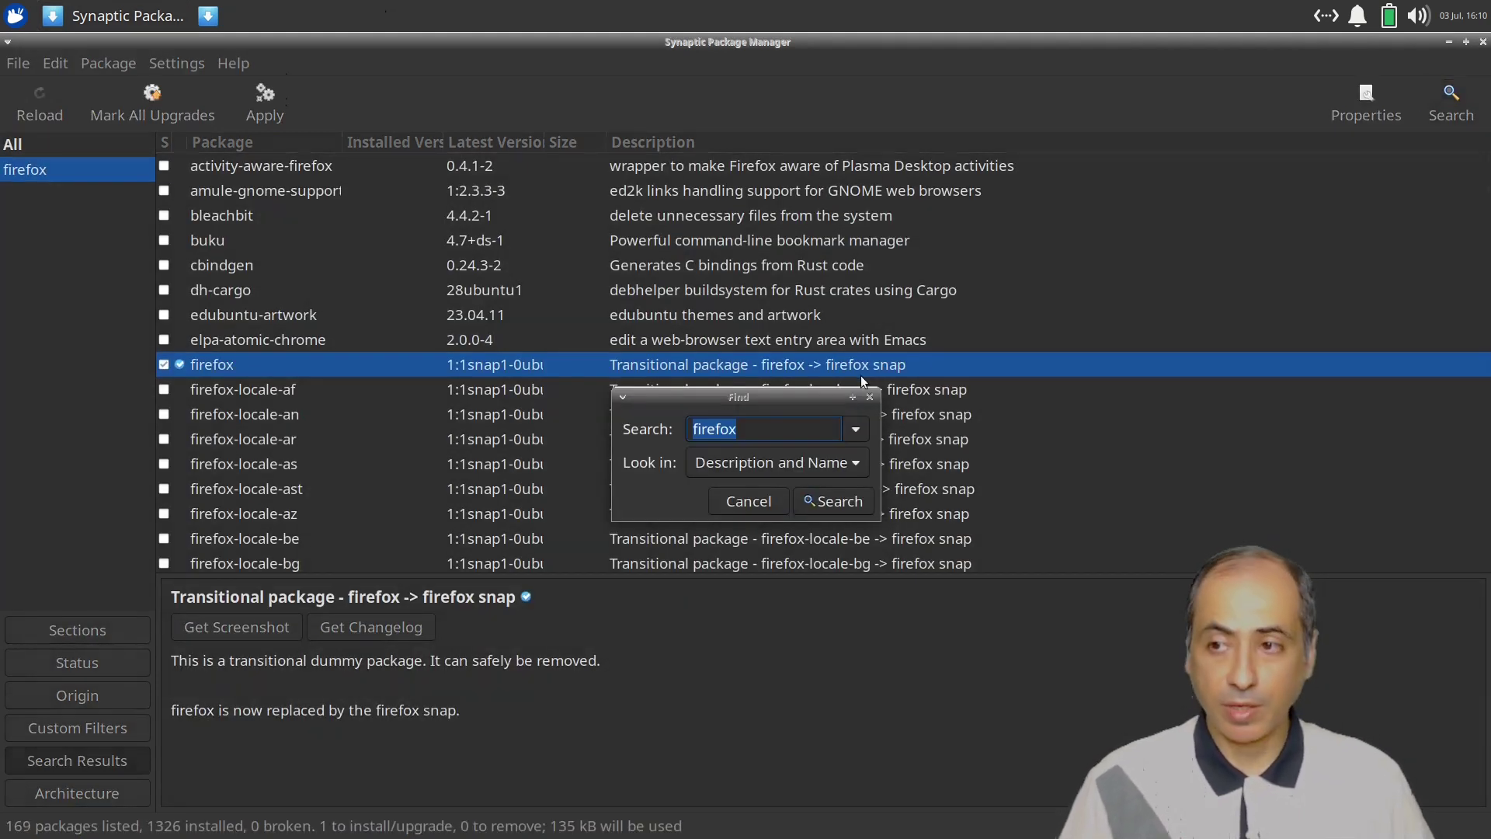
type("mousepad")
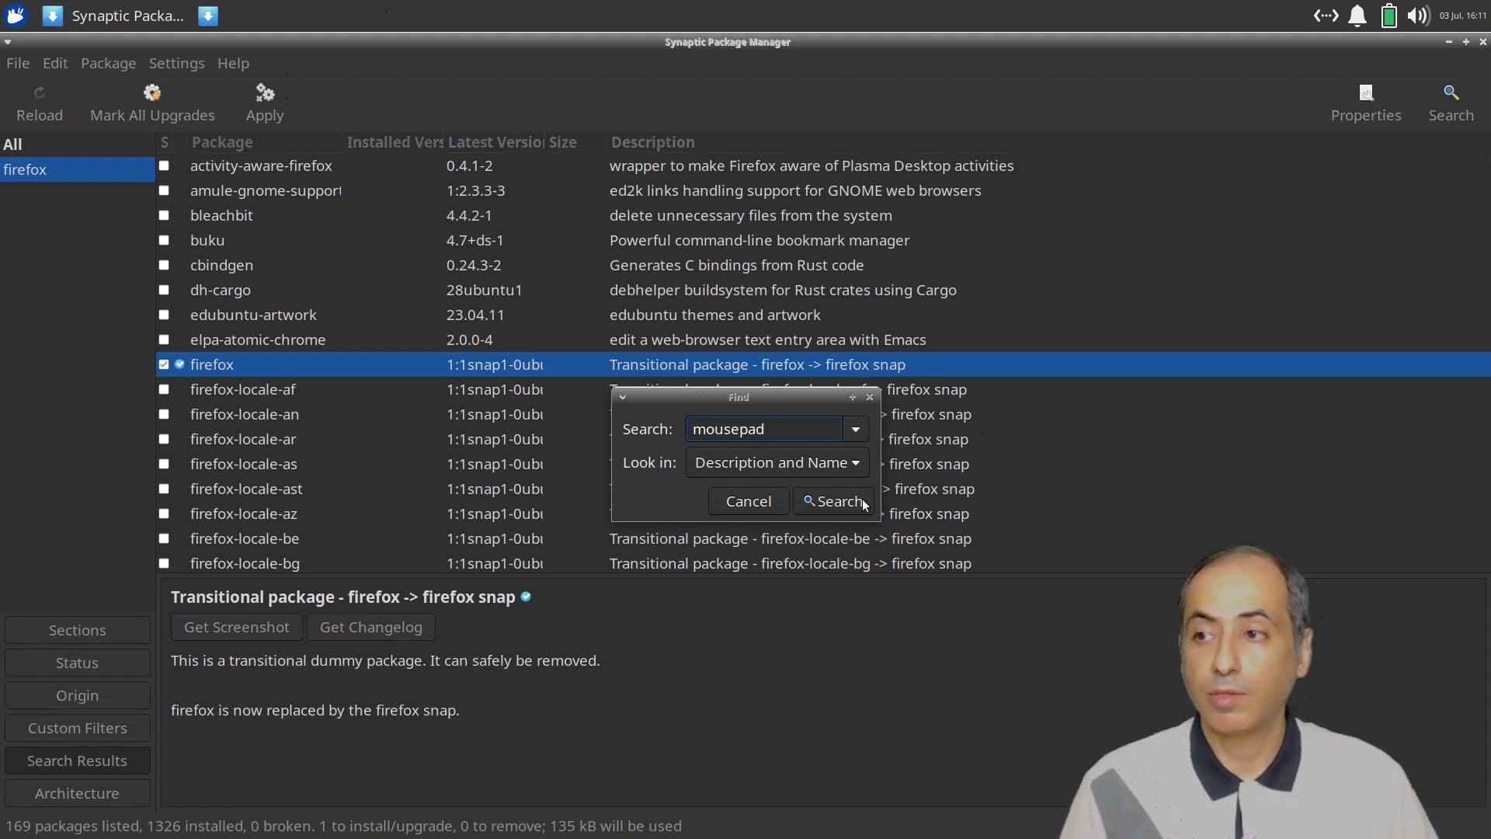
left_click(871, 501)
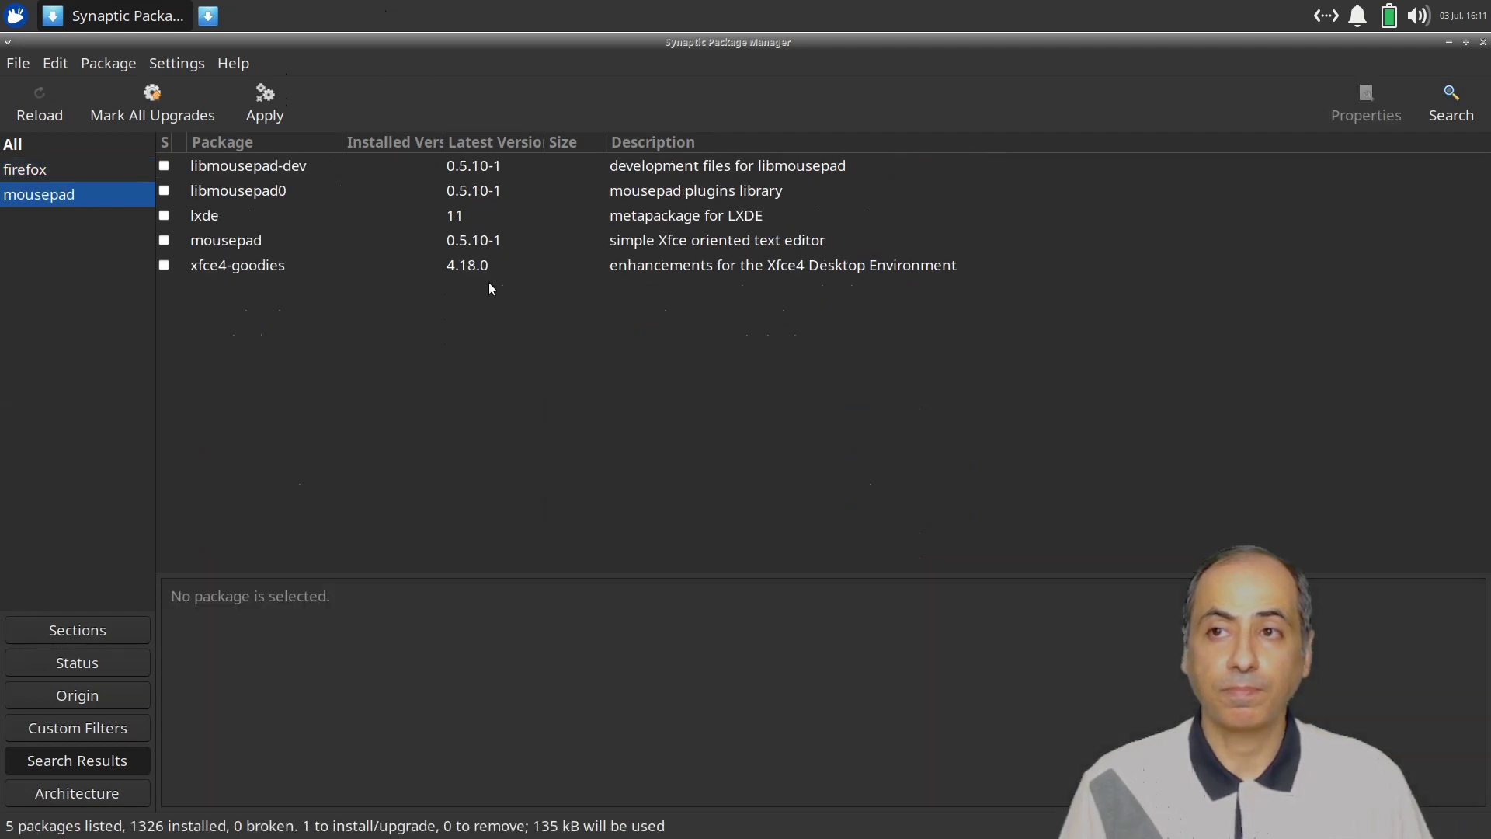
left_click(164, 240)
left_click(244, 282)
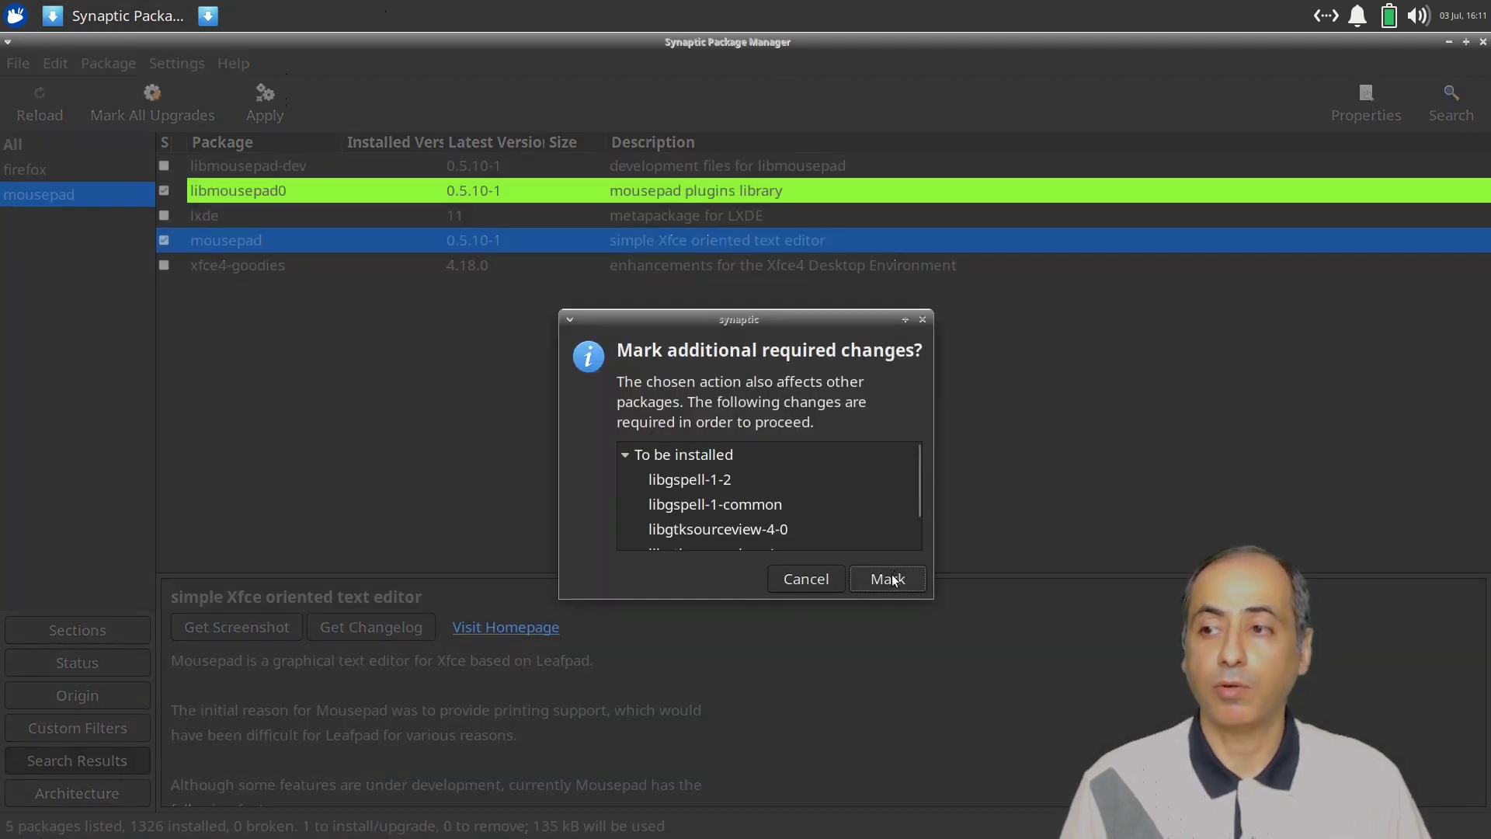
left_click(893, 581)
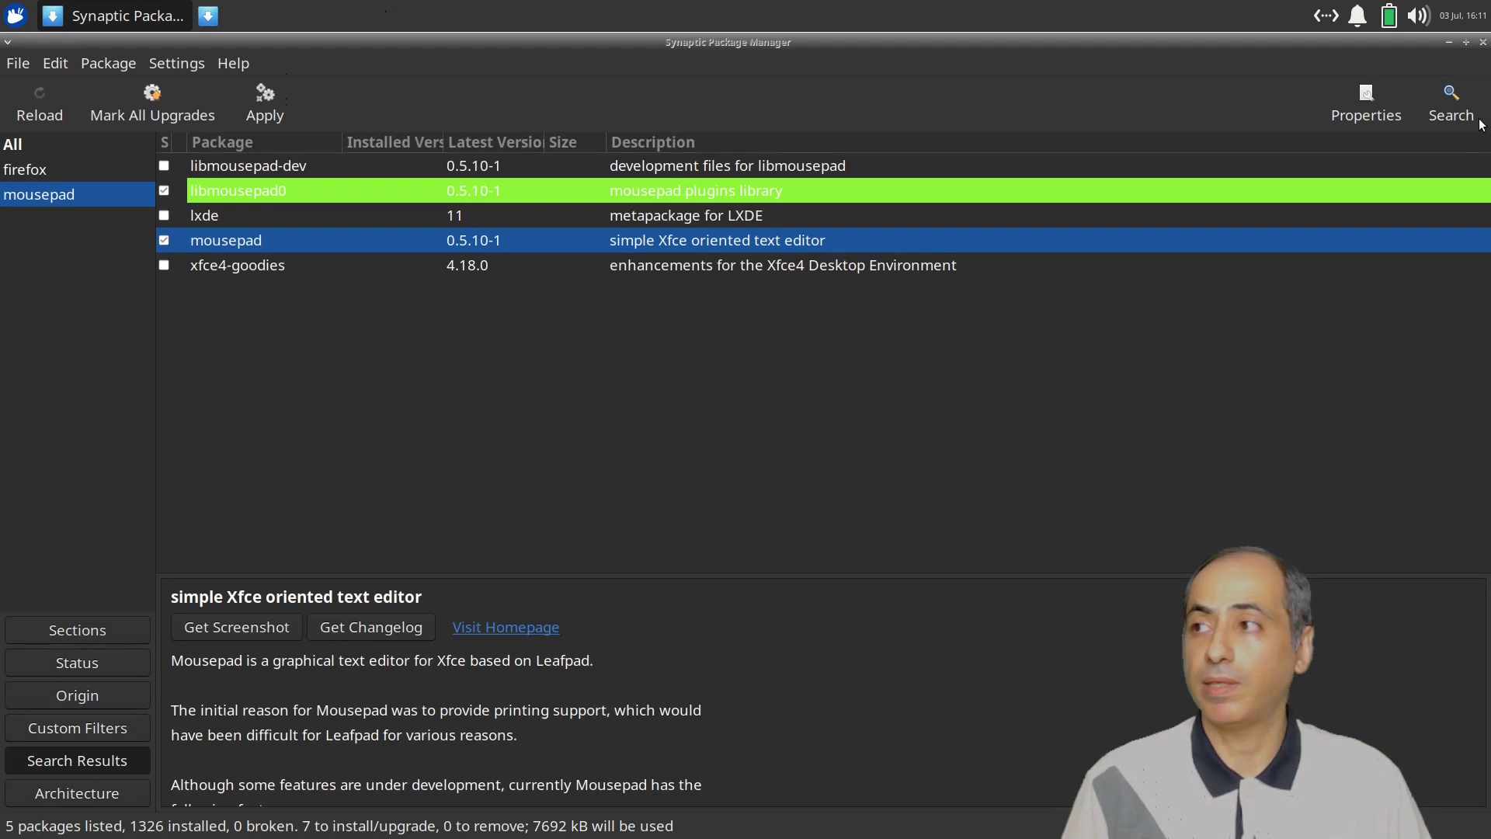
left_click(1451, 103)
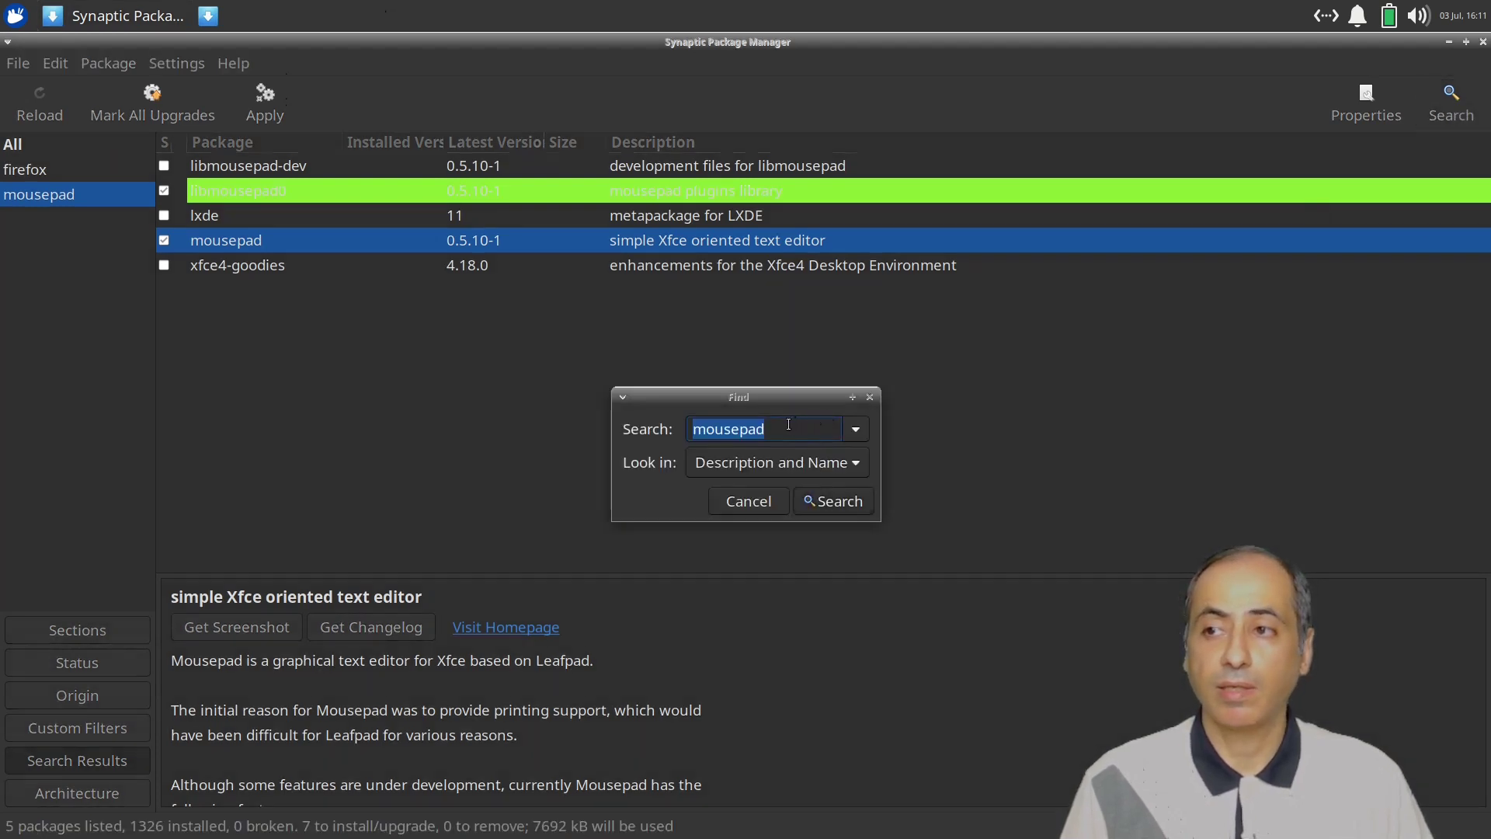
Search for htop and mark it for installation.
type("htop")
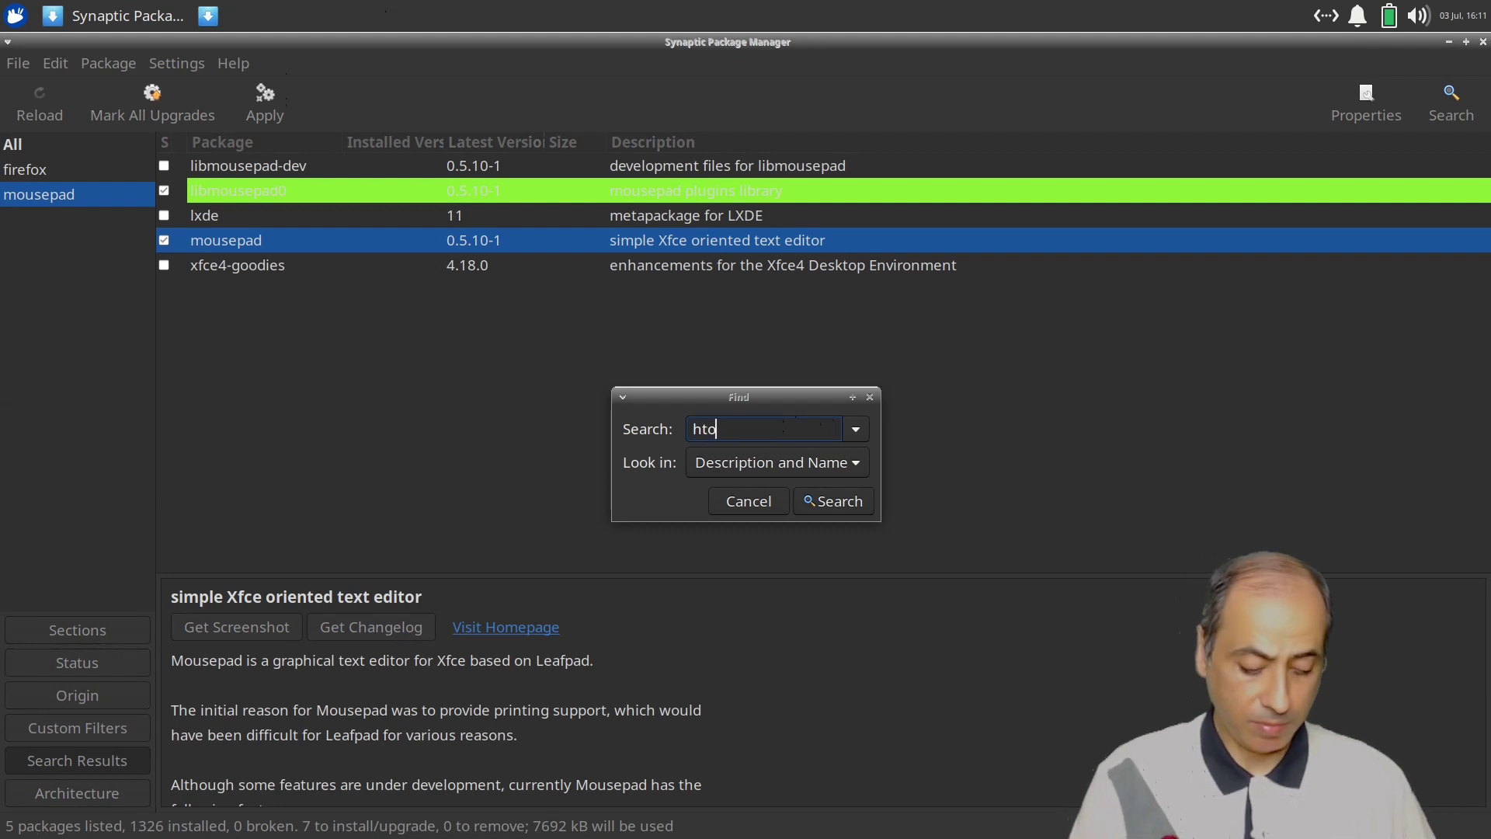
left_click(846, 504)
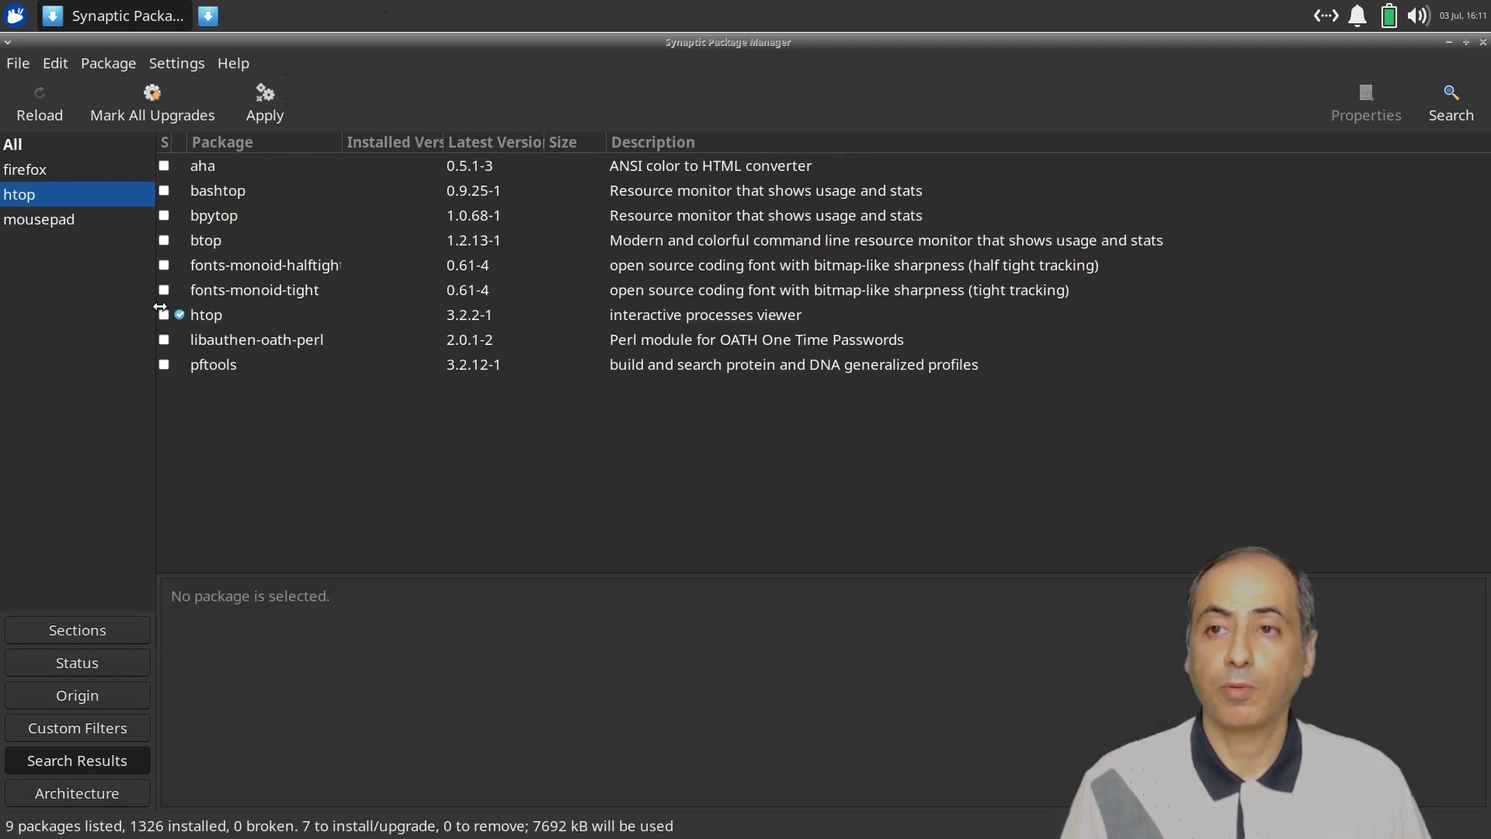
left_click(166, 316)
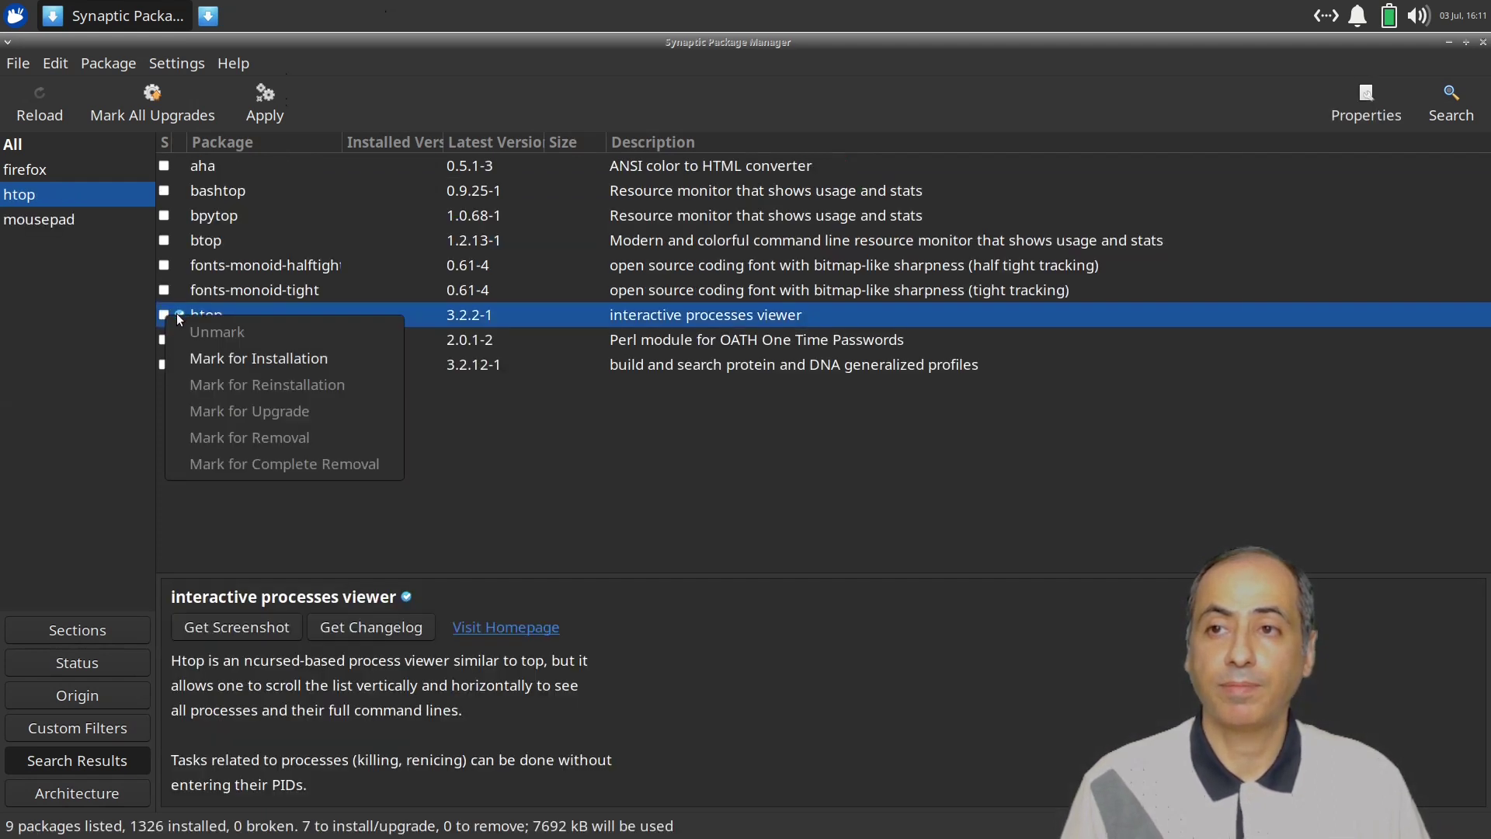
left_click(212, 365)
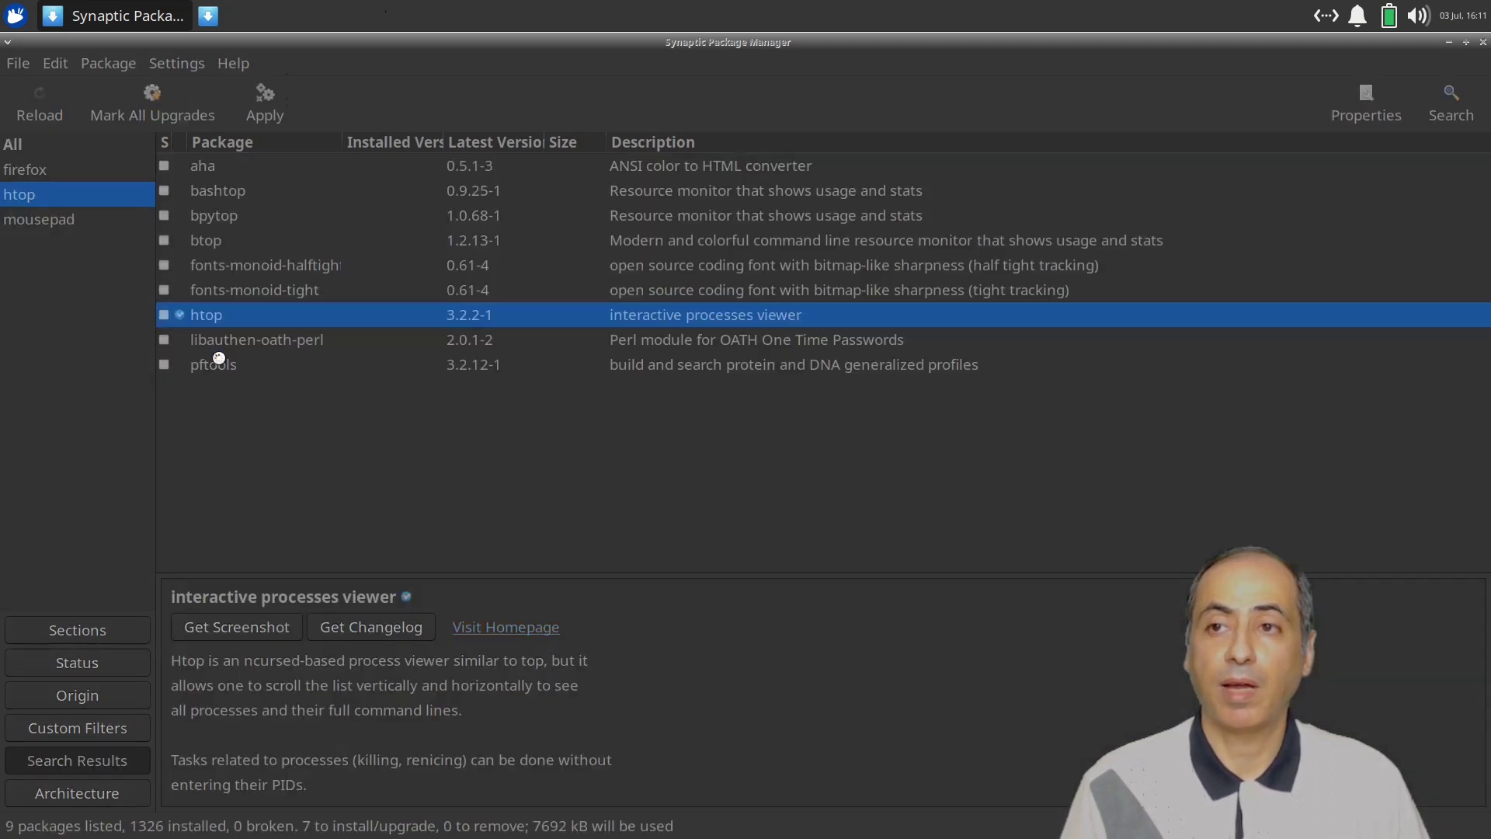
Search for evince and mark it for installation, accepting its required extra packages.
left_click(1451, 104)
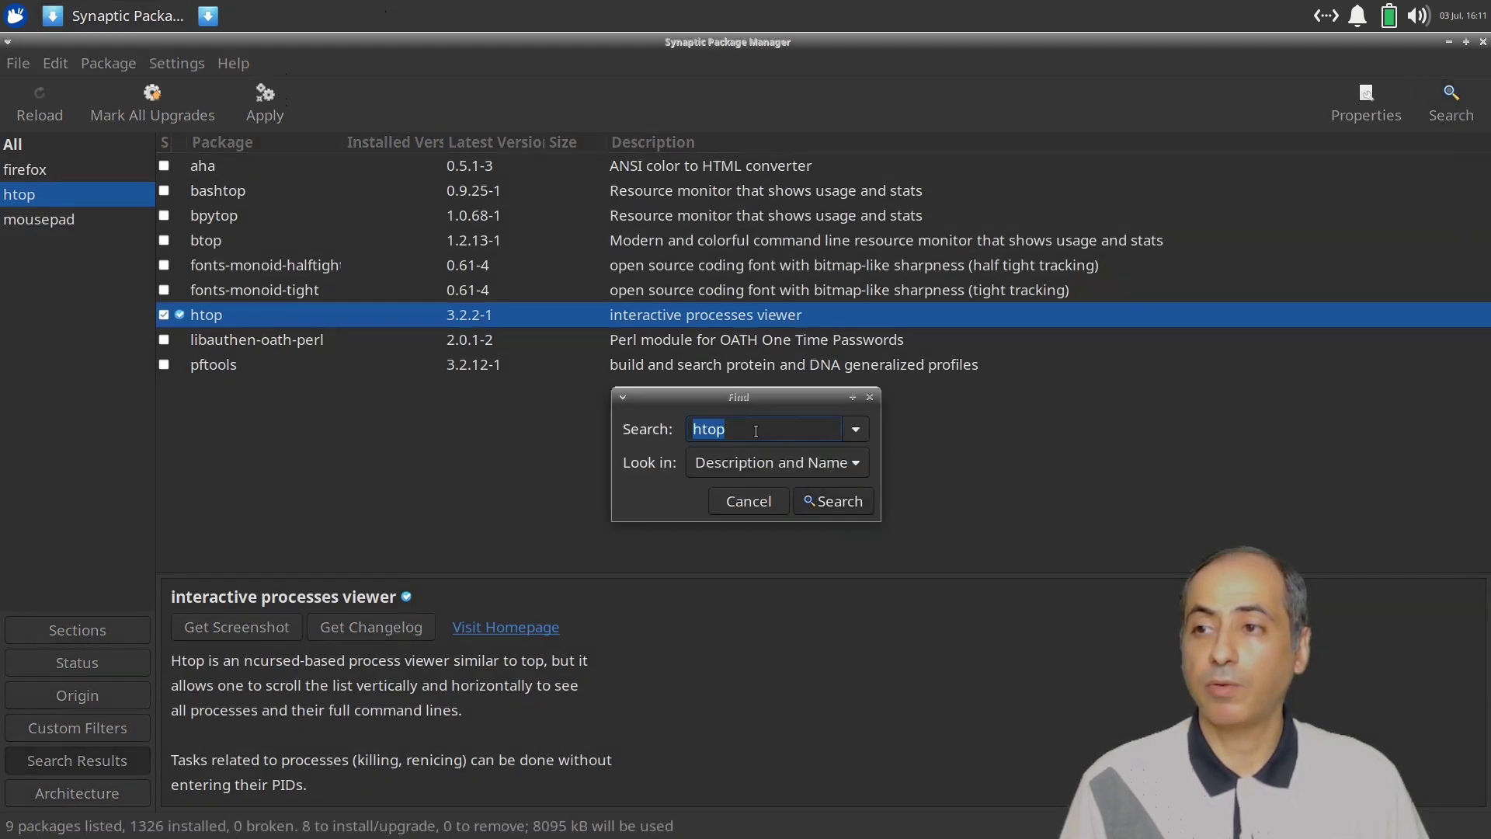
type("evince")
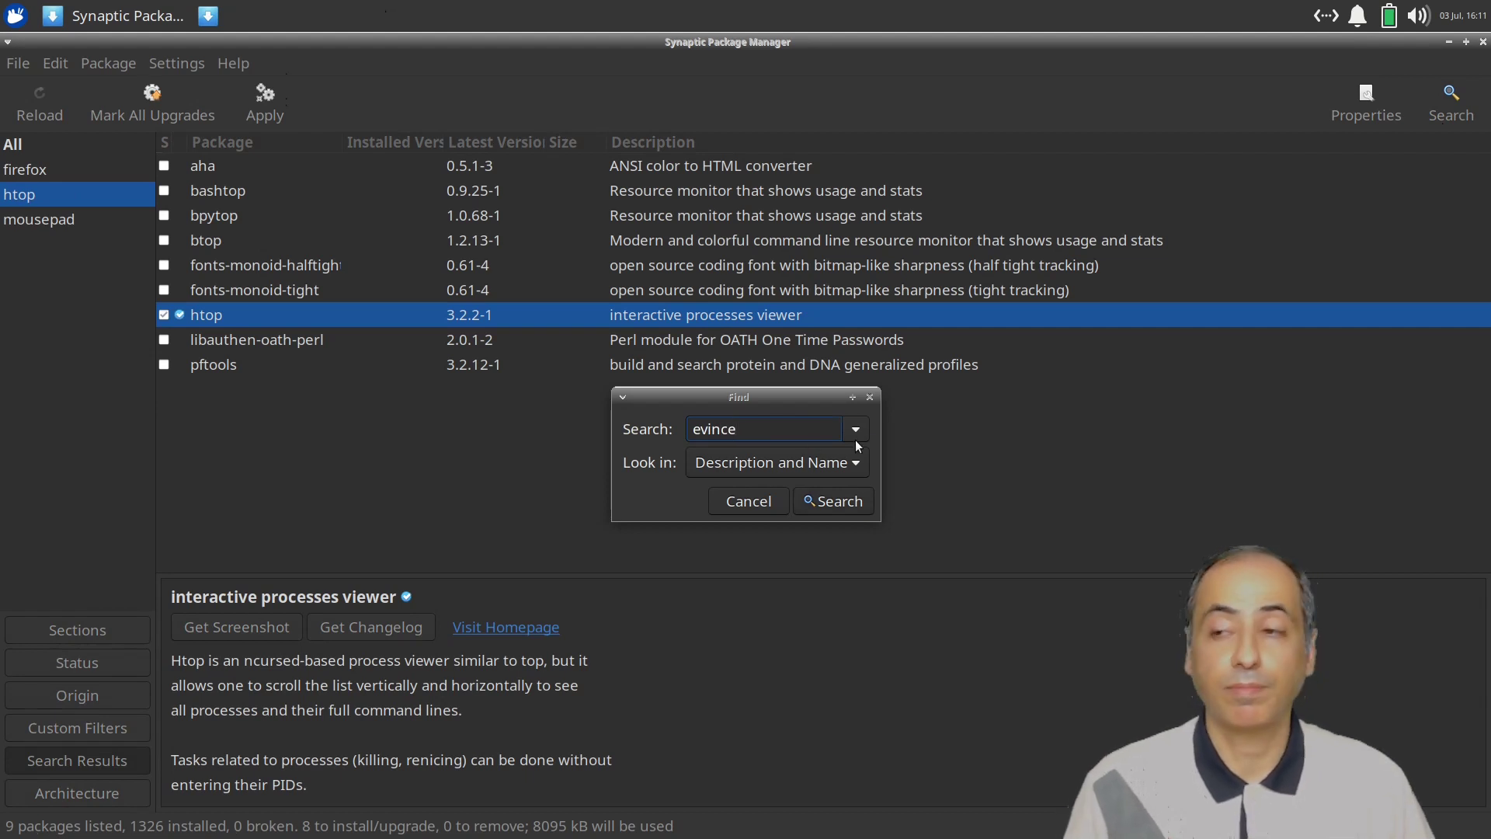
left_click(828, 506)
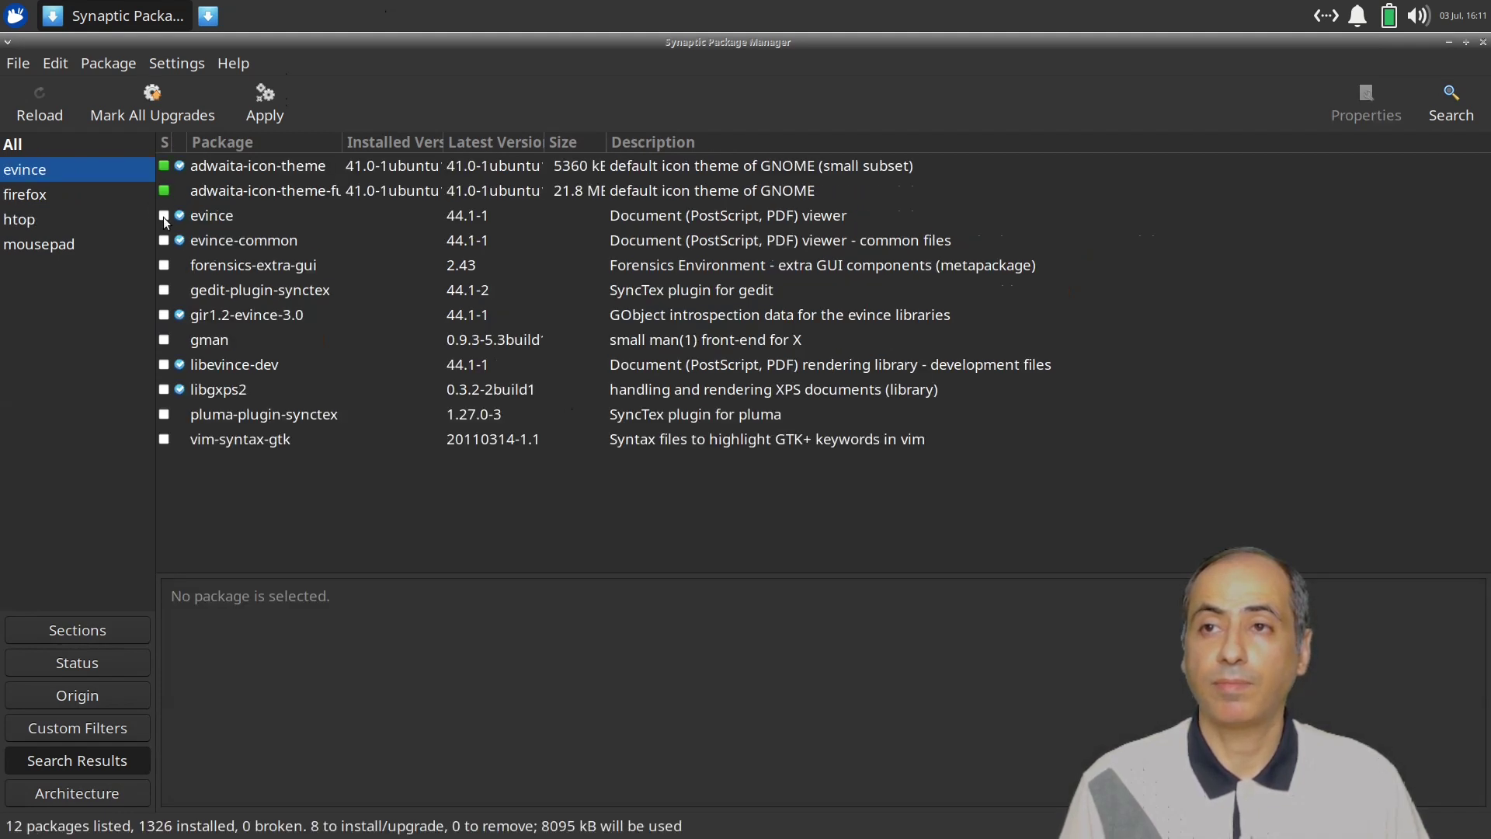
left_click(163, 216)
left_click(212, 262)
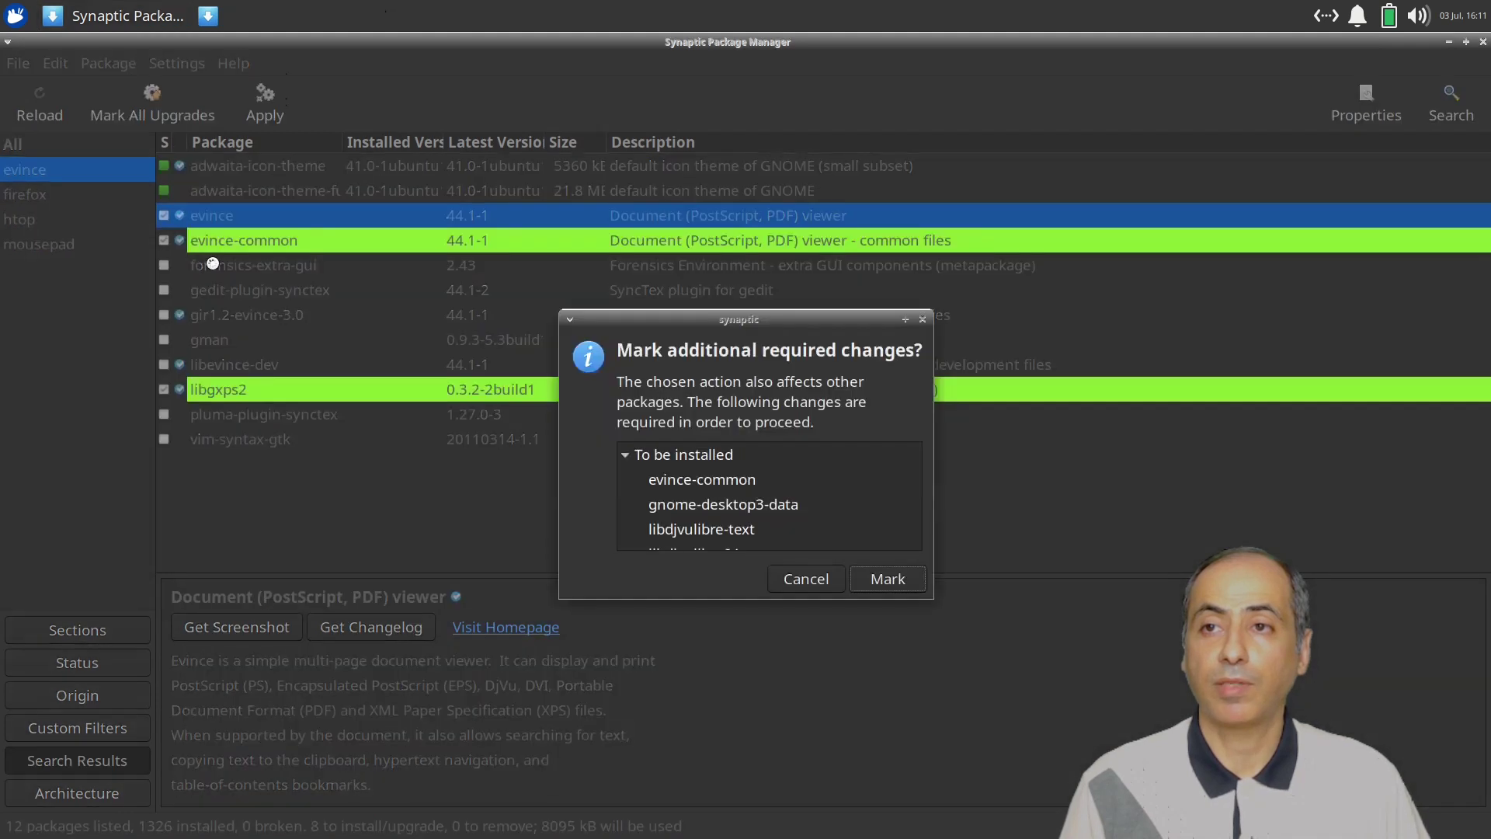
left_click(895, 580)
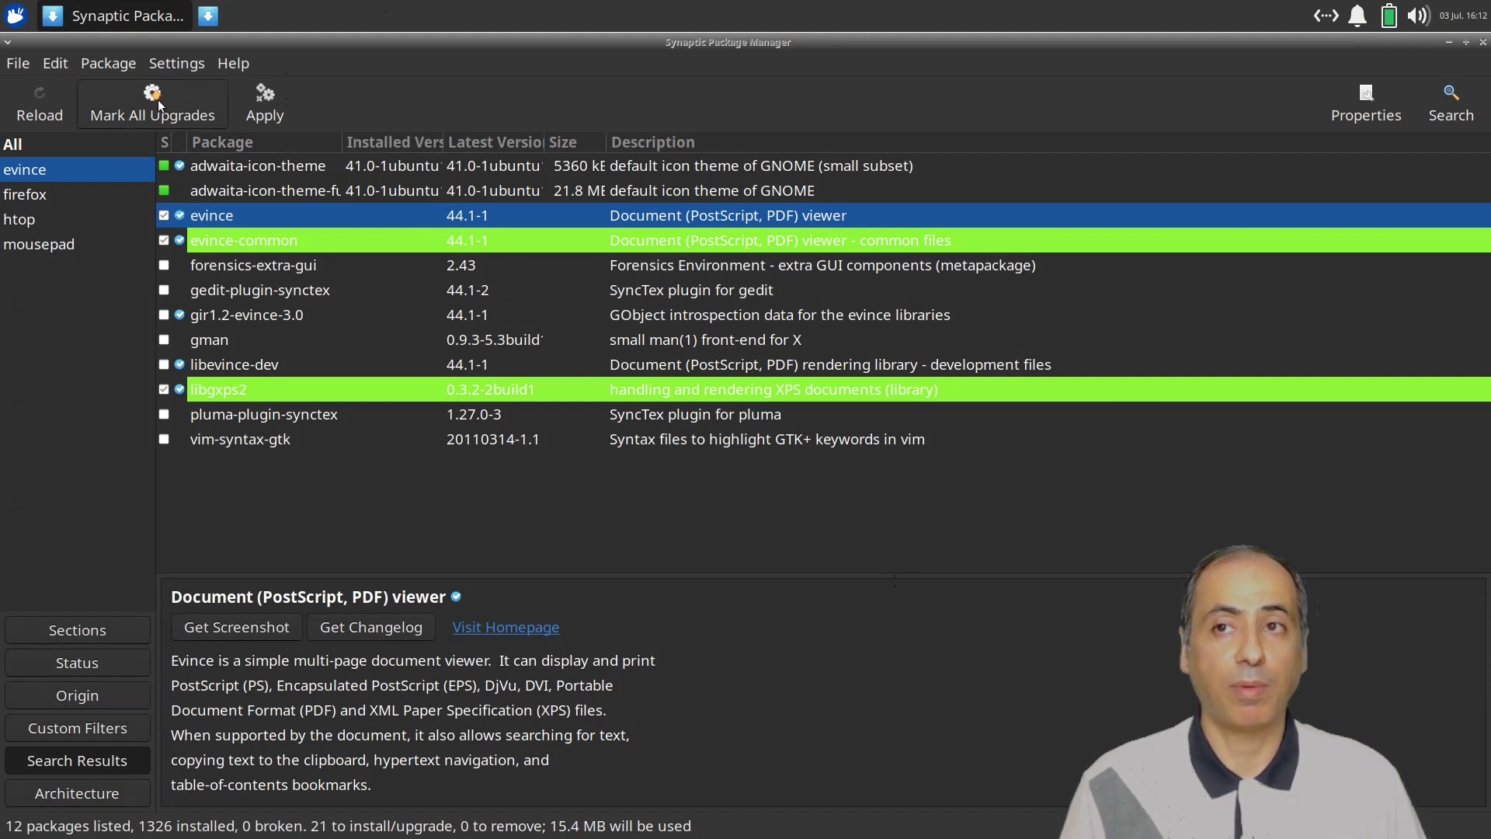
Review the 21 packages to be installed in the Summary, then apply the installation.
left_click(264, 105)
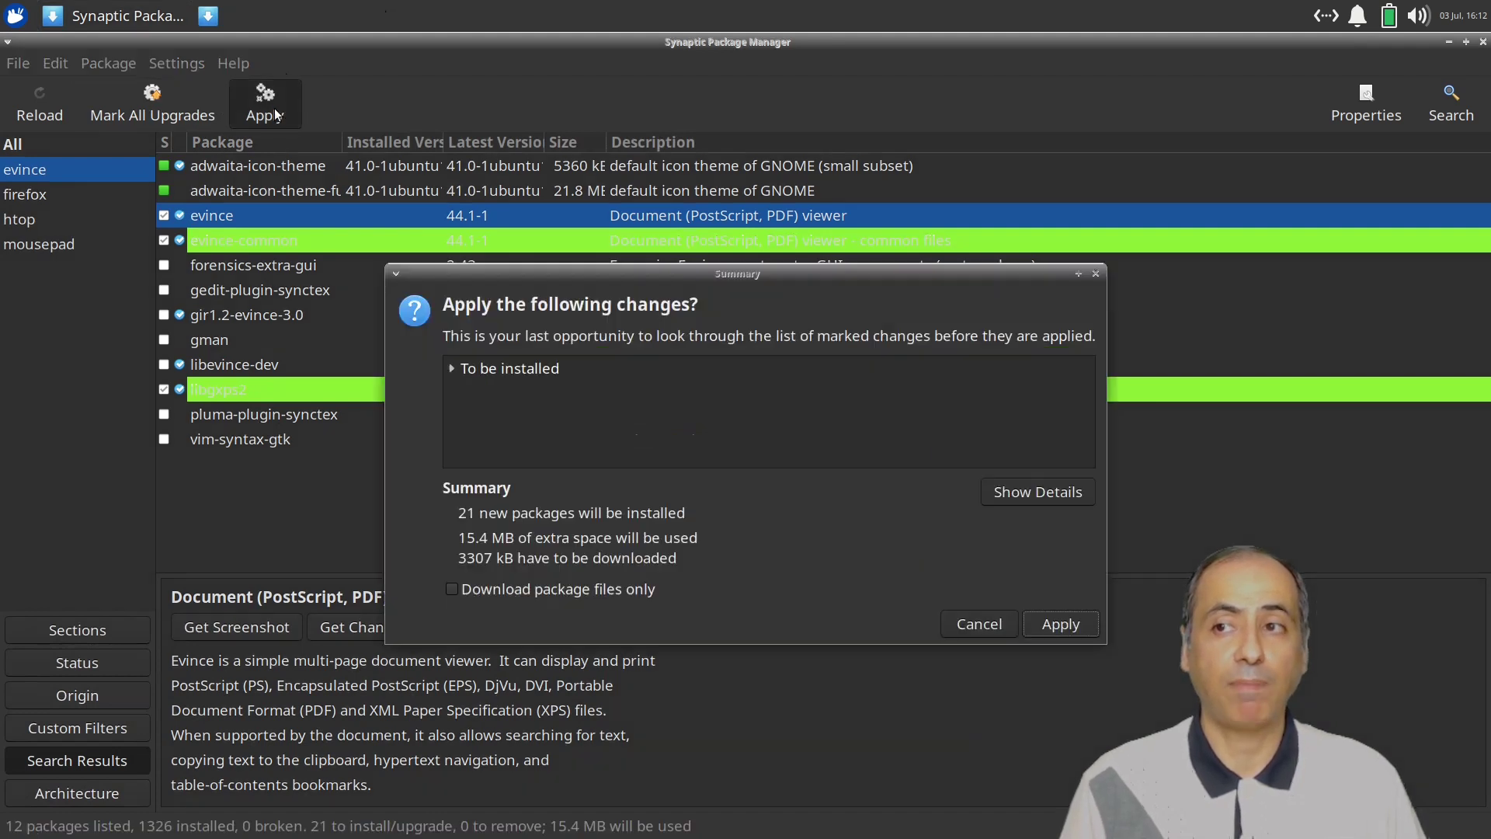
left_click(452, 368)
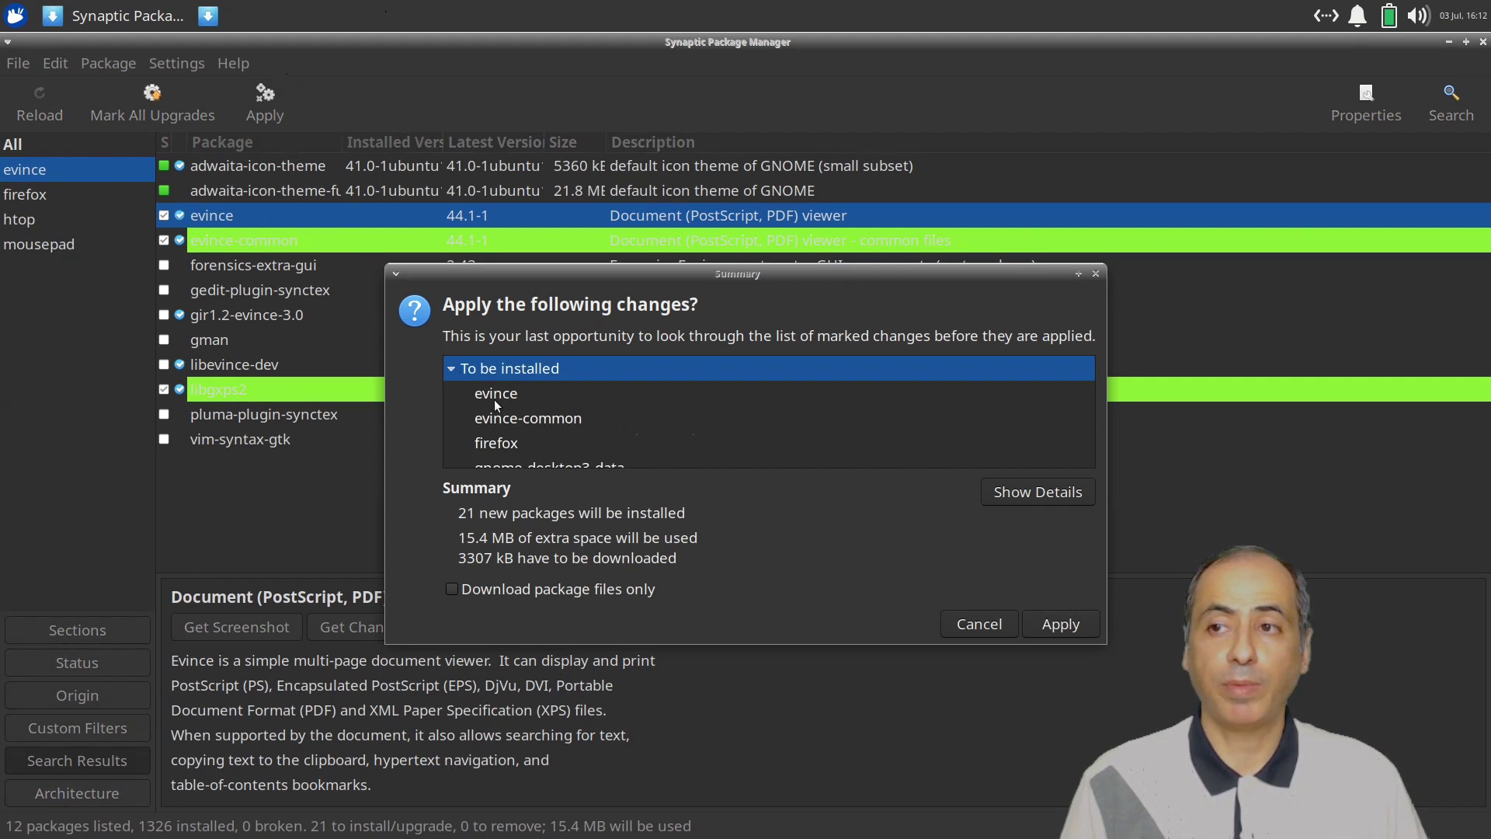
left_click(516, 397)
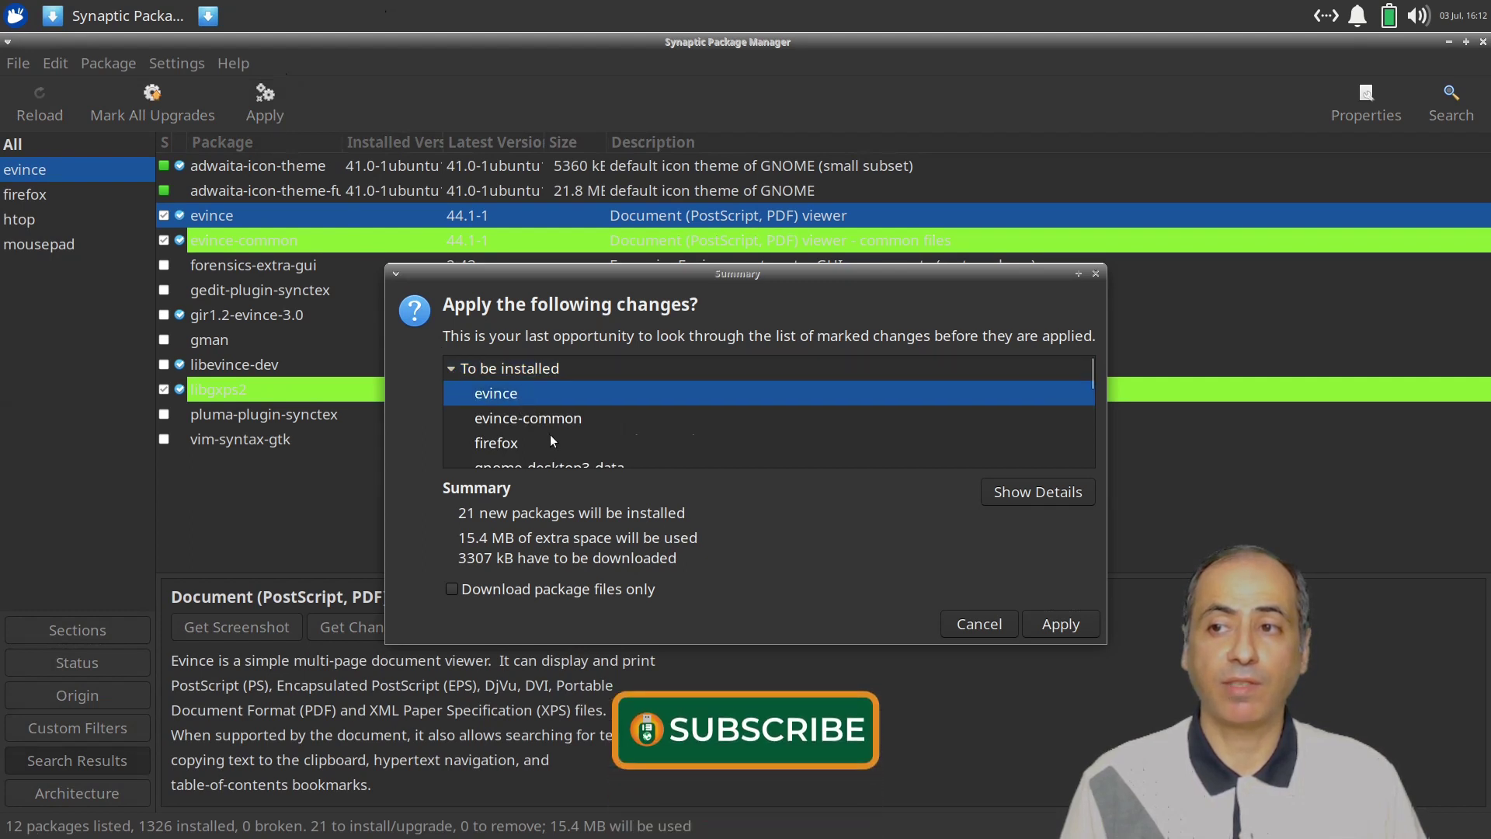
scroll(550, 435, "down", 1)
scroll(529, 425, "down", 3)
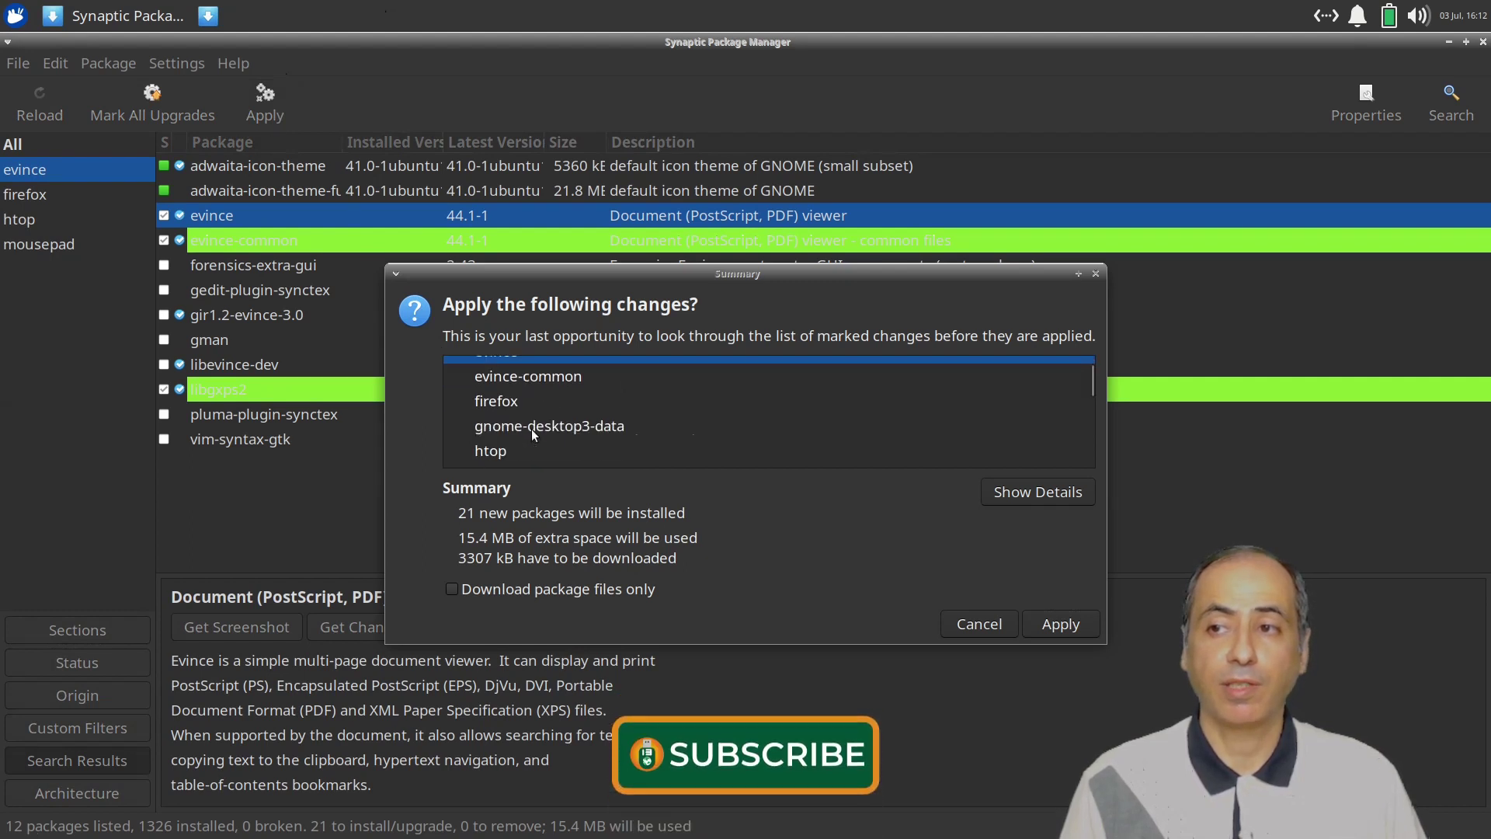
scroll(548, 433, "down", 4)
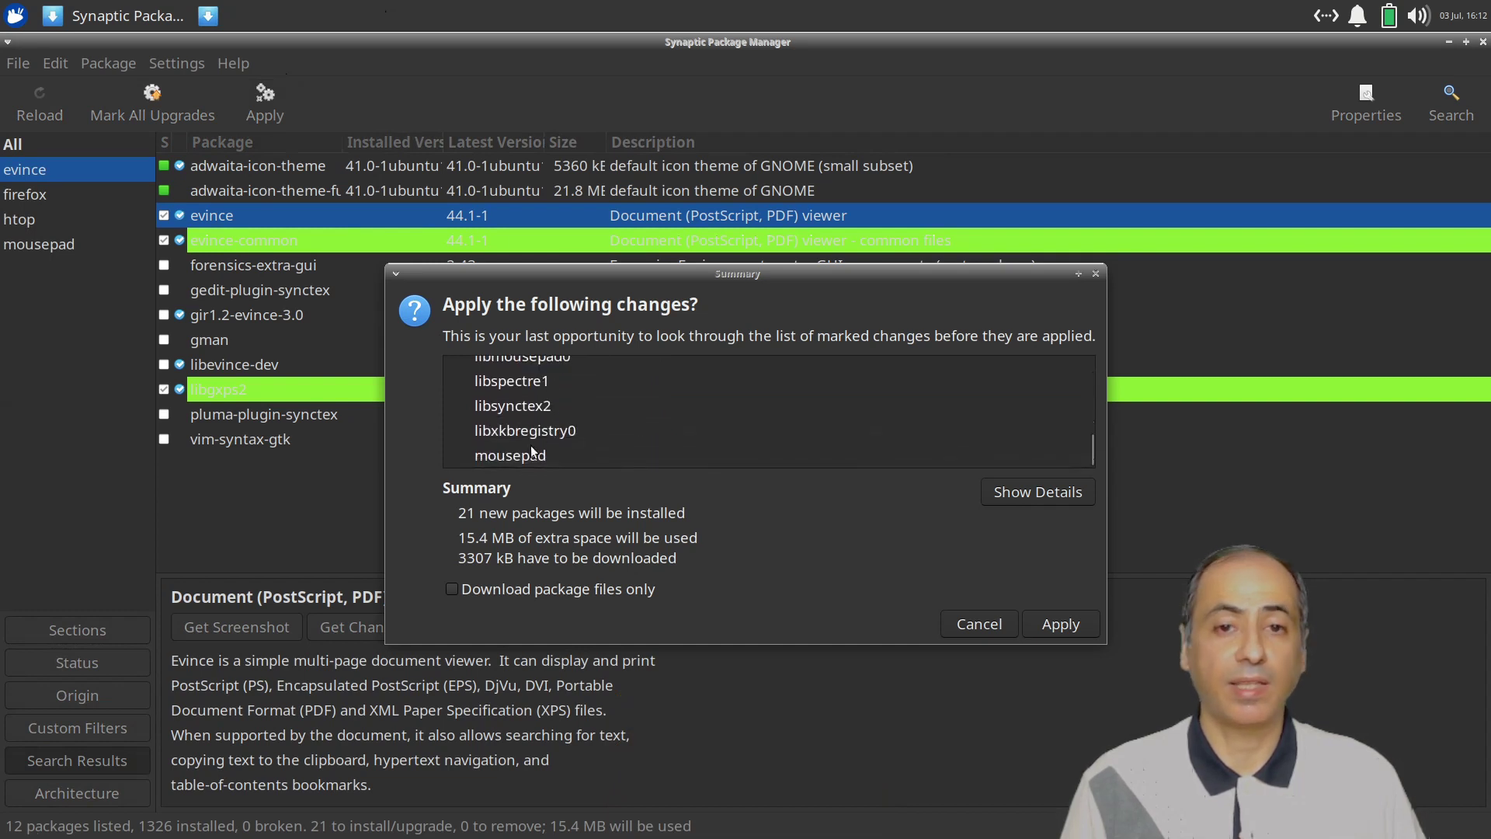
left_click(1060, 625)
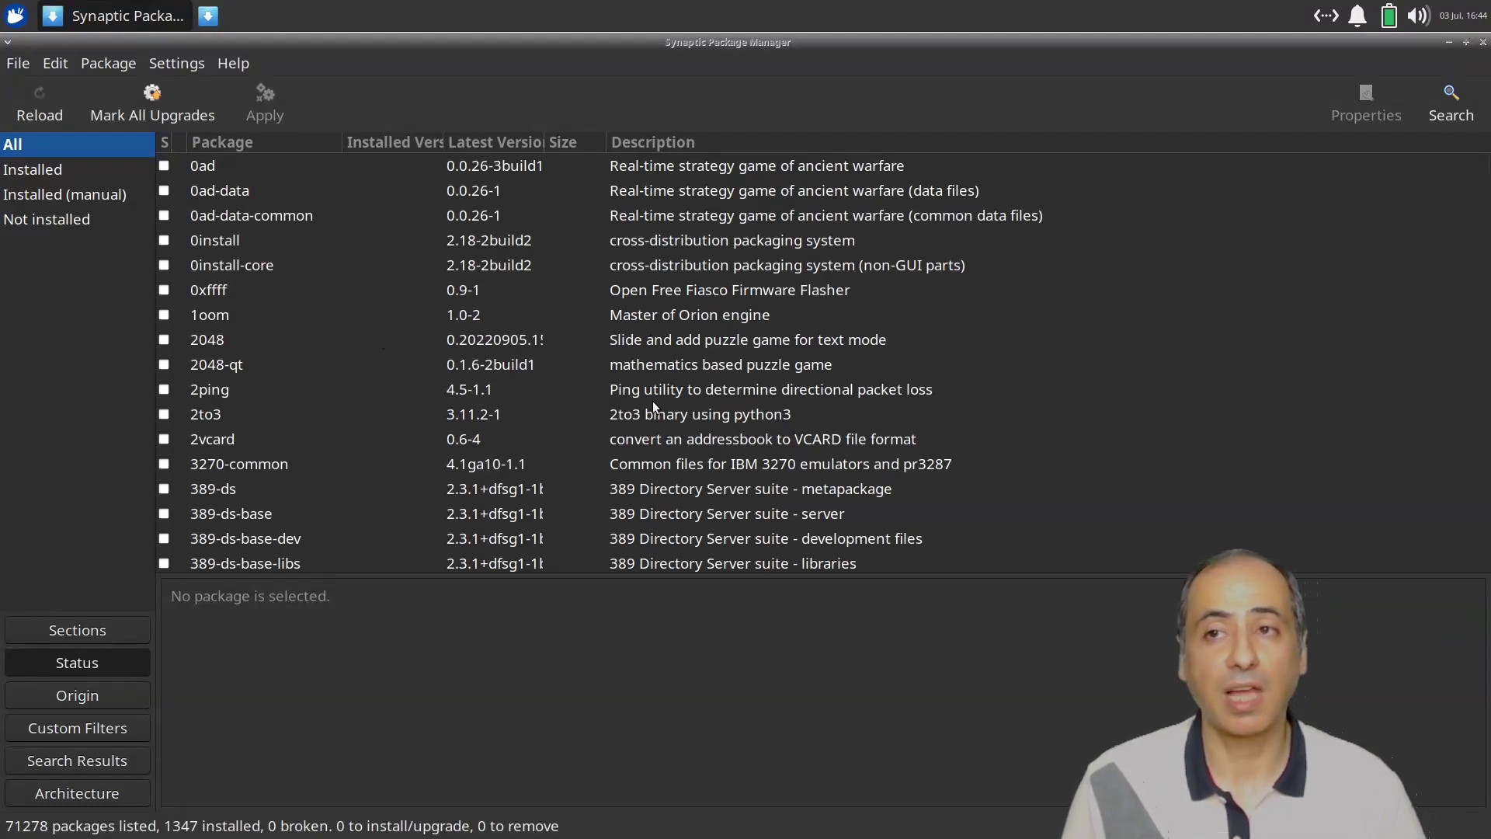
Dismiss the Find dialog and close the Synaptic Package Manager window.
left_click(1463, 106)
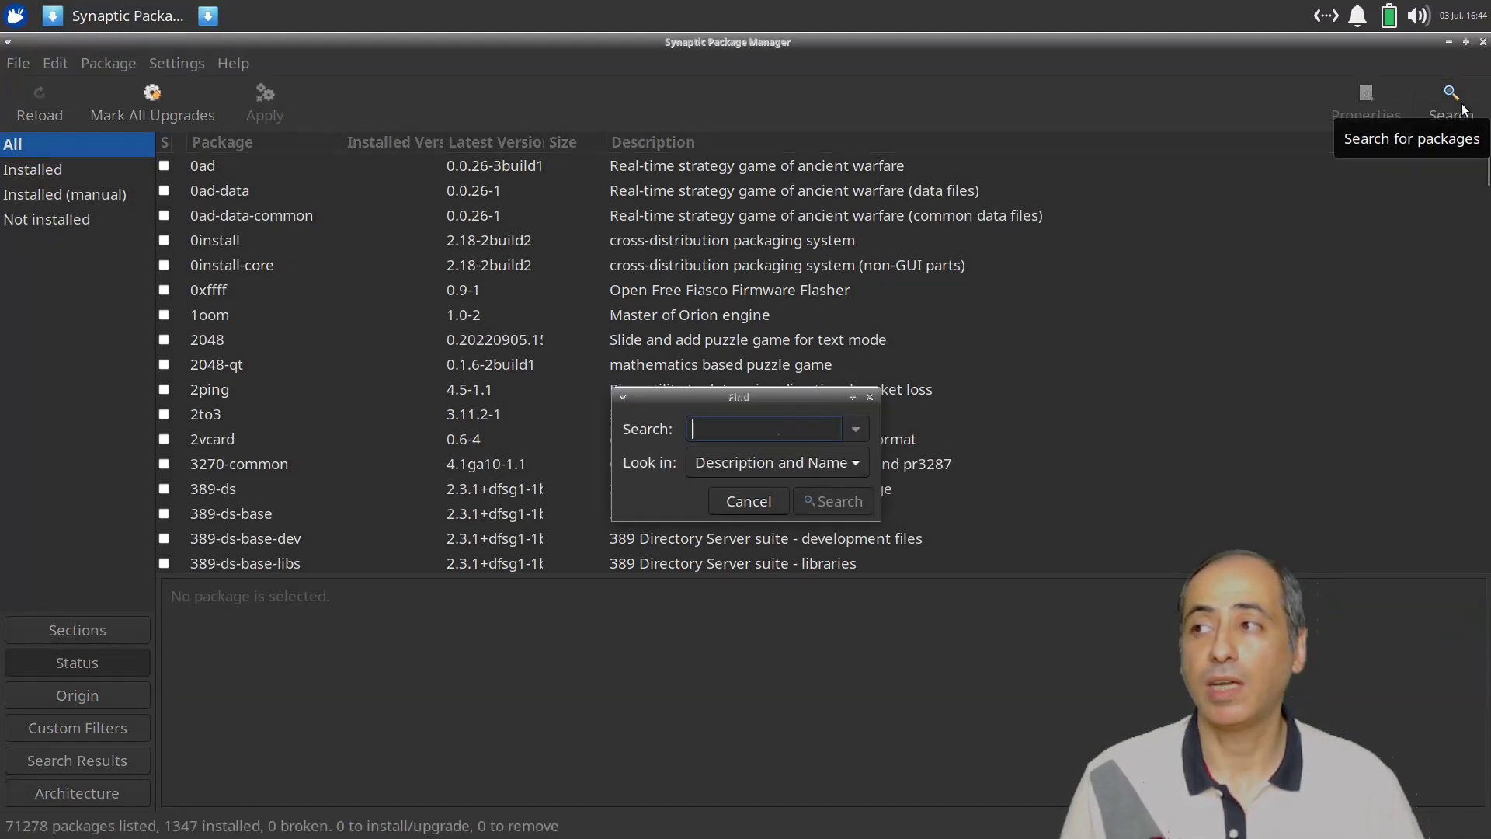
left_click(870, 396)
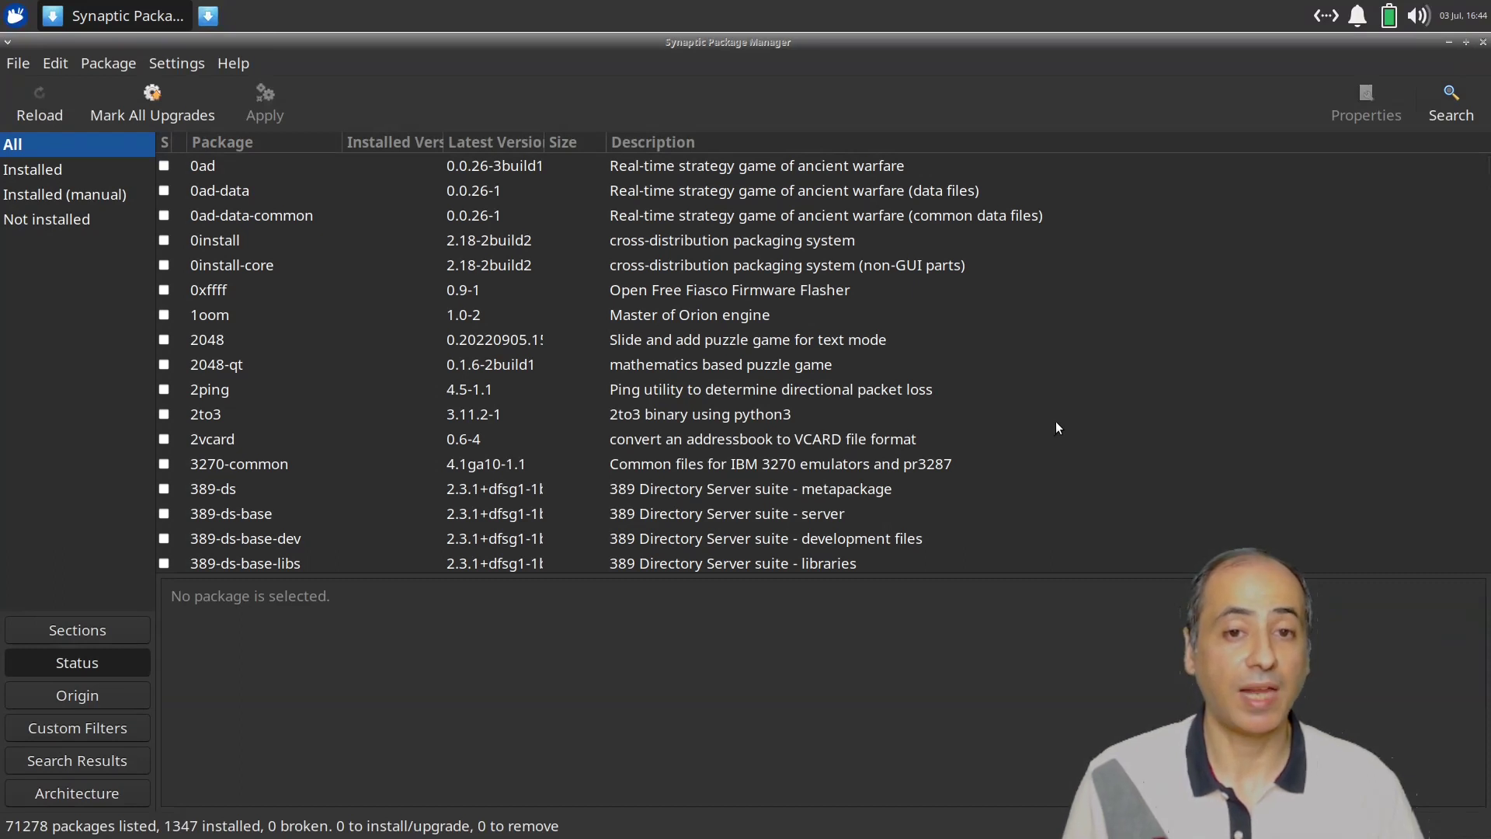
left_click(1484, 43)
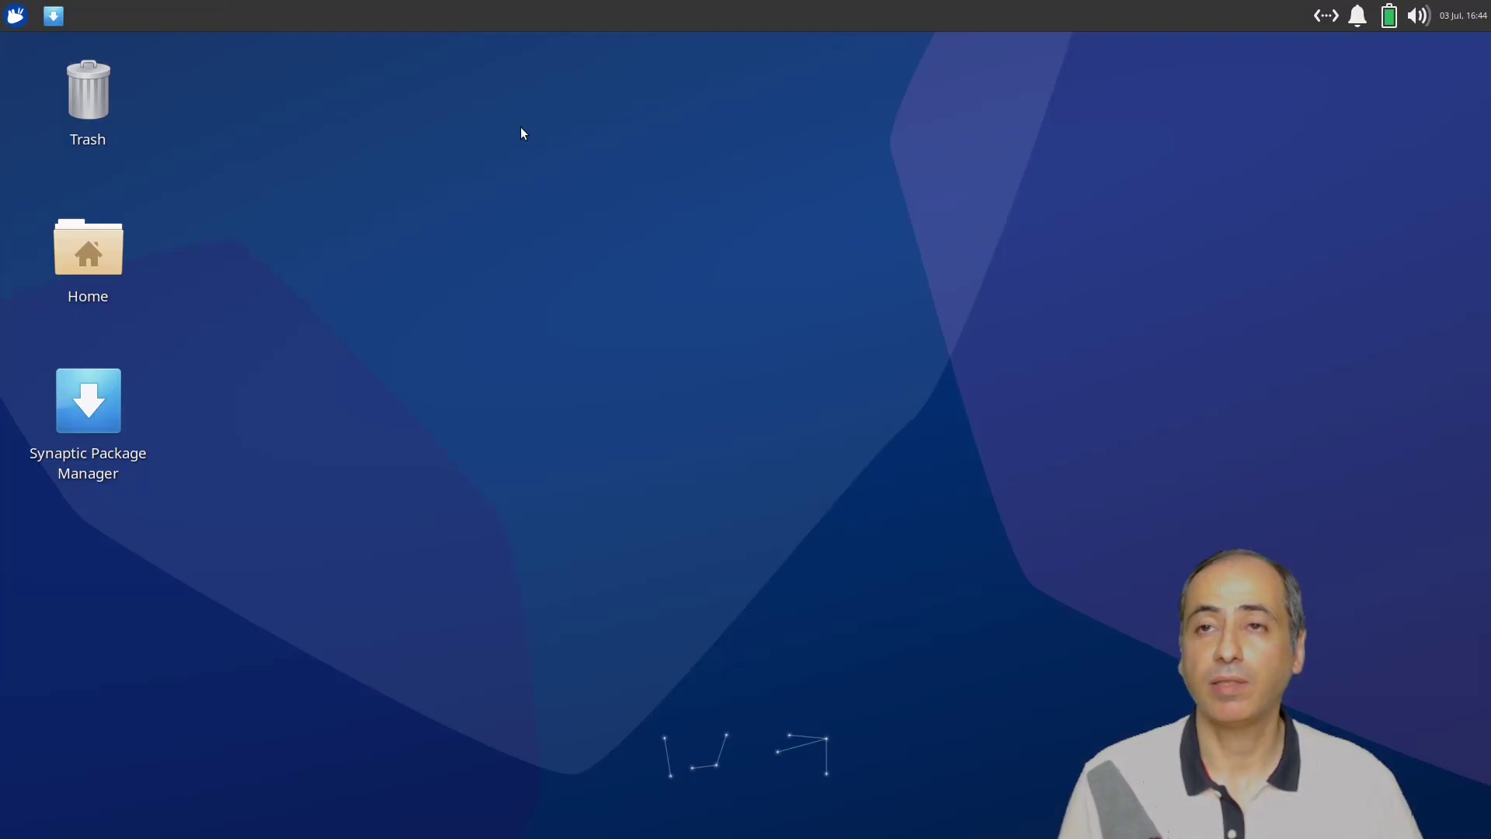
Drag Firefox Web Browser from All Applications onto the top panel and create the launcher.
left_click(20, 18)
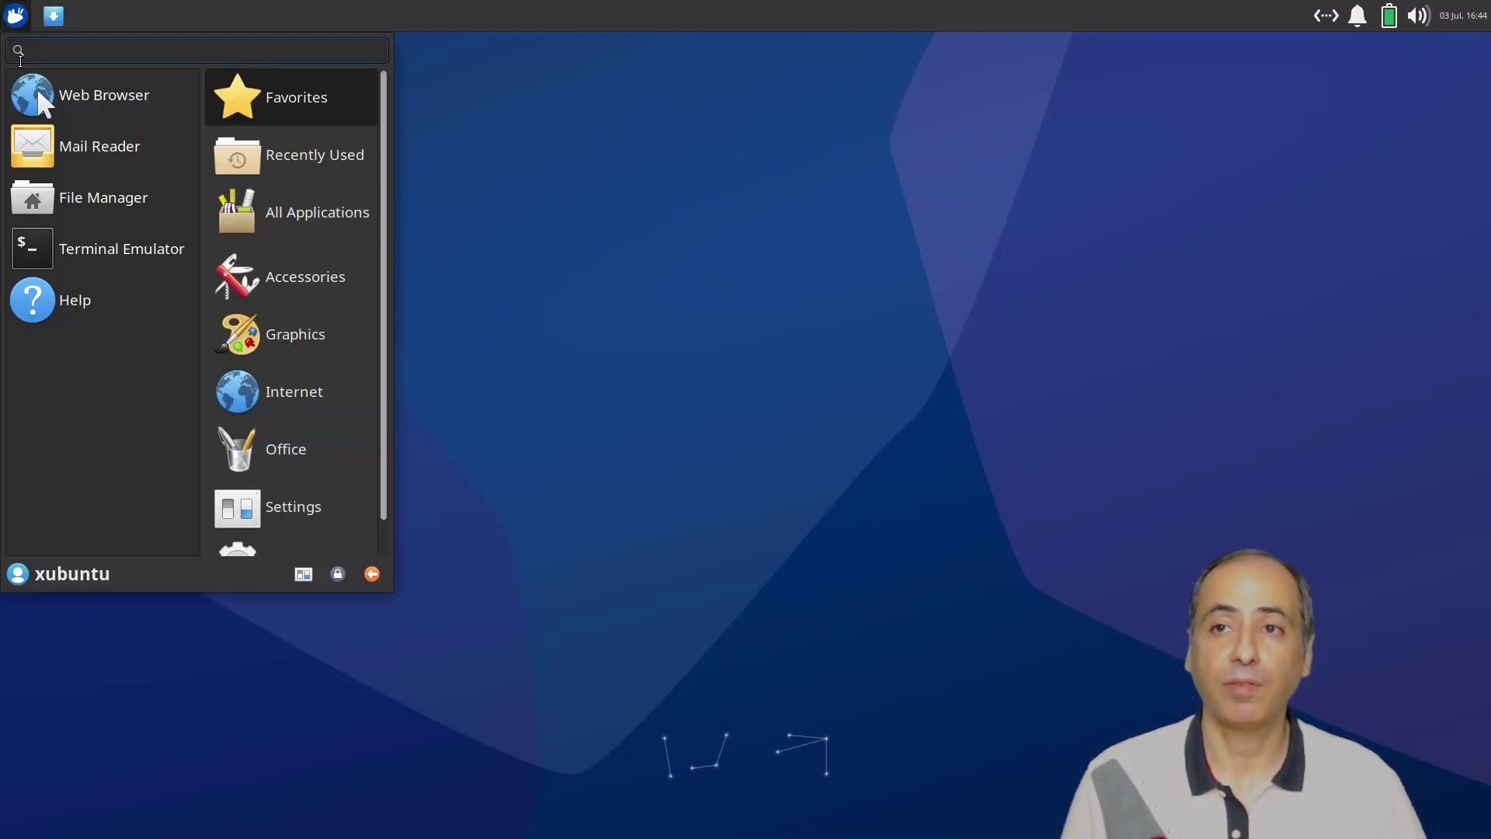
left_click(313, 225)
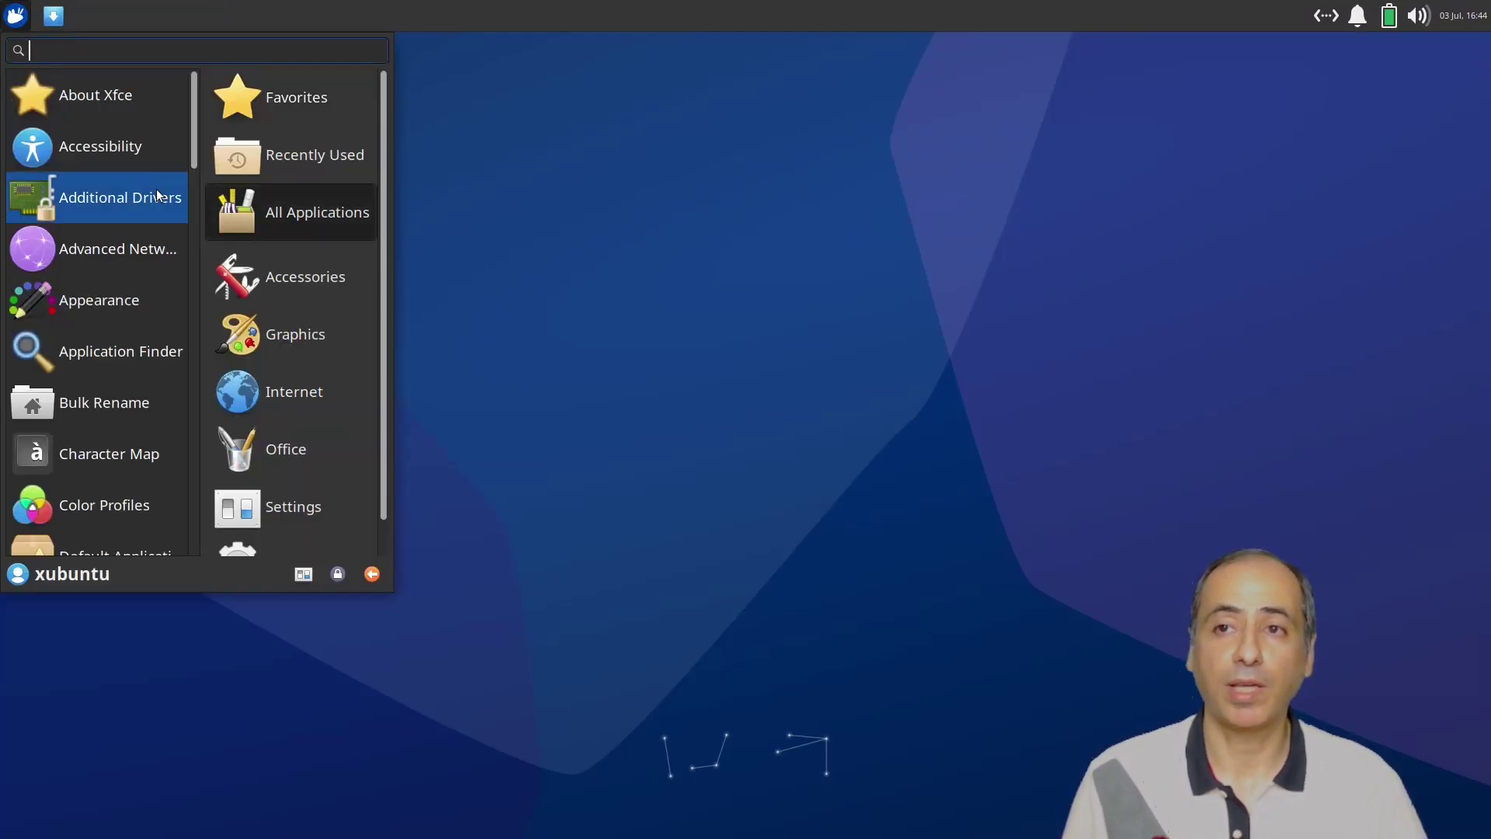
scroll(110, 170, "down", 4)
scroll(110, 171, "down", 5)
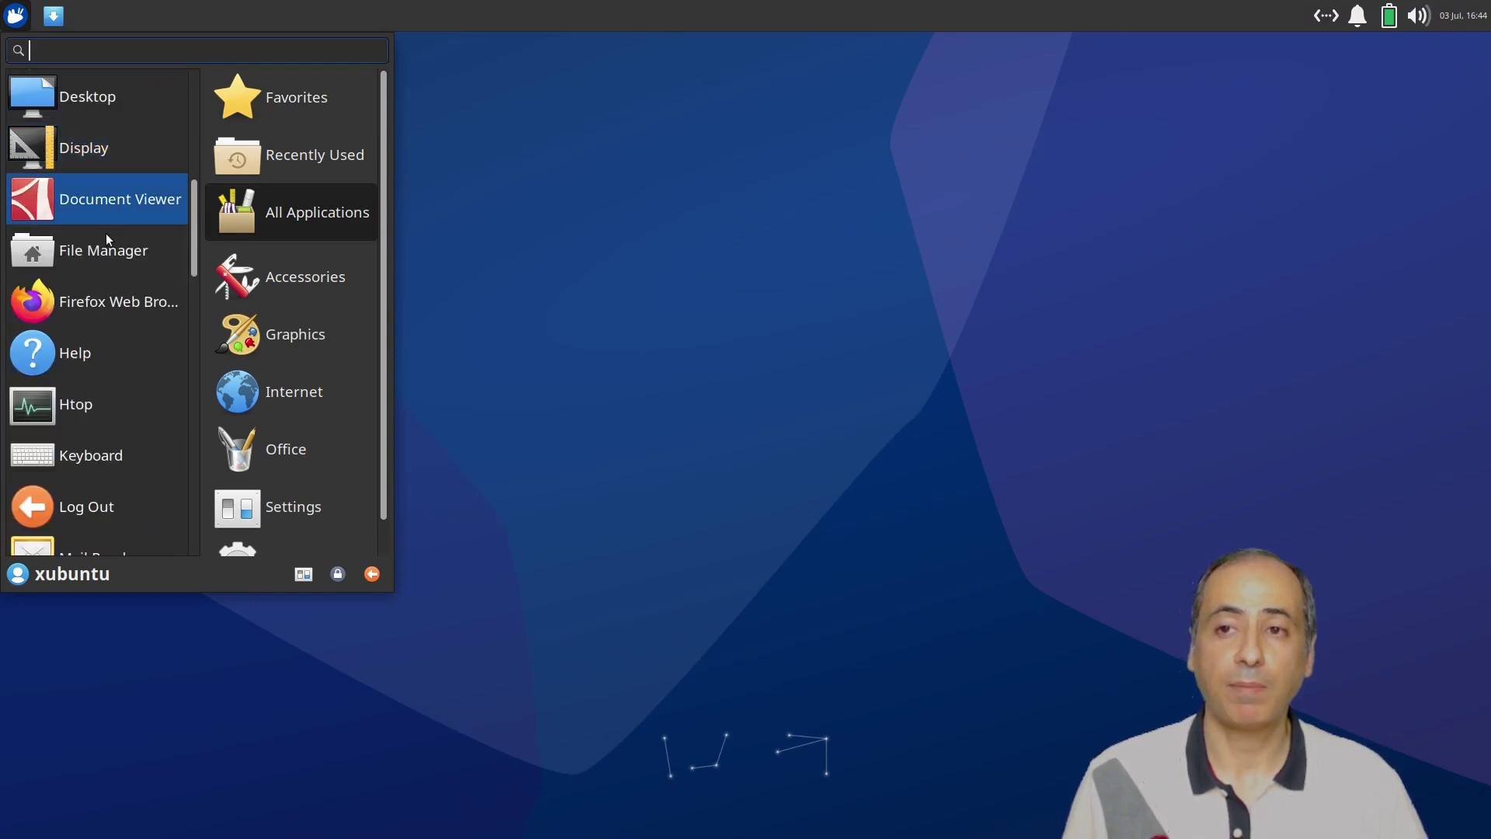
left_click_drag(99, 302, 88, 25)
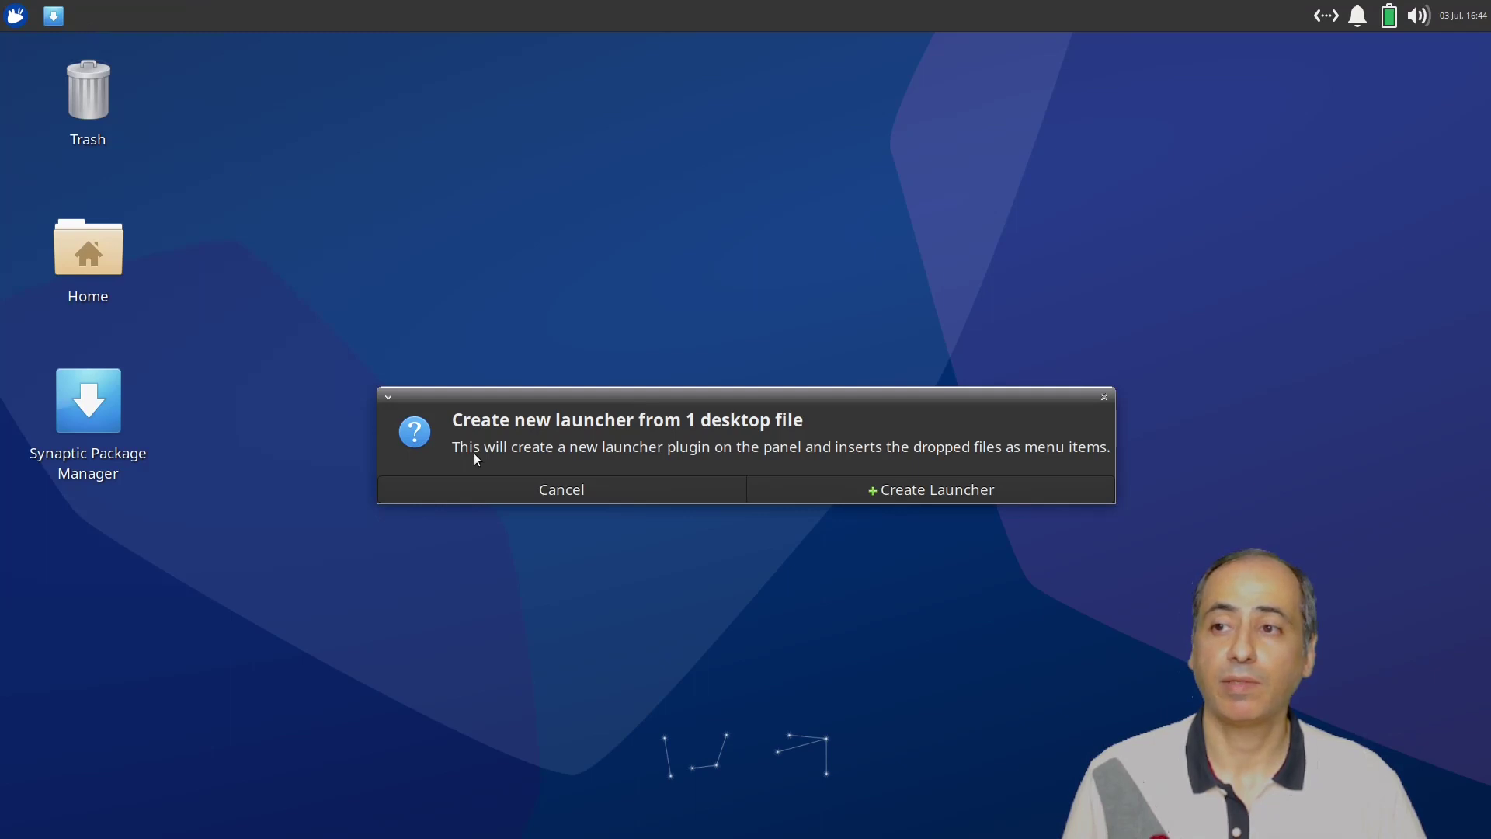
left_click(910, 492)
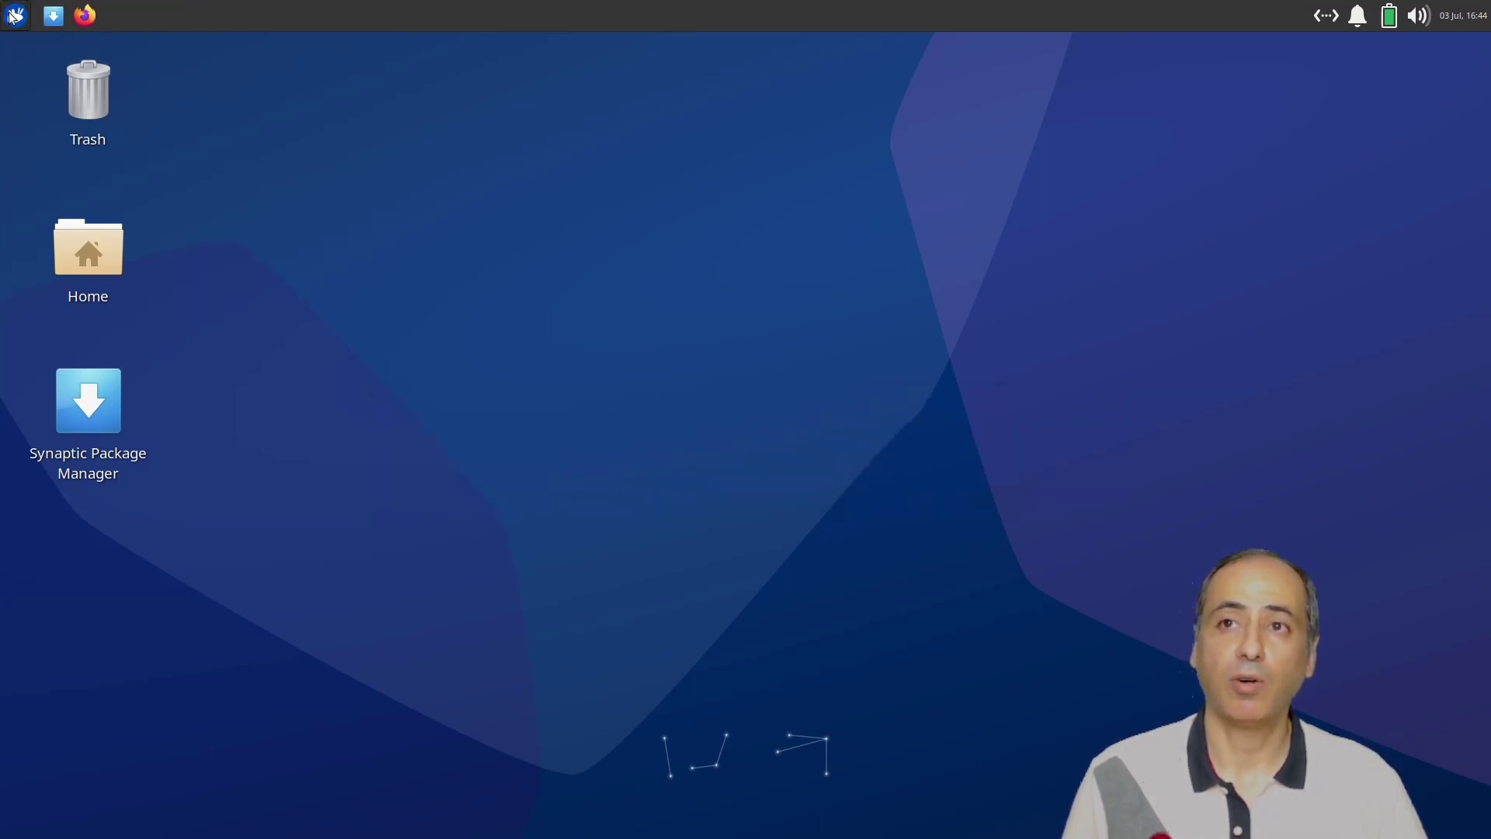
left_click(13, 15)
left_click(240, 212)
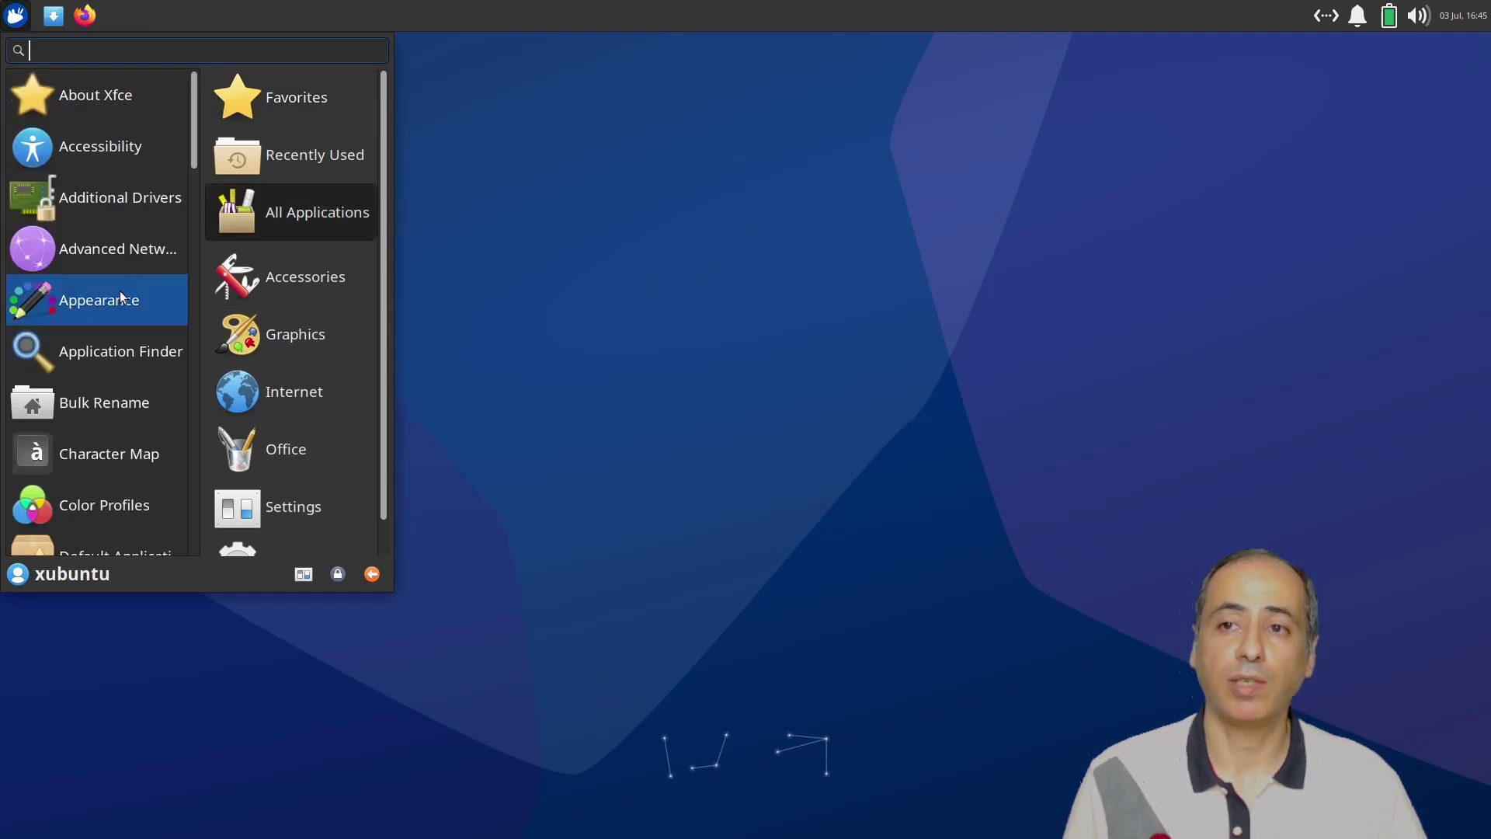
Add Firefox and Htop to the Whisker menu favourites.
scroll(122, 298, "down", 5)
right_click(114, 464)
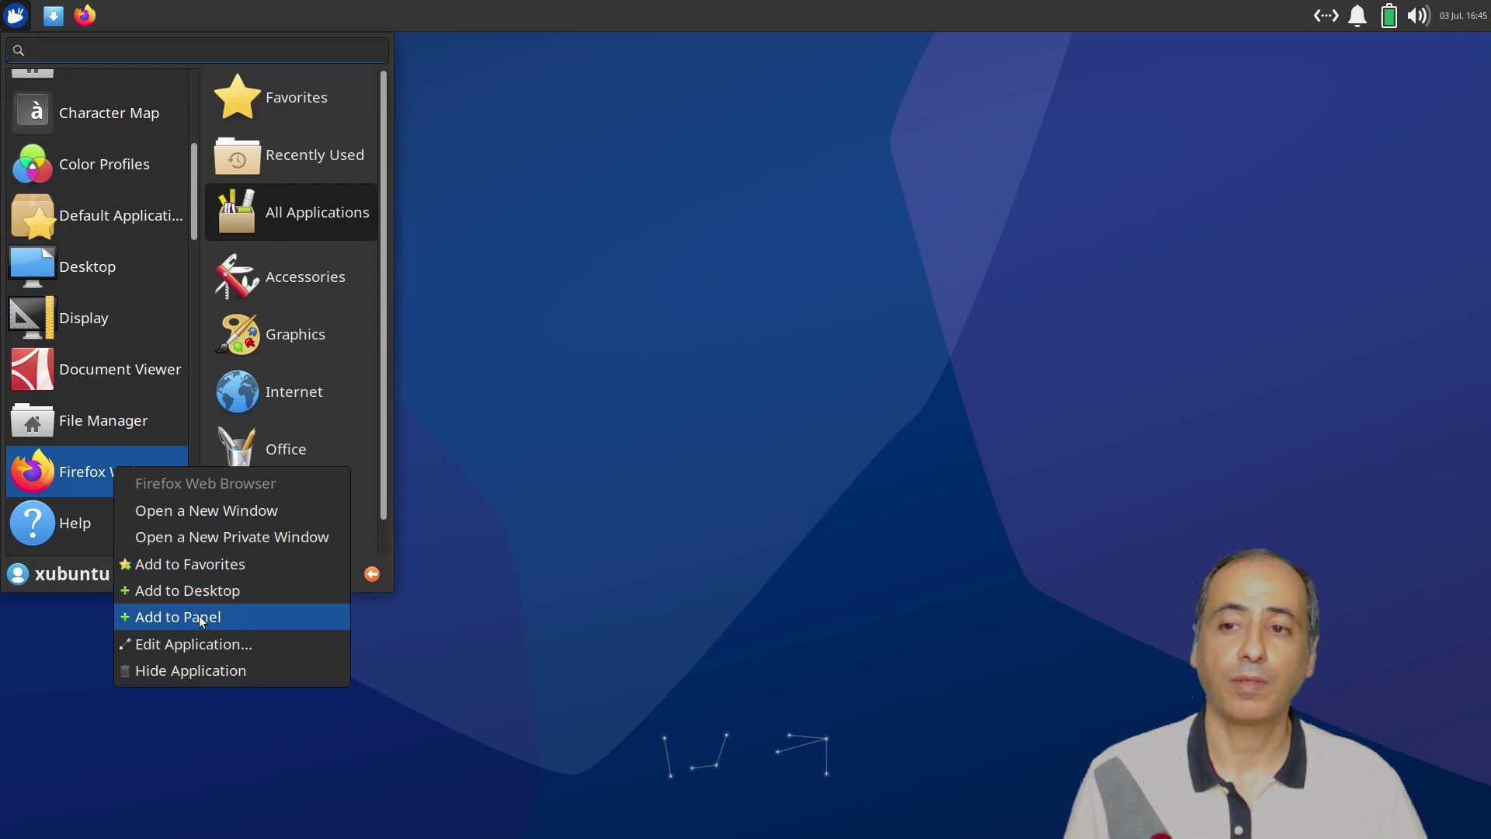
left_click(227, 571)
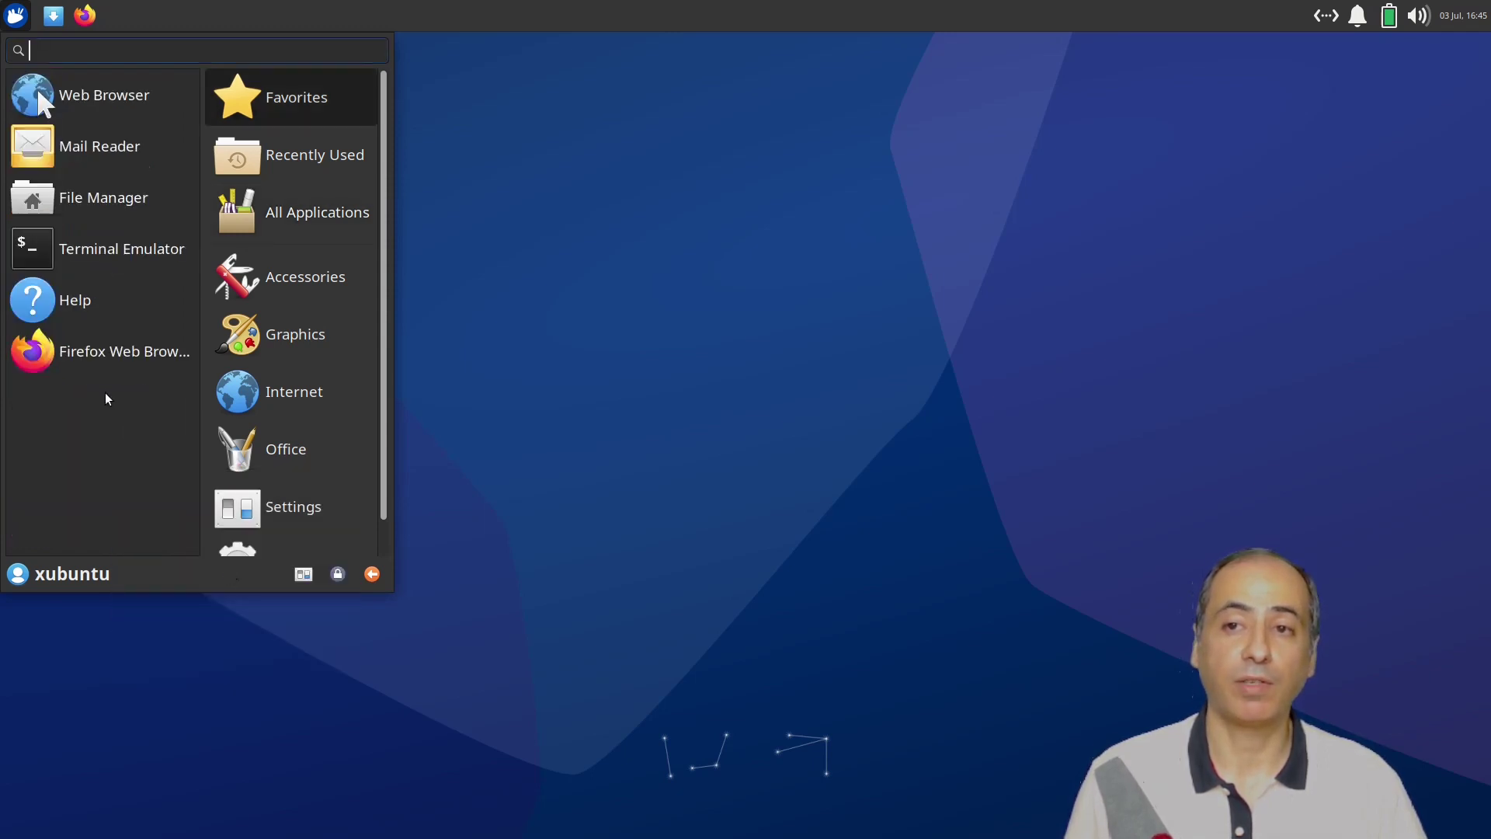
left_click(238, 232)
scroll(68, 278, "down", 10)
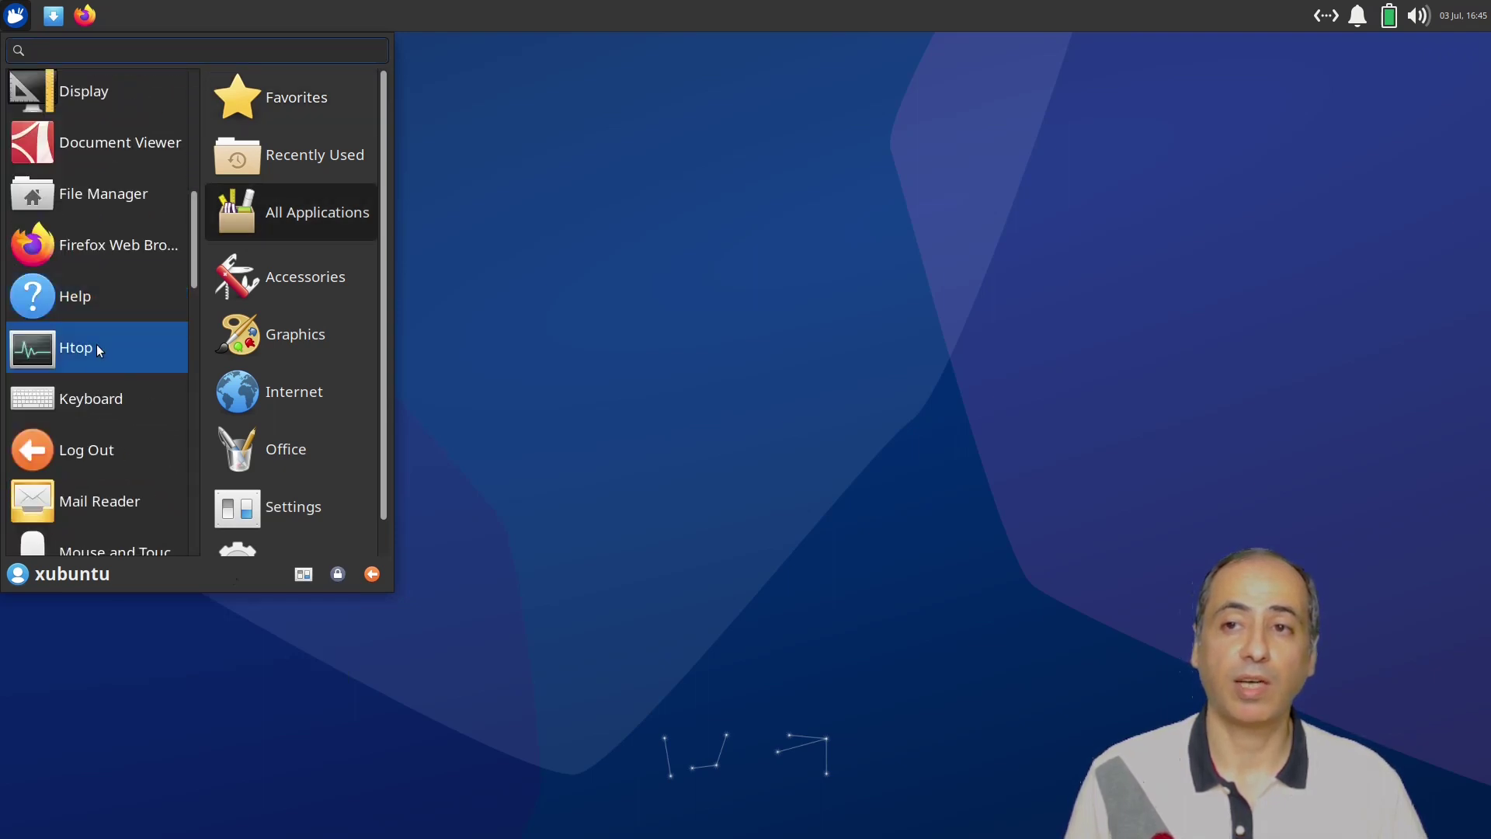
right_click(99, 348)
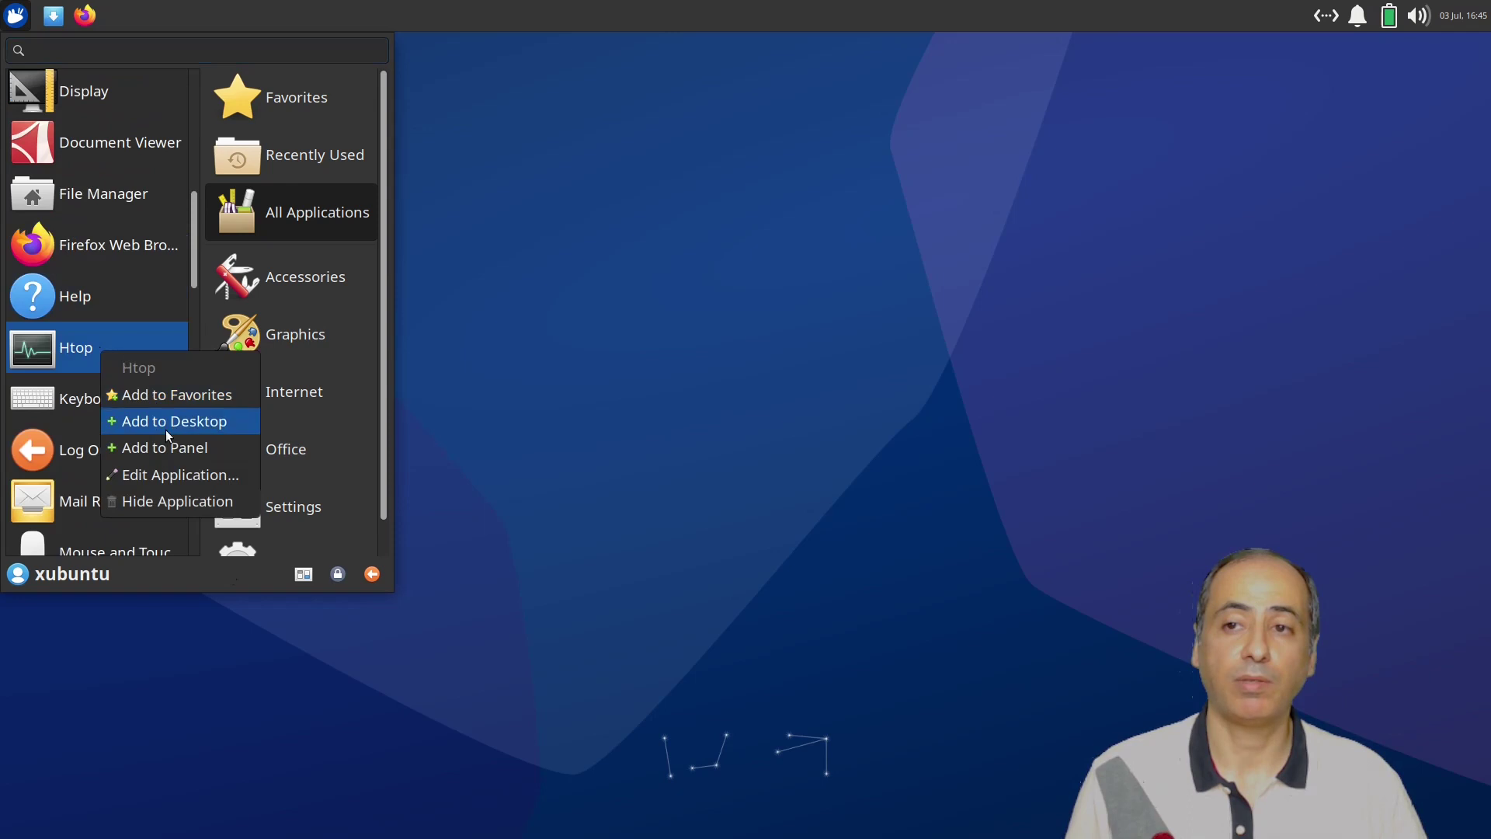
left_click(178, 397)
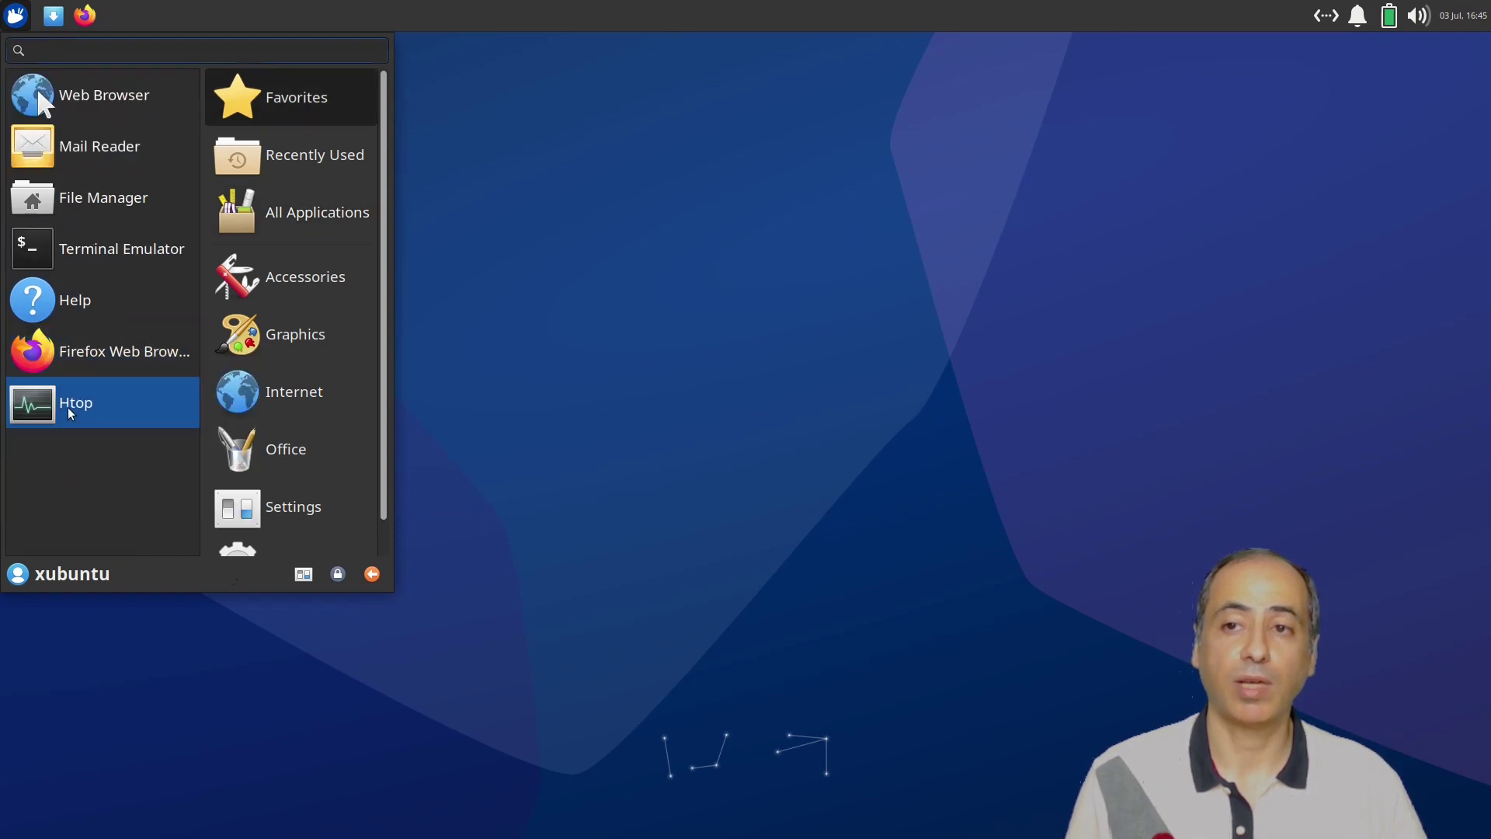
Add Mousepad to the favourites as well and drag it onto the top panel.
scroll(301, 296, "down", 1)
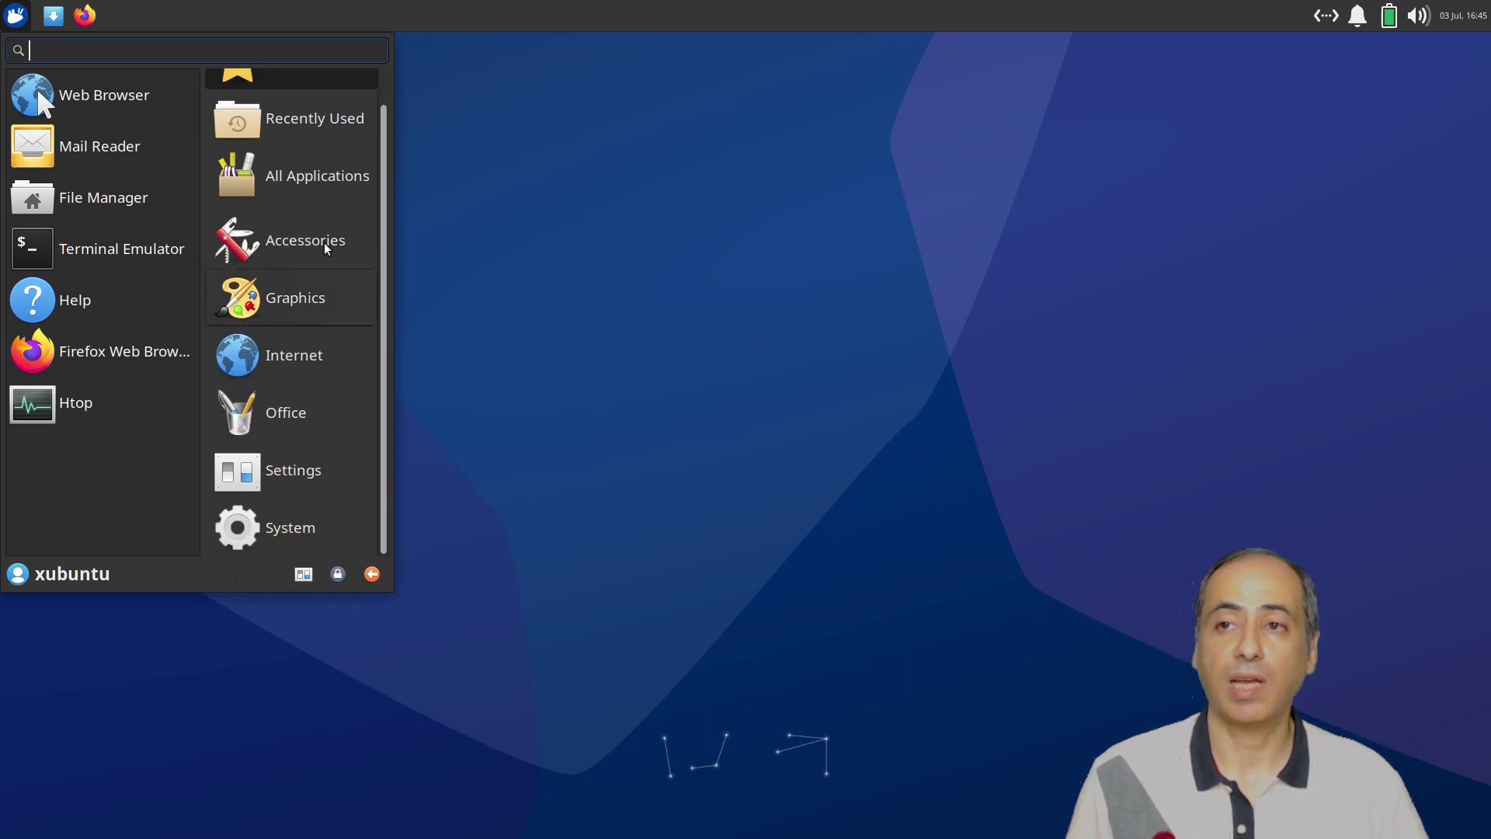
left_click(321, 177)
scroll(110, 314, "down", 10)
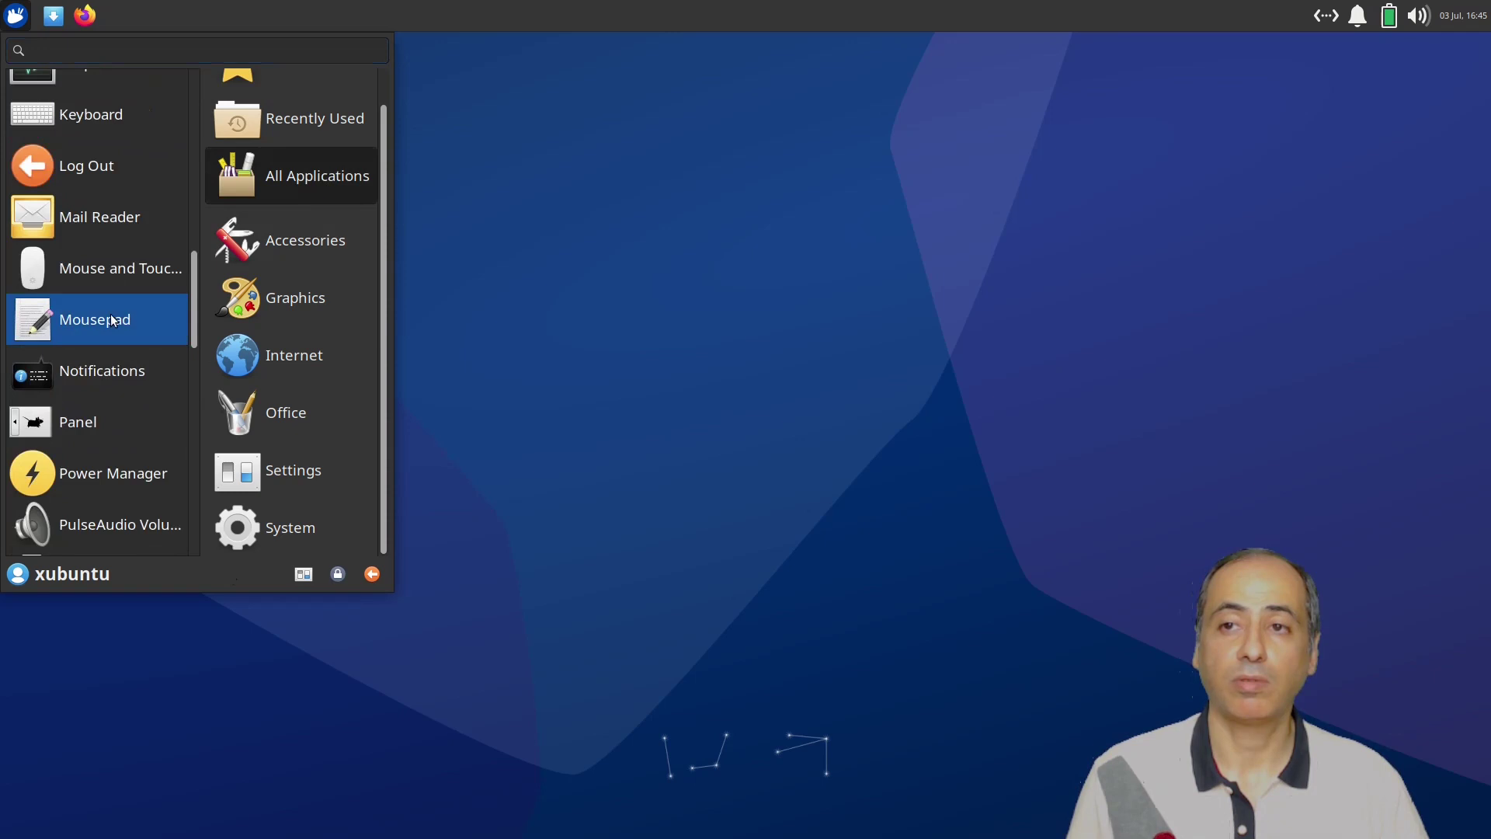
right_click(112, 320)
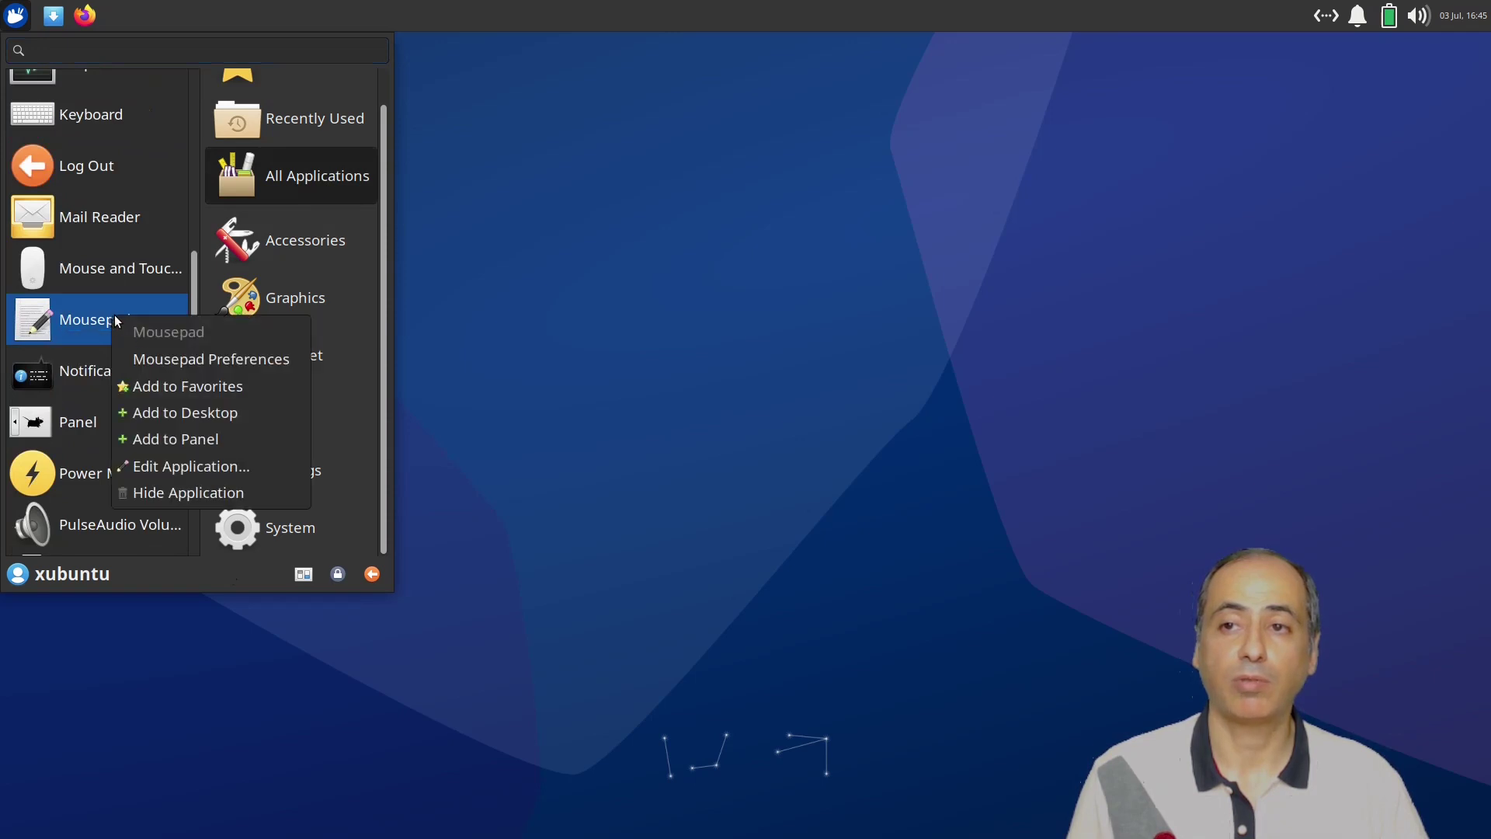
left_click(180, 389)
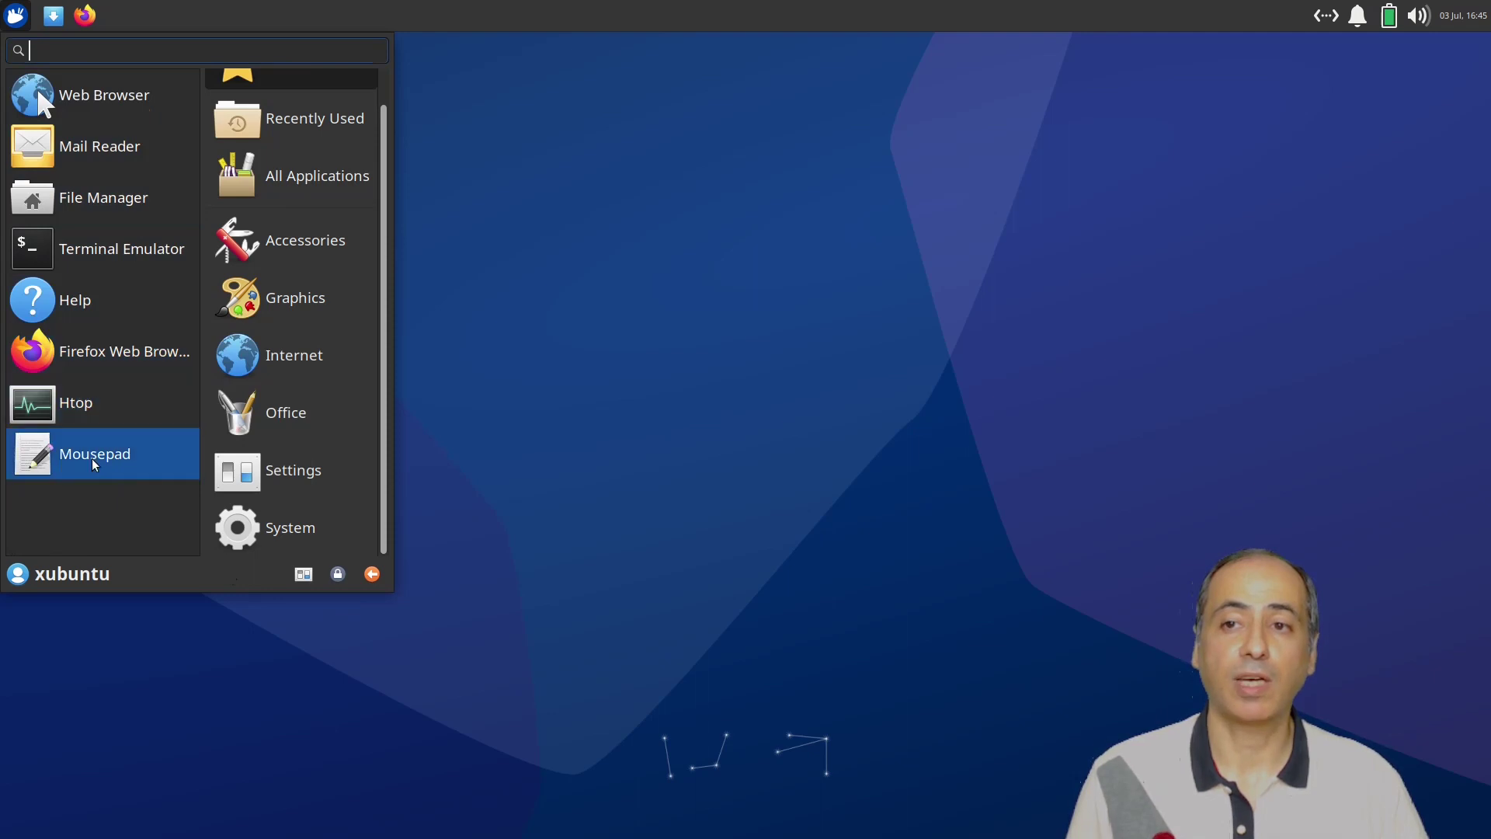
left_click_drag(95, 462, 142, 26)
Drop Mousepad onto the top panel and confirm Create Launcher, placing it beside Firefox.
left_click_drag(70, 464, 113, 8)
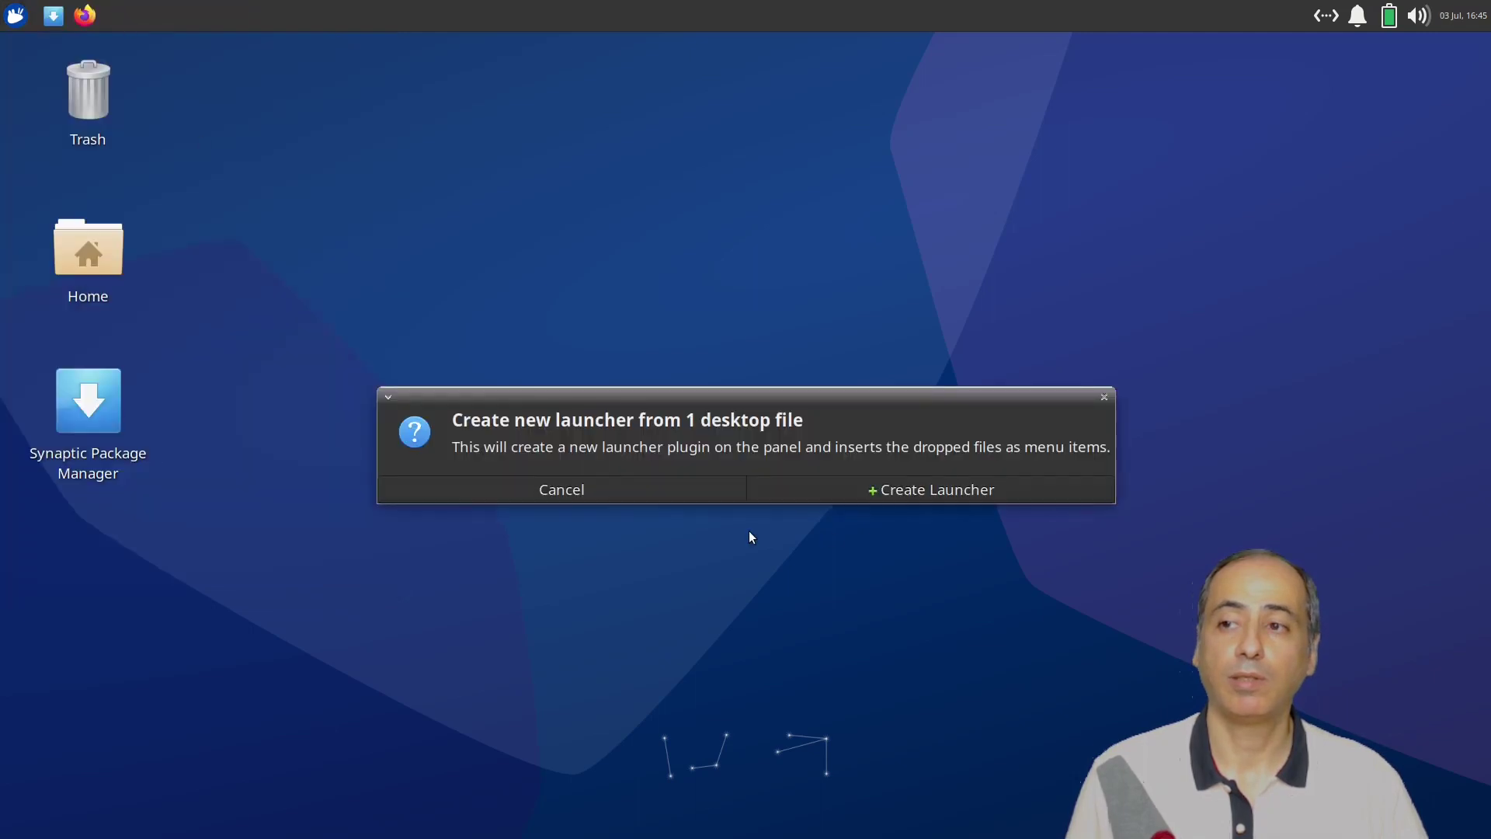
left_click(939, 492)
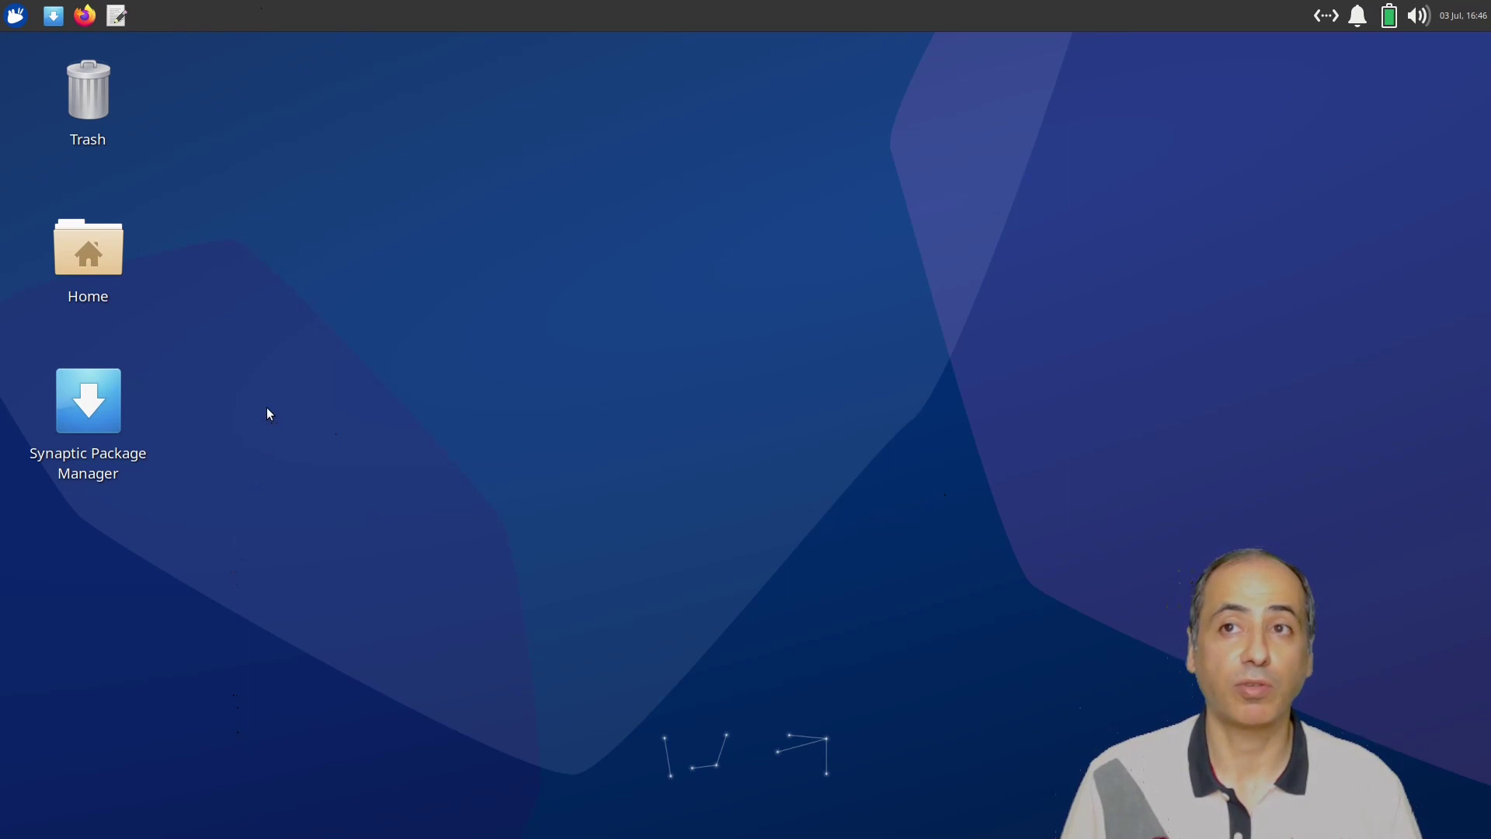
left_click(14, 17)
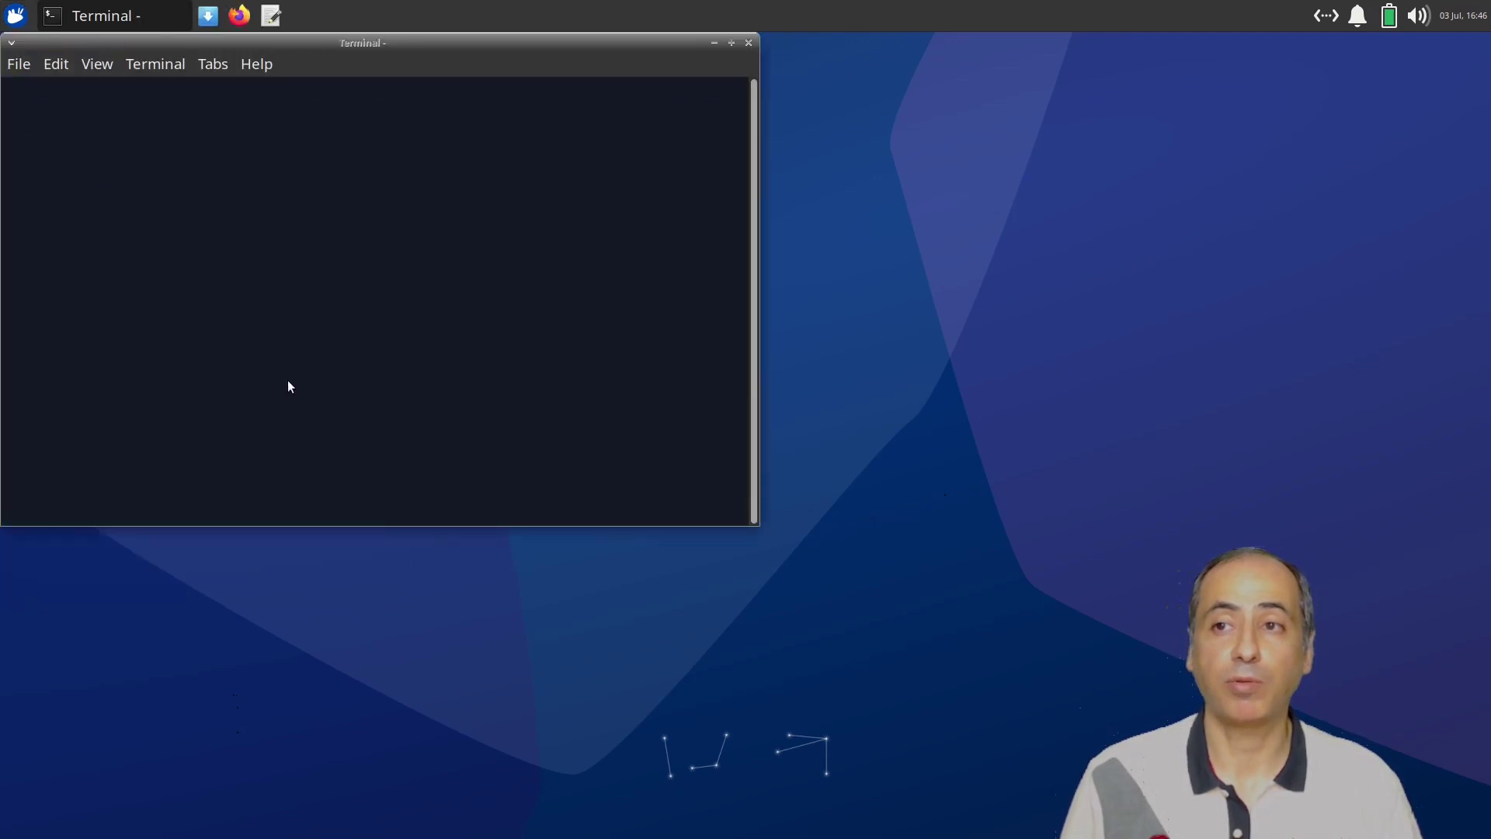
left_click(731, 44)
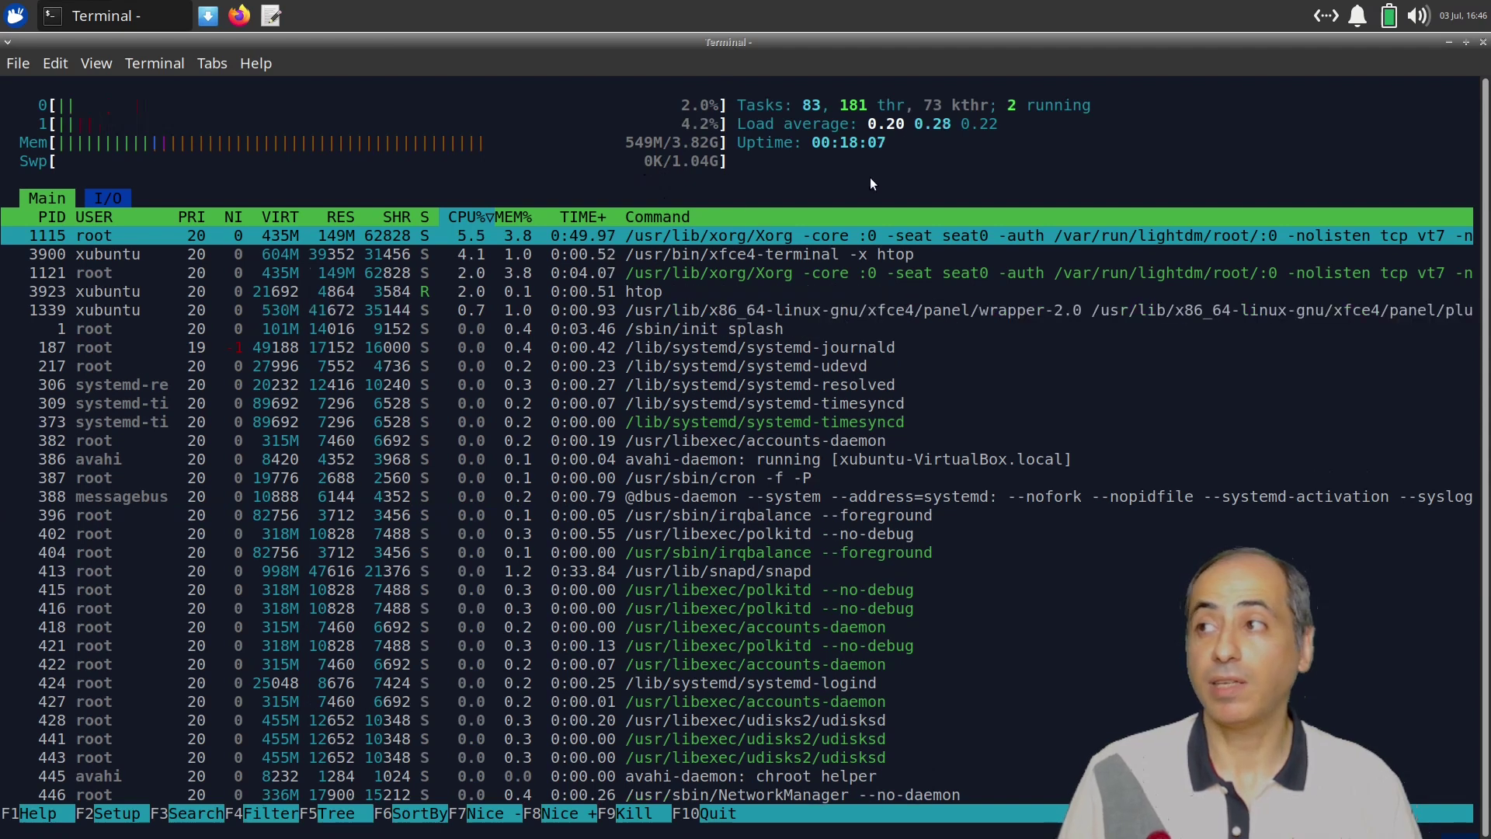
left_click(1481, 44)
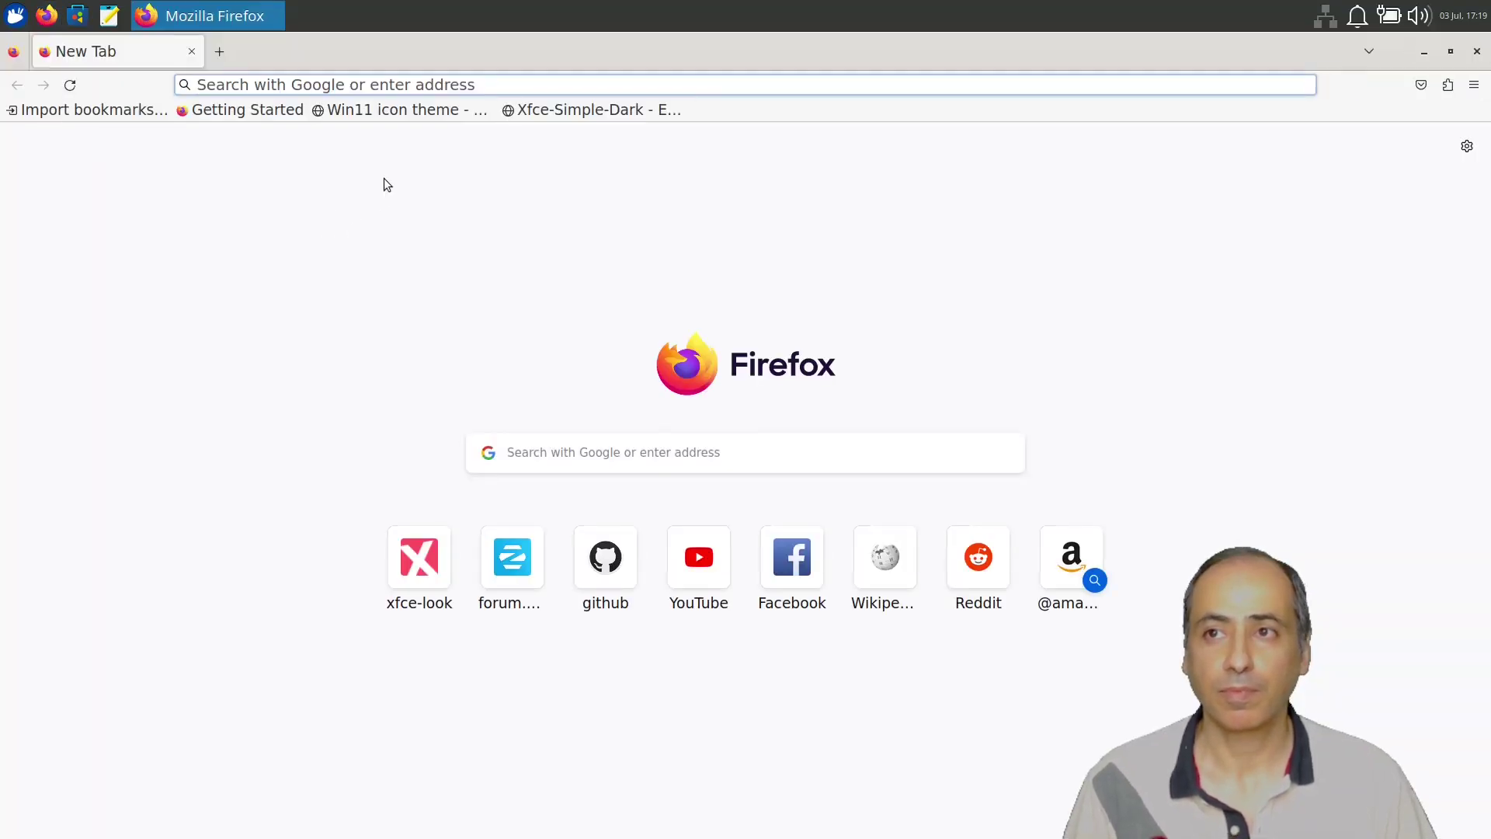
Open the Win11 icon theme page and compare it with the current applications menu icons.
left_click(377, 110)
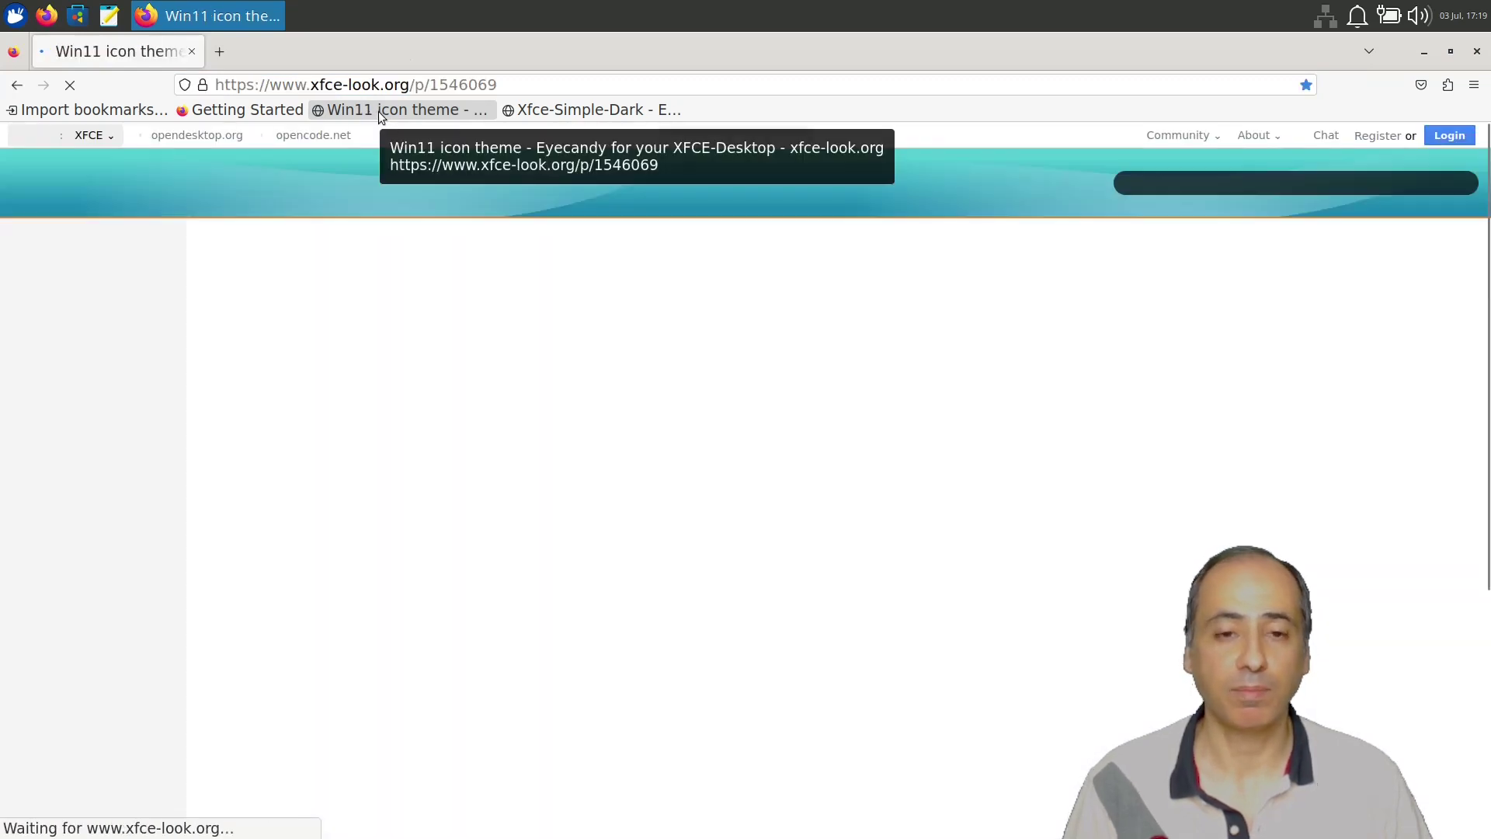
left_click(28, 15)
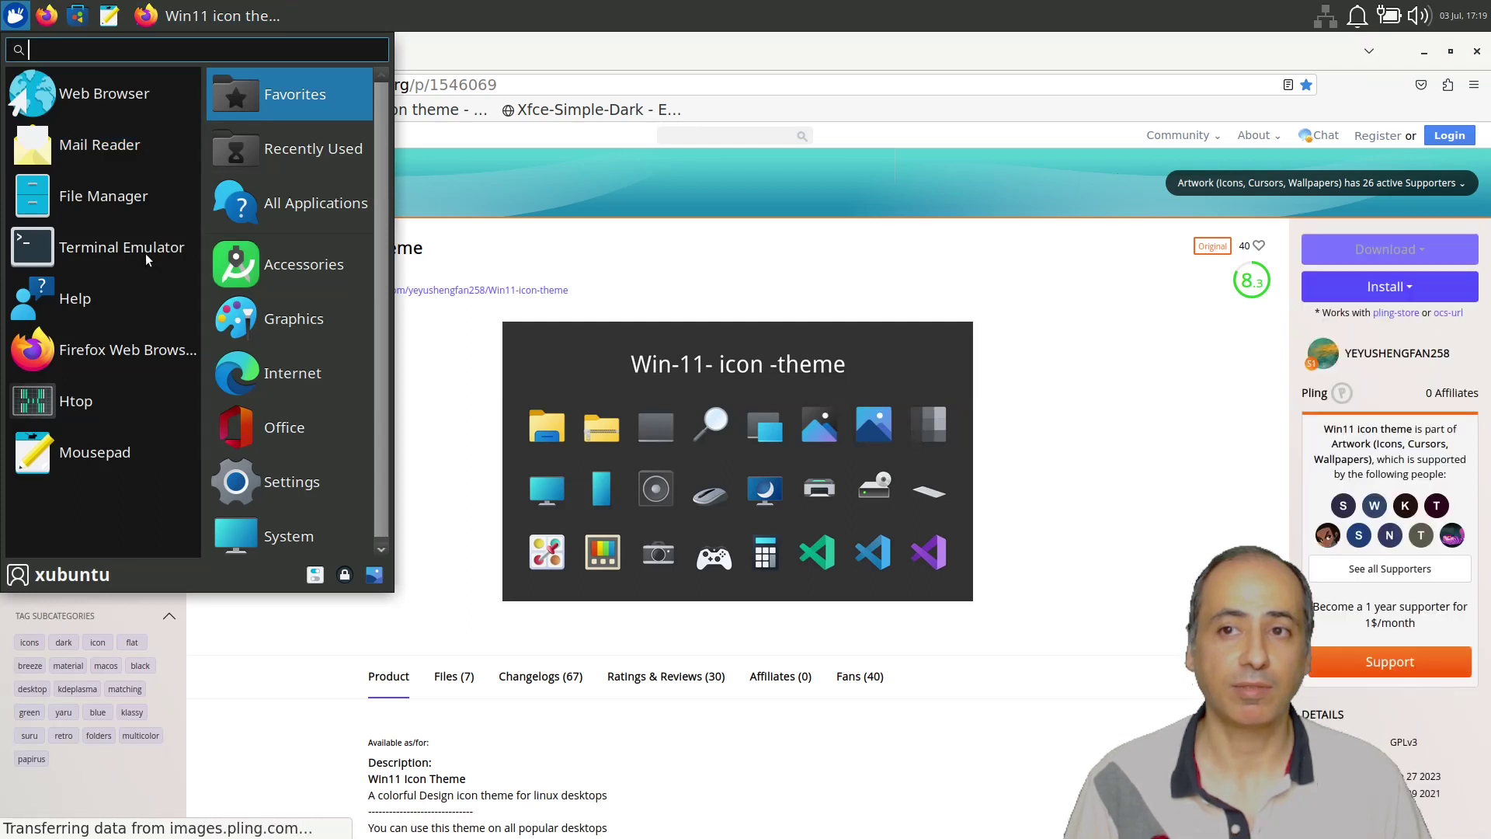
left_click(665, 266)
Review the Win11 theme's Files (7) list, then open the Xfce-Simple-Dark theme page.
scroll(760, 292, "down", 5)
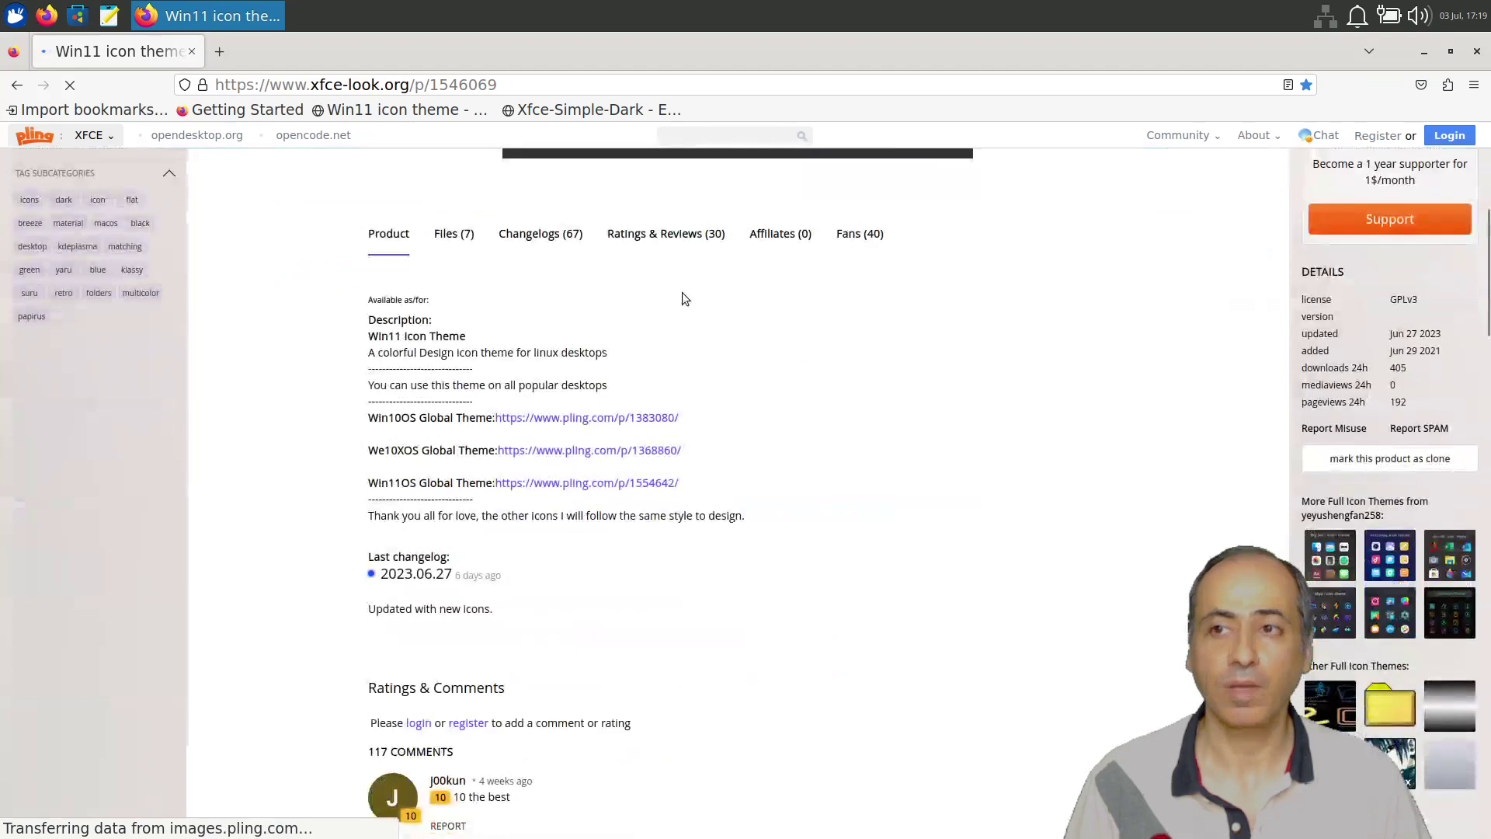
scroll(683, 295, "up", 3)
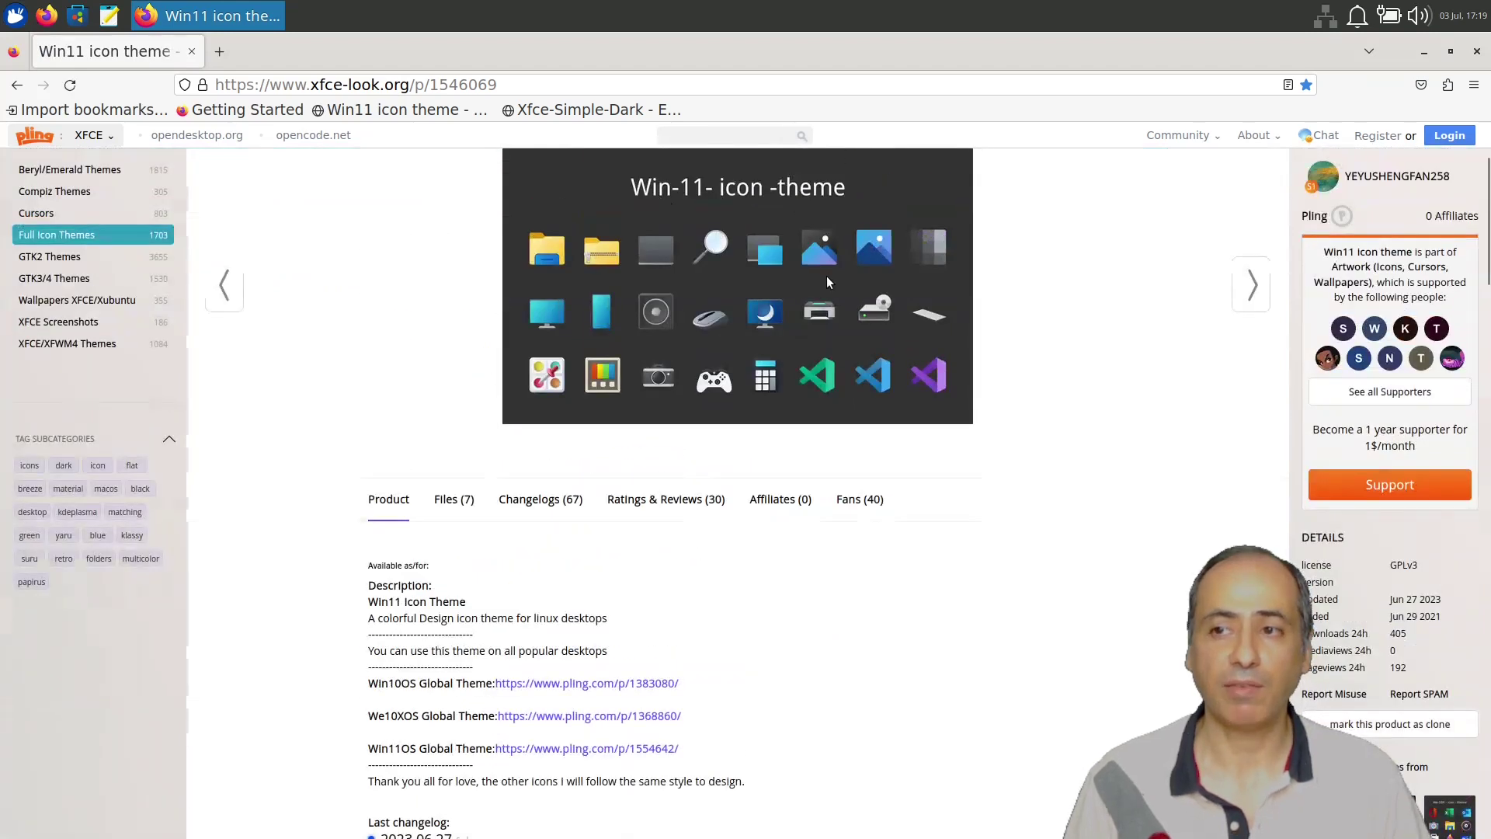
scroll(826, 276, "up", 2)
scroll(454, 343, "down", 4)
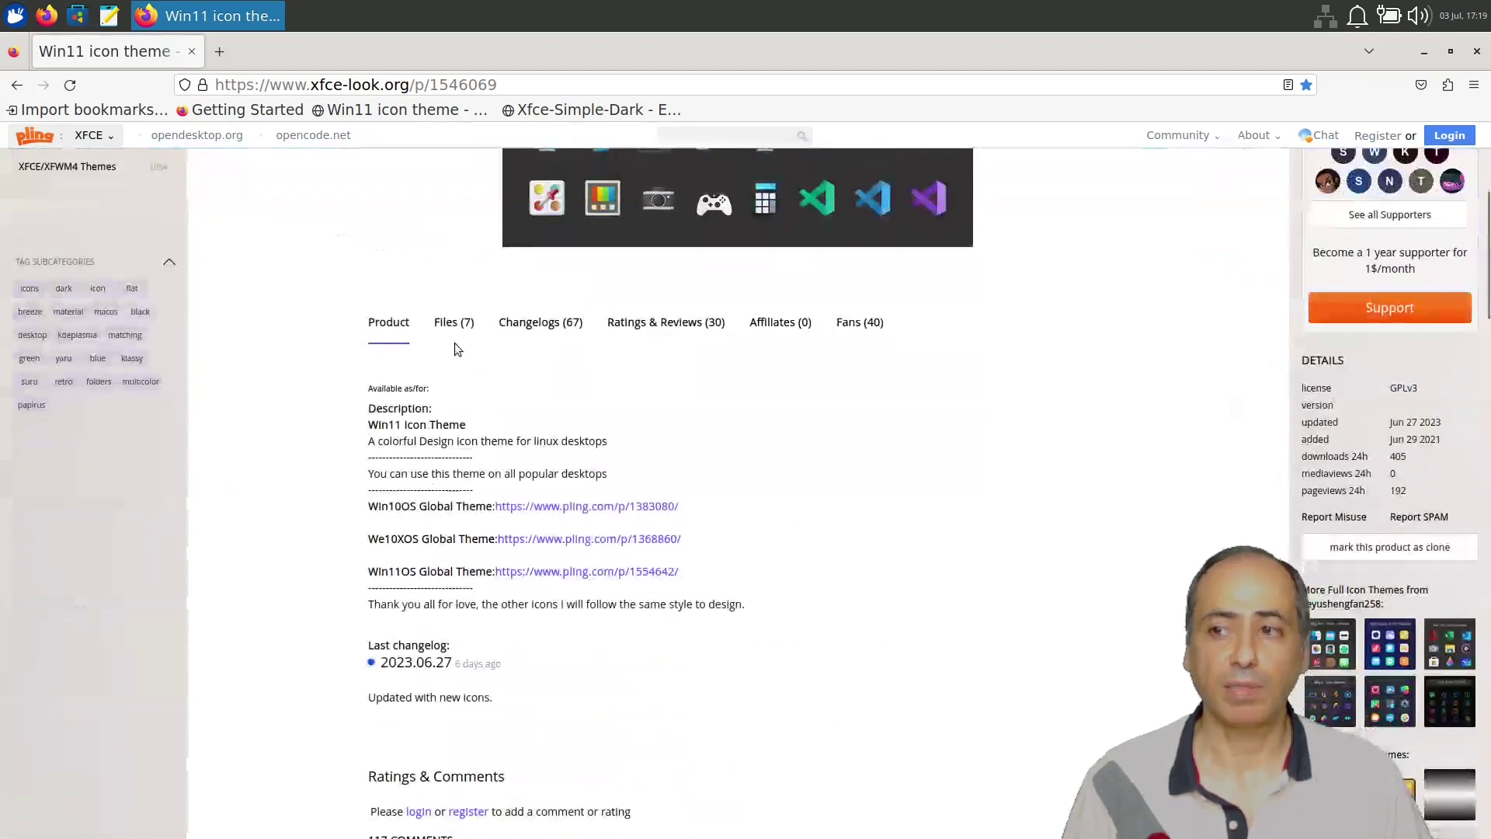
left_click(454, 323)
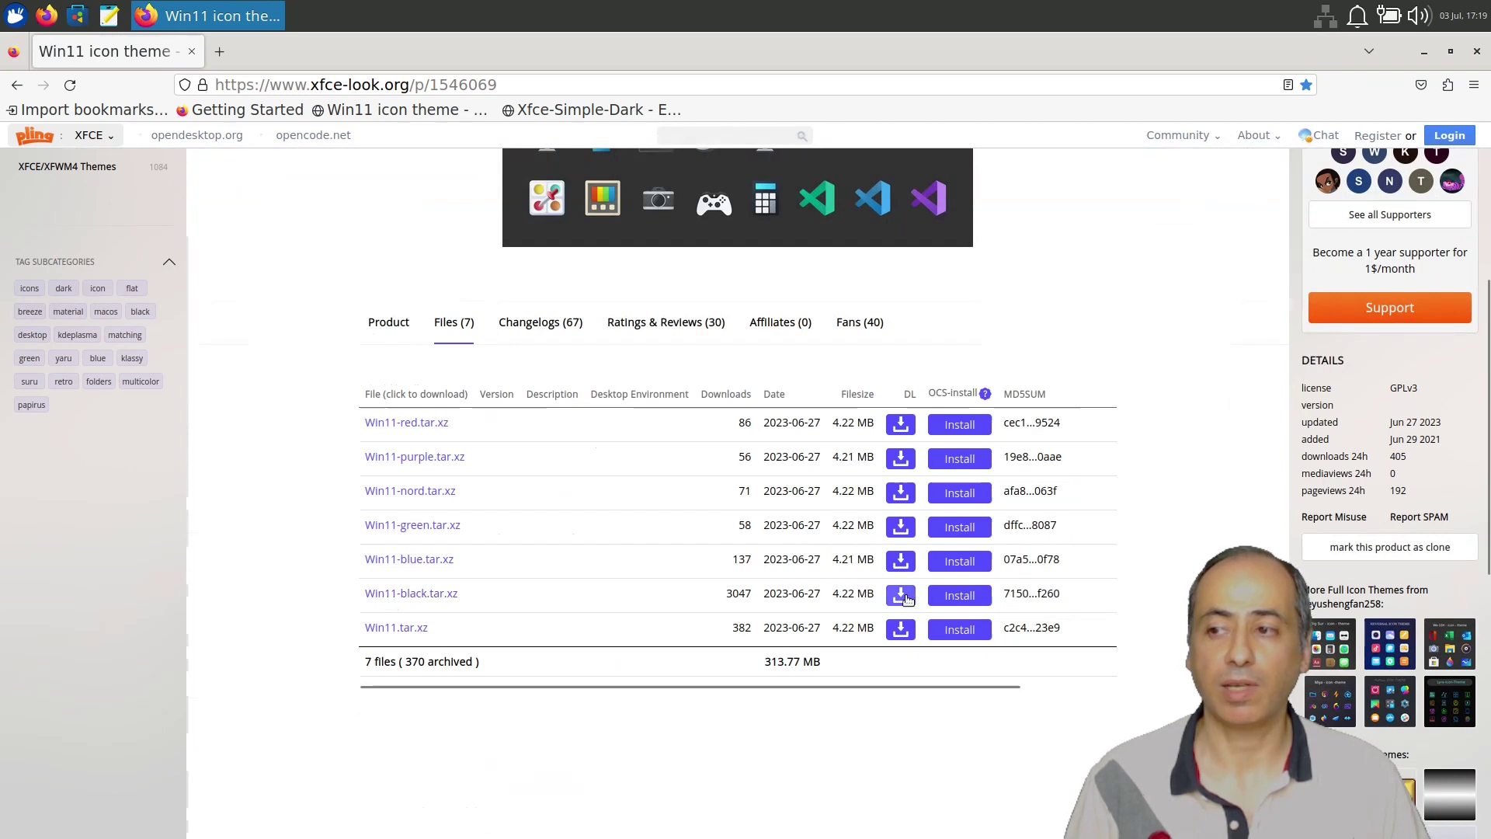
left_click(584, 111)
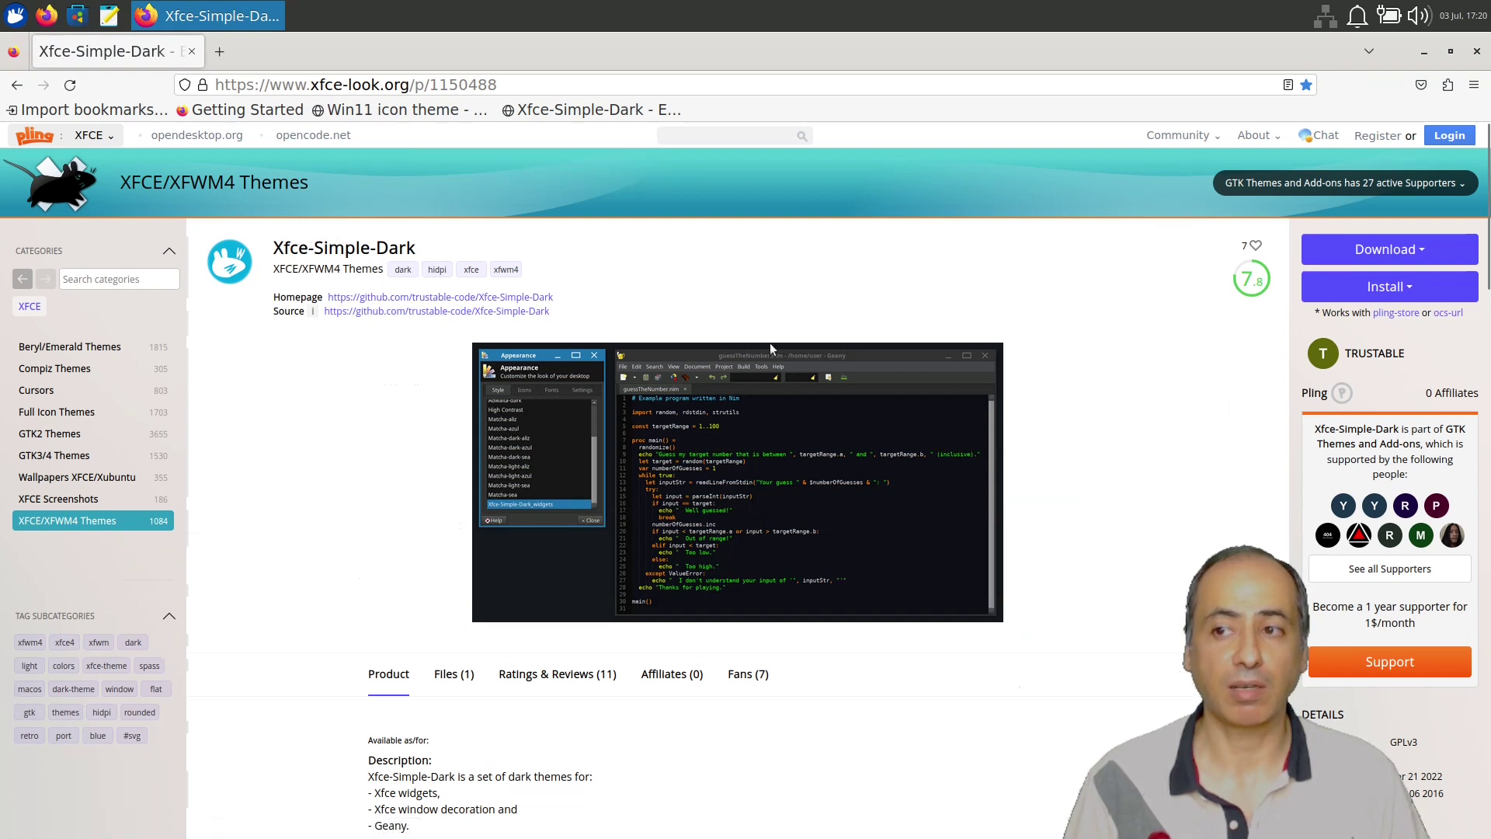
View the Xfce-Simple-Dark-v10.zip file listing, then close Firefox.
scroll(528, 363, "down", 3)
scroll(542, 357, "up", 3)
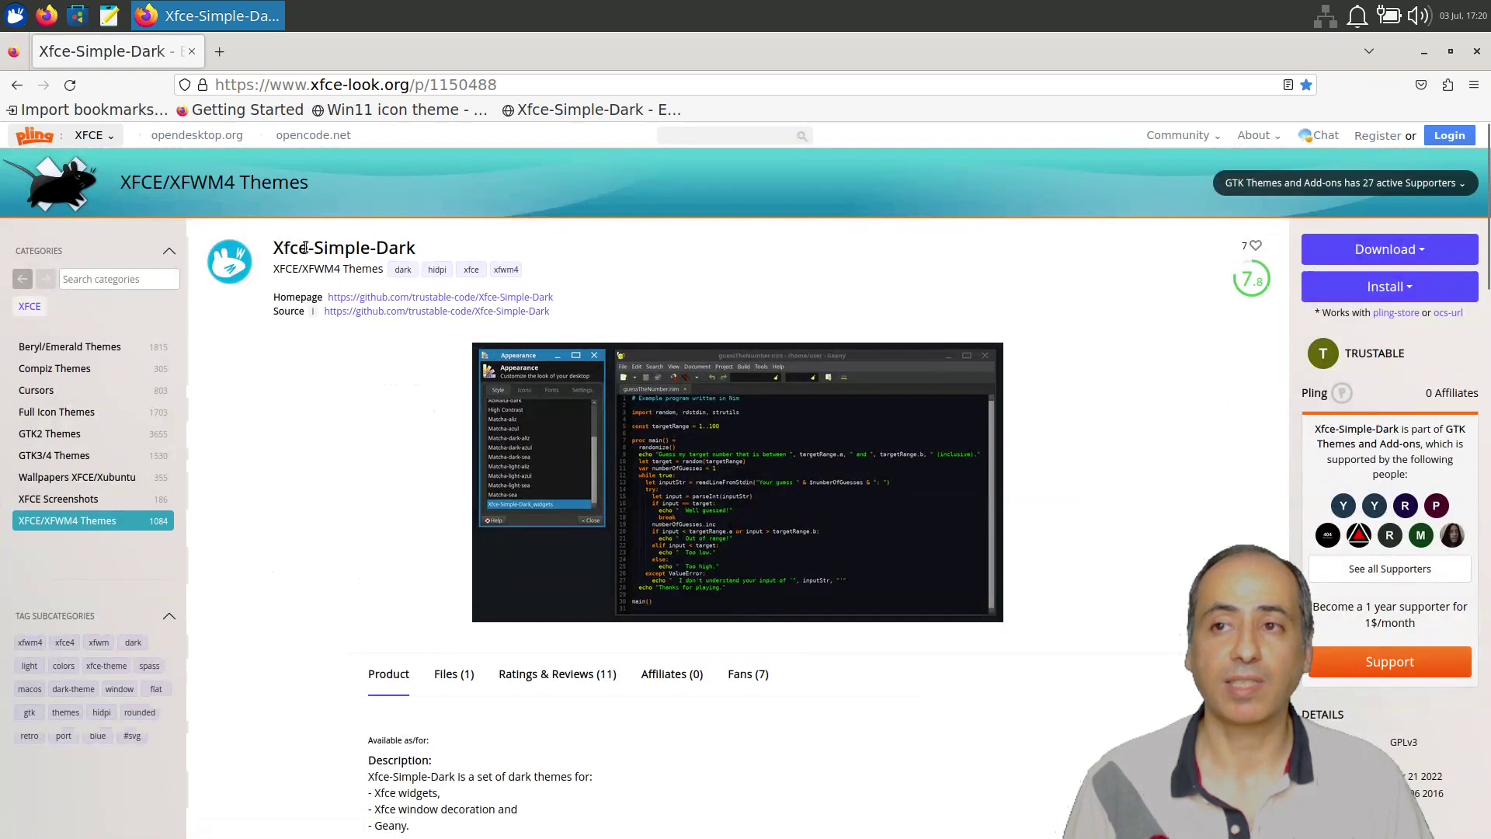
scroll(496, 285, "down", 3)
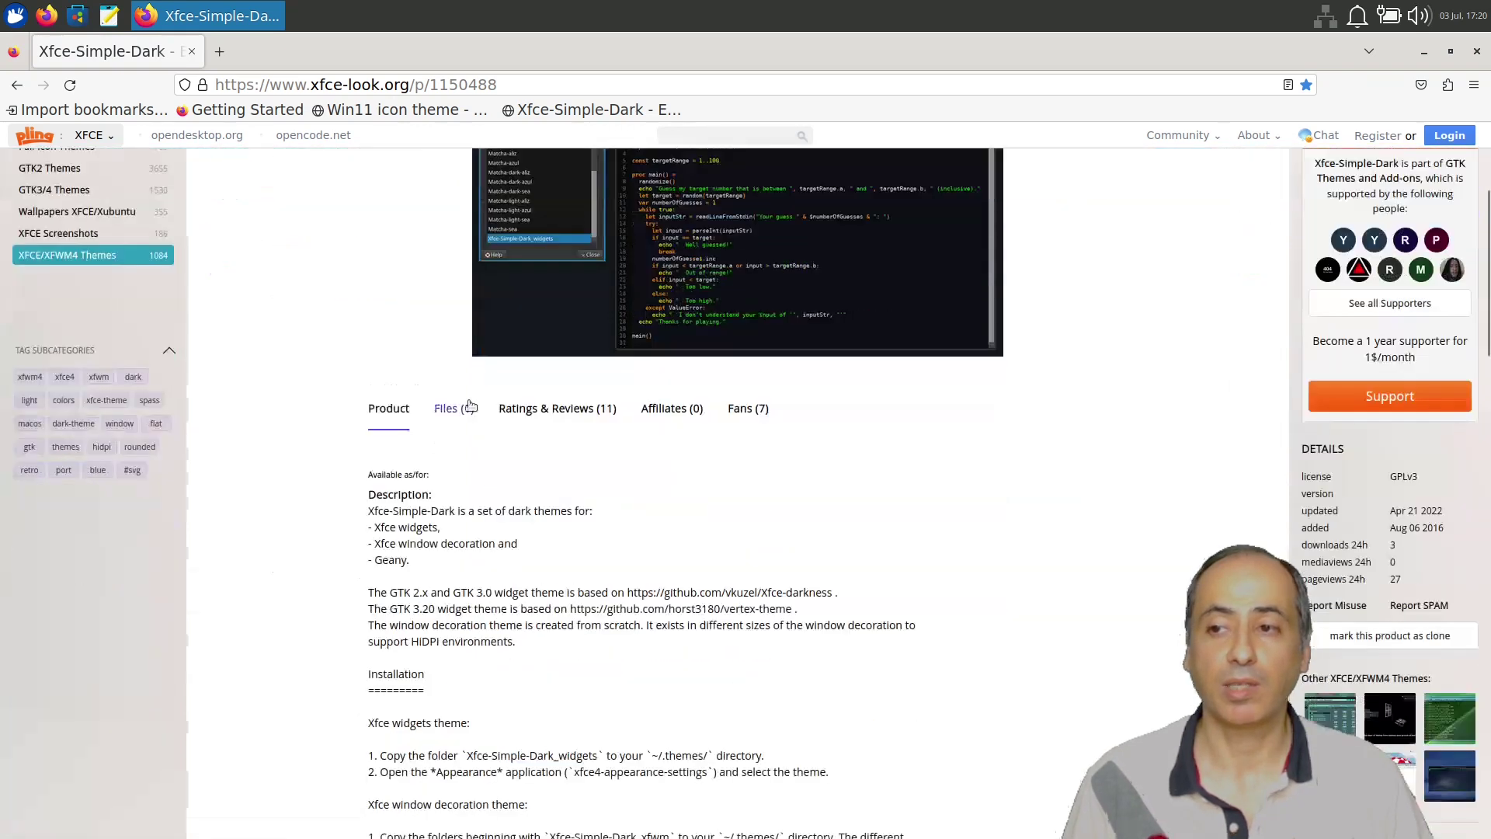
left_click(454, 409)
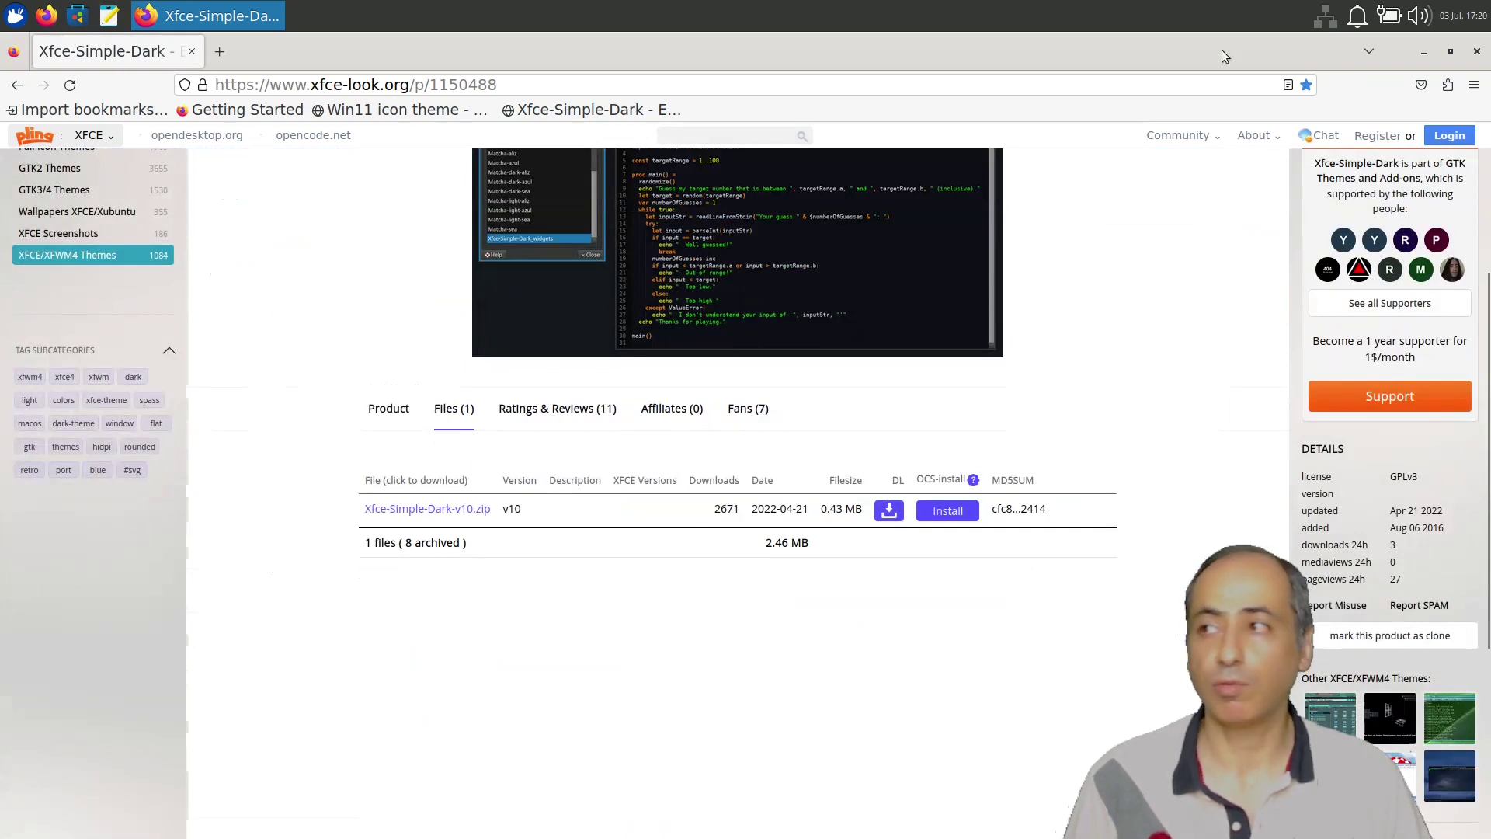
left_click(1476, 51)
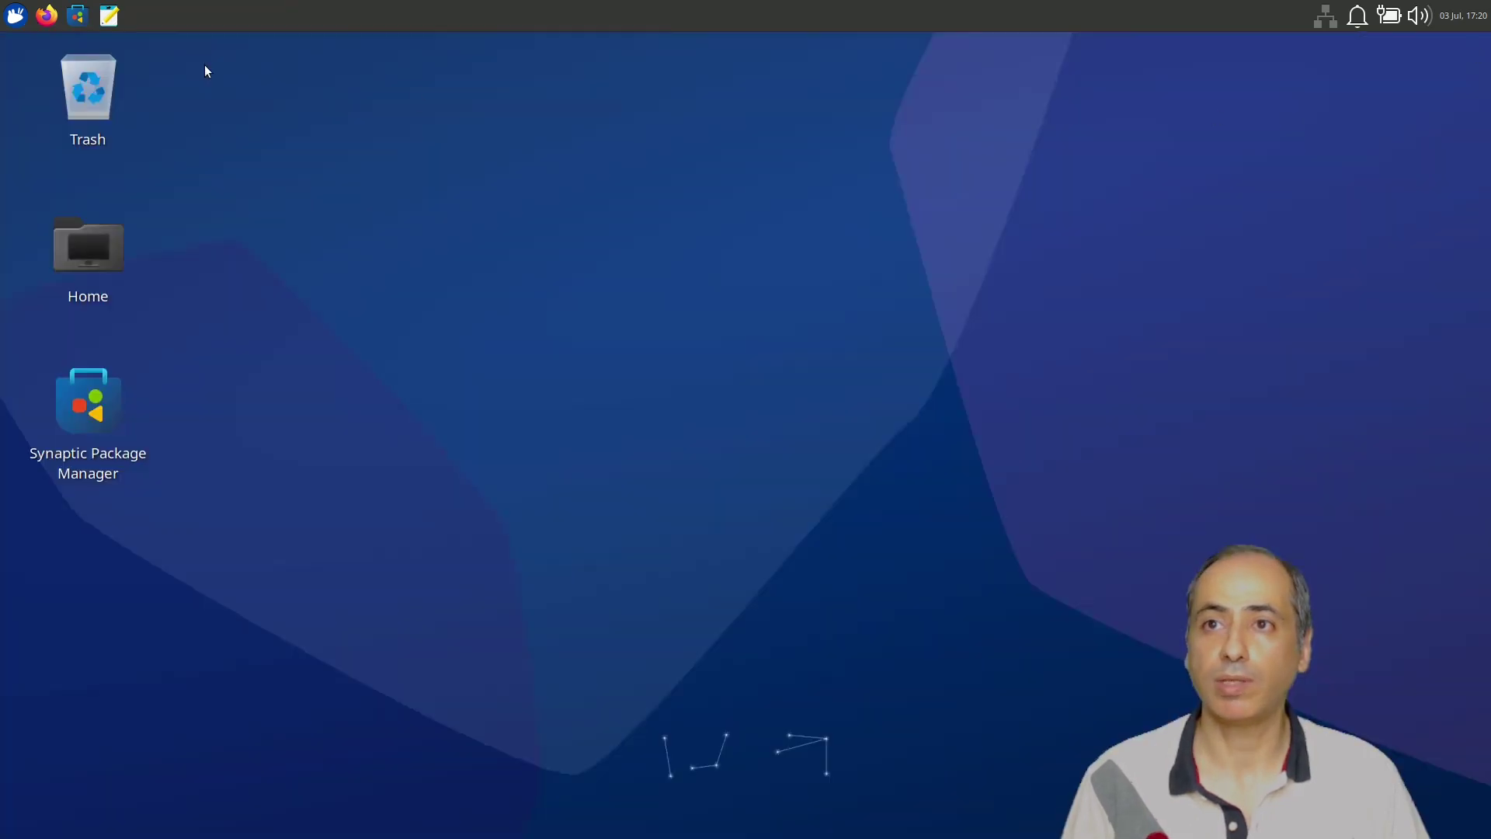
Open Home, go to Downloads, and select the Win11-black.tar.xz archive.
double_click(101, 229)
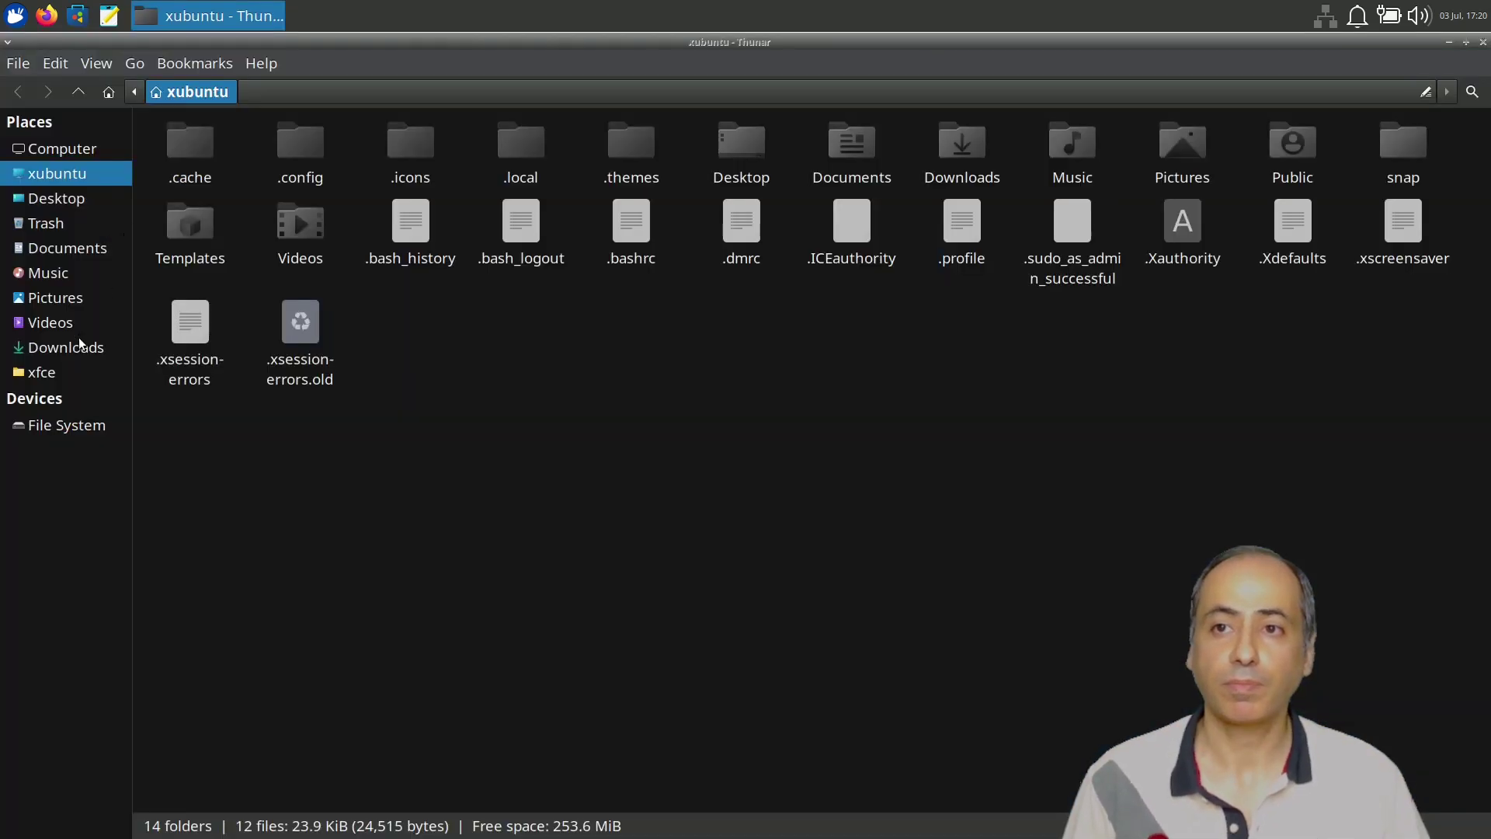
left_click(78, 347)
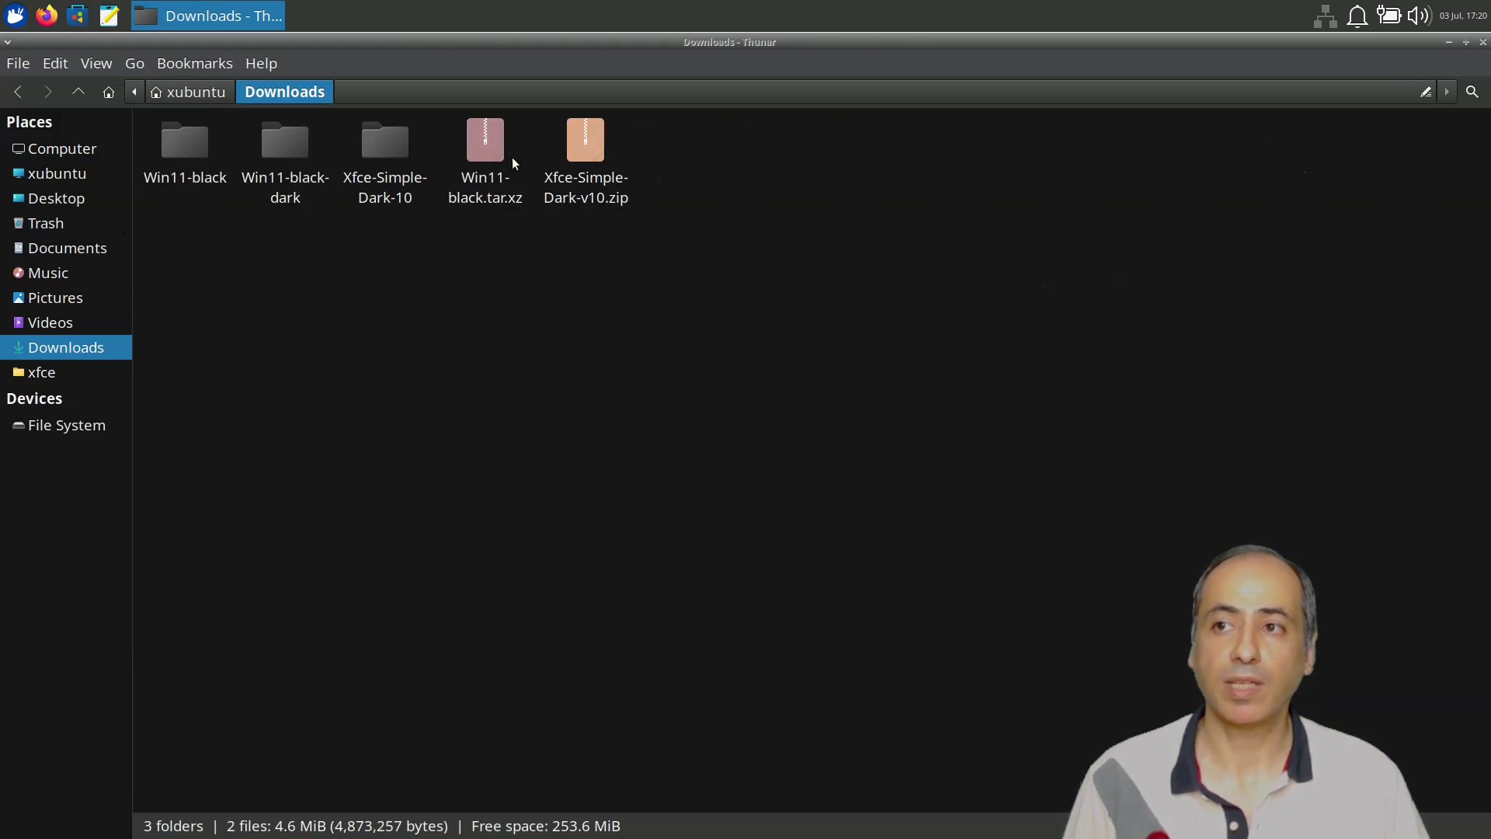
left_click(489, 189)
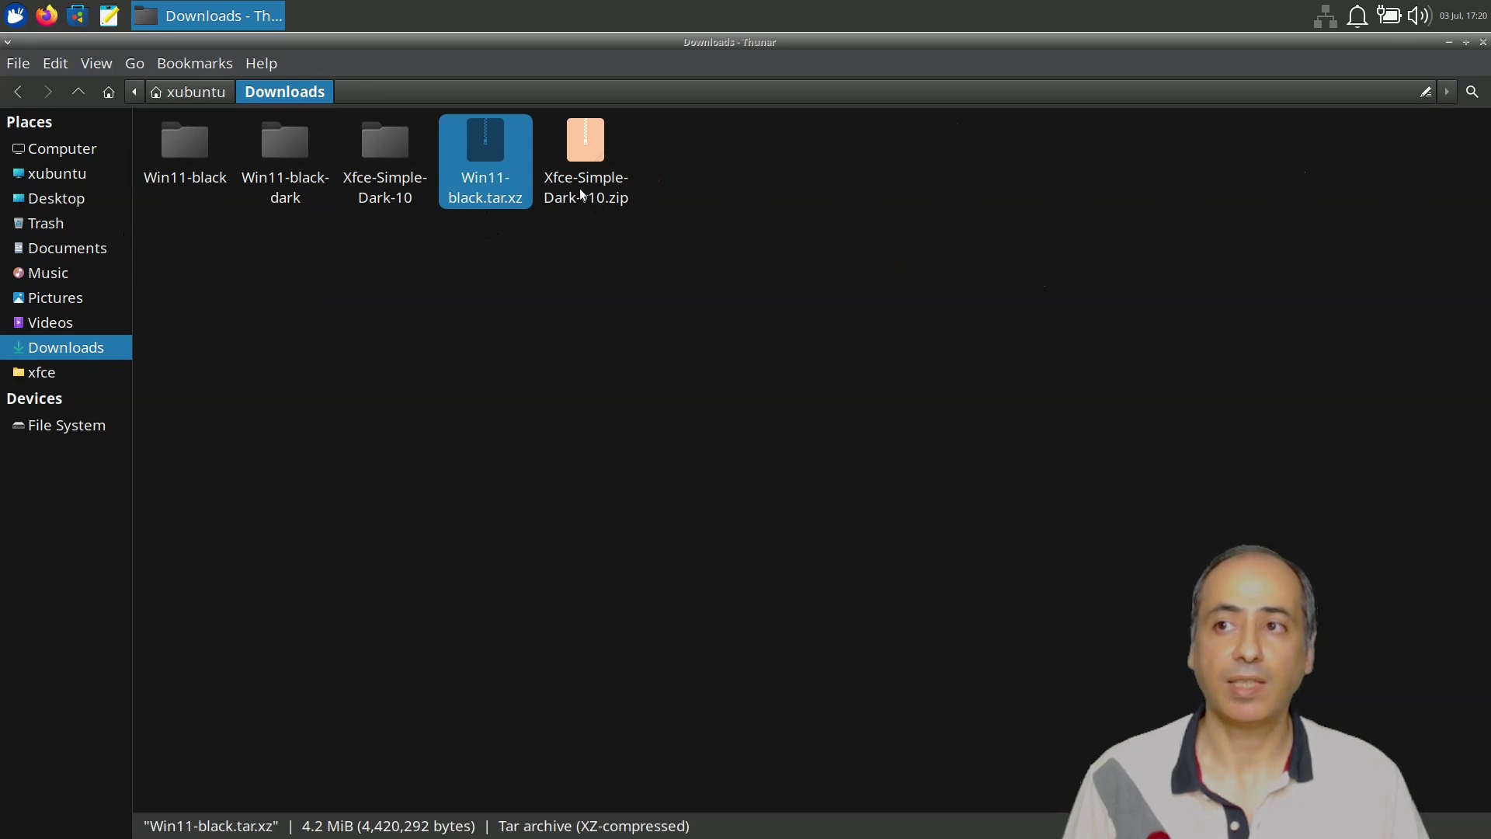
left_click(603, 187)
left_click(495, 191)
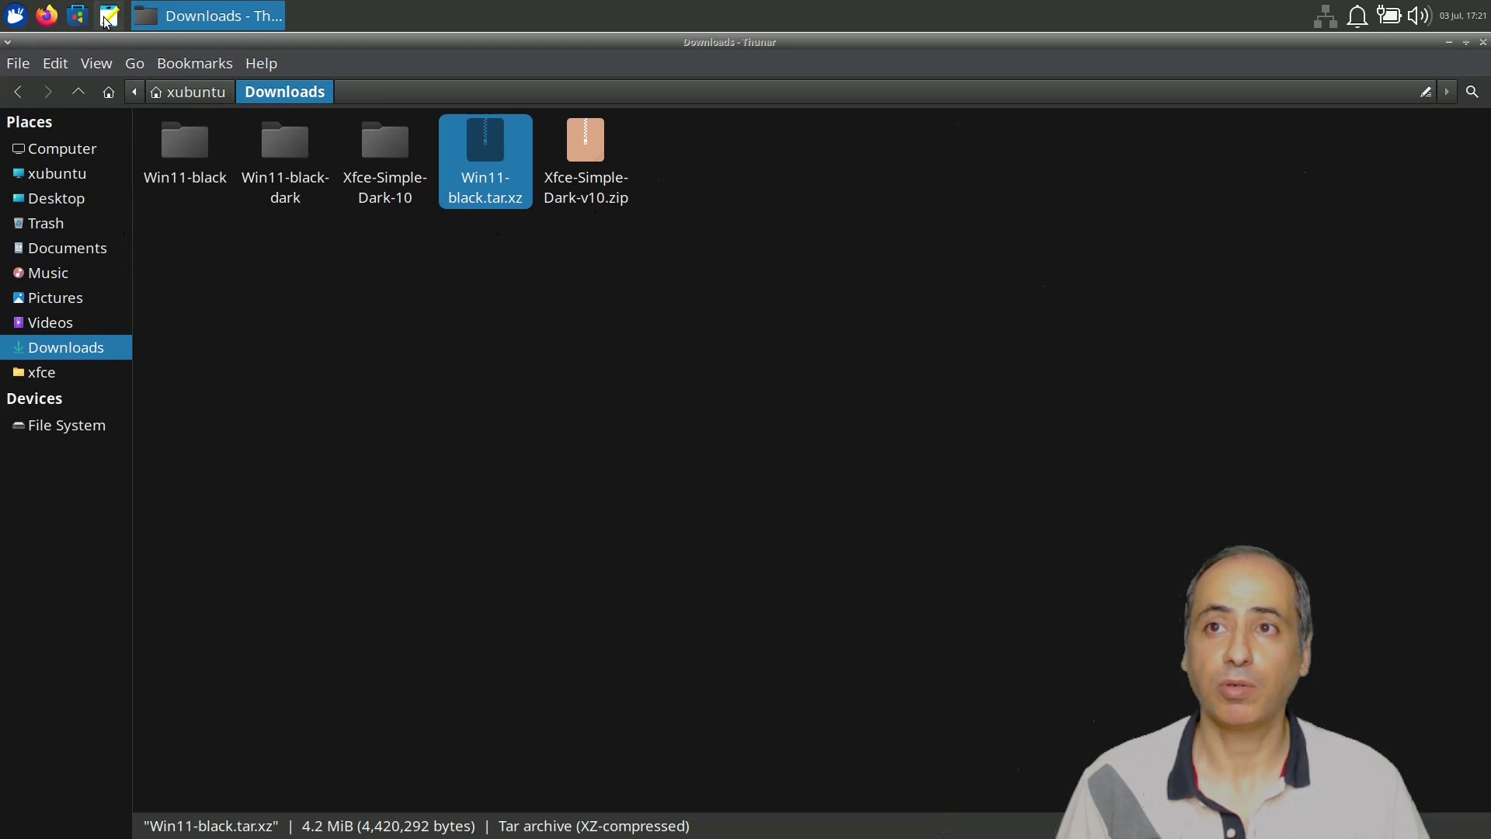
Launch Synaptic with the account password and confirm thunar-archive-plugin 0.5.0-1 is installed.
left_click(77, 15)
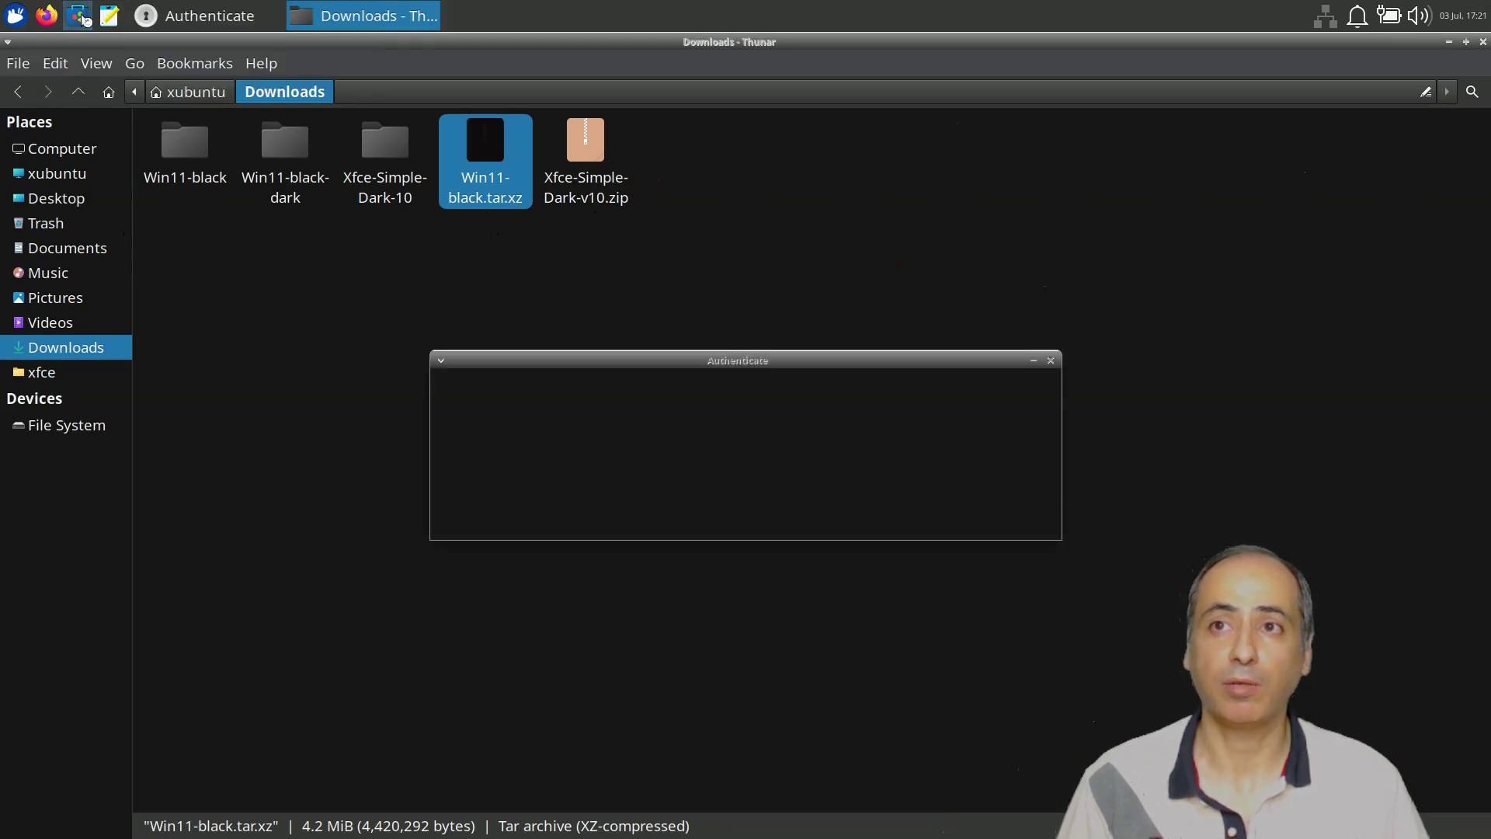
type("•")
key("Return")
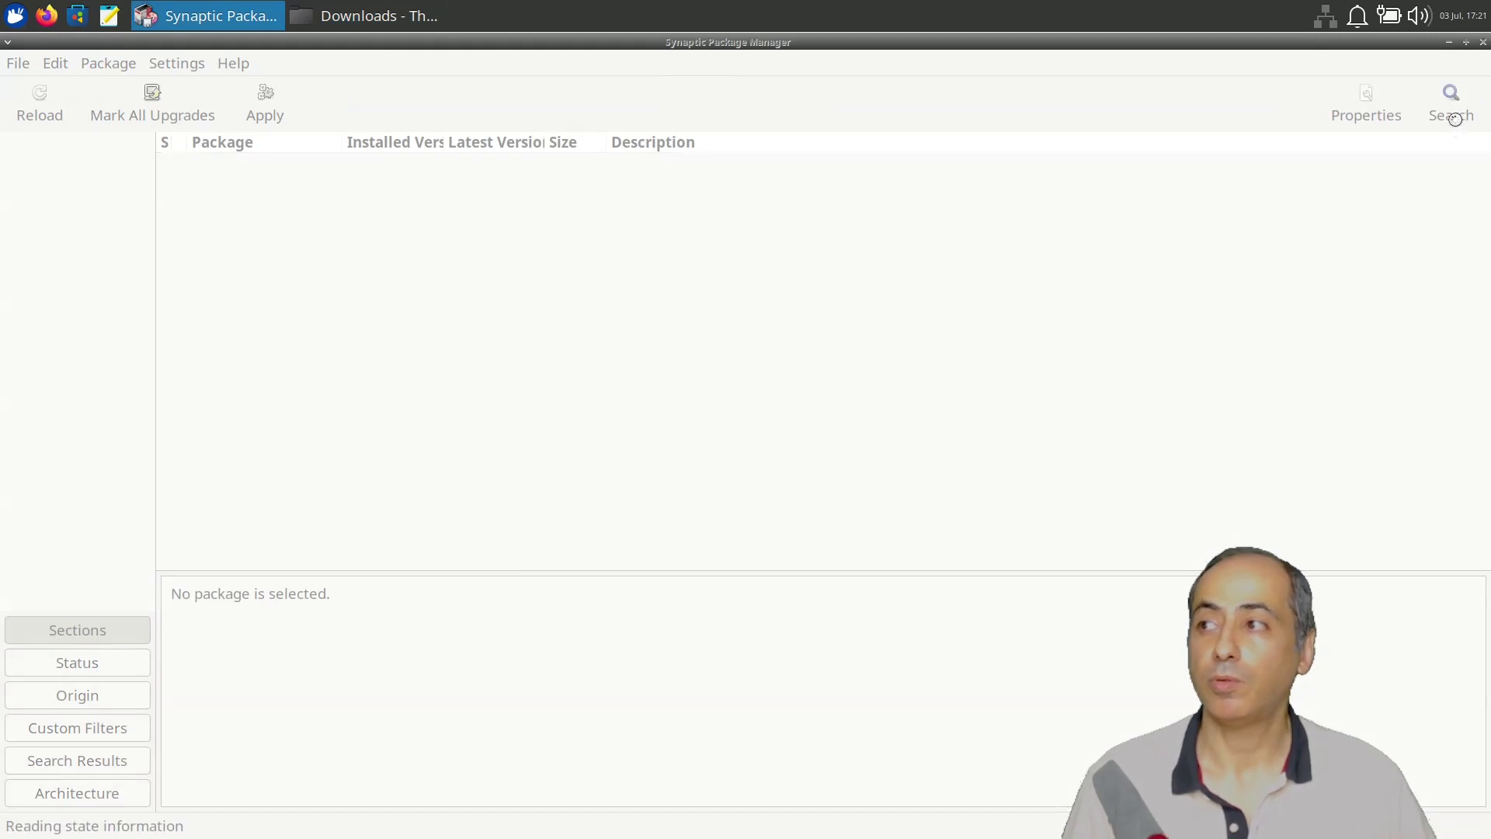
left_click(1451, 105)
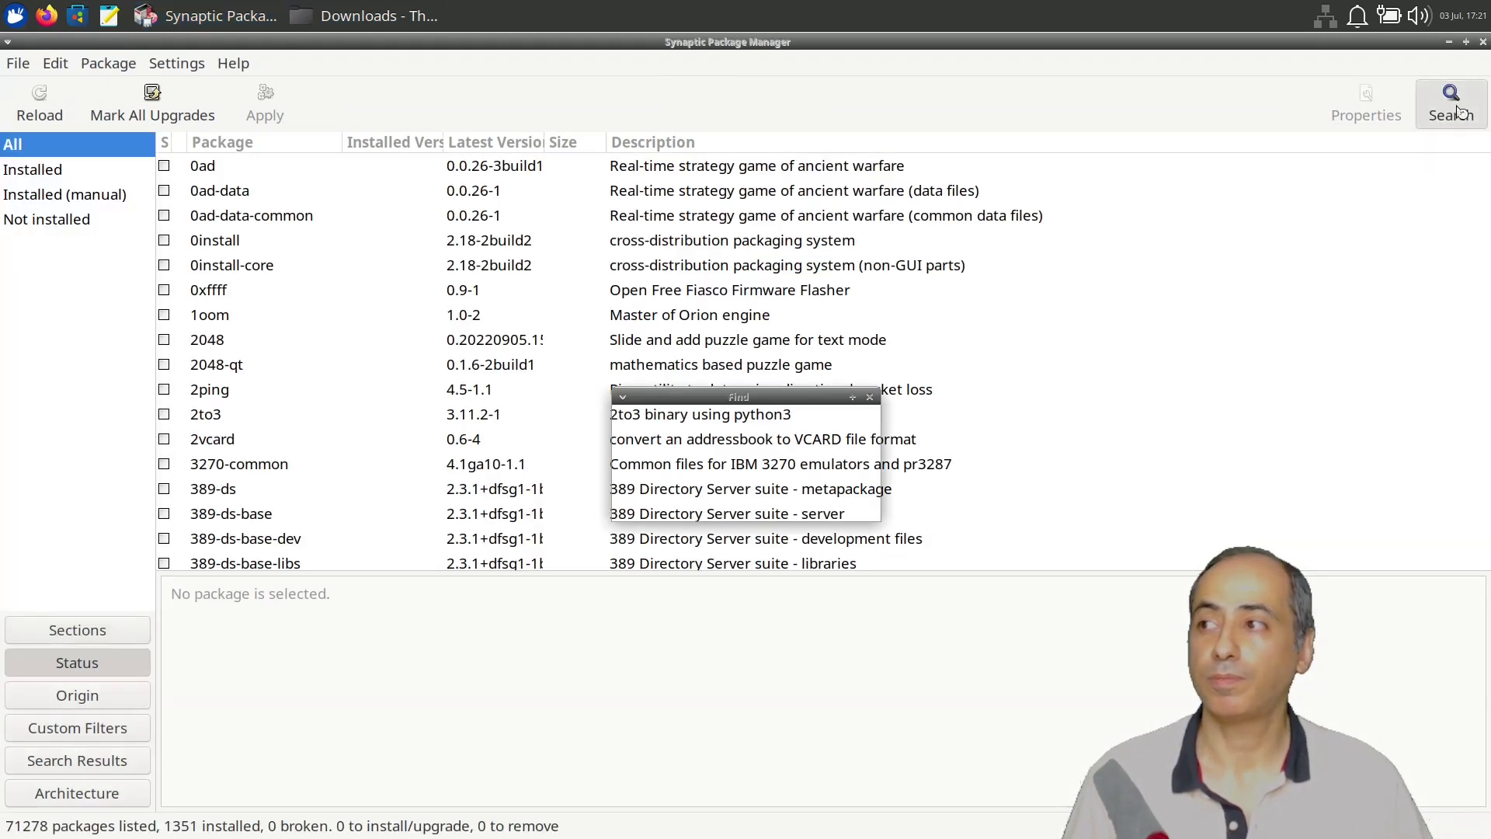
type("thunar")
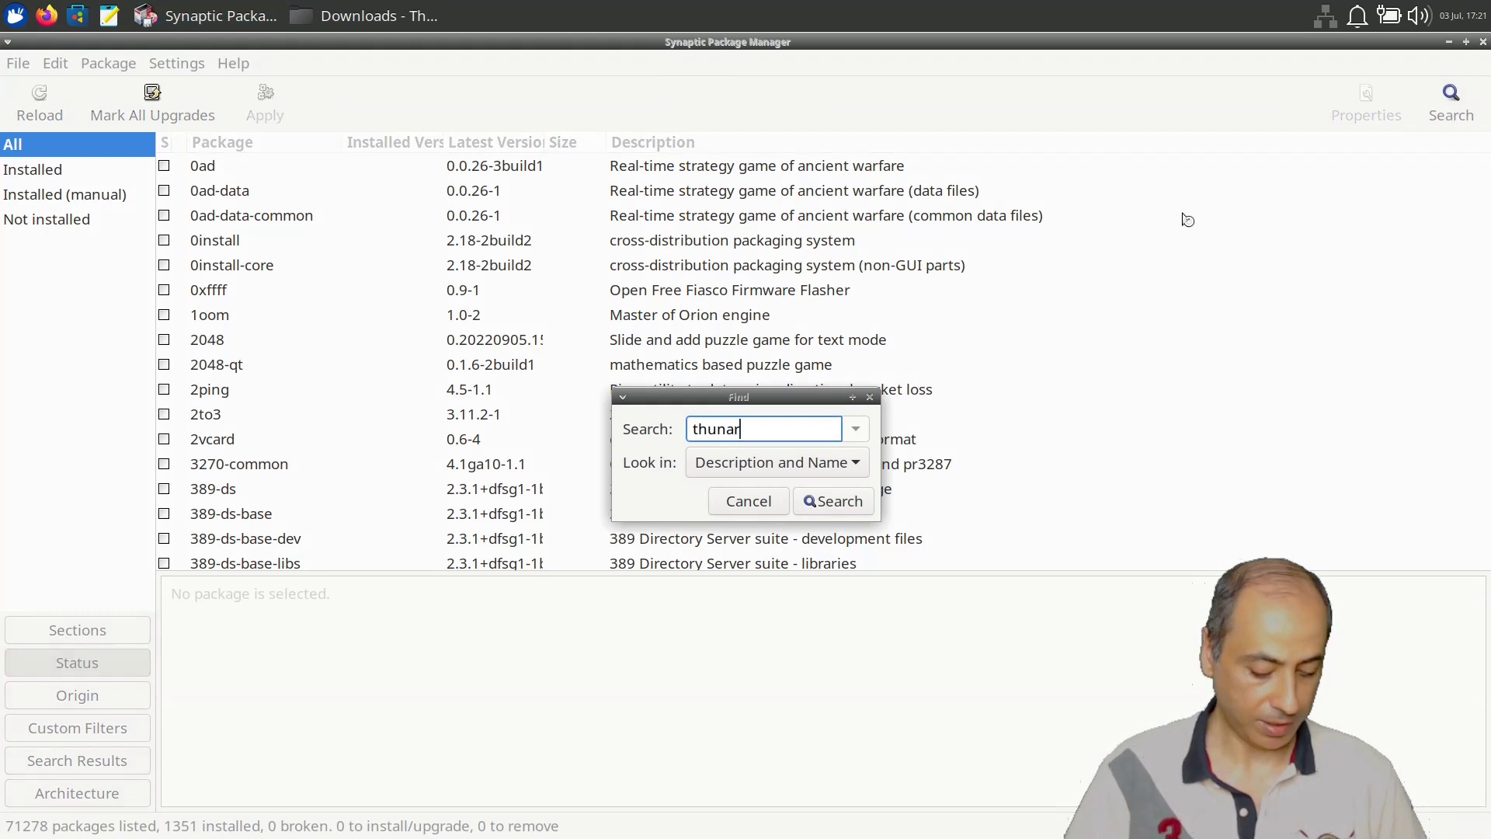
key("Return")
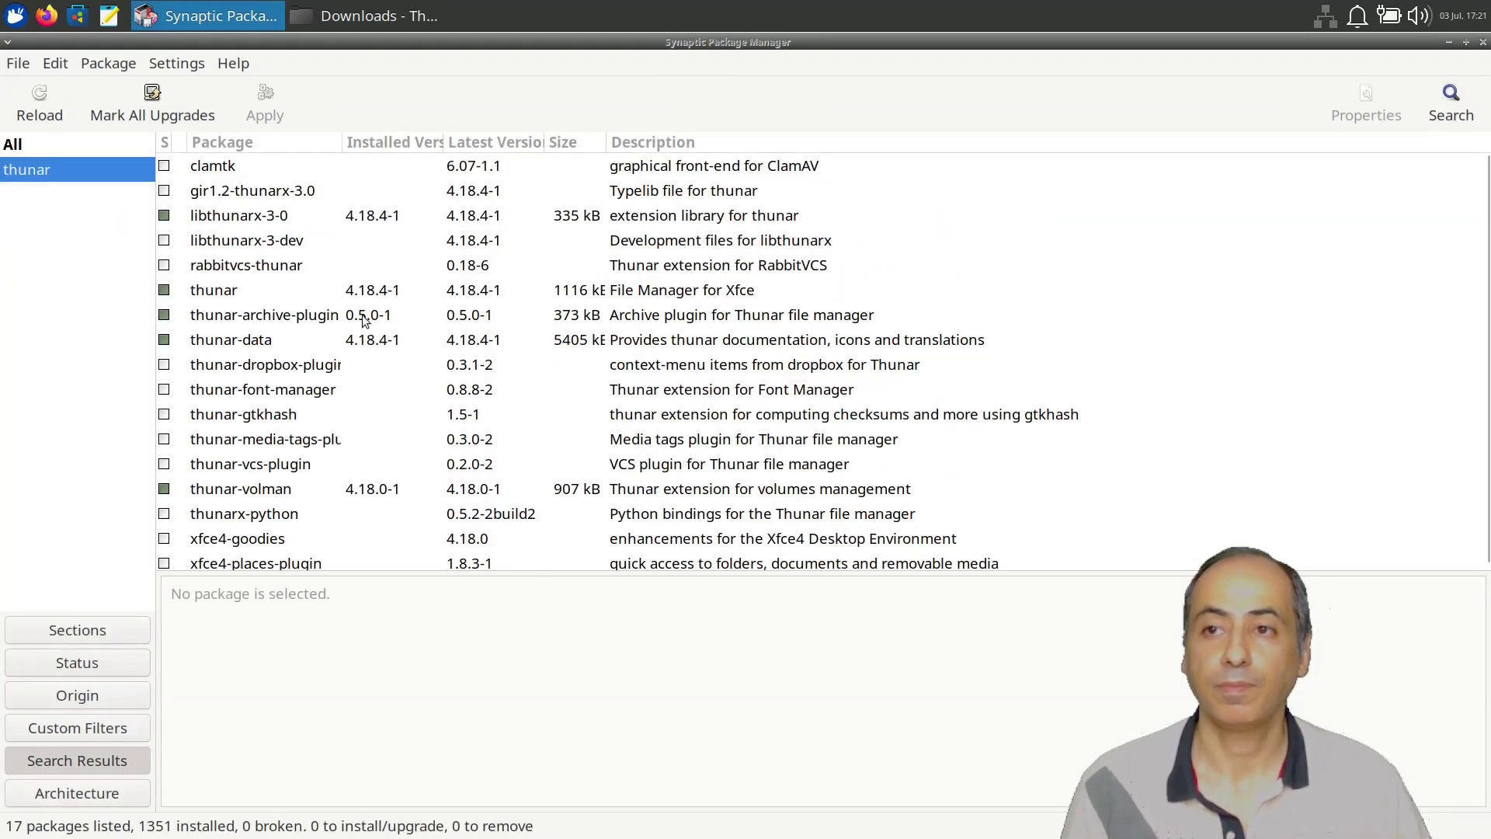
left_click(246, 317)
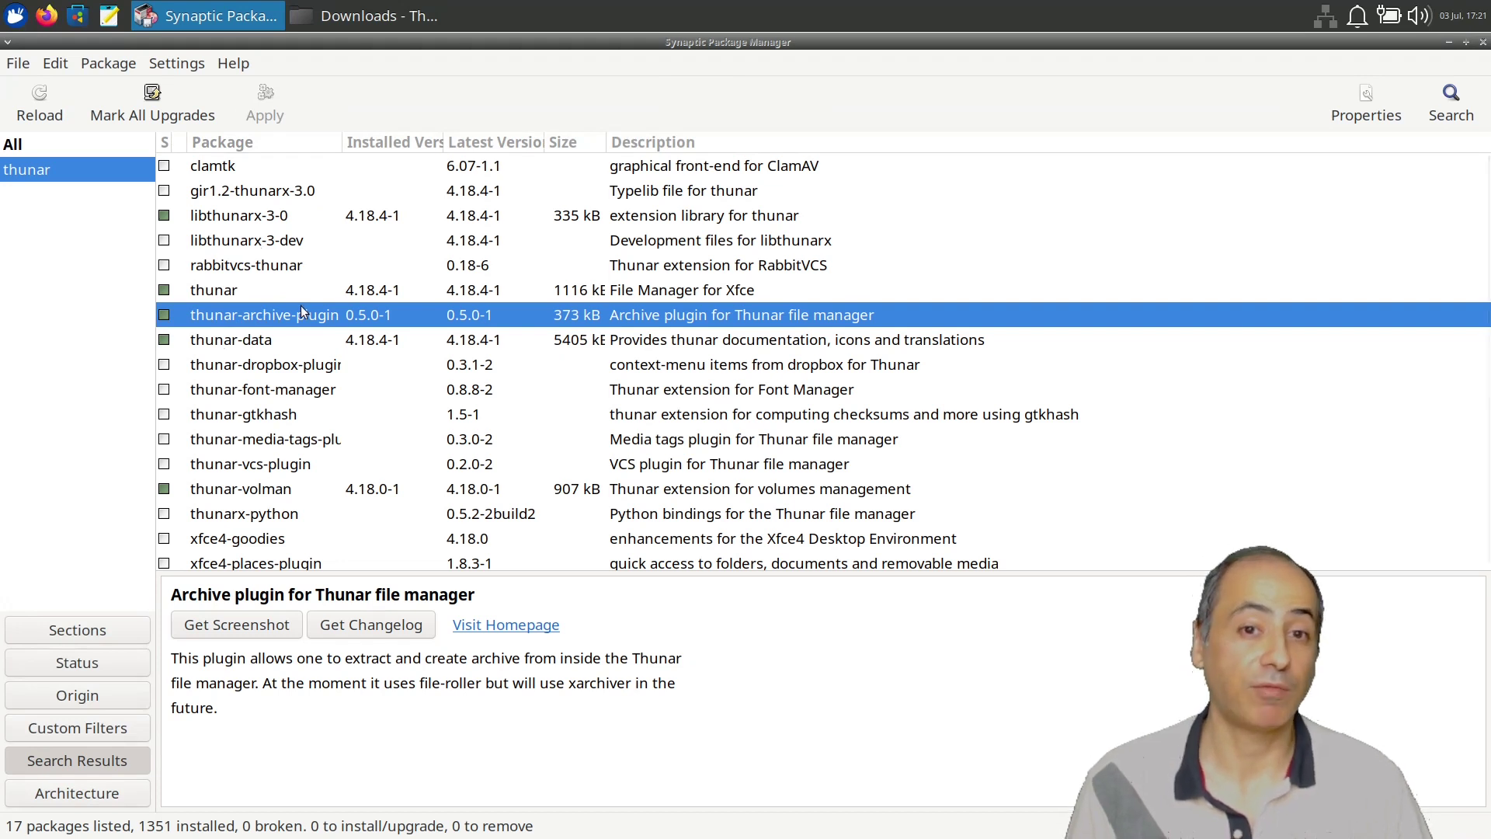
Close Synaptic and reselect Win11-black.tar.xz in Downloads.
left_click(1484, 43)
left_click(799, 253)
left_click(491, 137)
Open Win11-black.tar.xz in Xarchiver, begin extracting to Downloads, then cancel and close it.
right_click(490, 138)
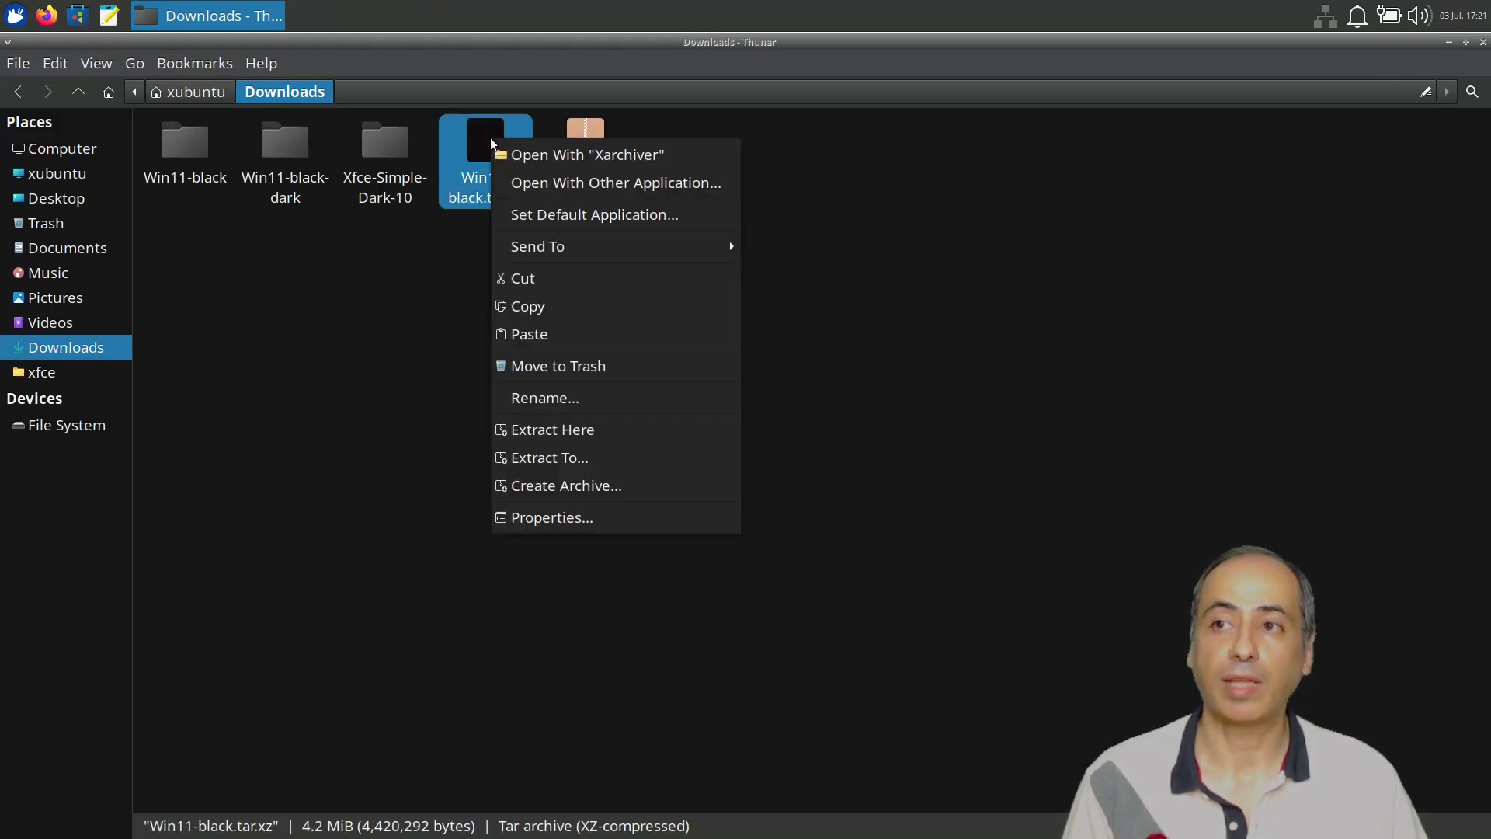
left_click(585, 155)
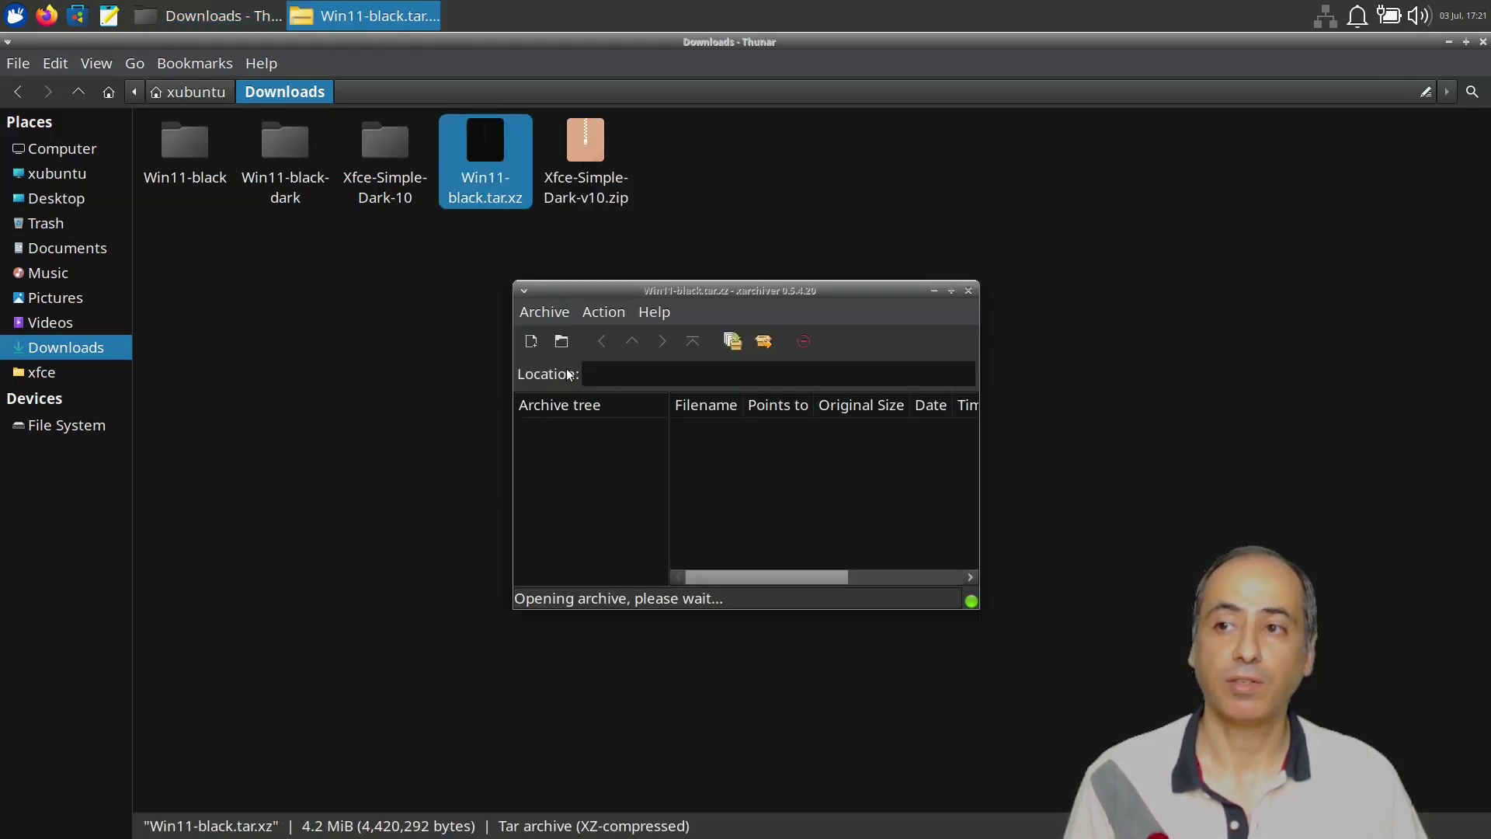
left_click(609, 313)
left_click(635, 370)
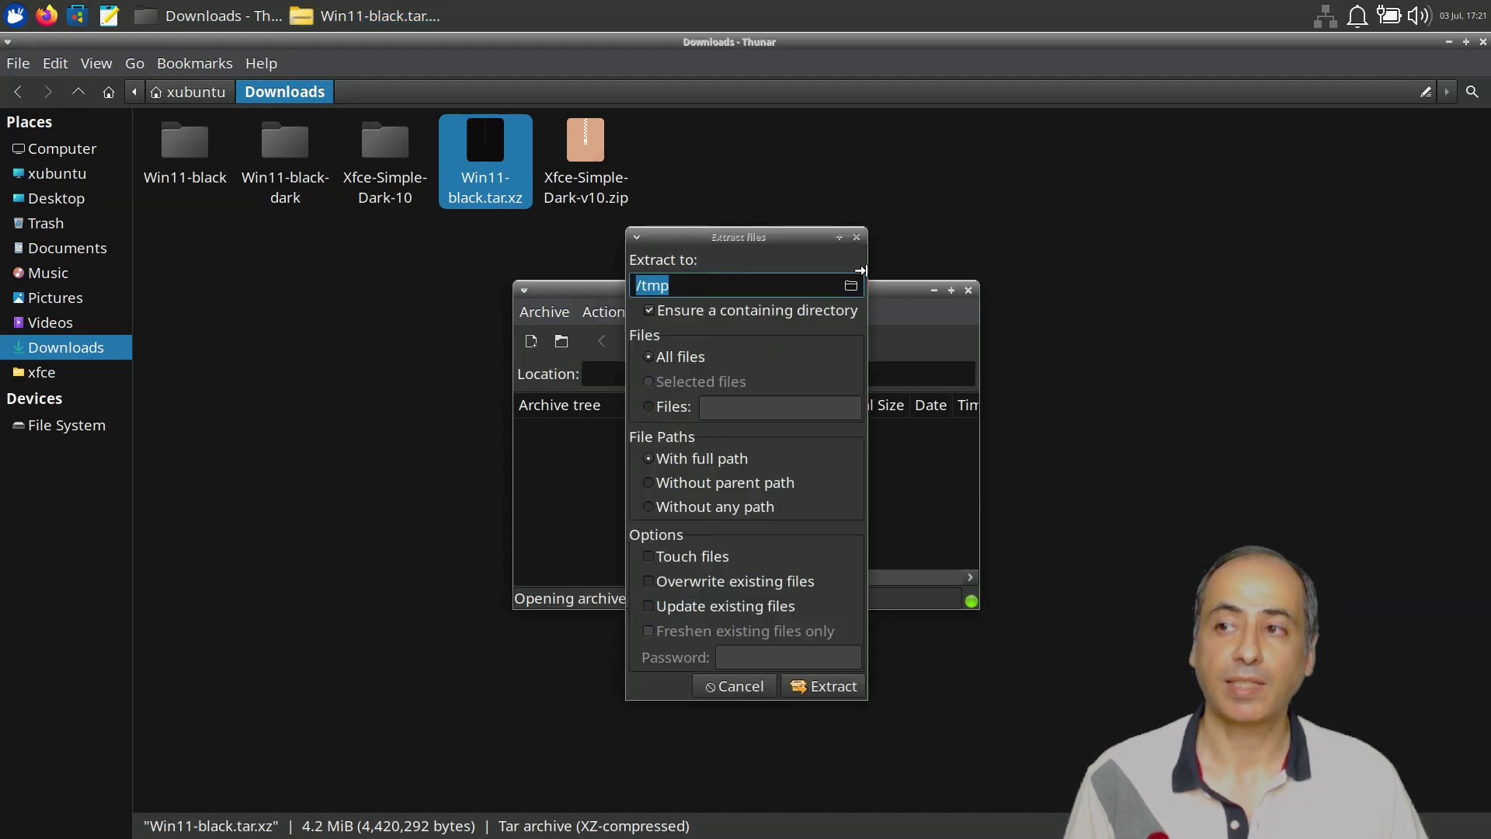
left_click(851, 286)
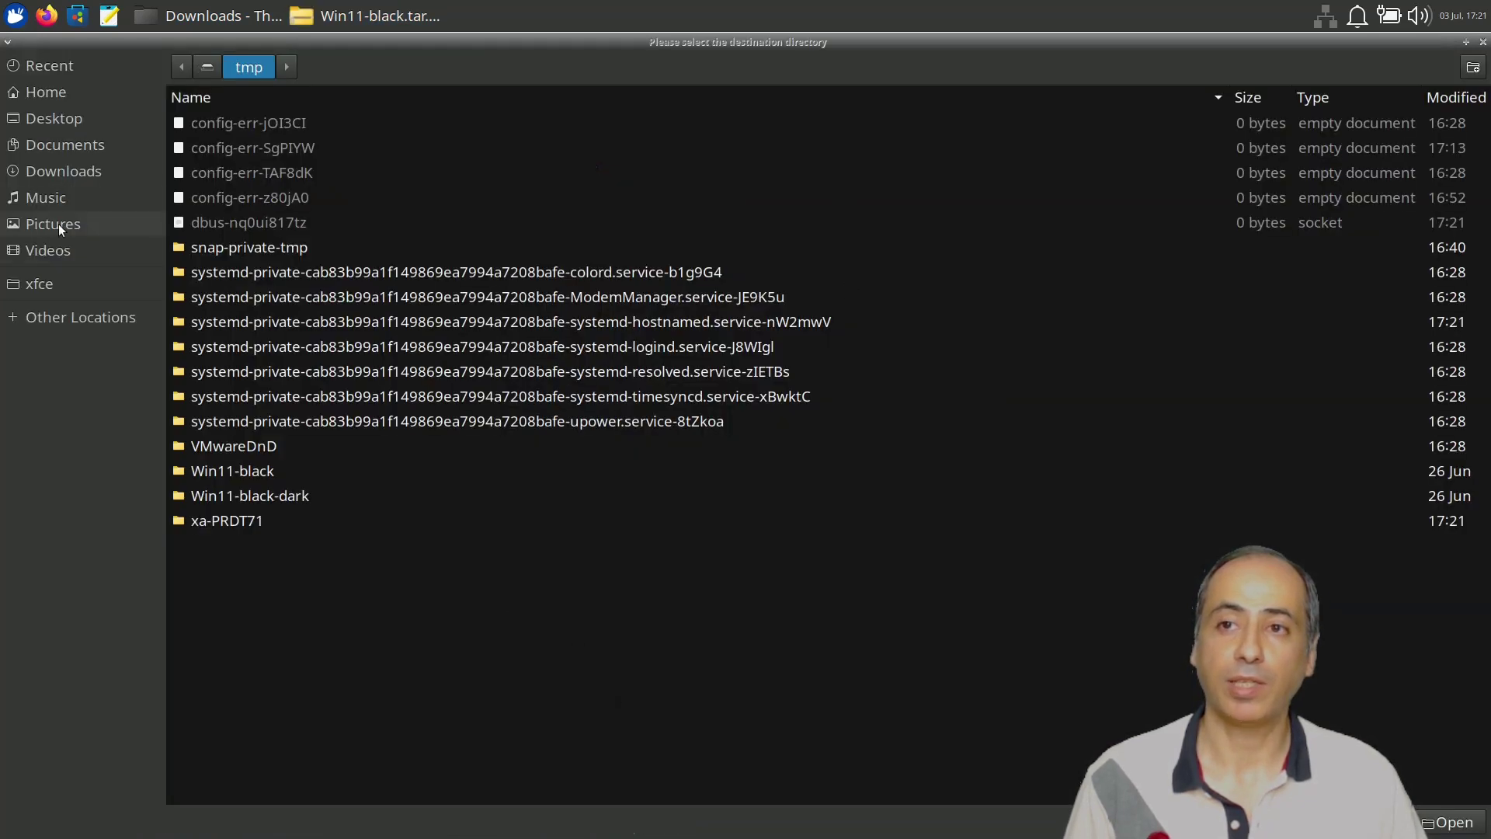
left_click(76, 171)
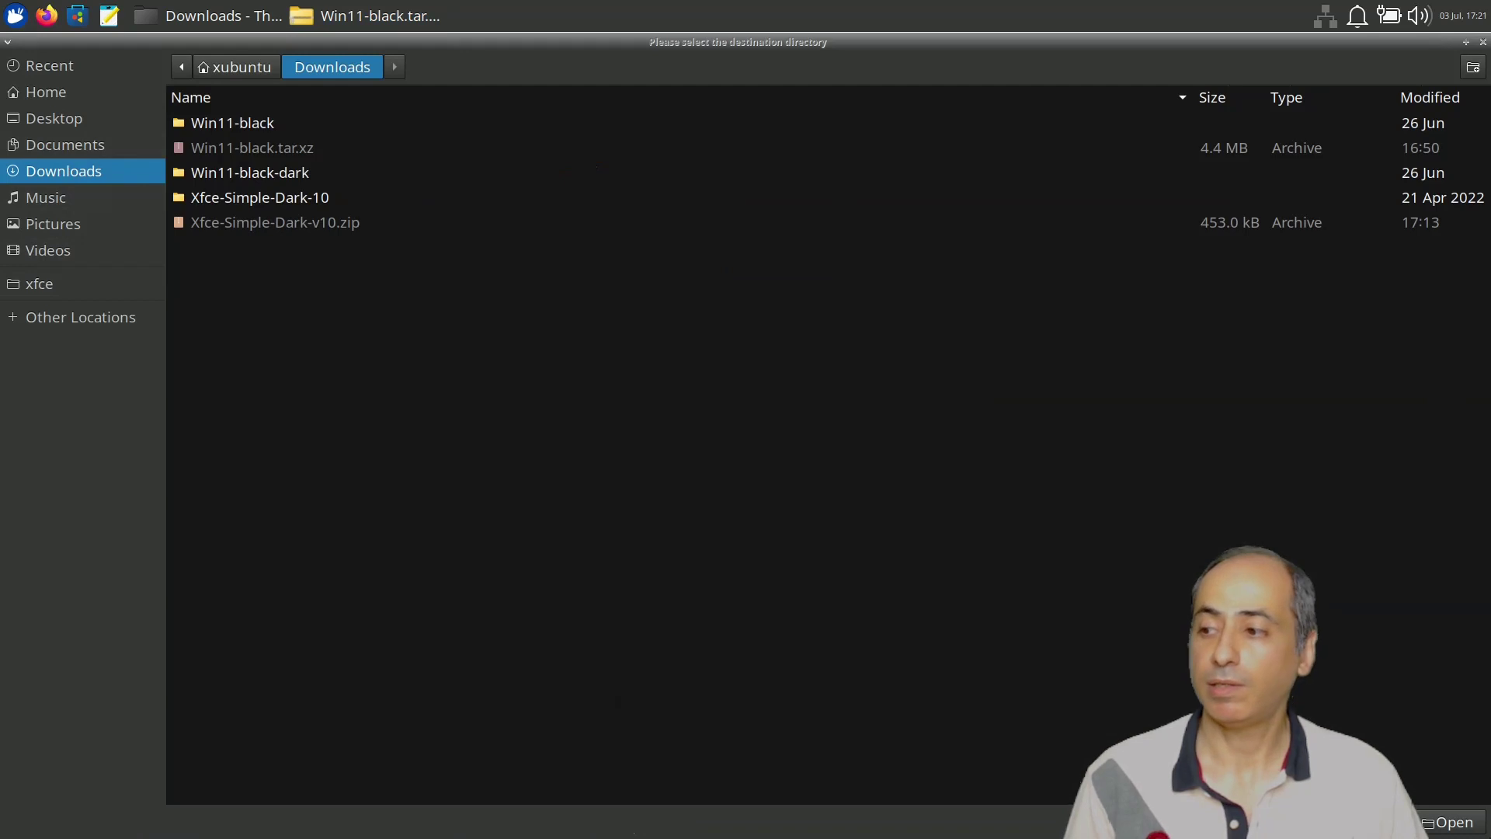
left_click(1449, 822)
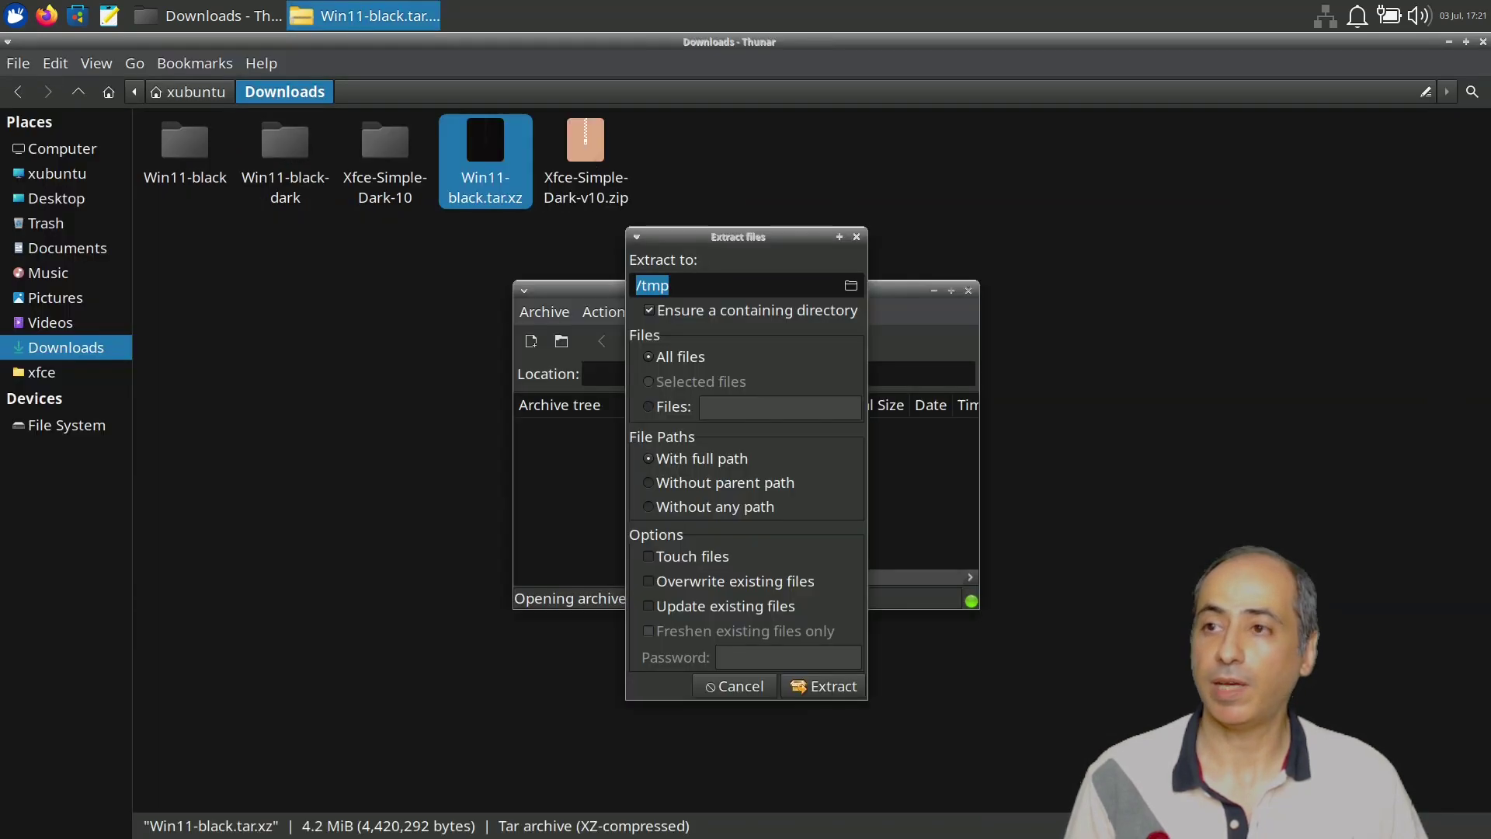
left_click(718, 681)
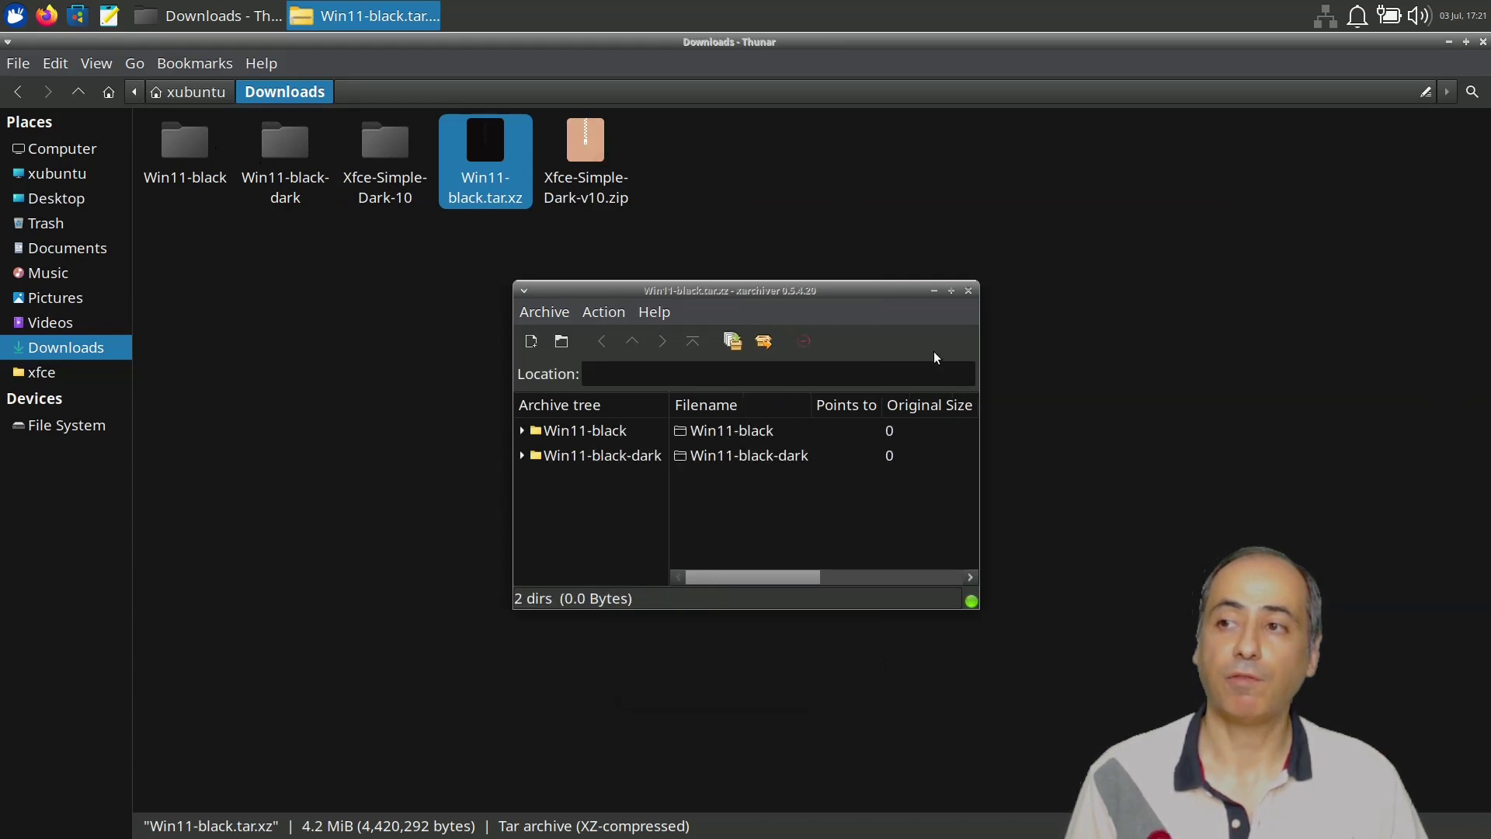
left_click(968, 291)
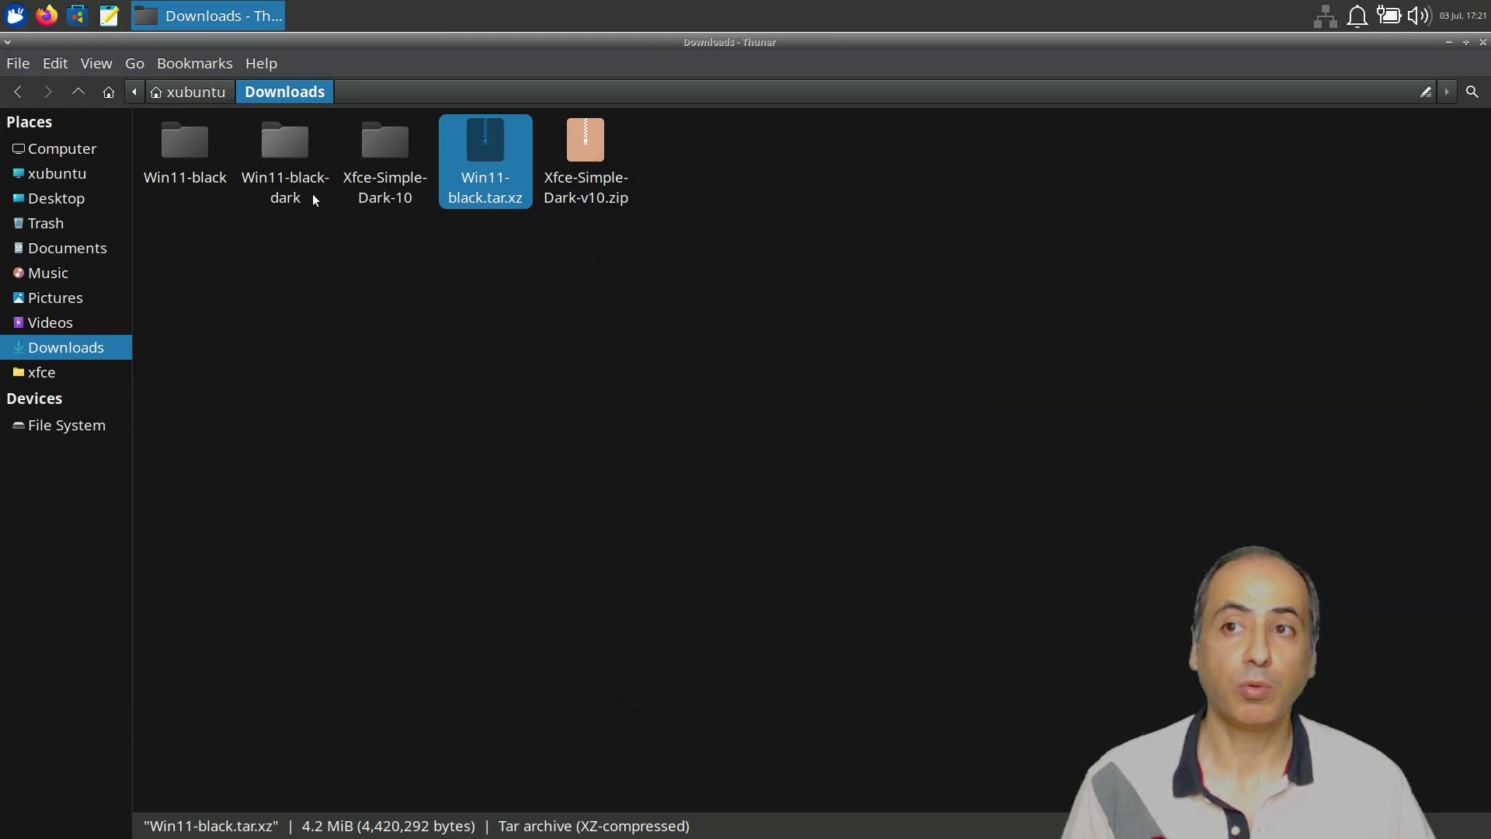
Select the Win11-black folders in Downloads and drag them onto Xfce-Simple-Dark-10.
left_click_drag(298, 268, 171, 141)
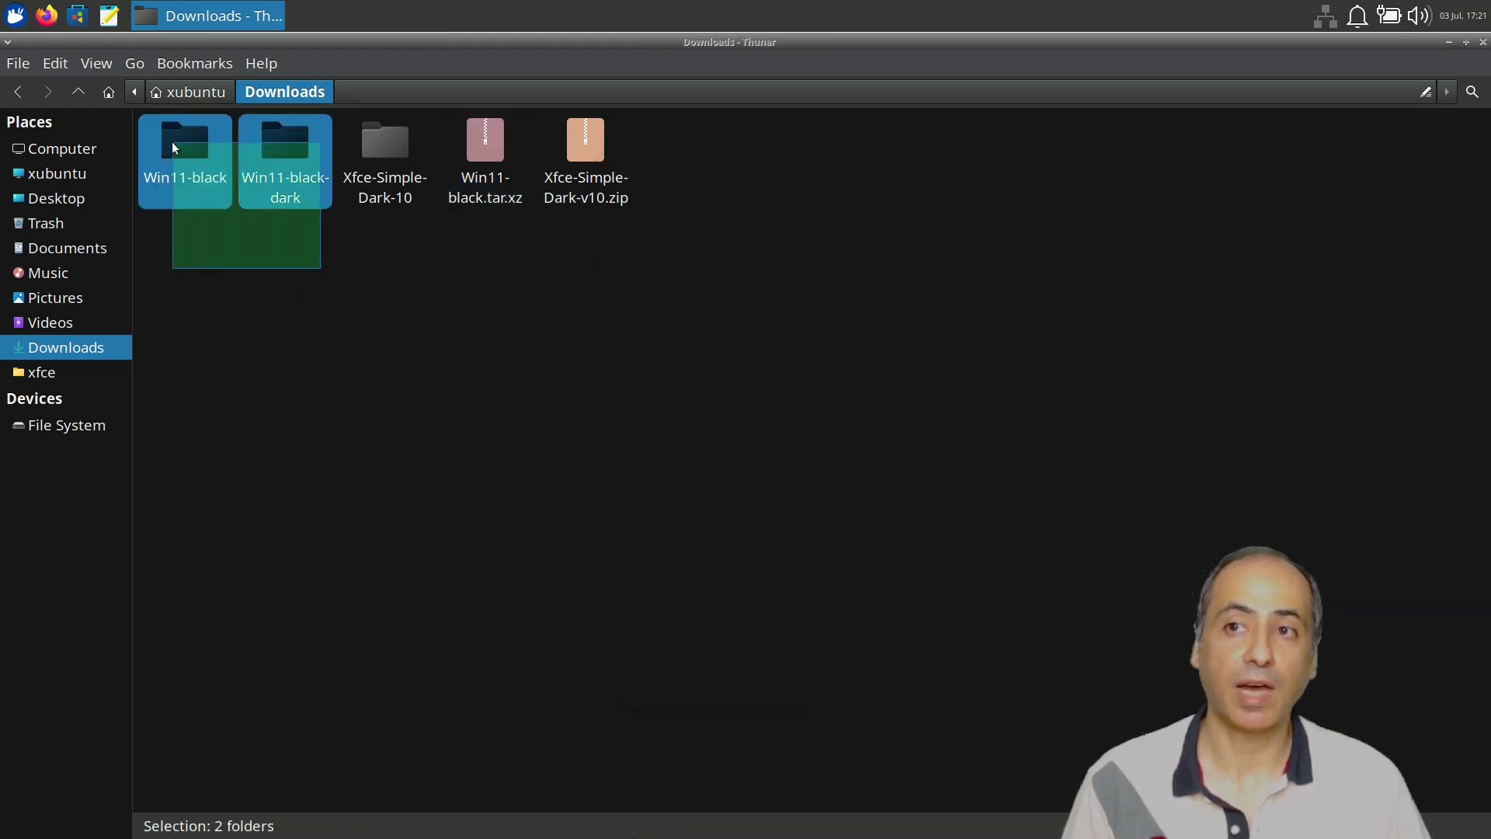
left_click_drag(325, 193, 390, 153)
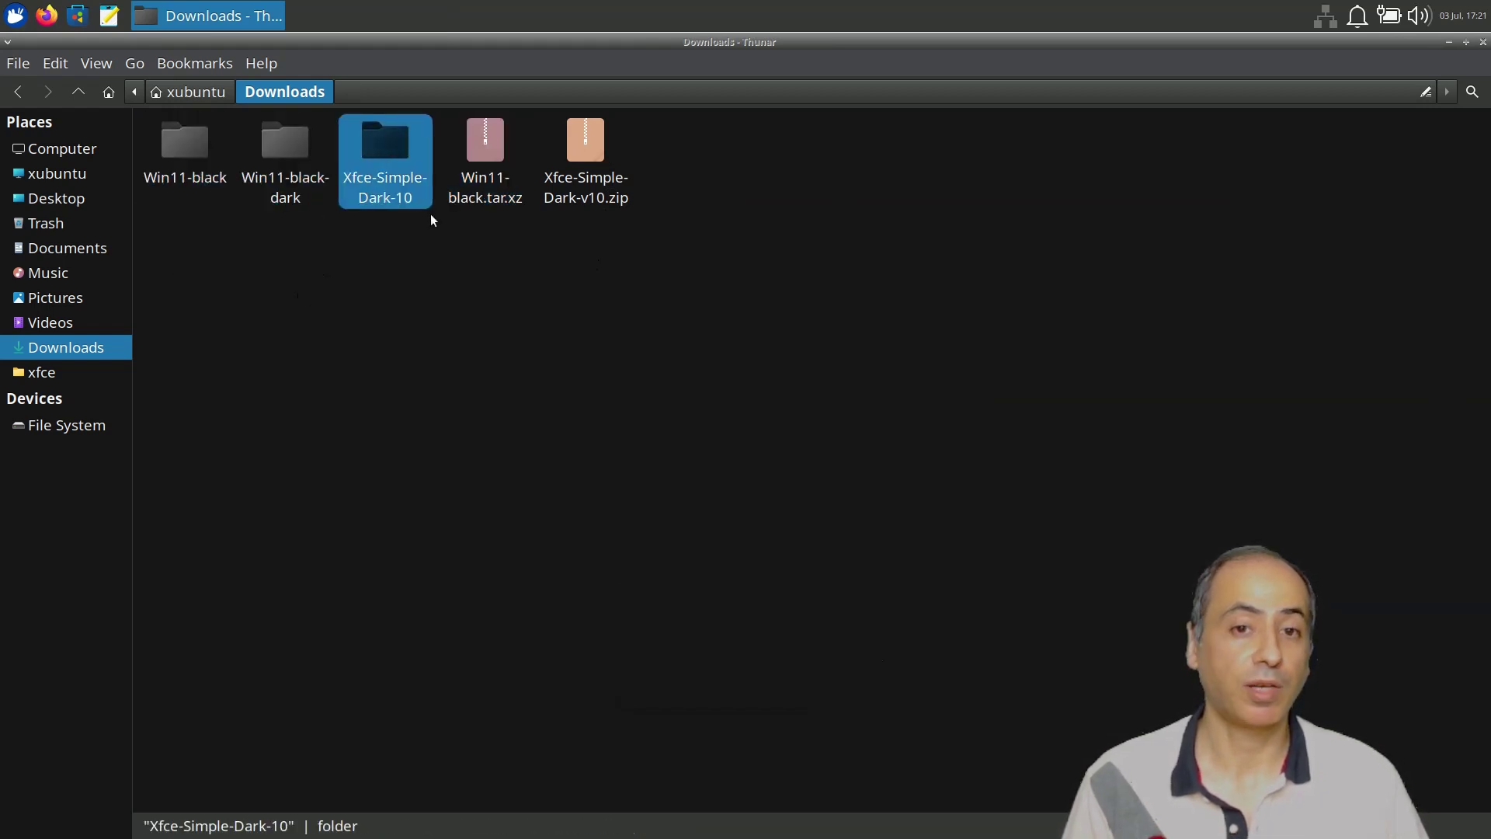
left_click(278, 143)
left_click(167, 135)
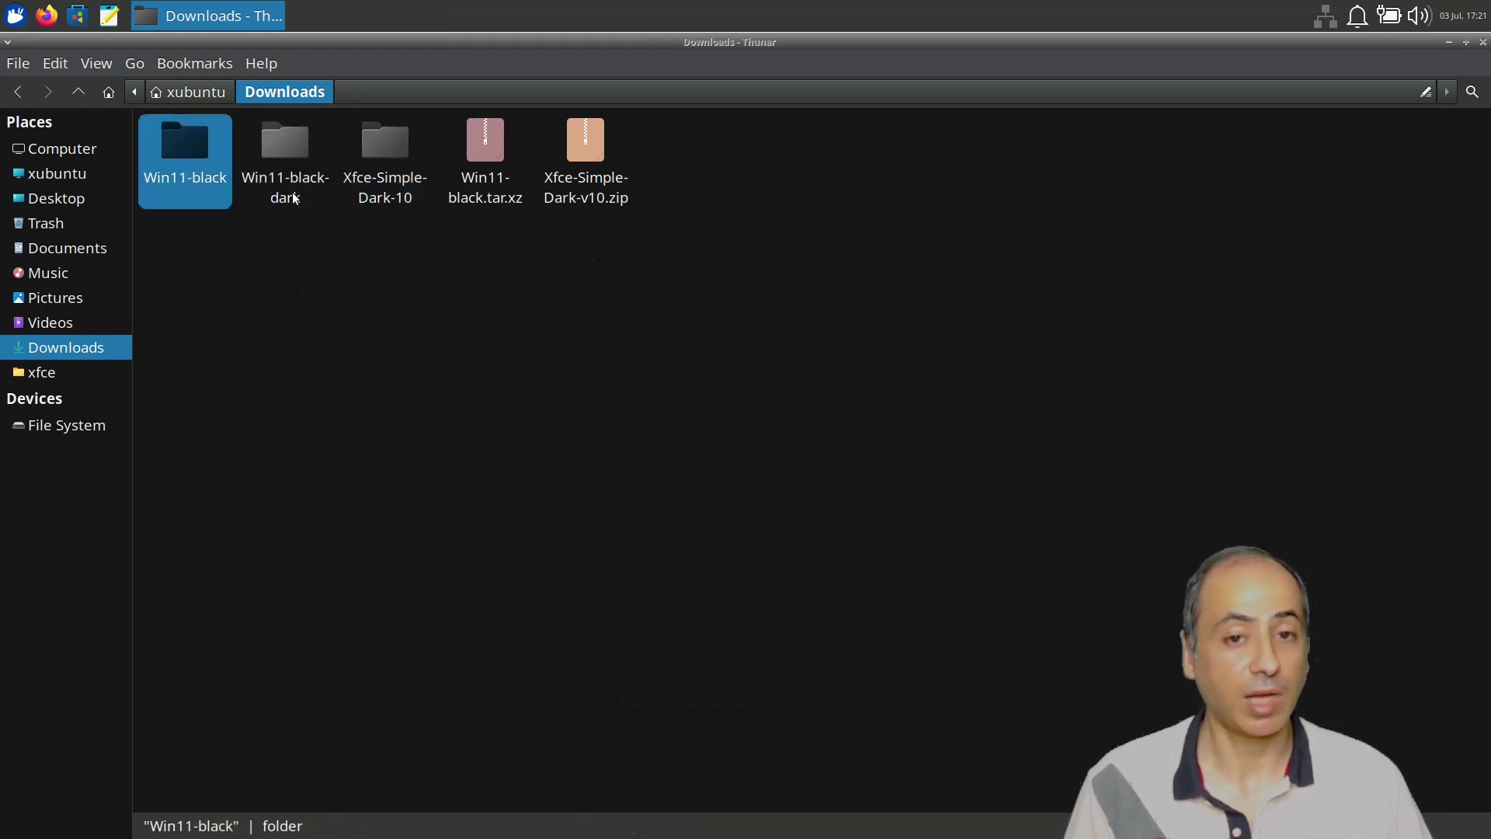
left_click(380, 159)
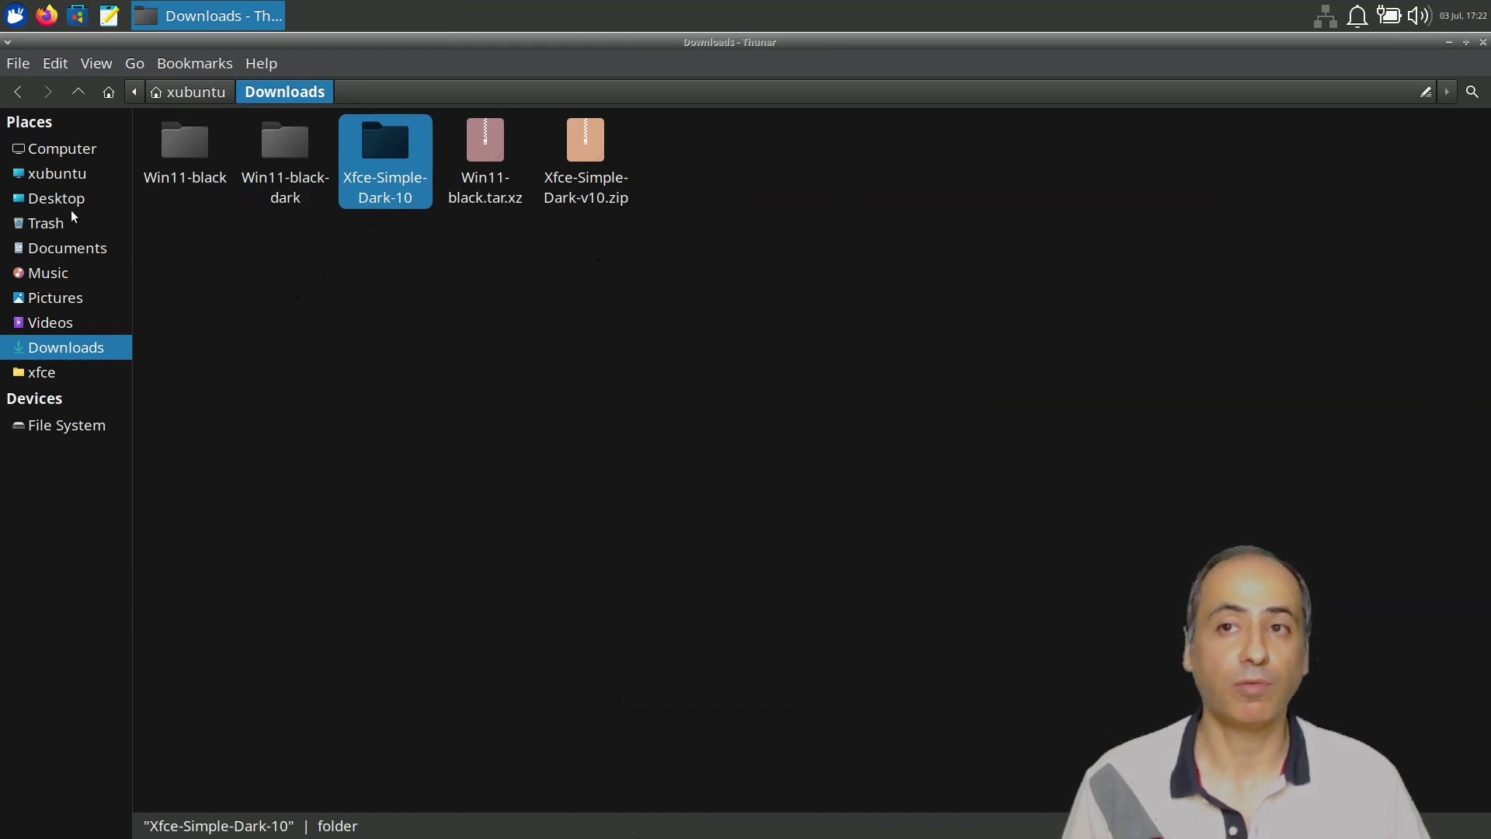
In Home, select the .icons and .themes folders, and start then cancel a new folder.
left_click(48, 177)
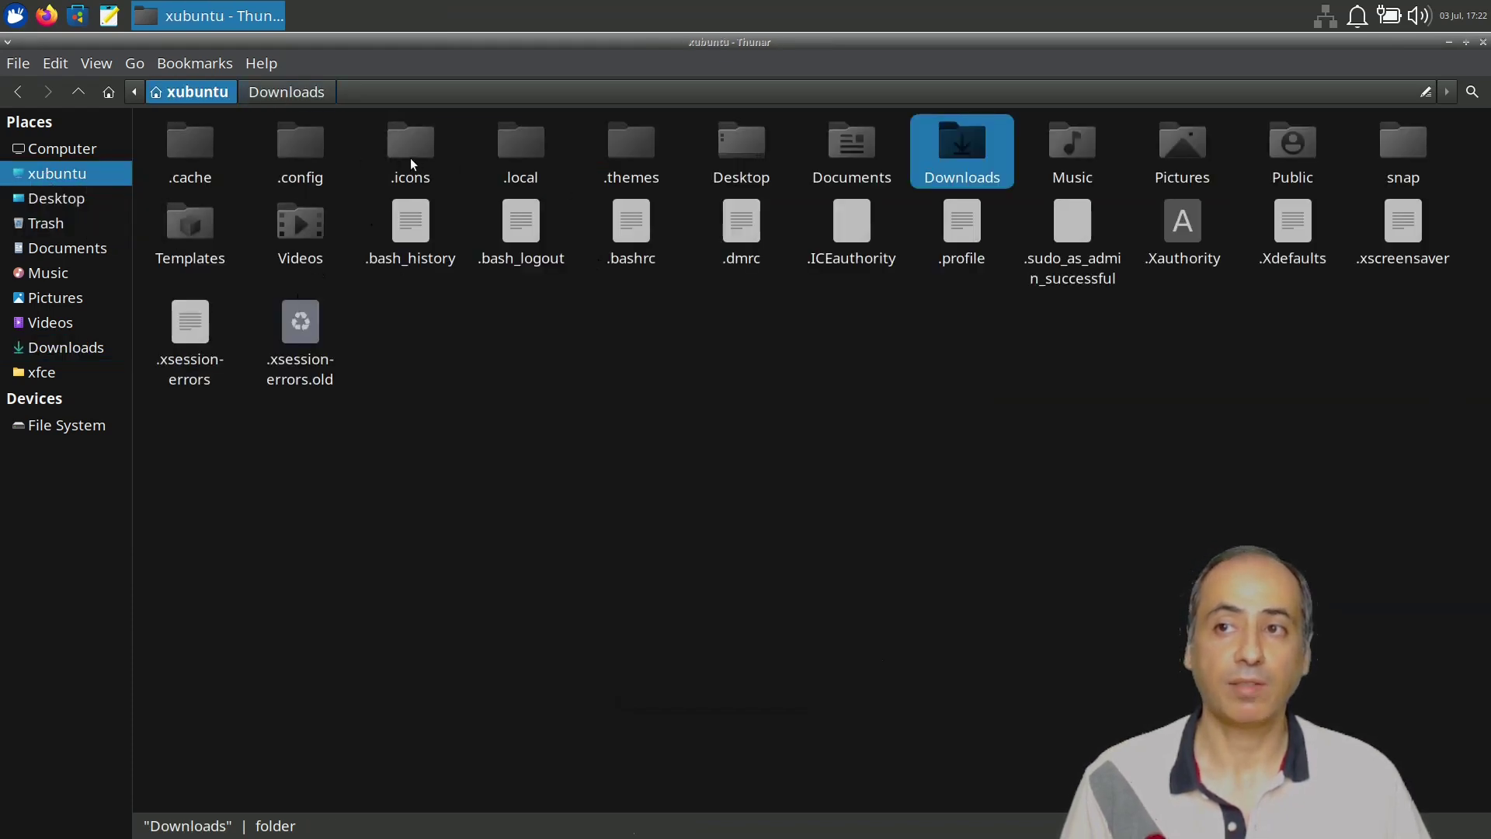
left_click(413, 164)
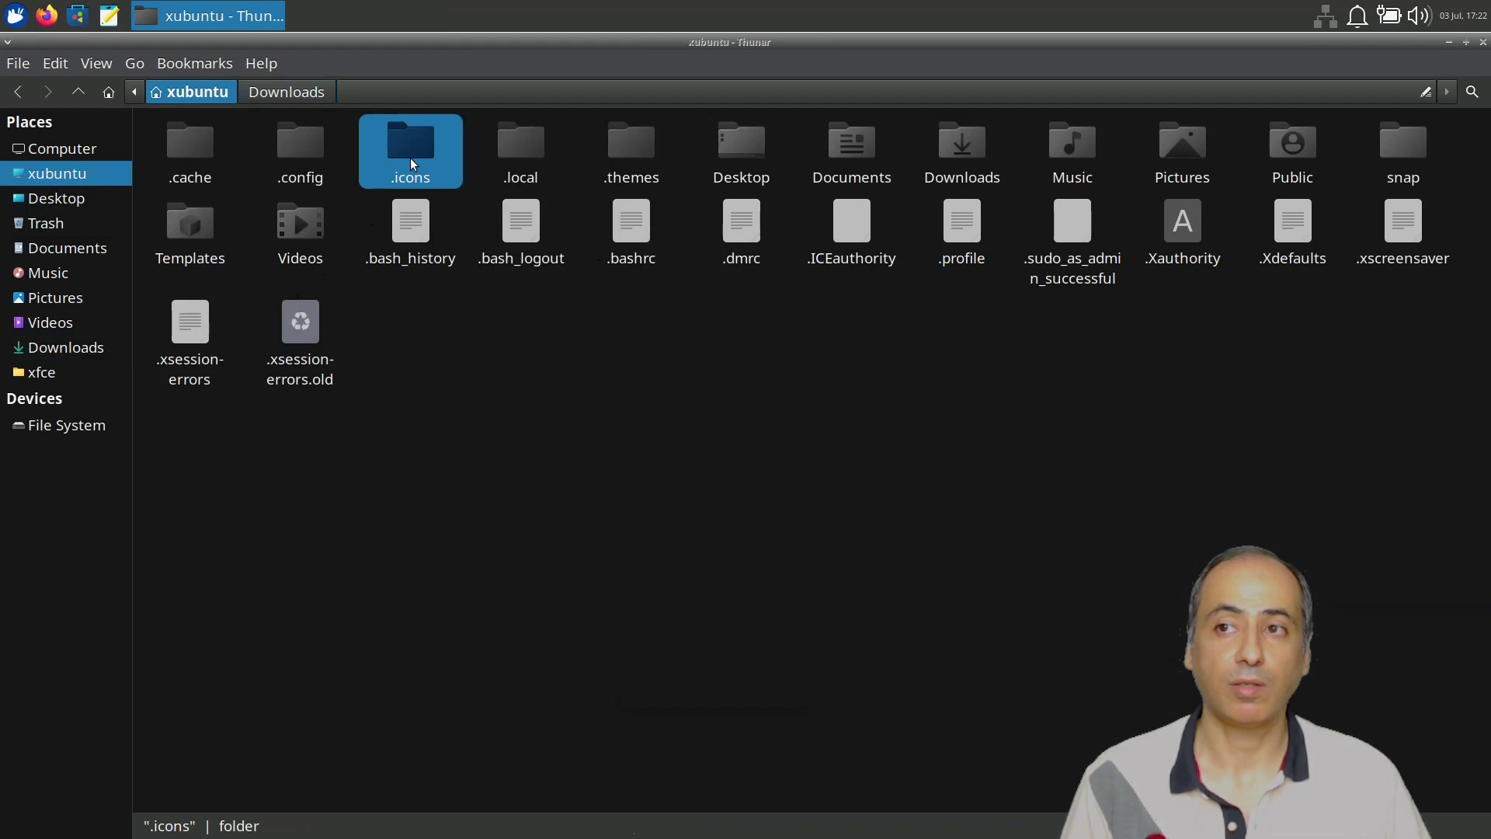
left_click(632, 159)
left_click(541, 383)
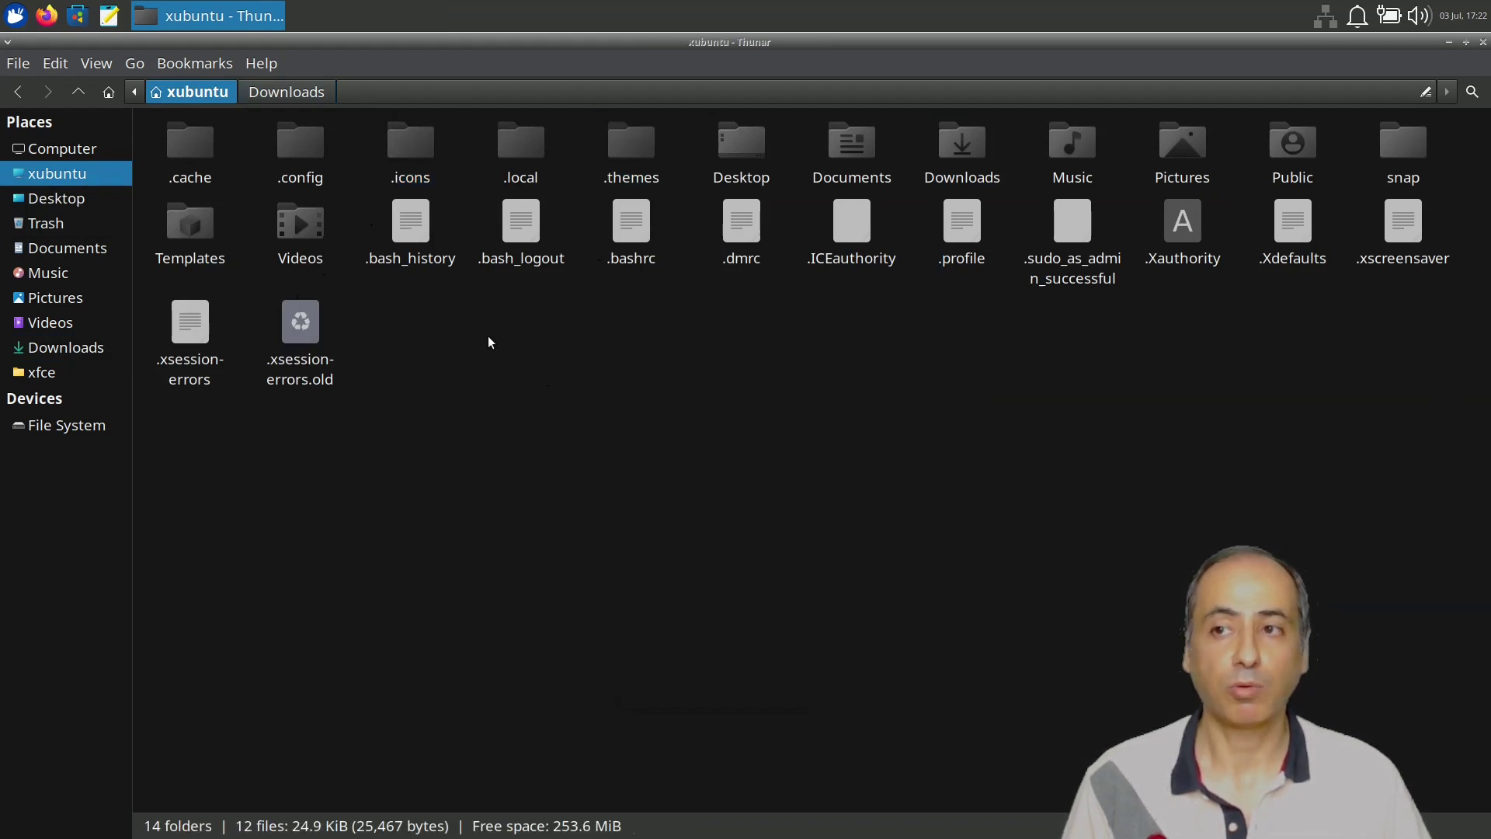
right_click(489, 336)
left_click(576, 349)
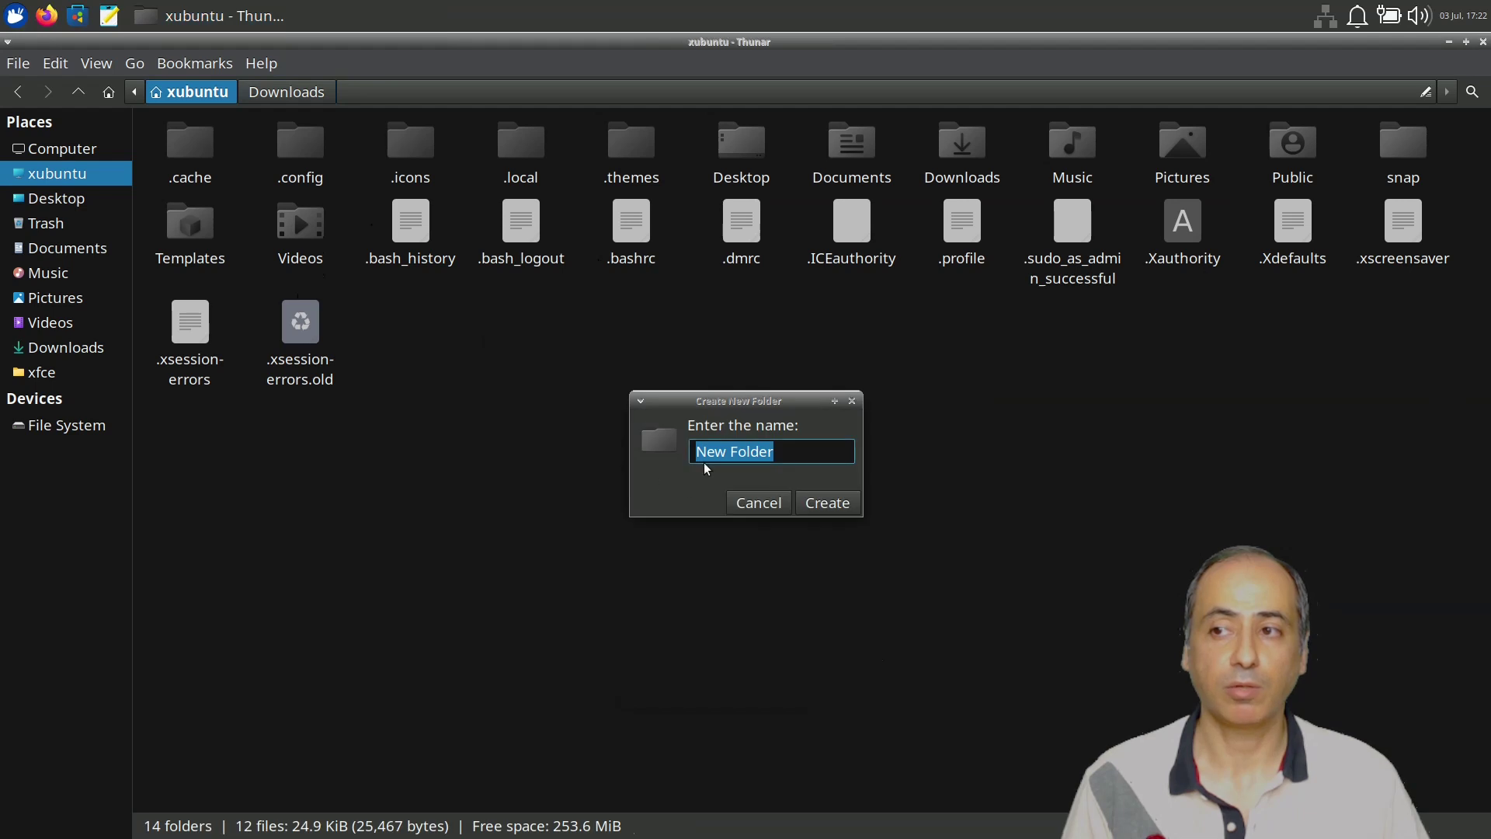
left_click(745, 505)
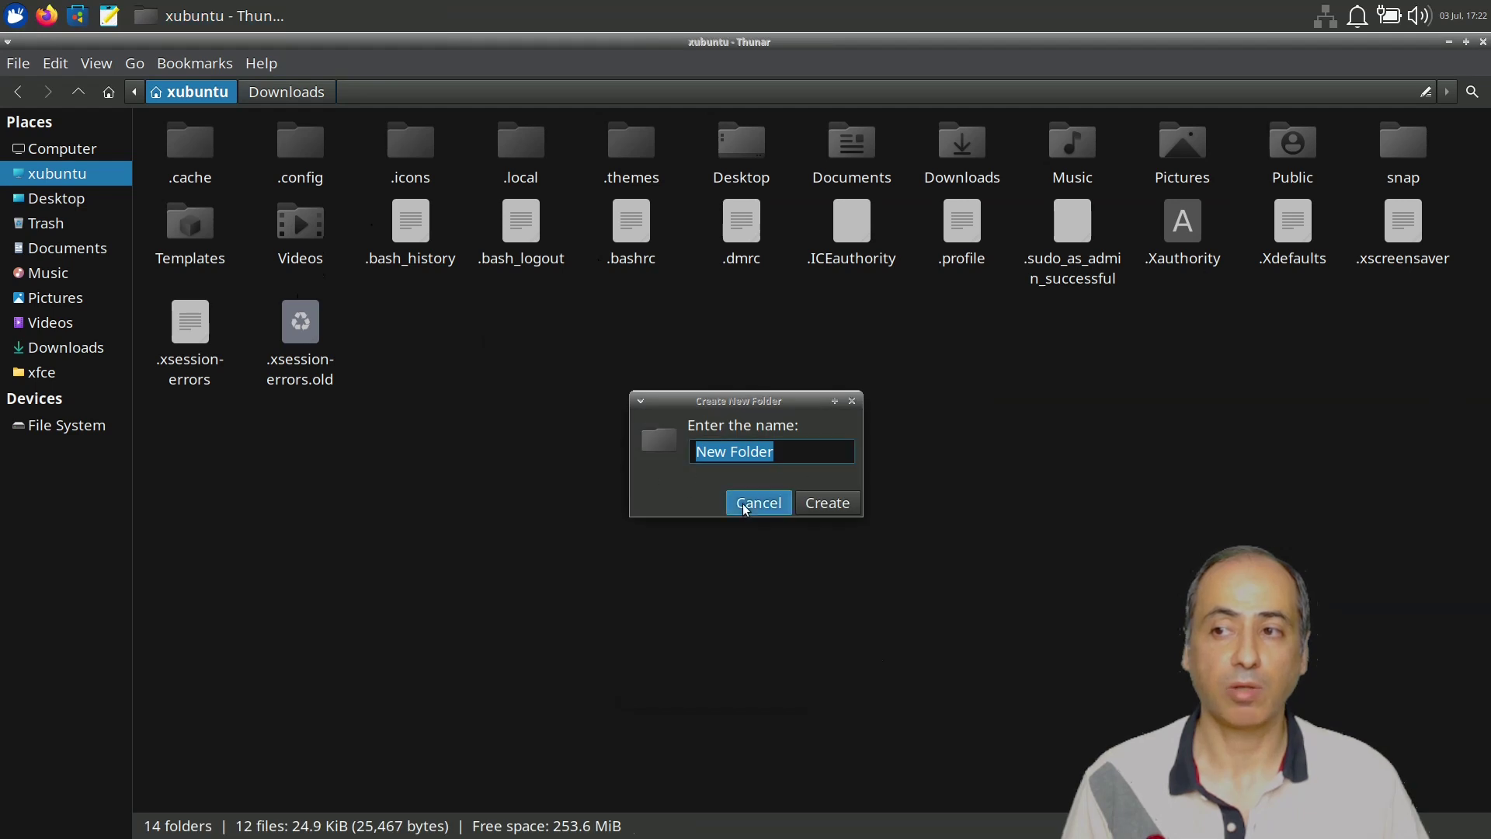
Open .icons to see the Win11 folders, then .themes, and close Thunar.
double_click(410, 147)
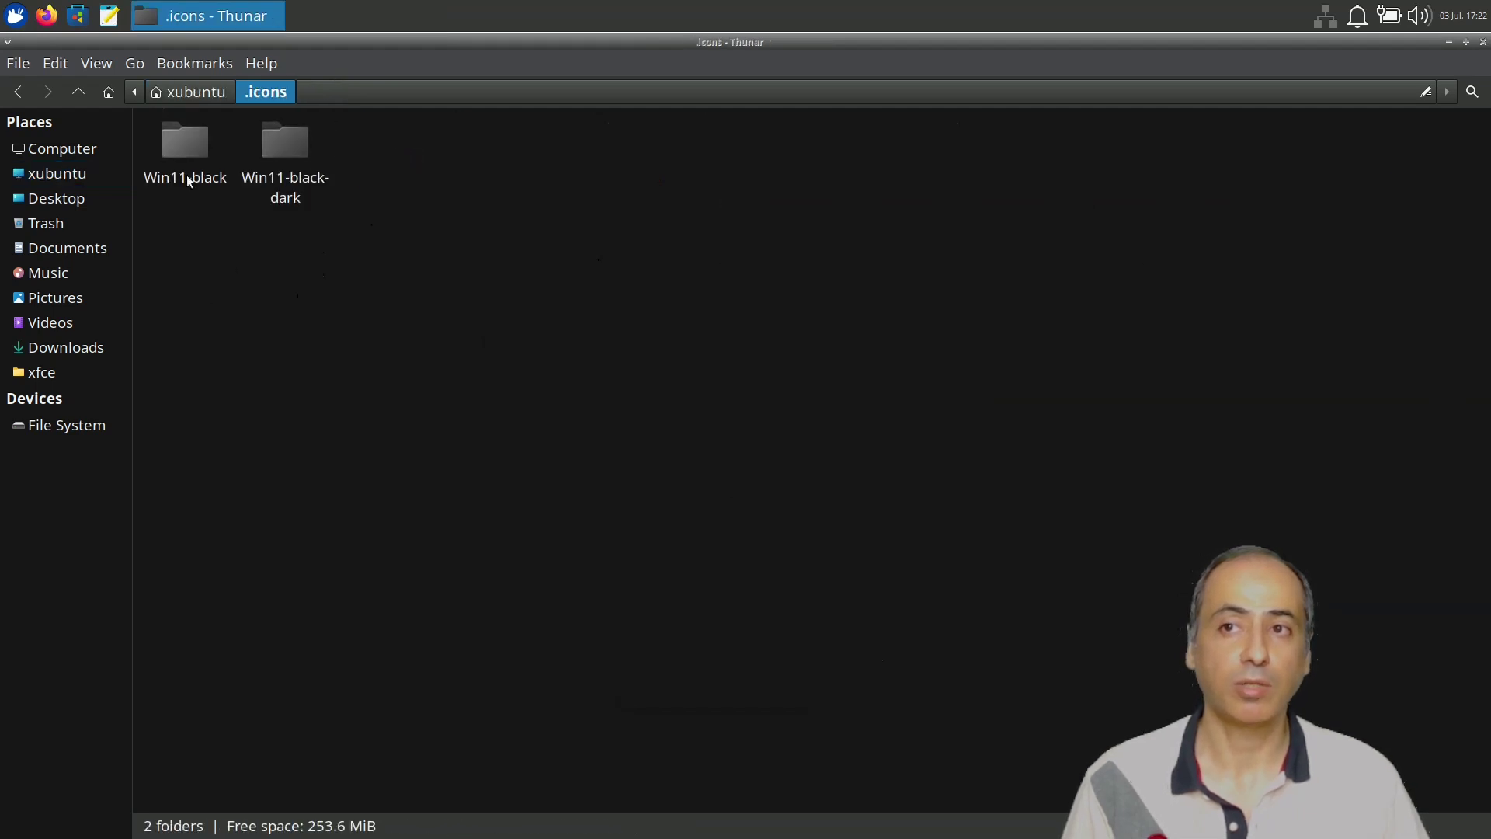
left_click(78, 92)
double_click(631, 148)
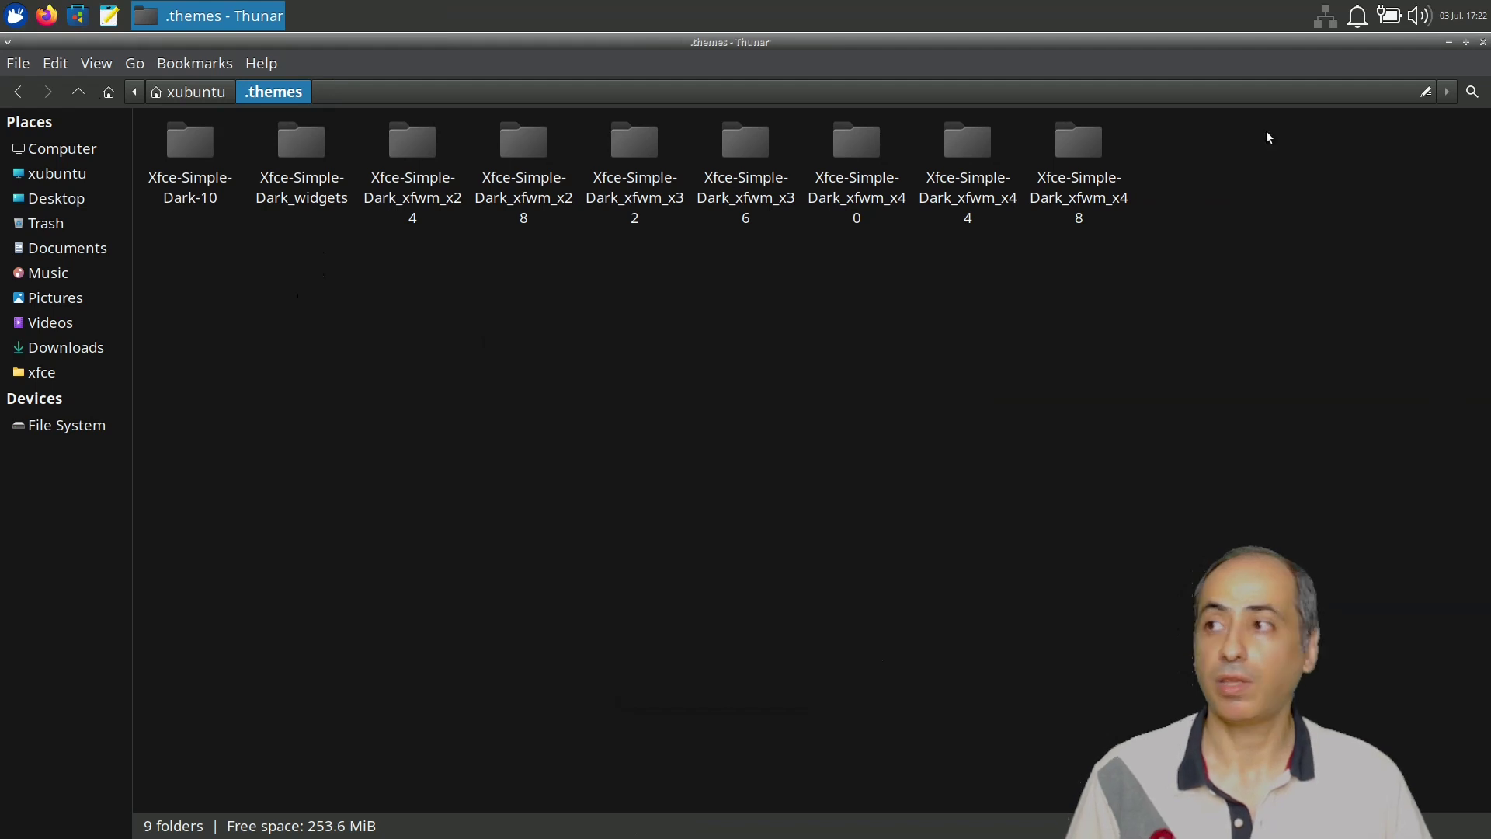
left_click(1483, 43)
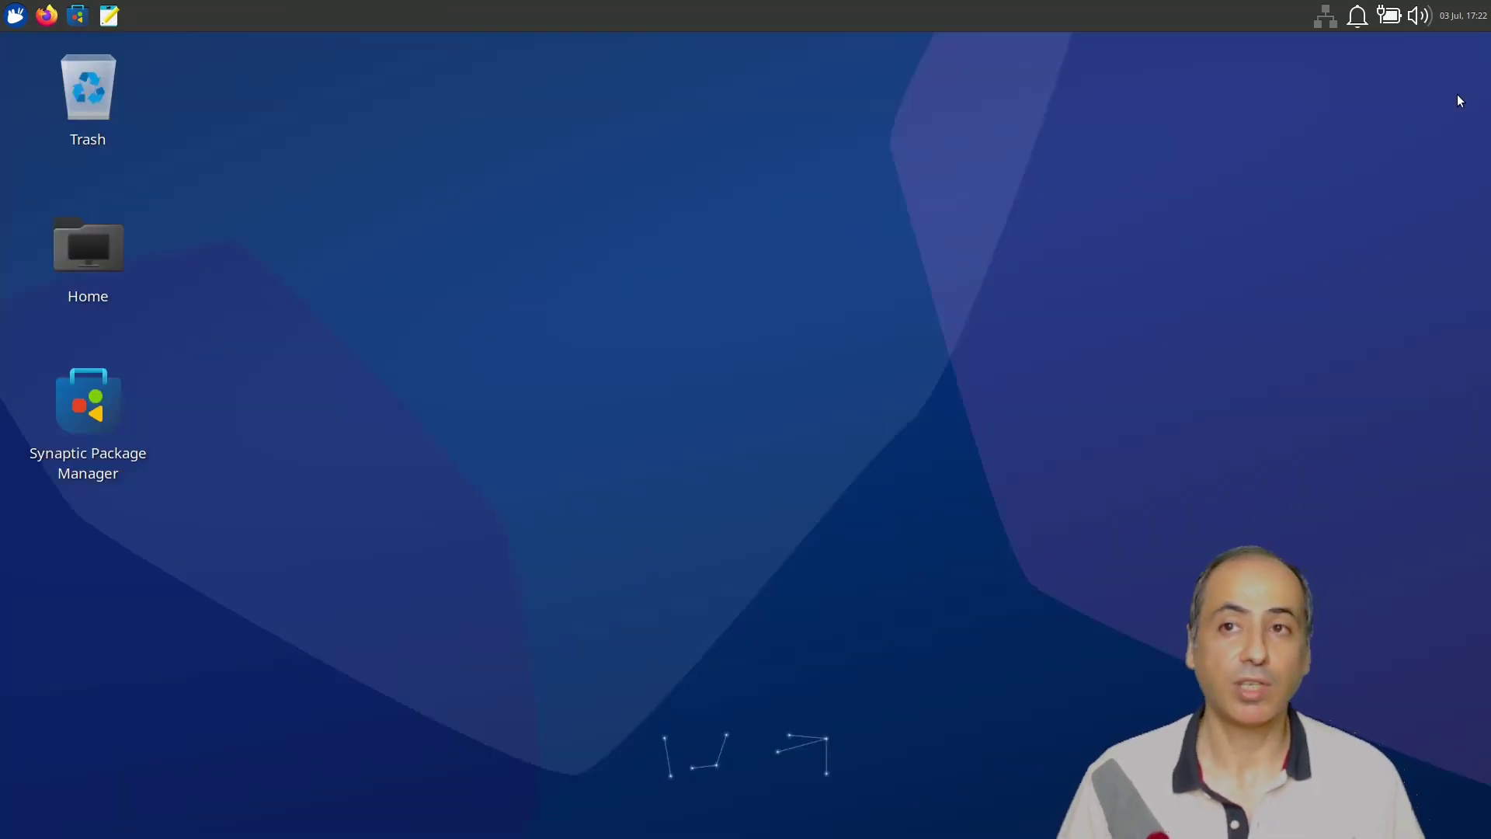
Launch Appearance settings by searching 'app' in the Whisker menu.
left_click(21, 15)
type("app")
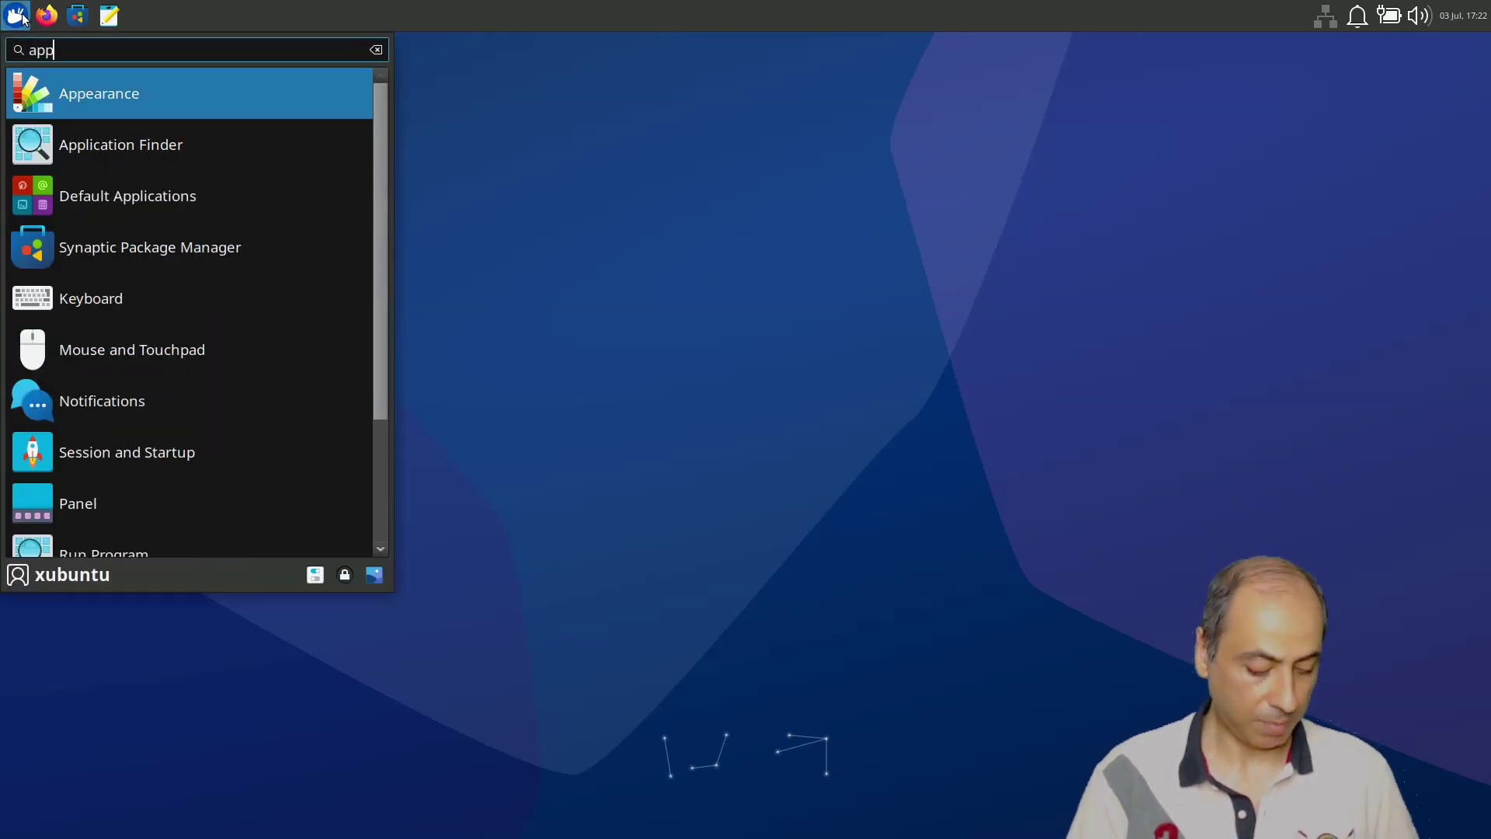
left_click(146, 103)
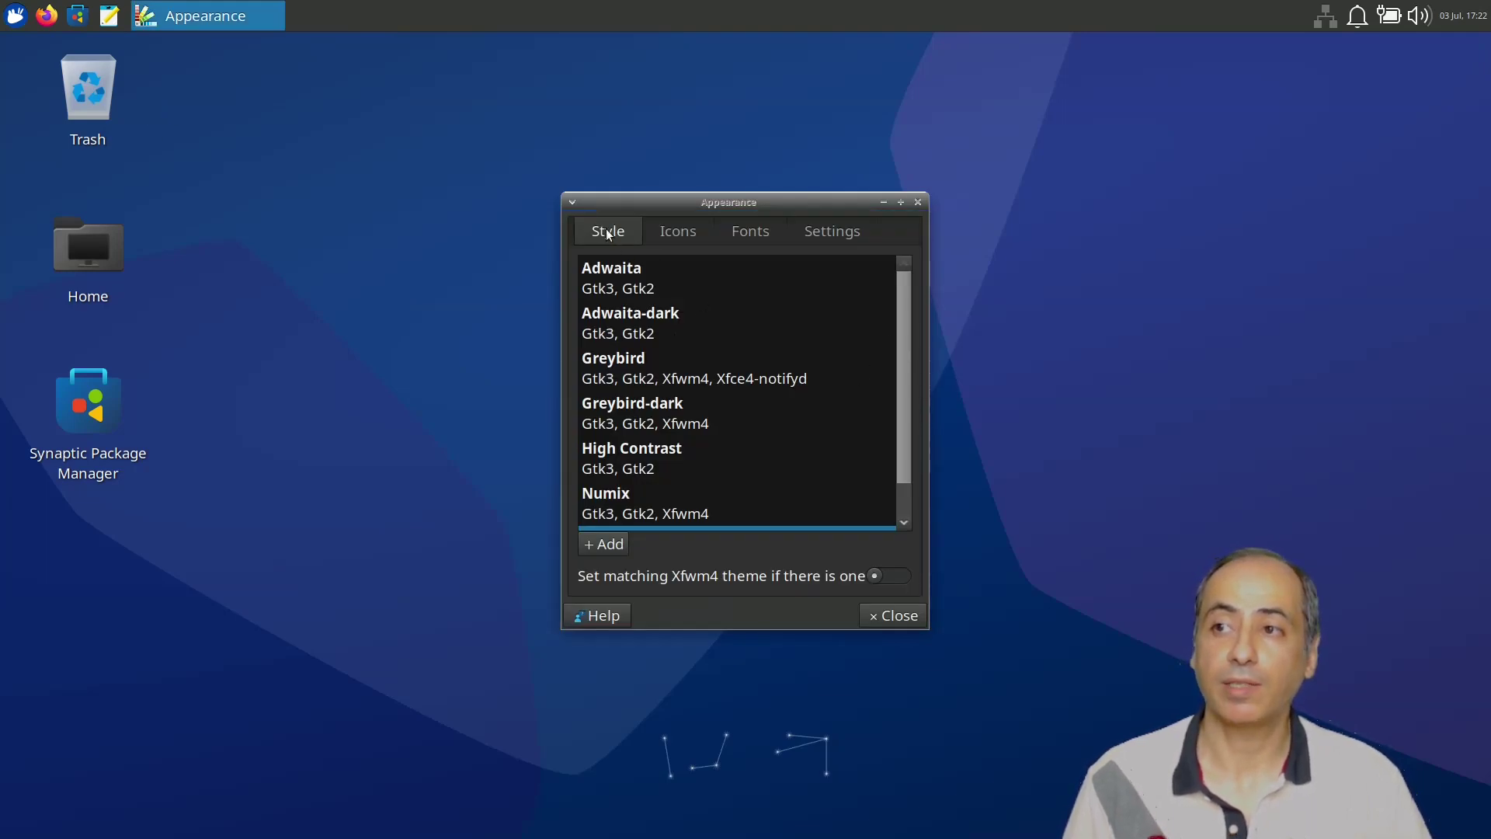
left_click_drag(901, 327, 901, 415)
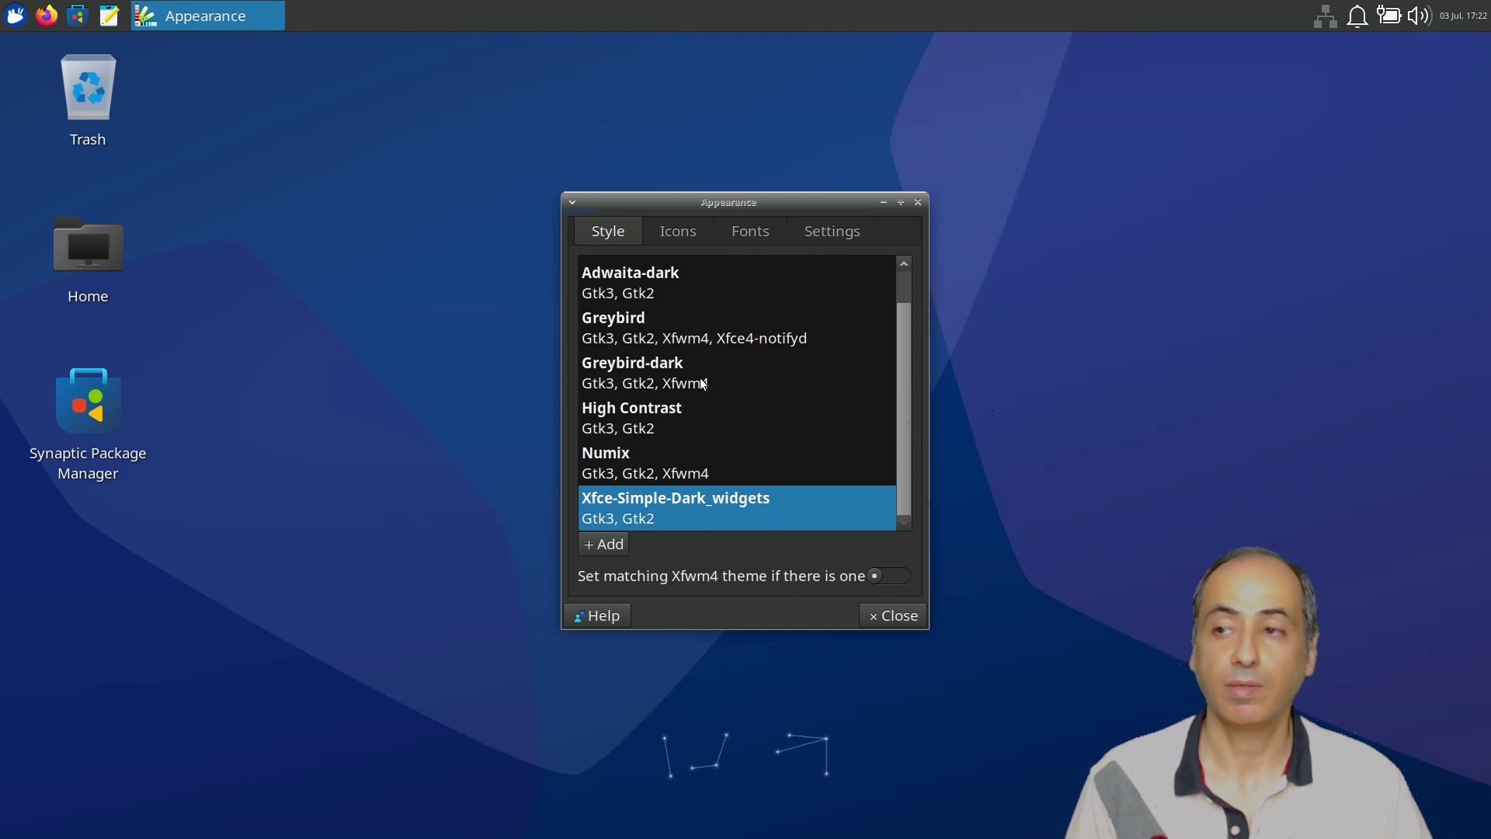
Look over the Icons list, then scroll the Style themes such as Adwaita, Greybird and Numix.
left_click(673, 236)
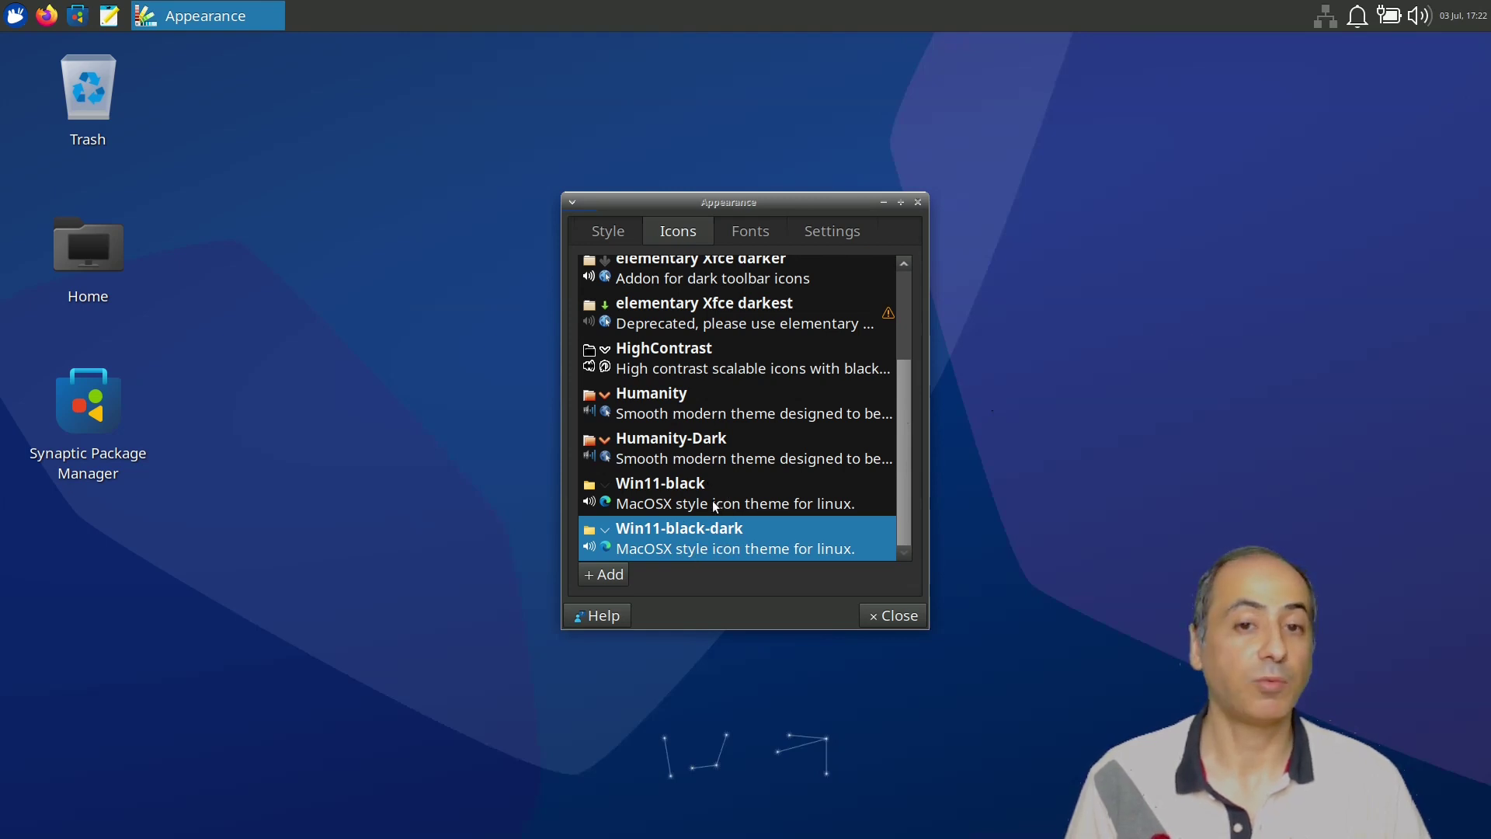
left_click(608, 231)
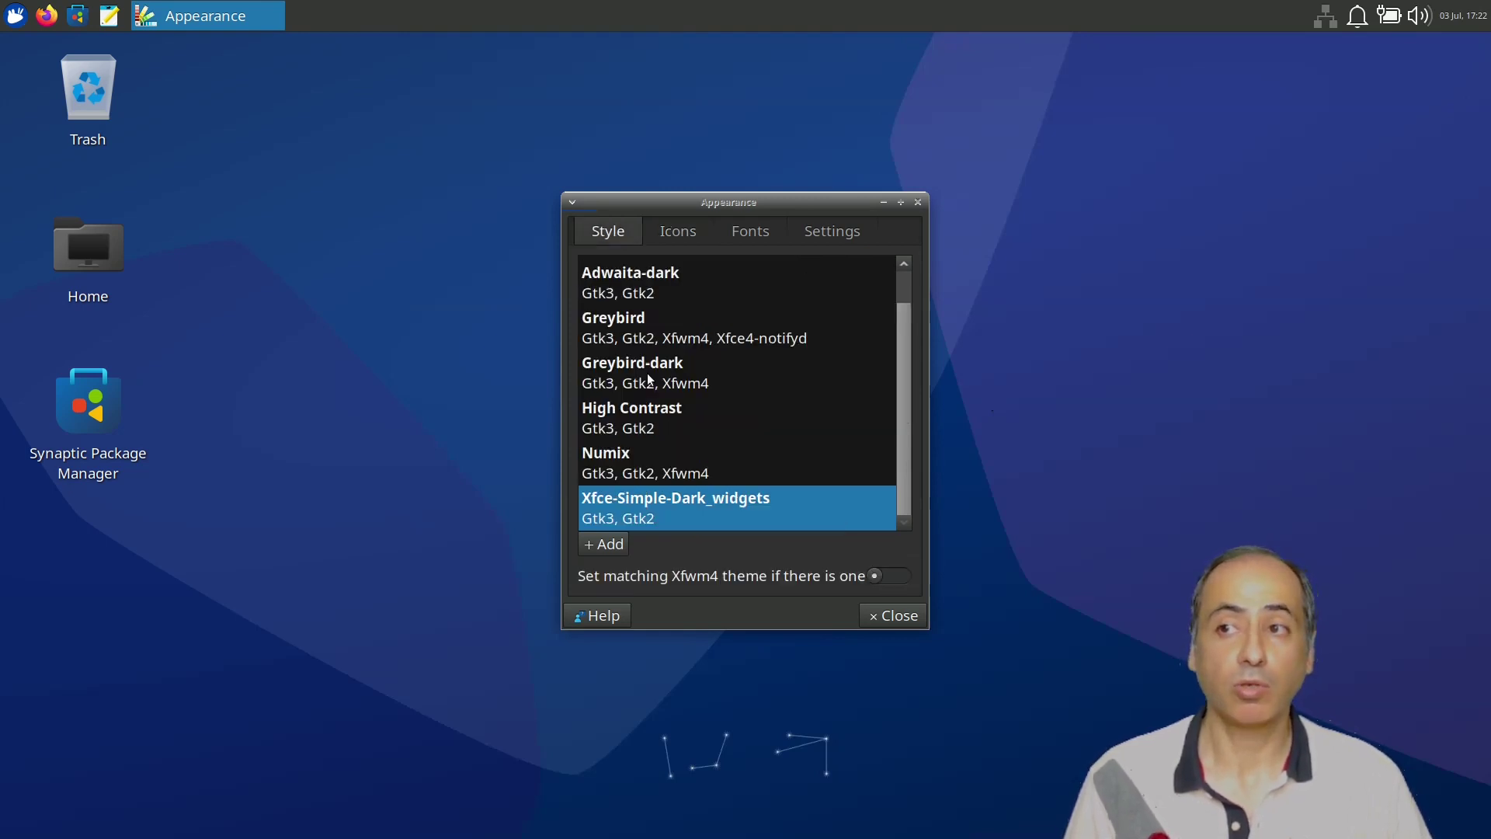
scroll(641, 385, "down", 1)
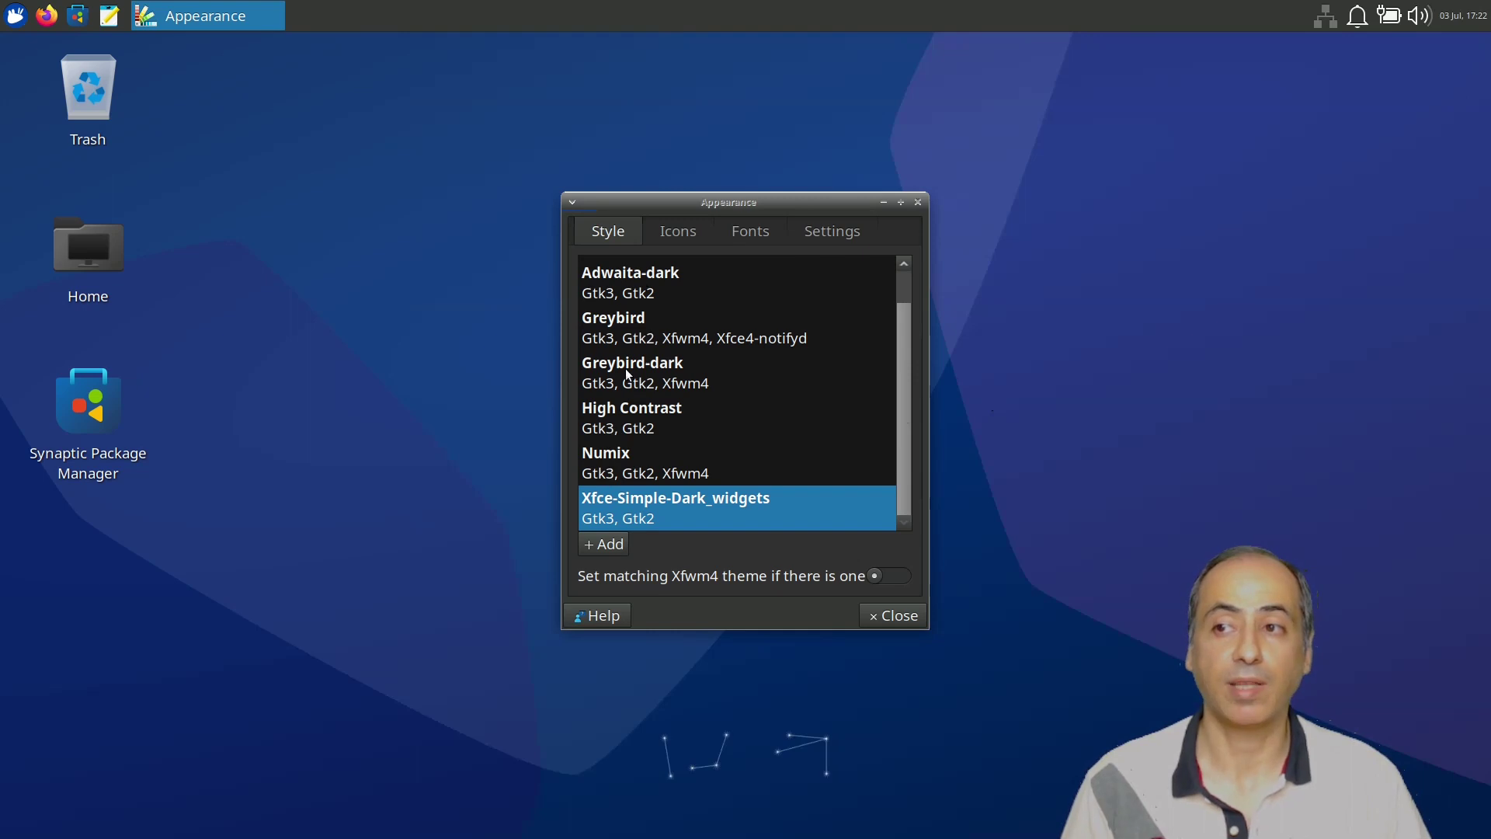
scroll(633, 331, "up", 1)
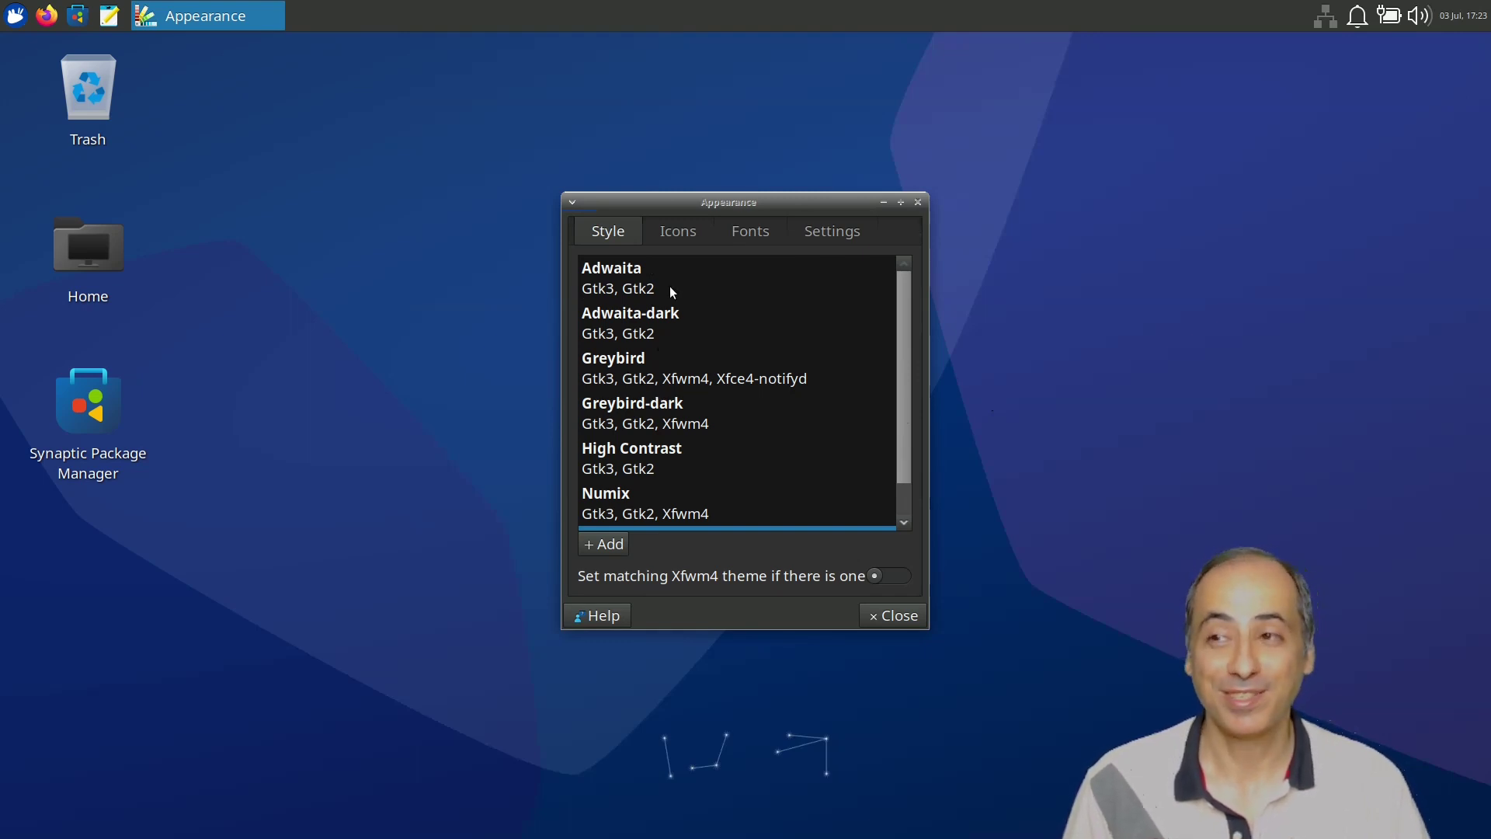
Try the elementary Xfce darker icon theme and preview it in the applications menu.
left_click(679, 232)
scroll(711, 311, "up", 4)
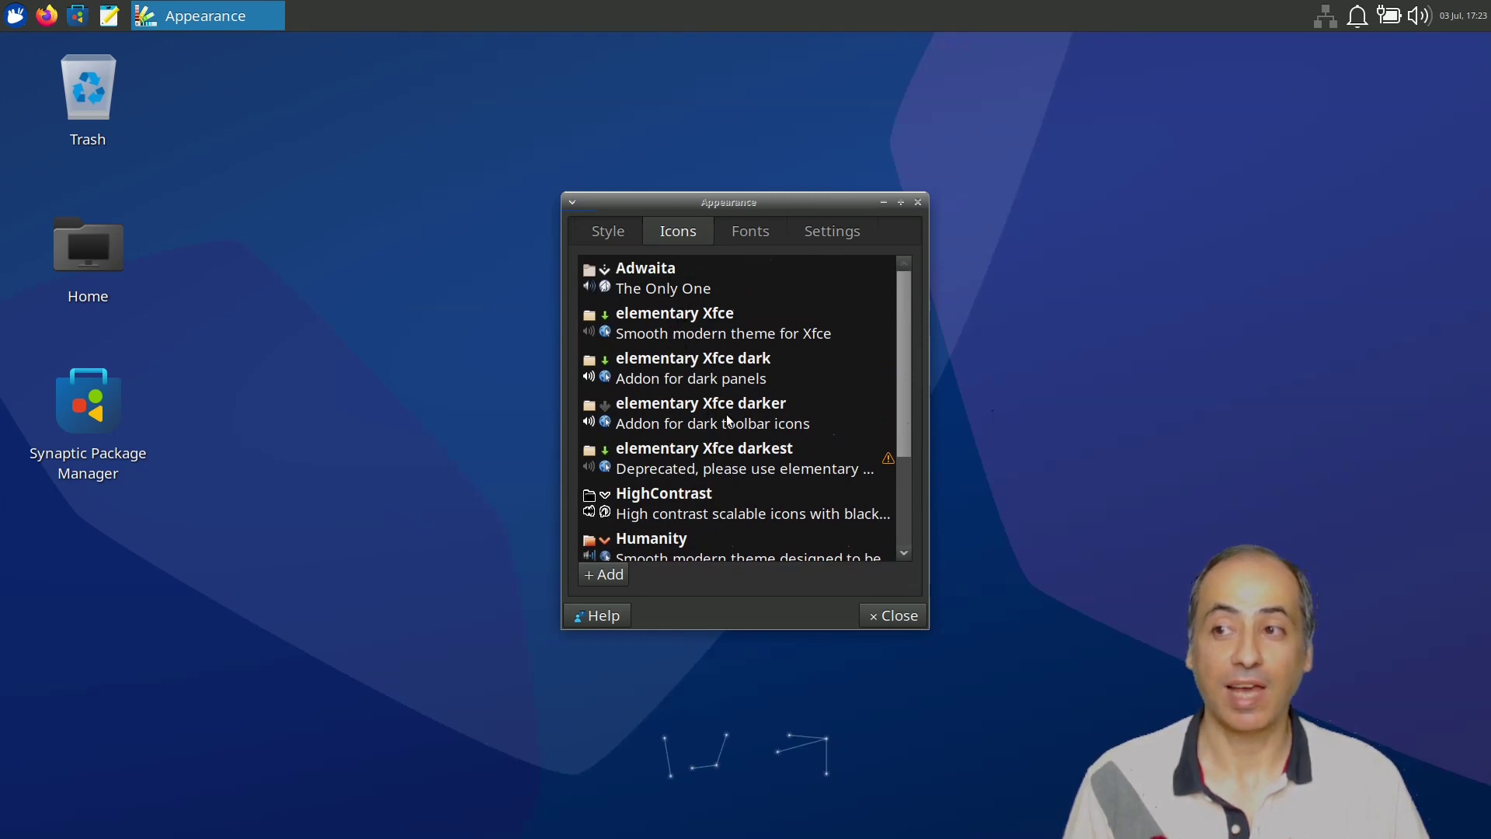
scroll(713, 430, "down", 4)
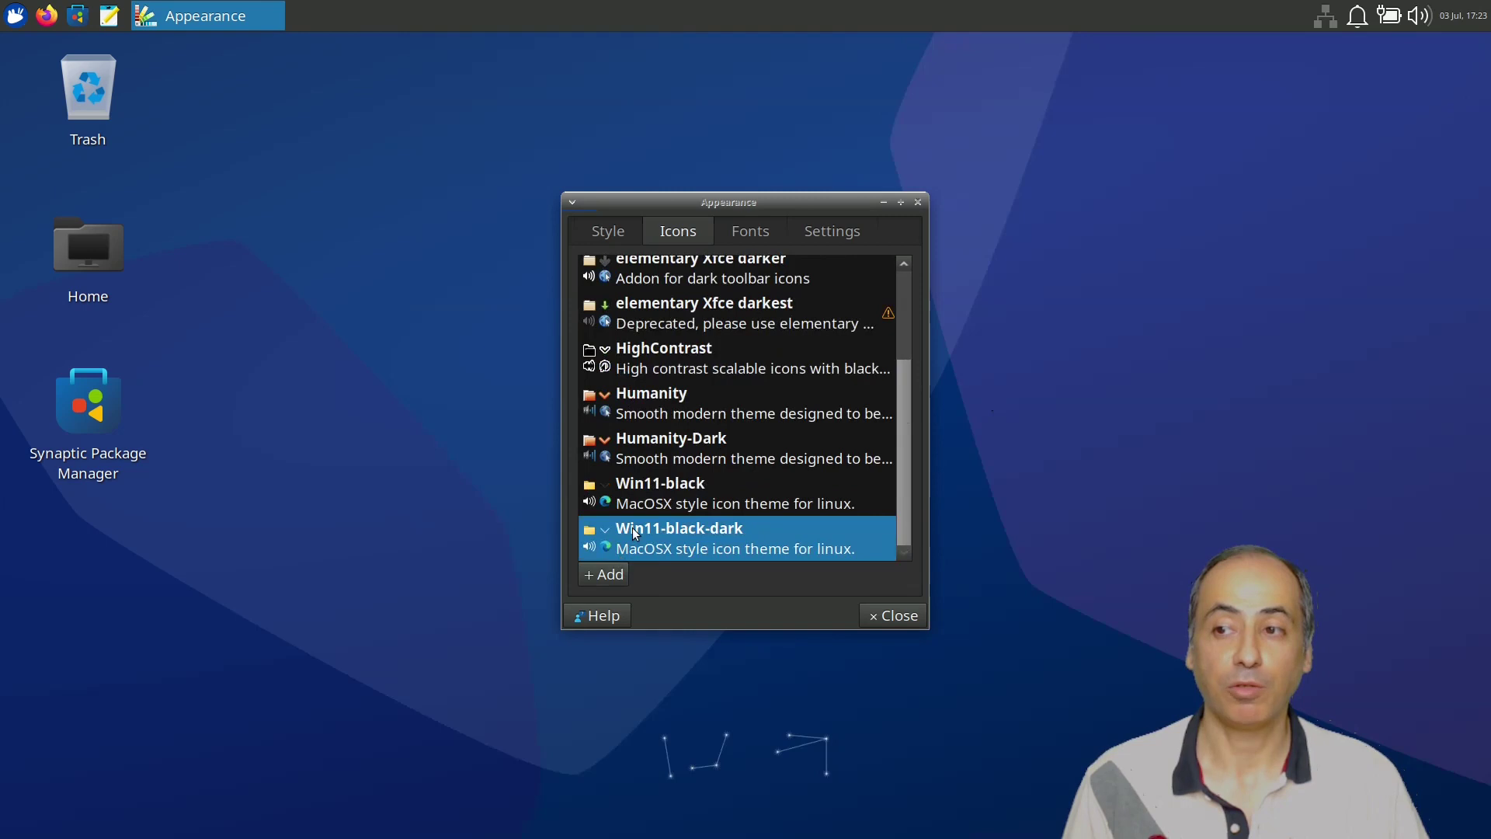
scroll(719, 407, "up", 1)
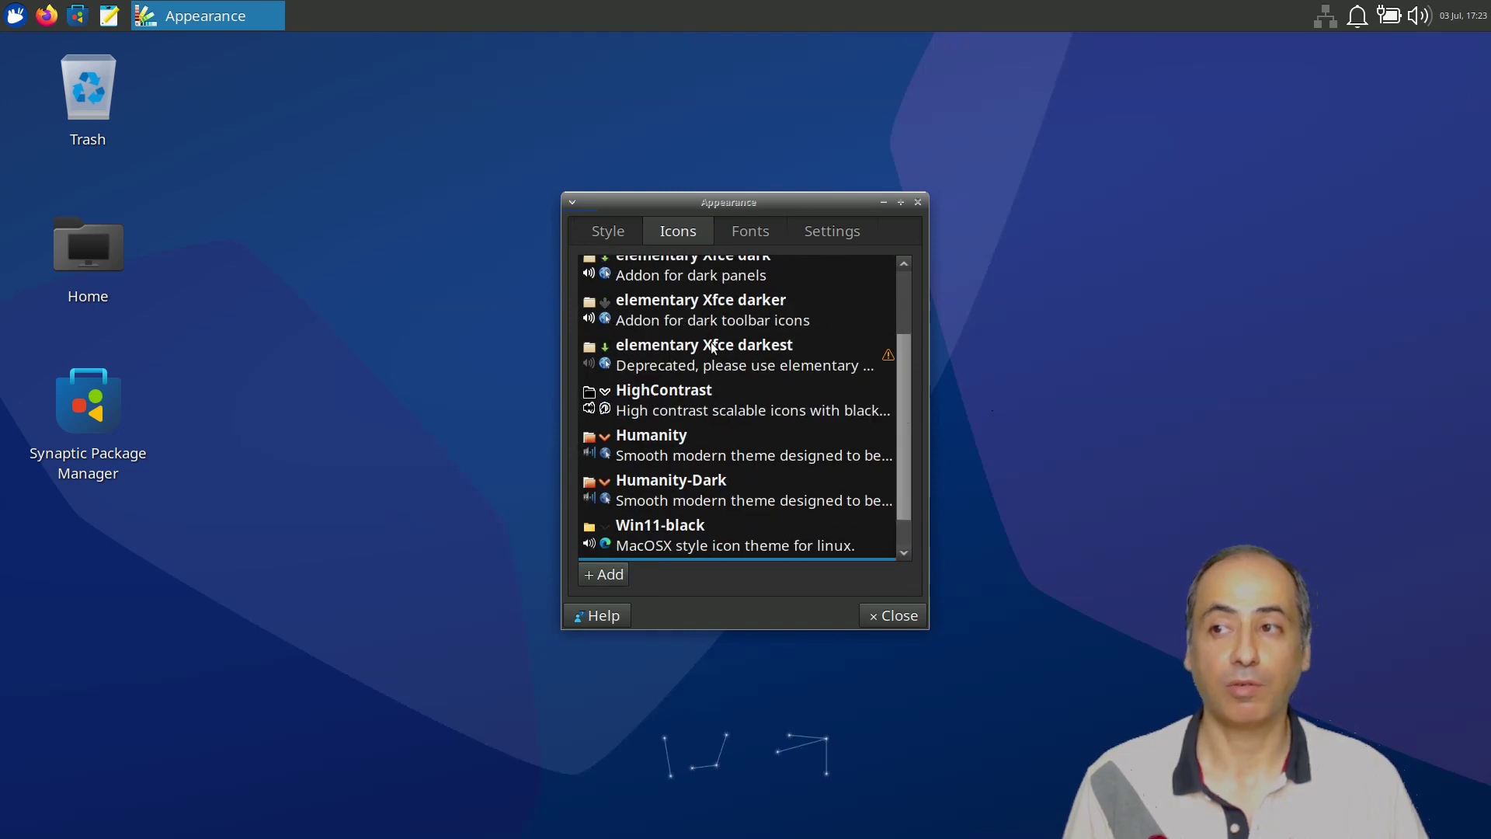
left_click(676, 319)
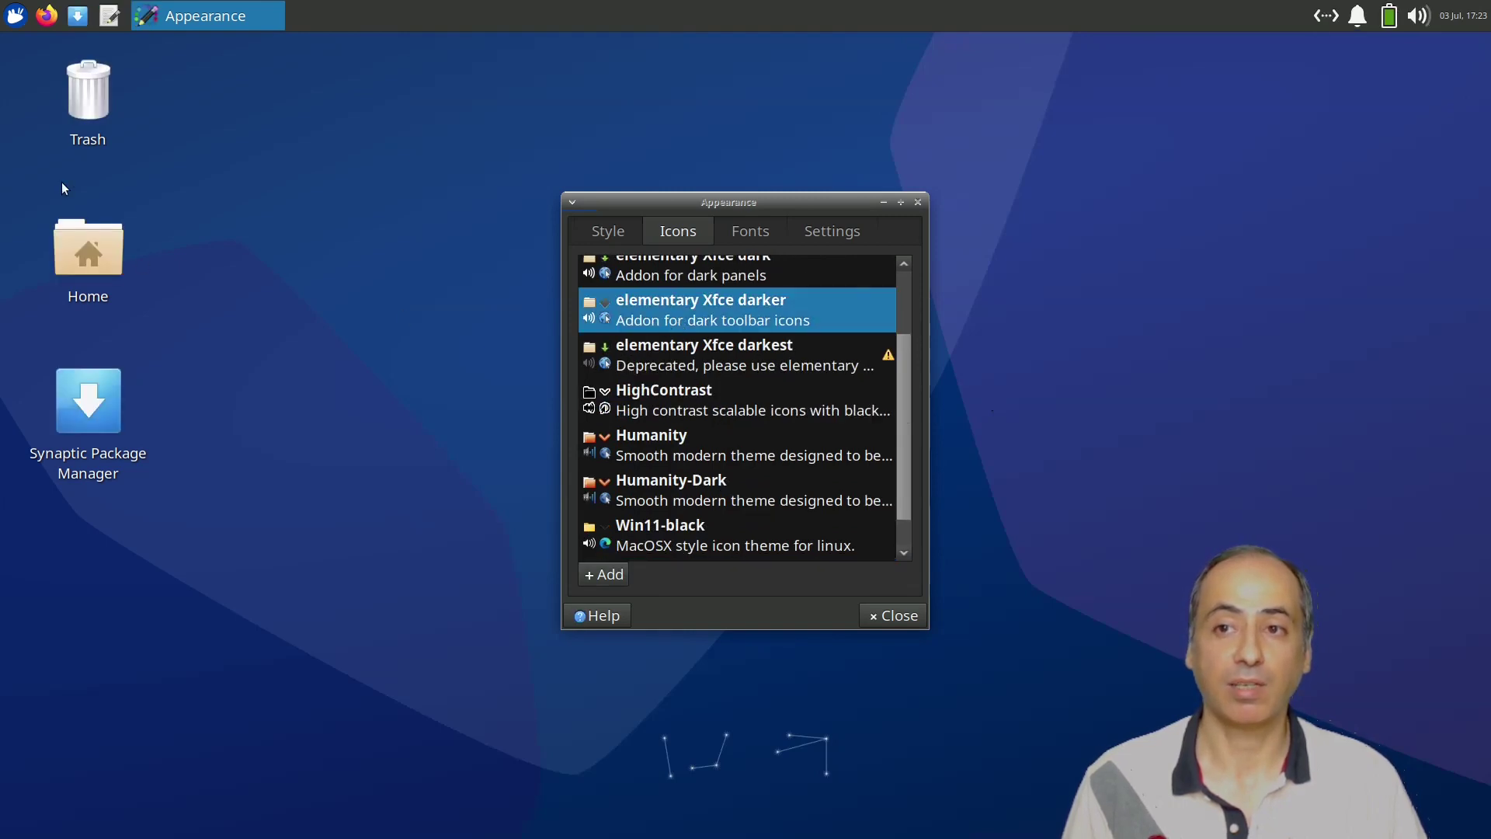
left_click(16, 16)
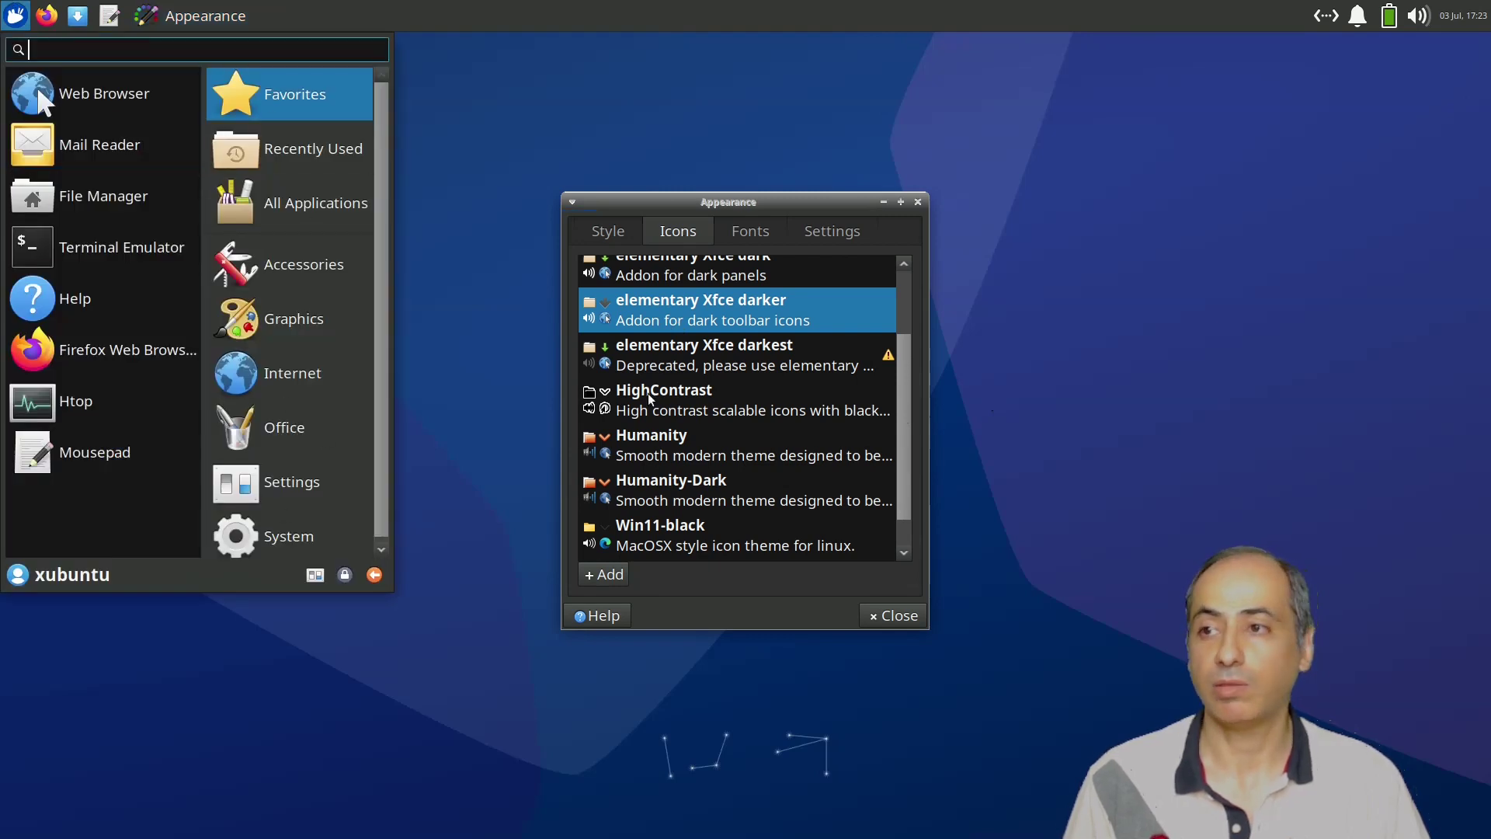
left_click(711, 351)
Try Humanity-Dark, then apply Win11-black-dark and close Appearance.
scroll(711, 351, "up", 2)
scroll(710, 346, "up", 1)
scroll(708, 348, "down", 3)
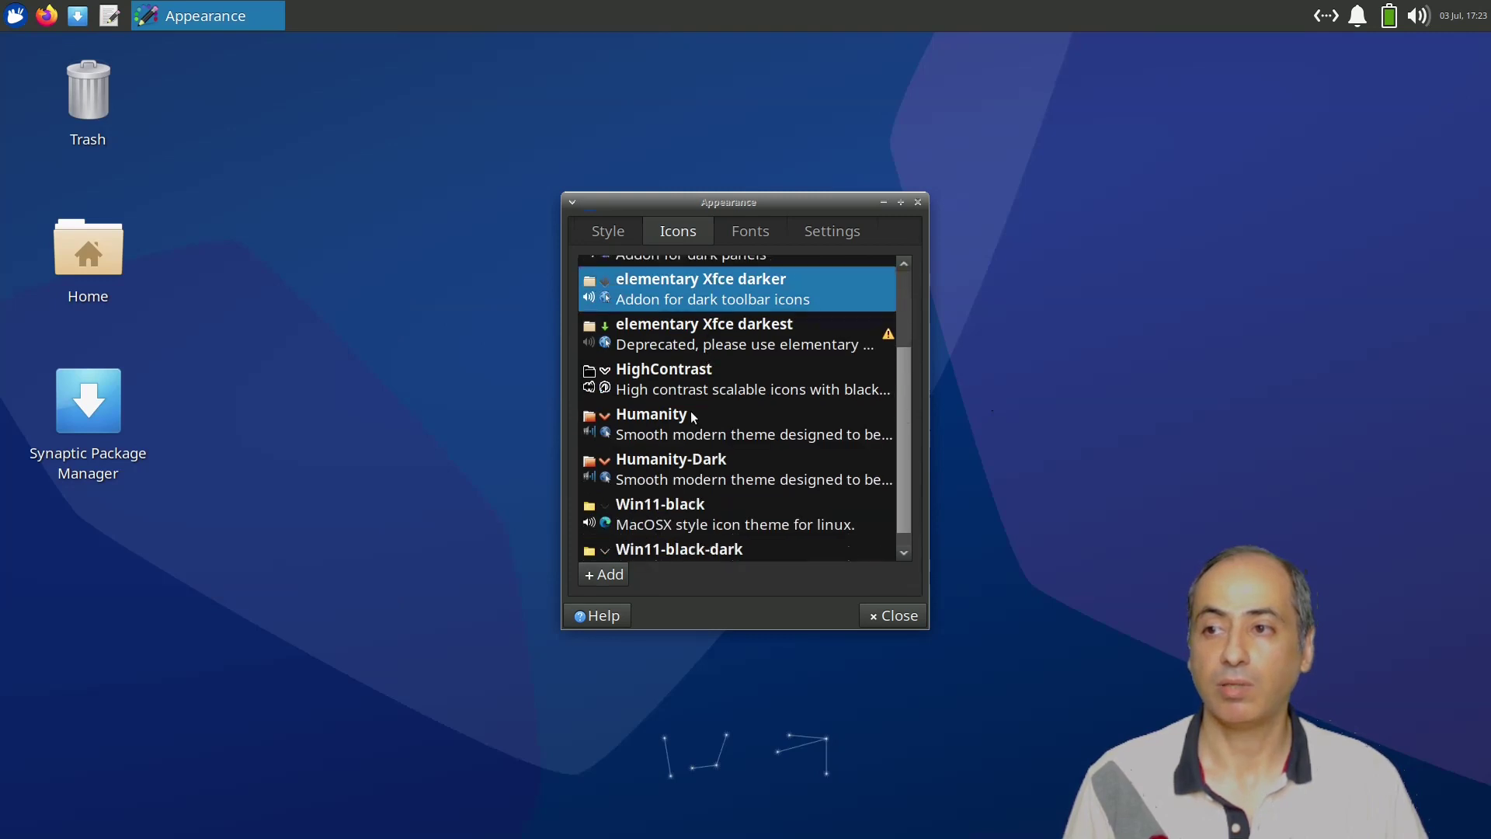
left_click(681, 468)
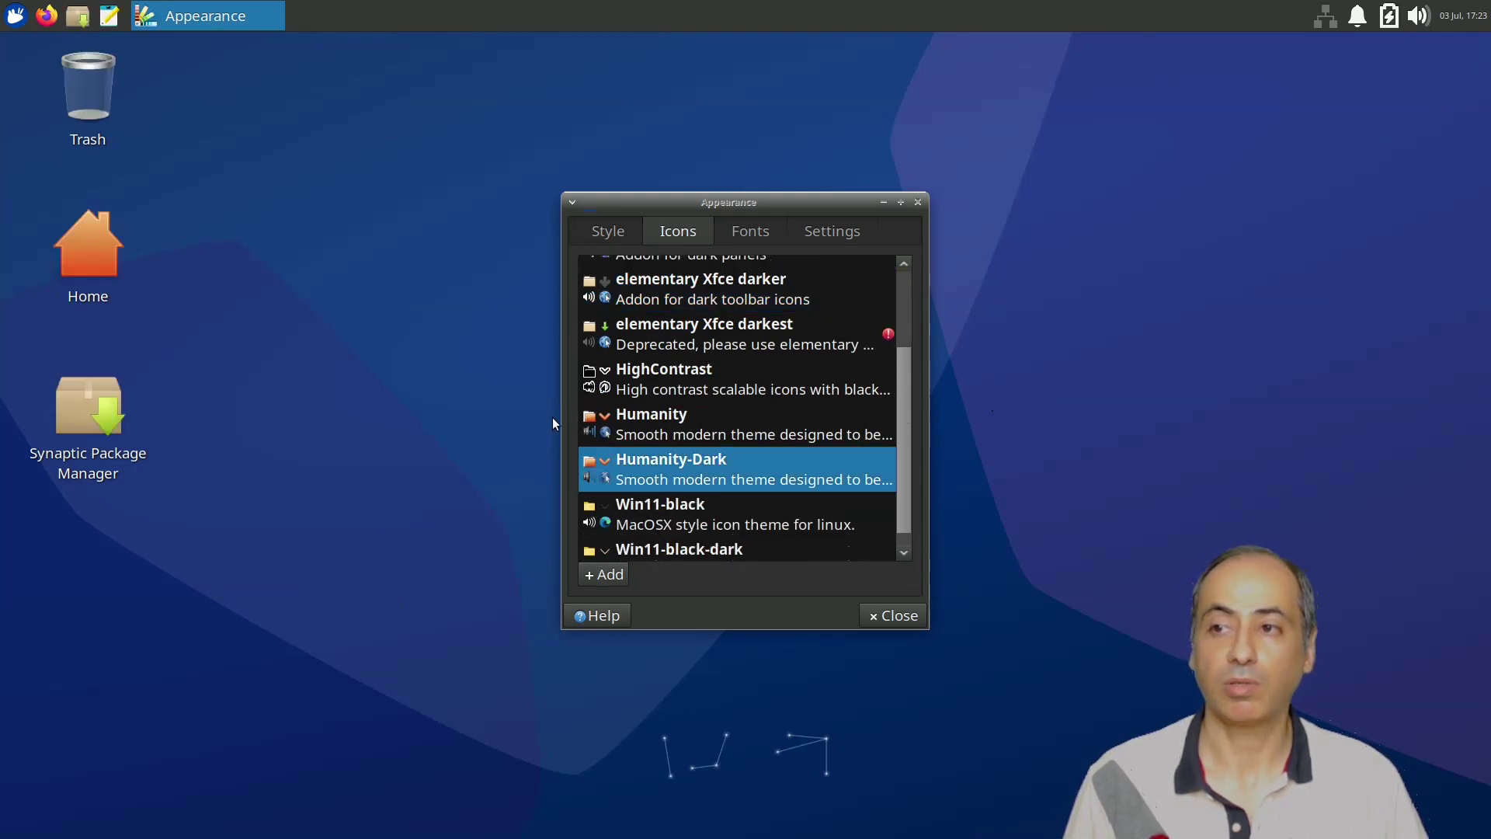
left_click(15, 17)
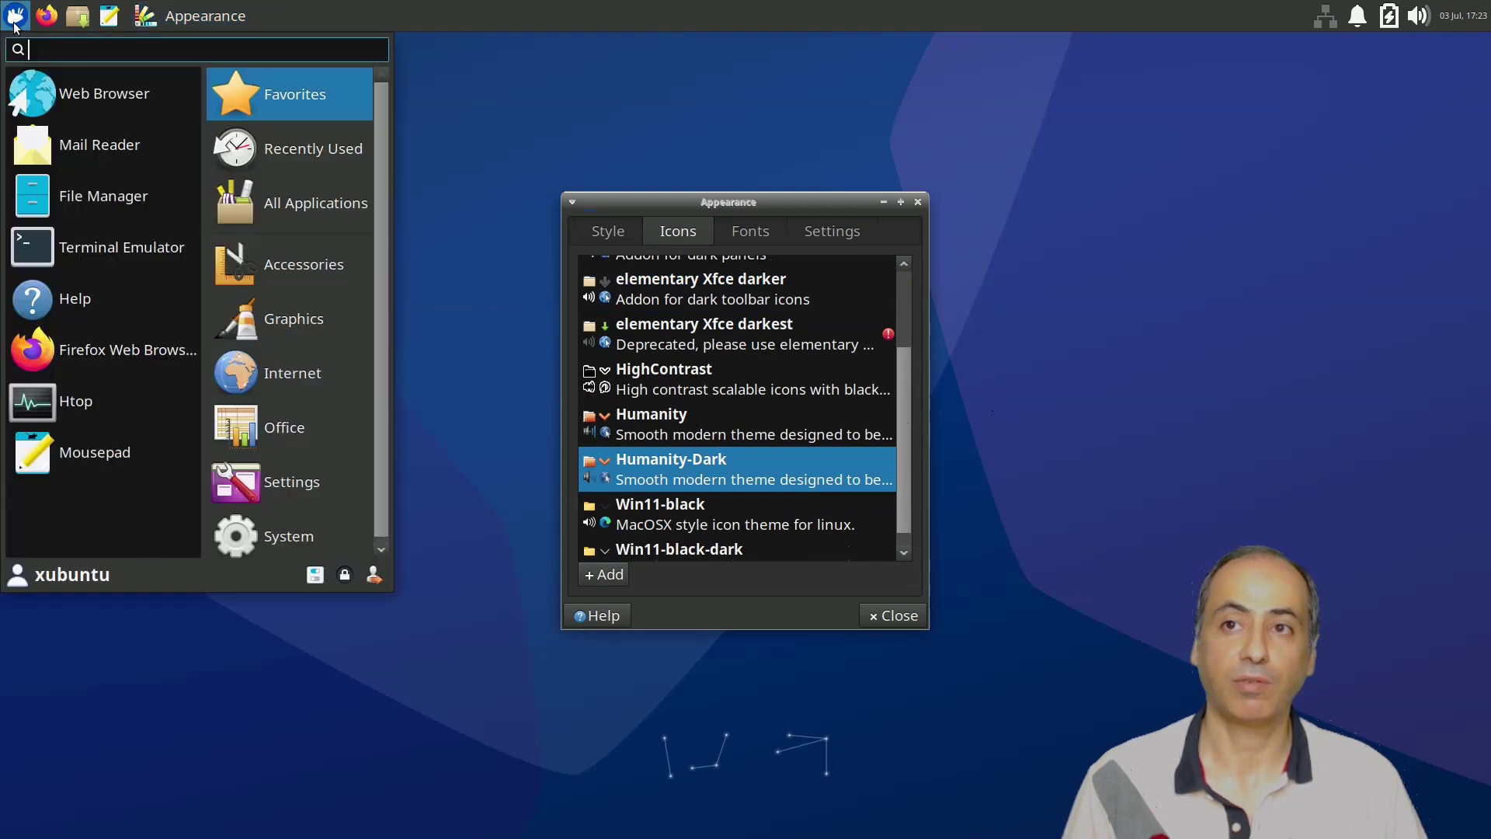
left_click(727, 431)
left_click(709, 540)
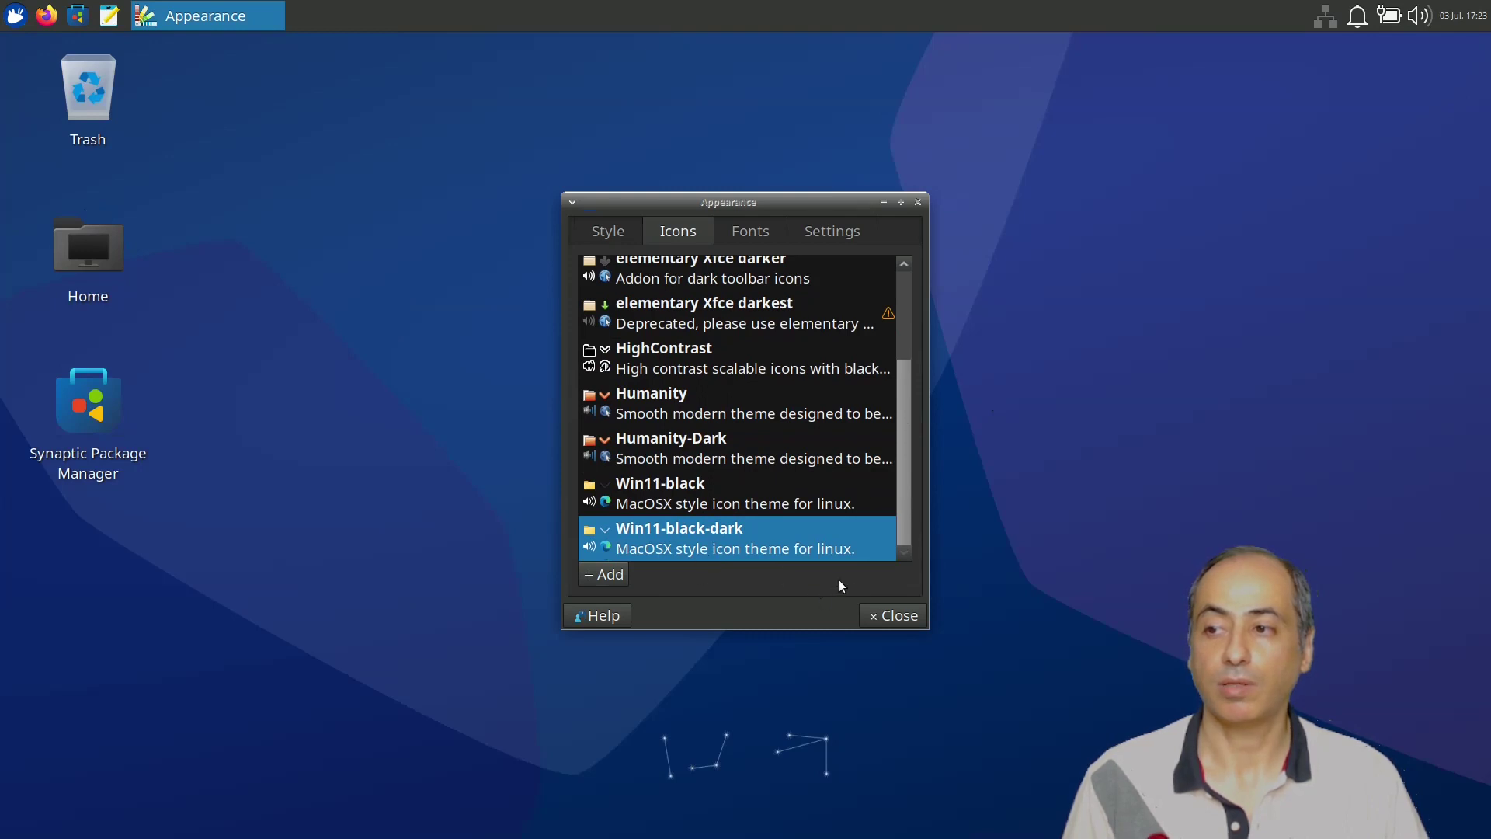
left_click(890, 623)
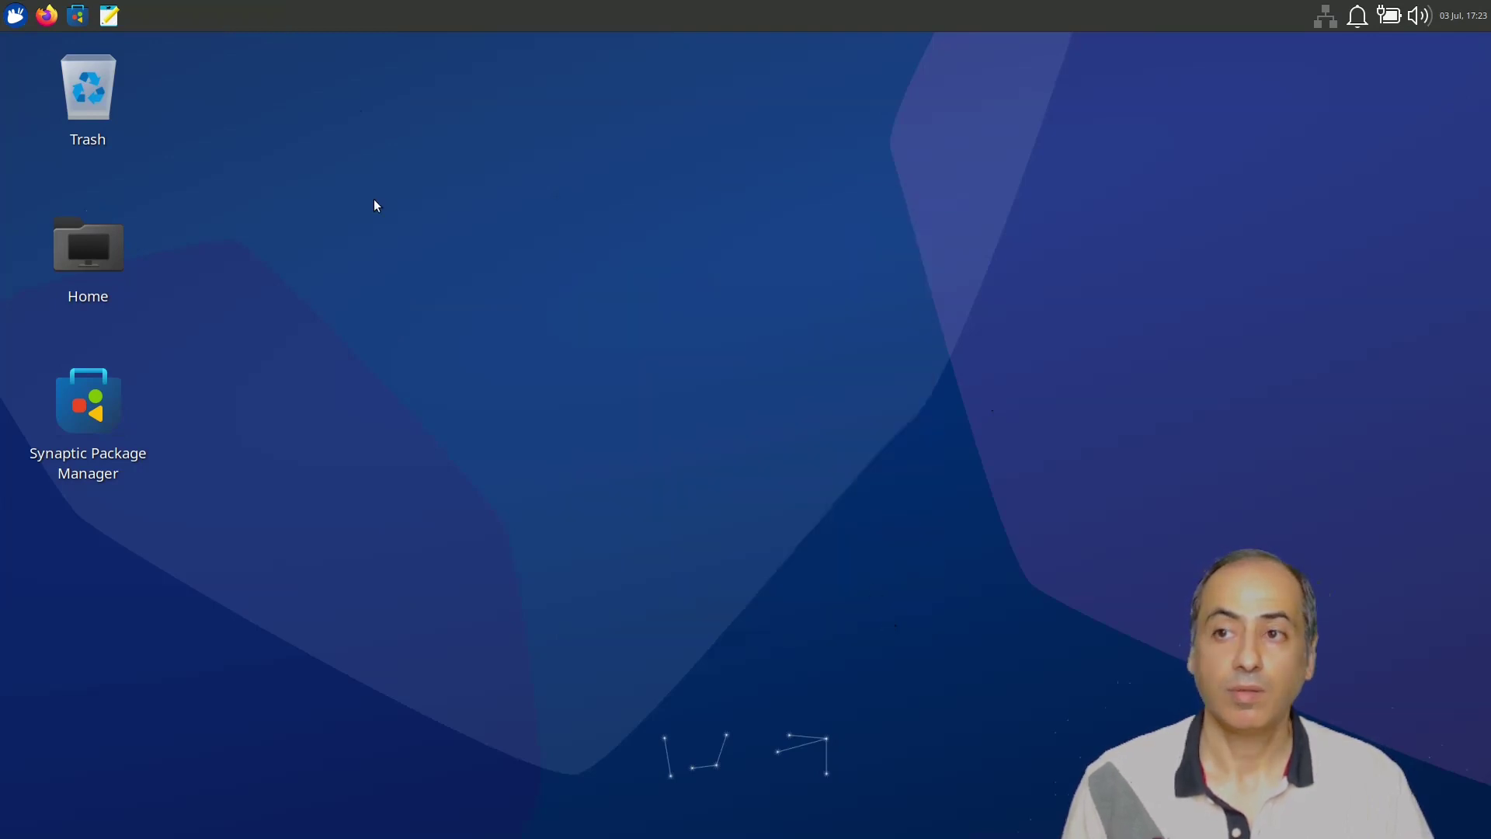
Add a Workspace Switcher to the top panel via Add New Items.
right_click(161, 8)
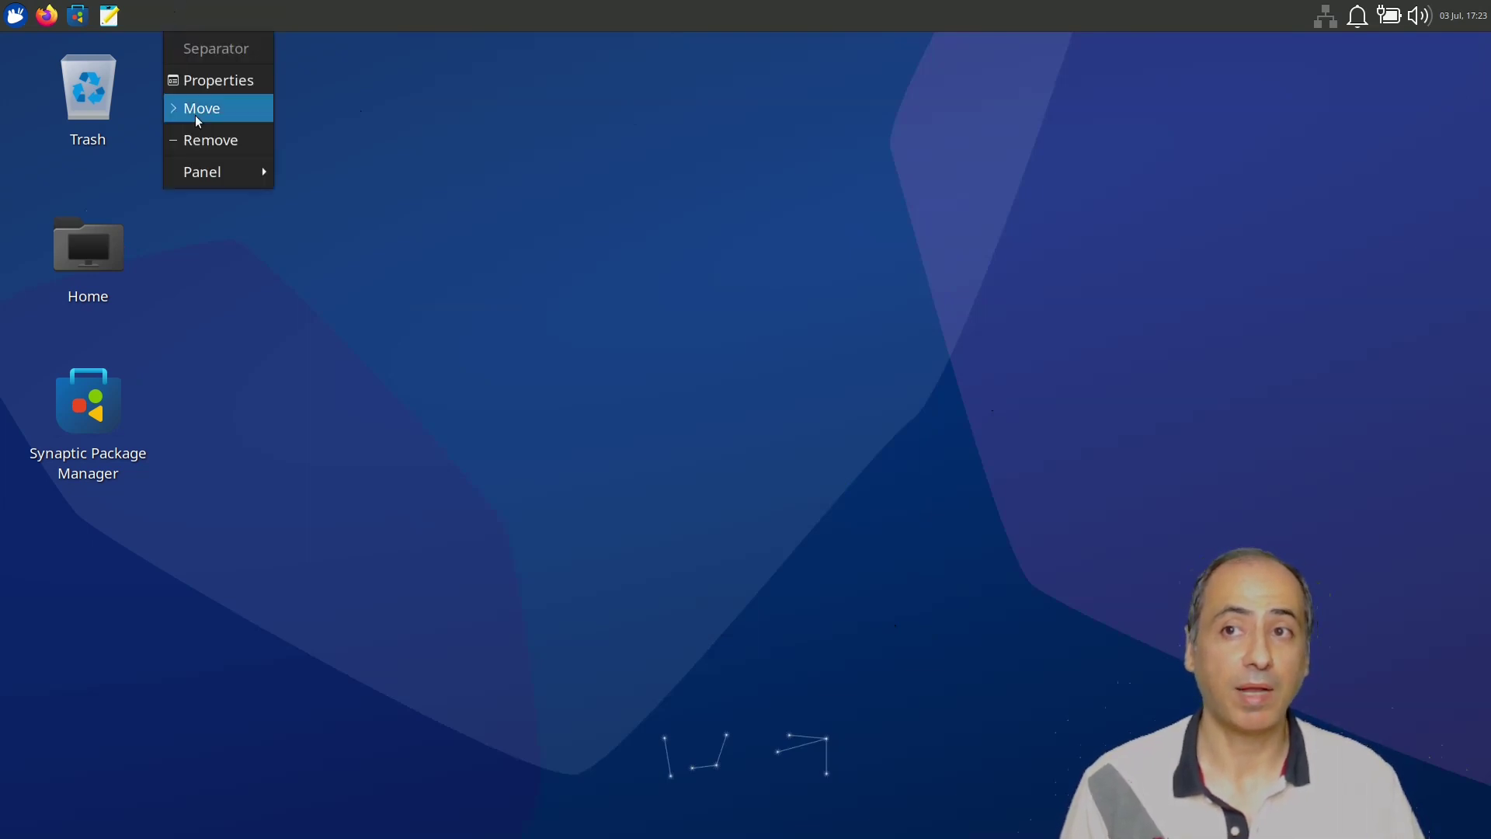
mouse_move(208, 167)
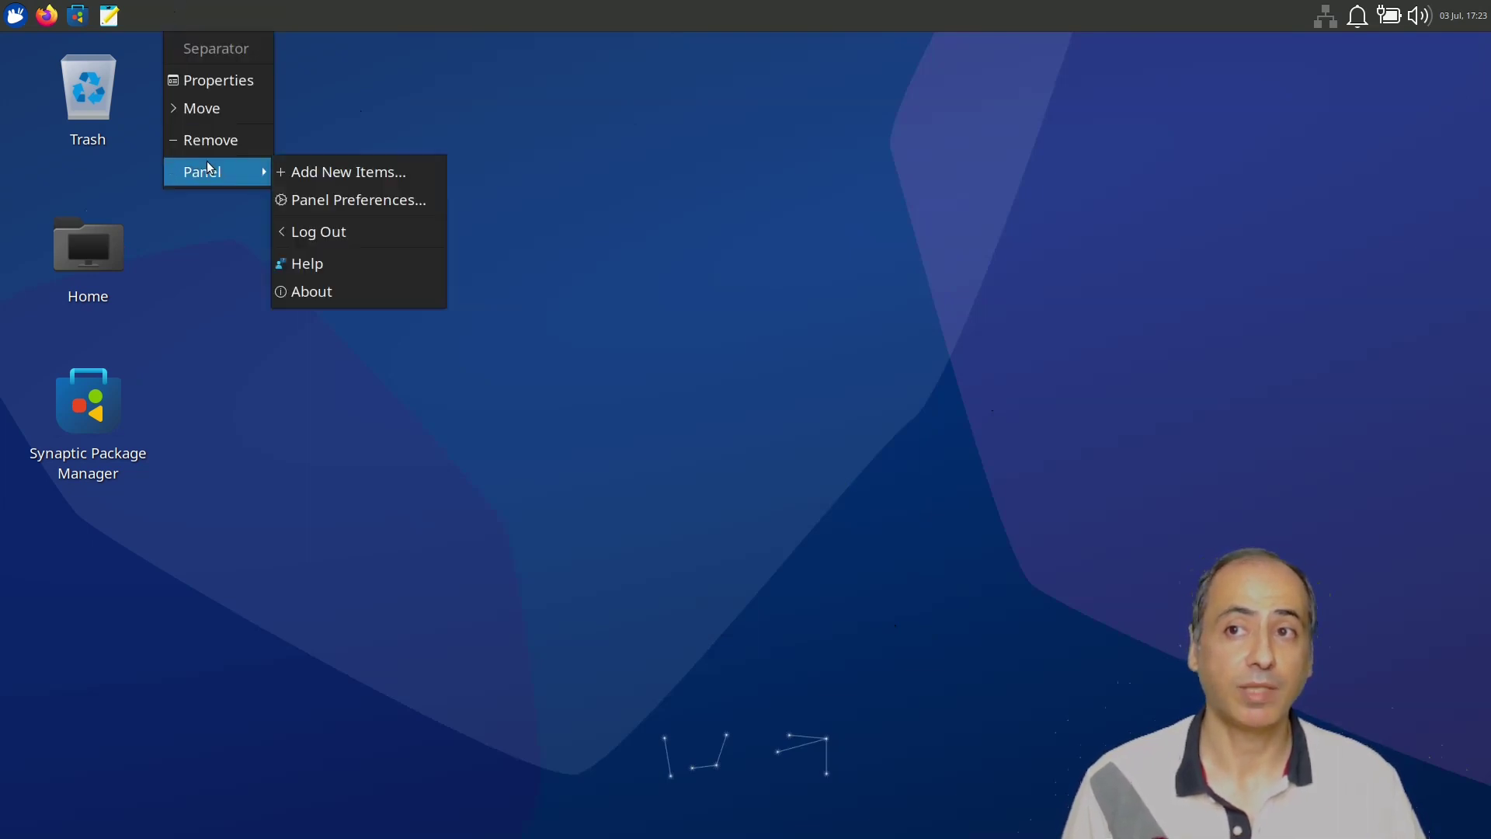
left_click(354, 179)
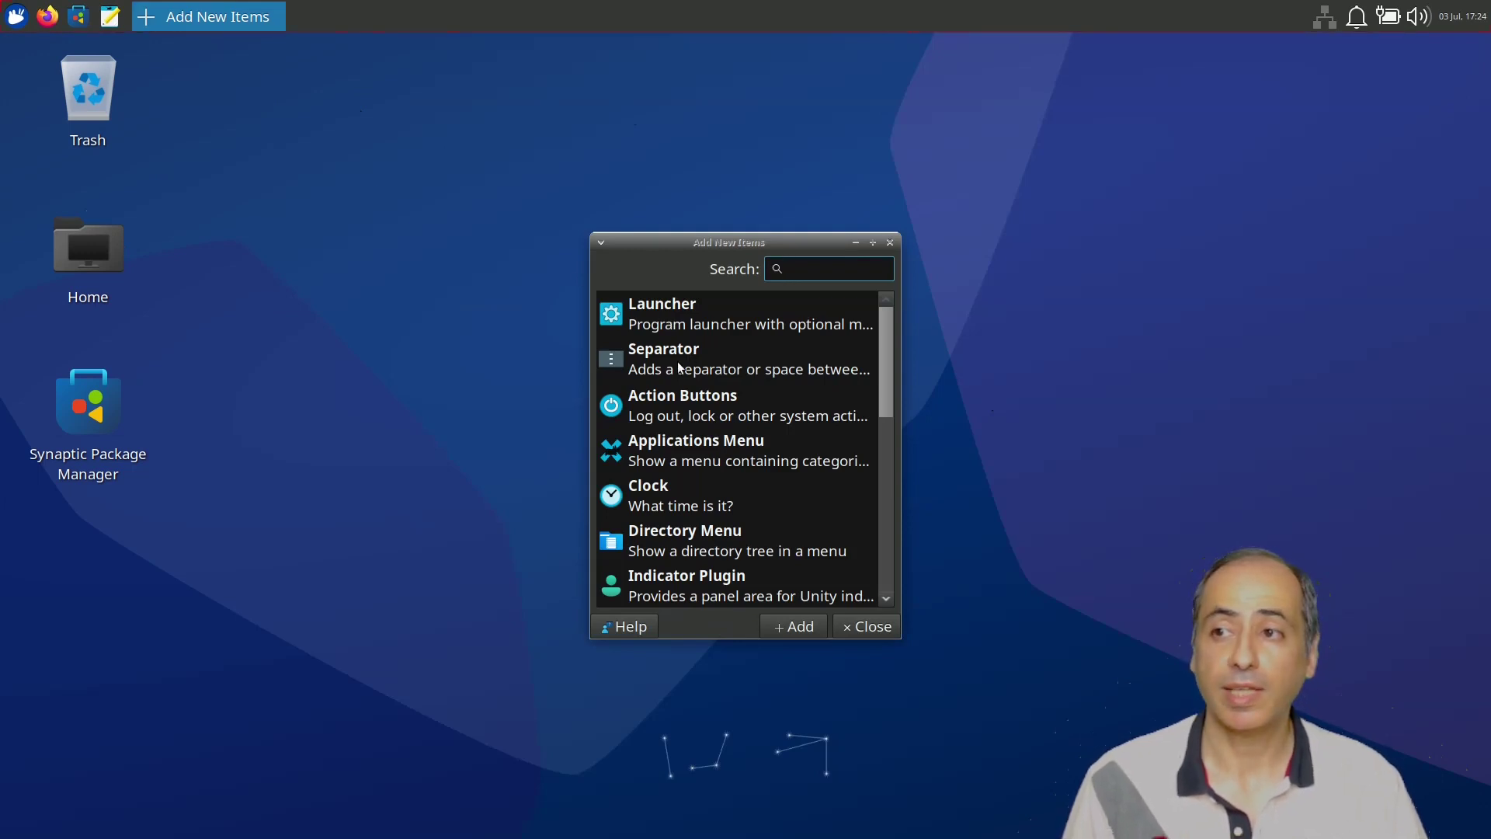
scroll(700, 472, "down", 5)
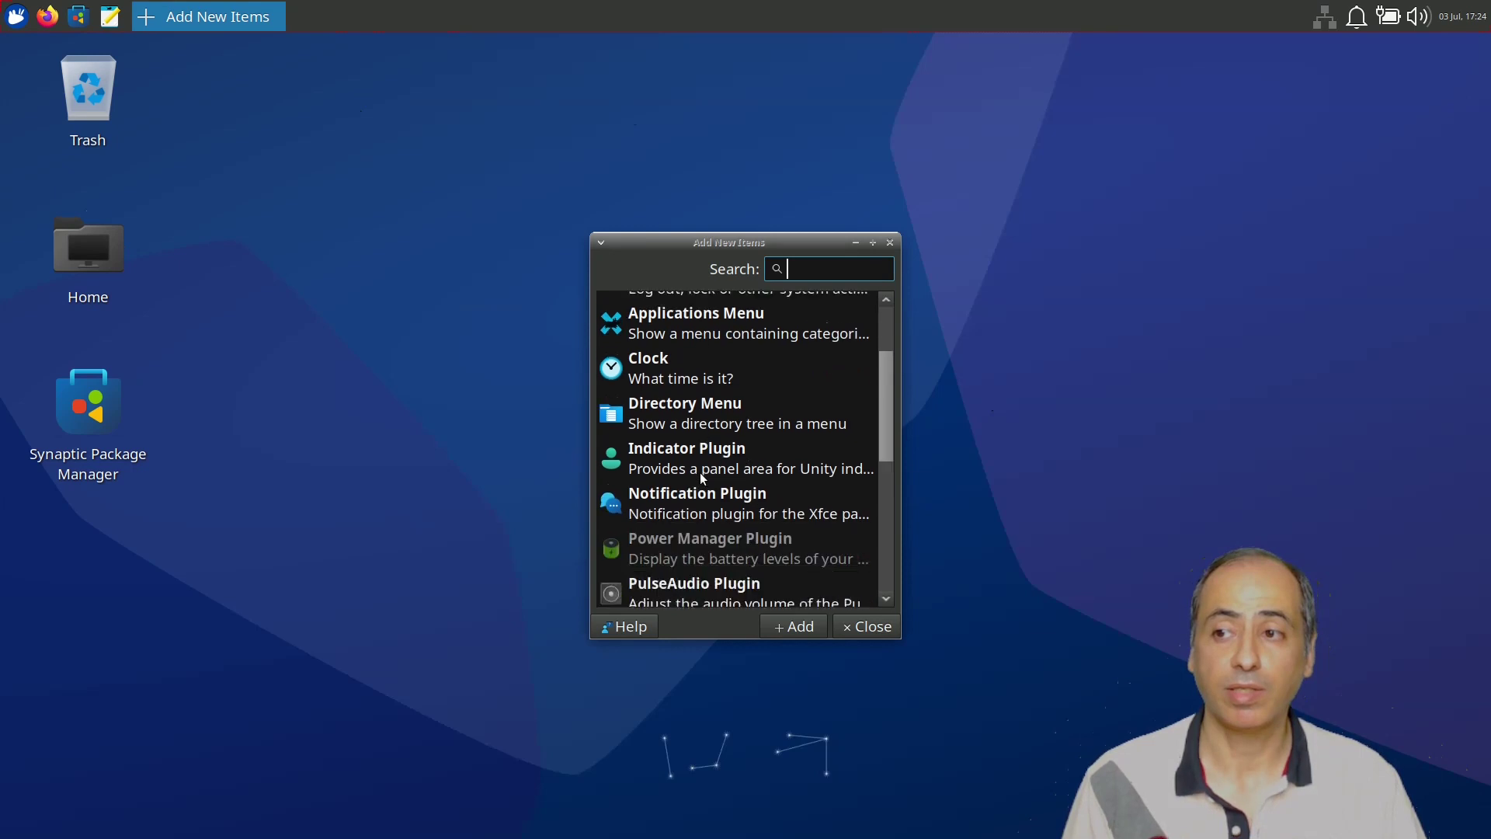
scroll(699, 474, "down", 3)
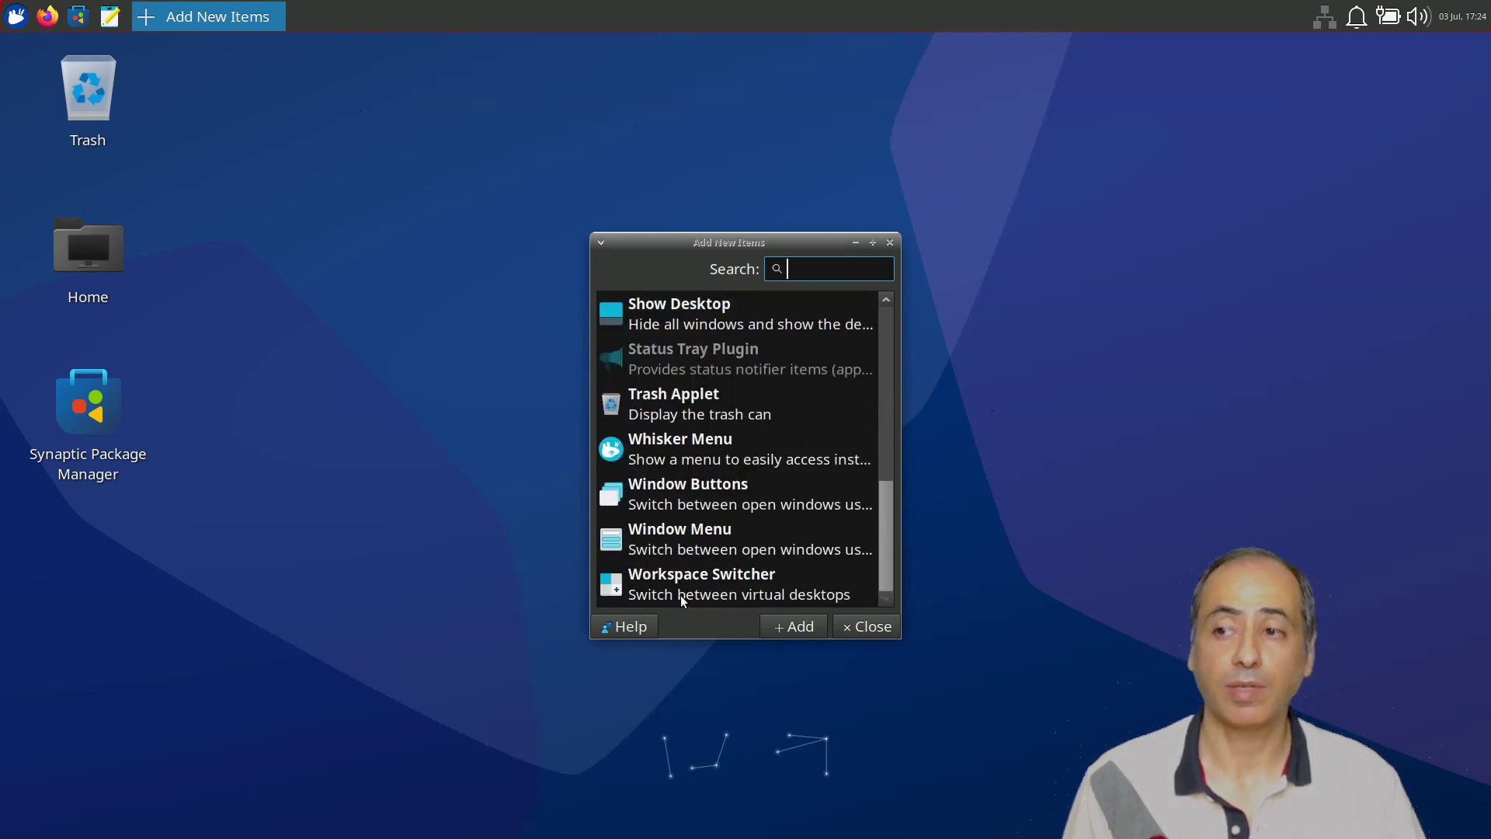
left_click(656, 573)
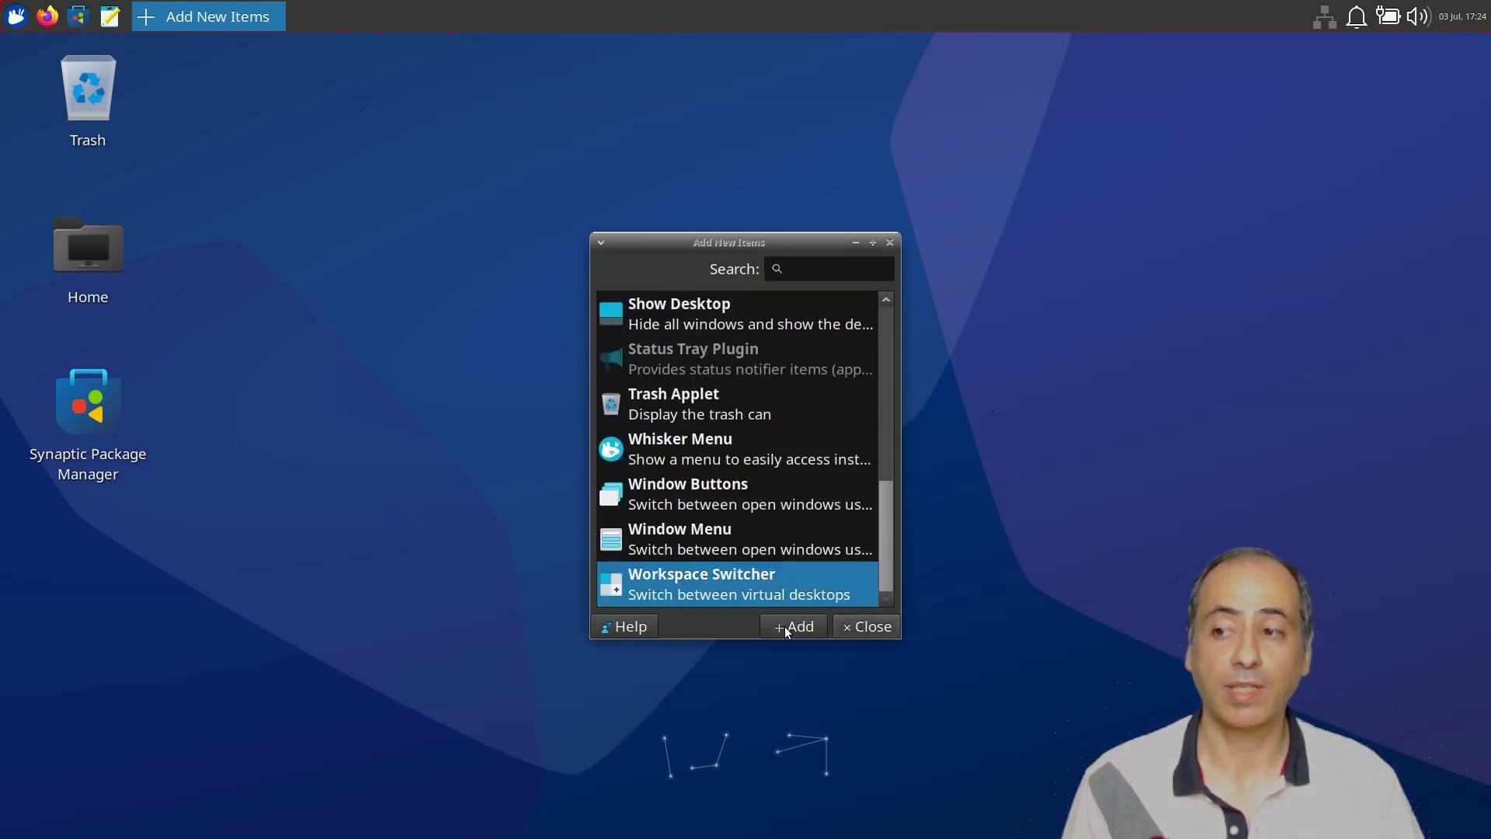
left_click(784, 626)
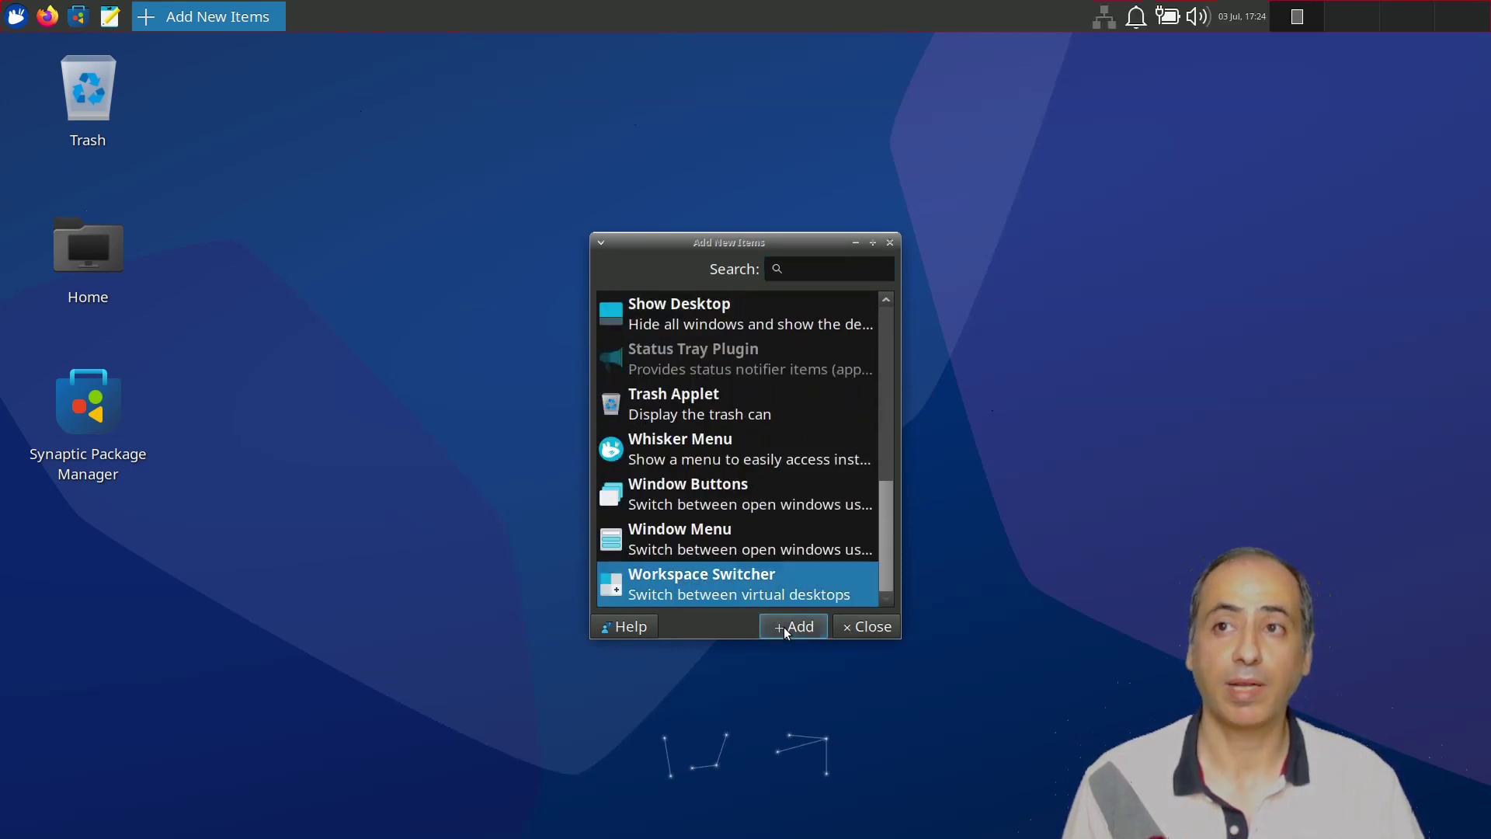
Move the Workspace Switcher to sit right after the launchers and close the dialog.
right_click(1368, 21)
mouse_move(1287, 202)
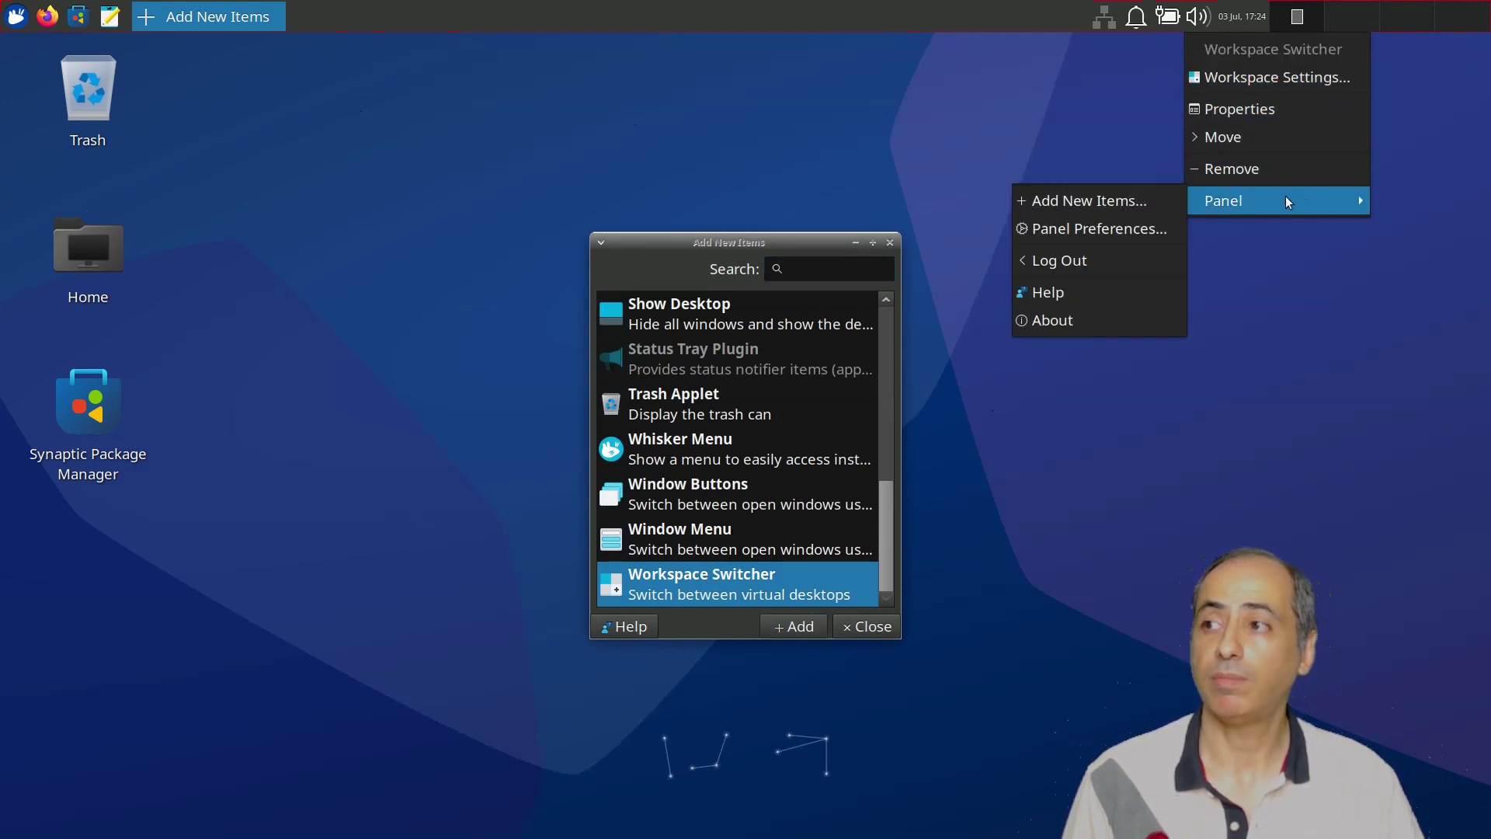
left_click(1223, 137)
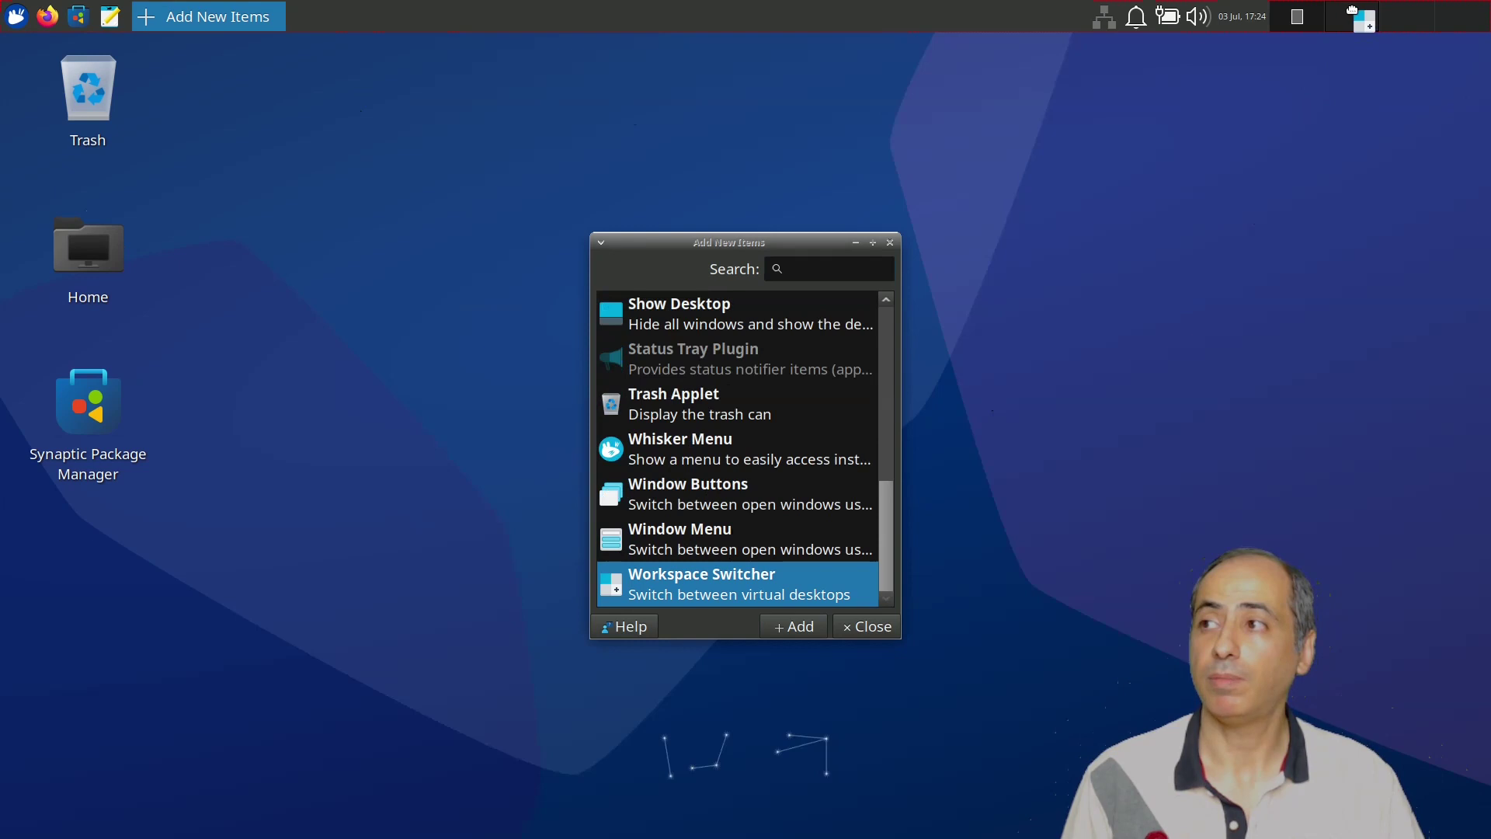
left_click(148, 17)
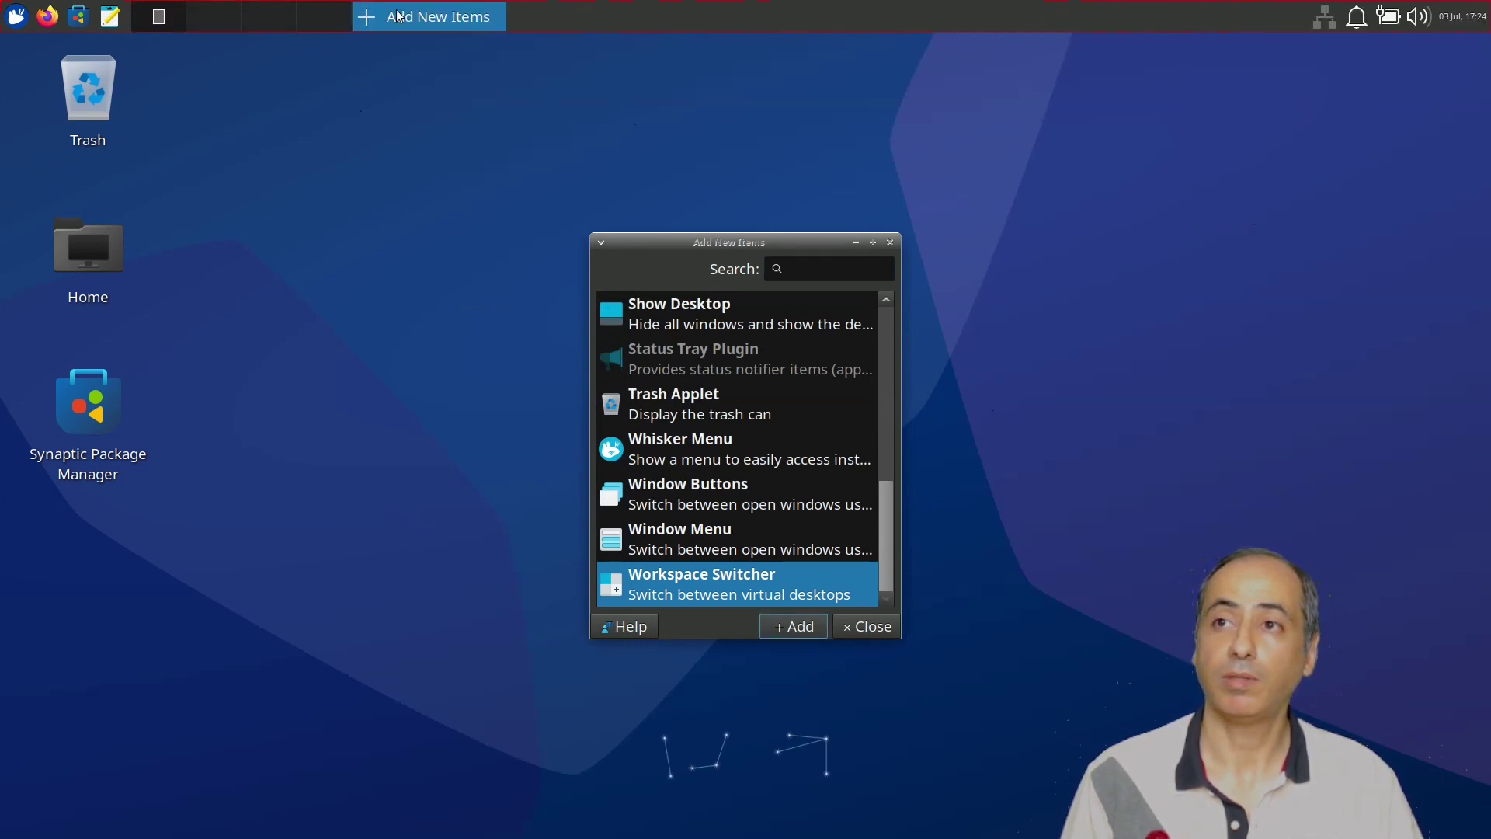
left_click(865, 627)
Inspect the workspace names and margin settings in Workspace settings, then close it.
right_click(269, 11)
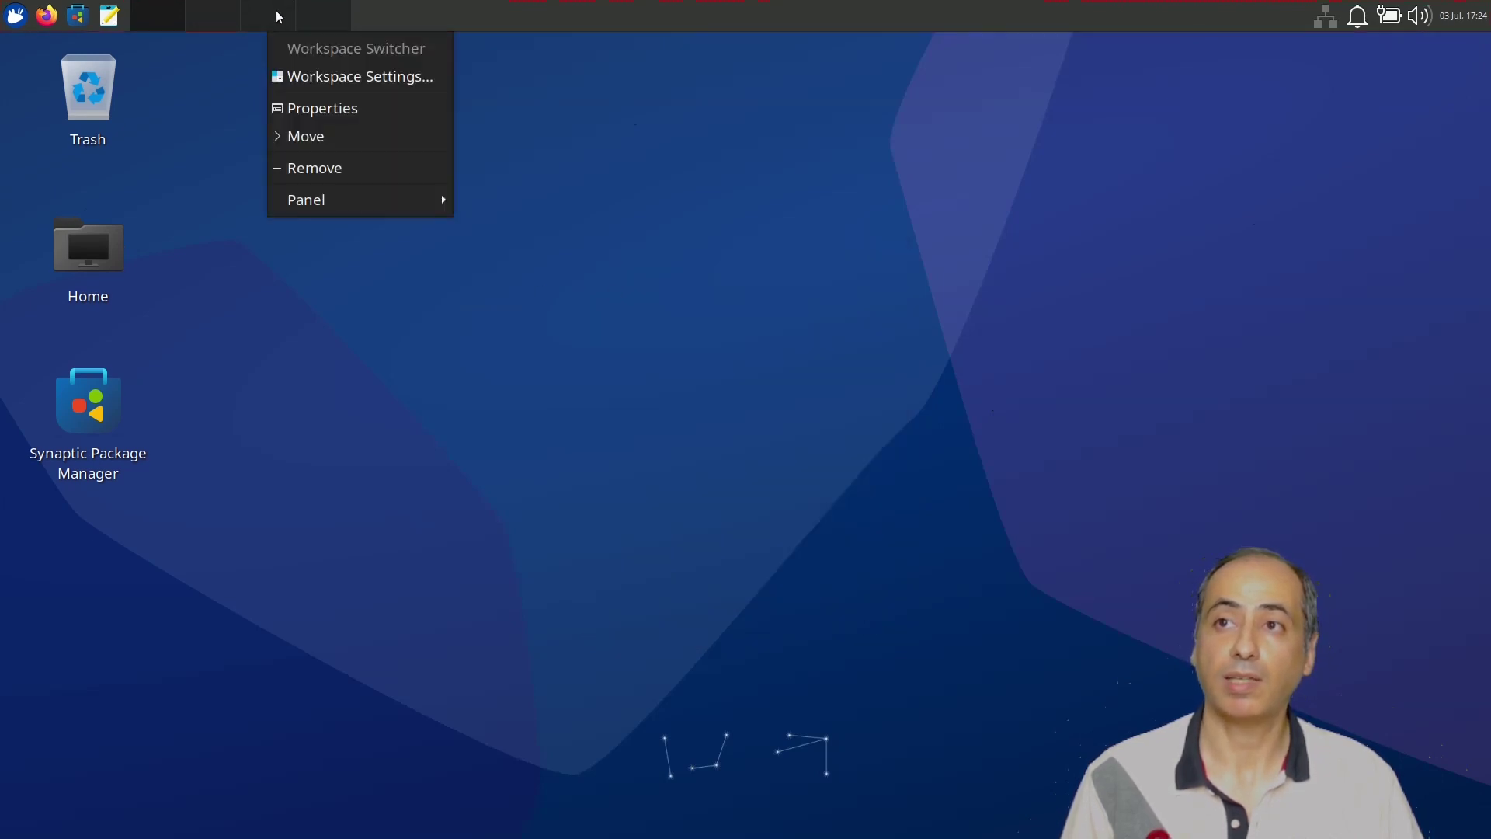
left_click(336, 78)
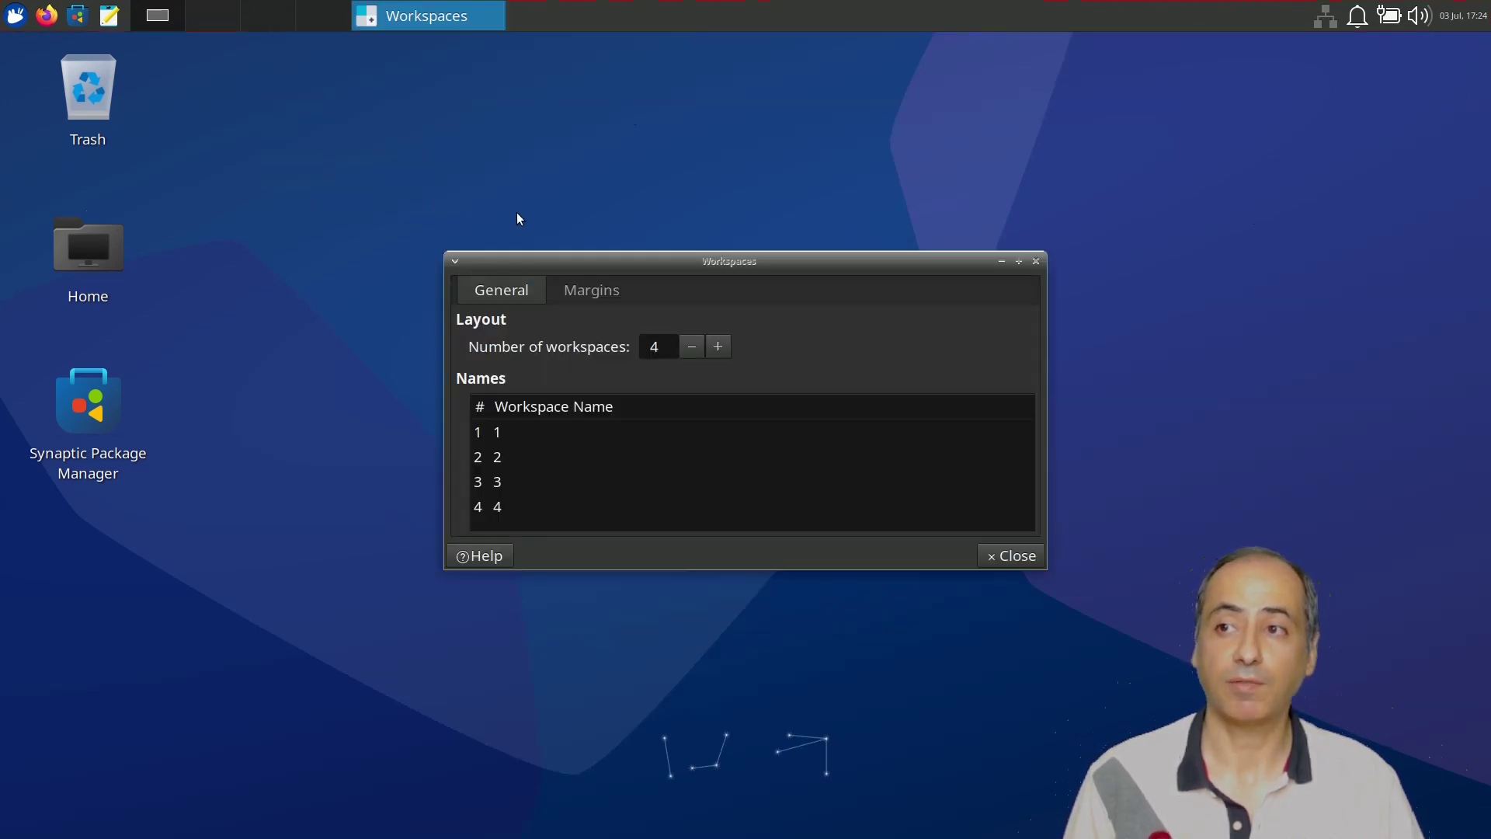
left_click(501, 436)
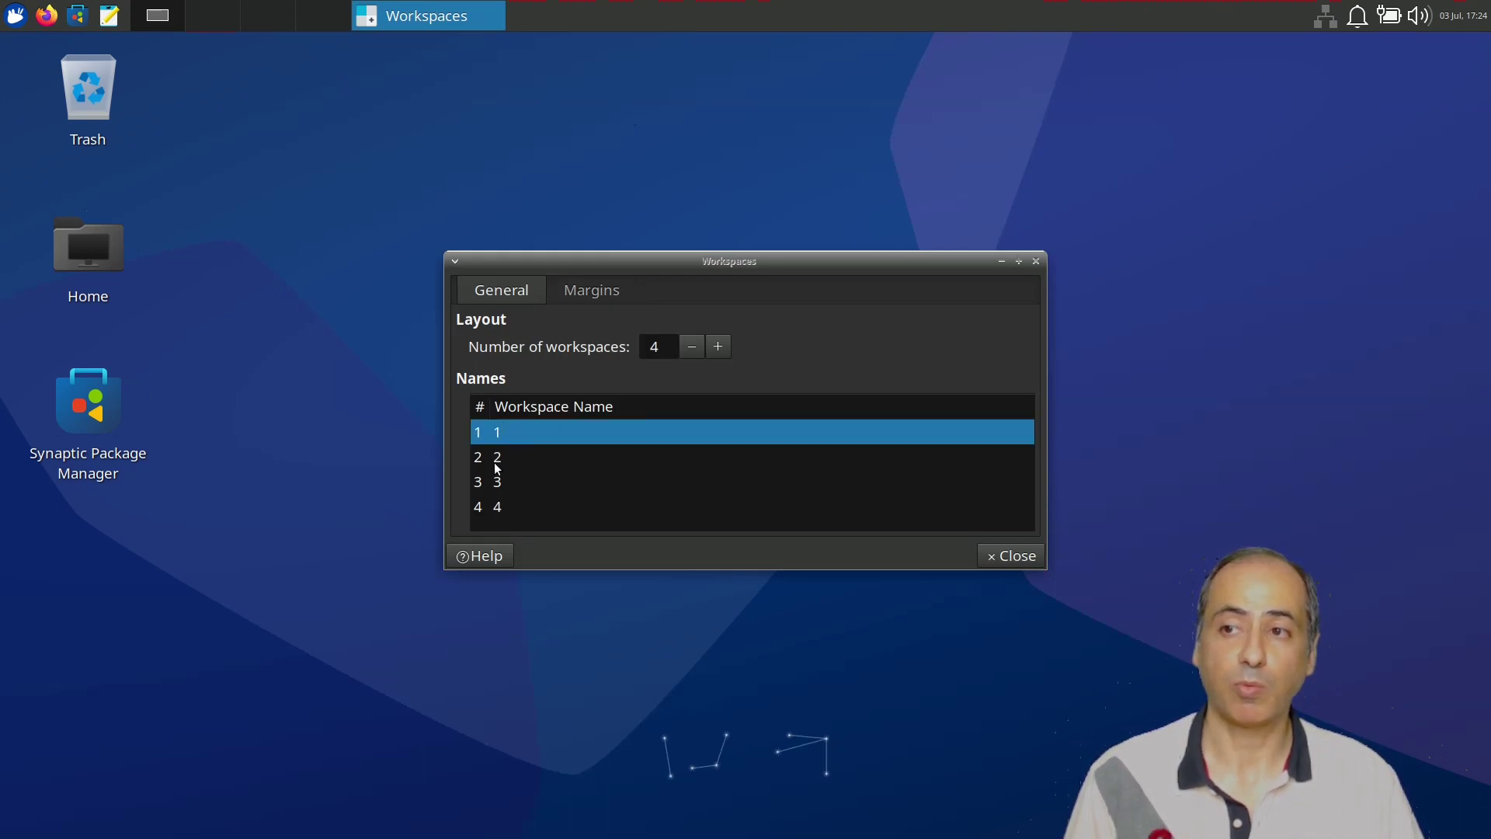
left_click(497, 463)
left_click(513, 461)
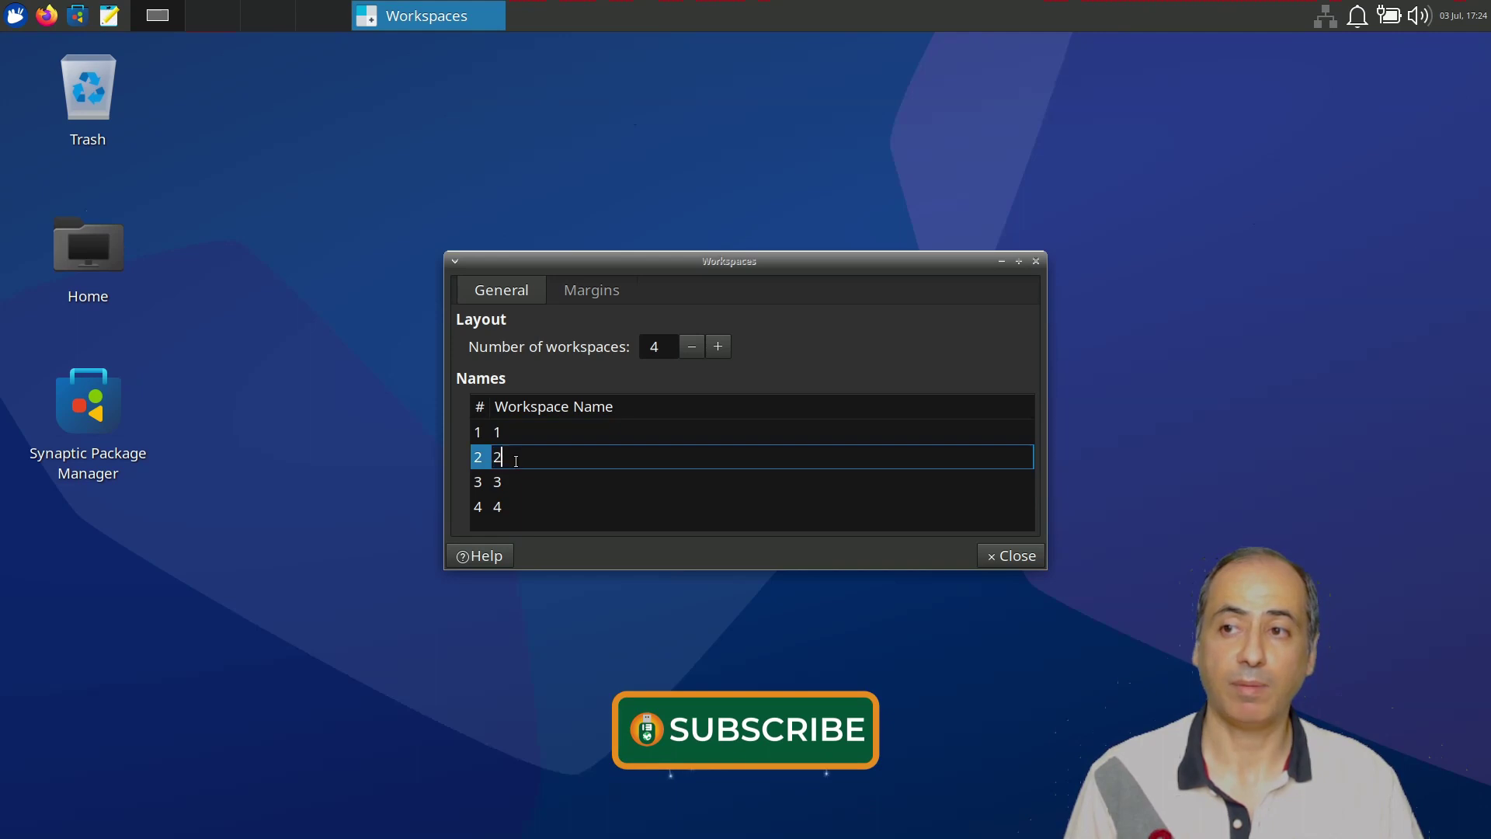
left_click(534, 480)
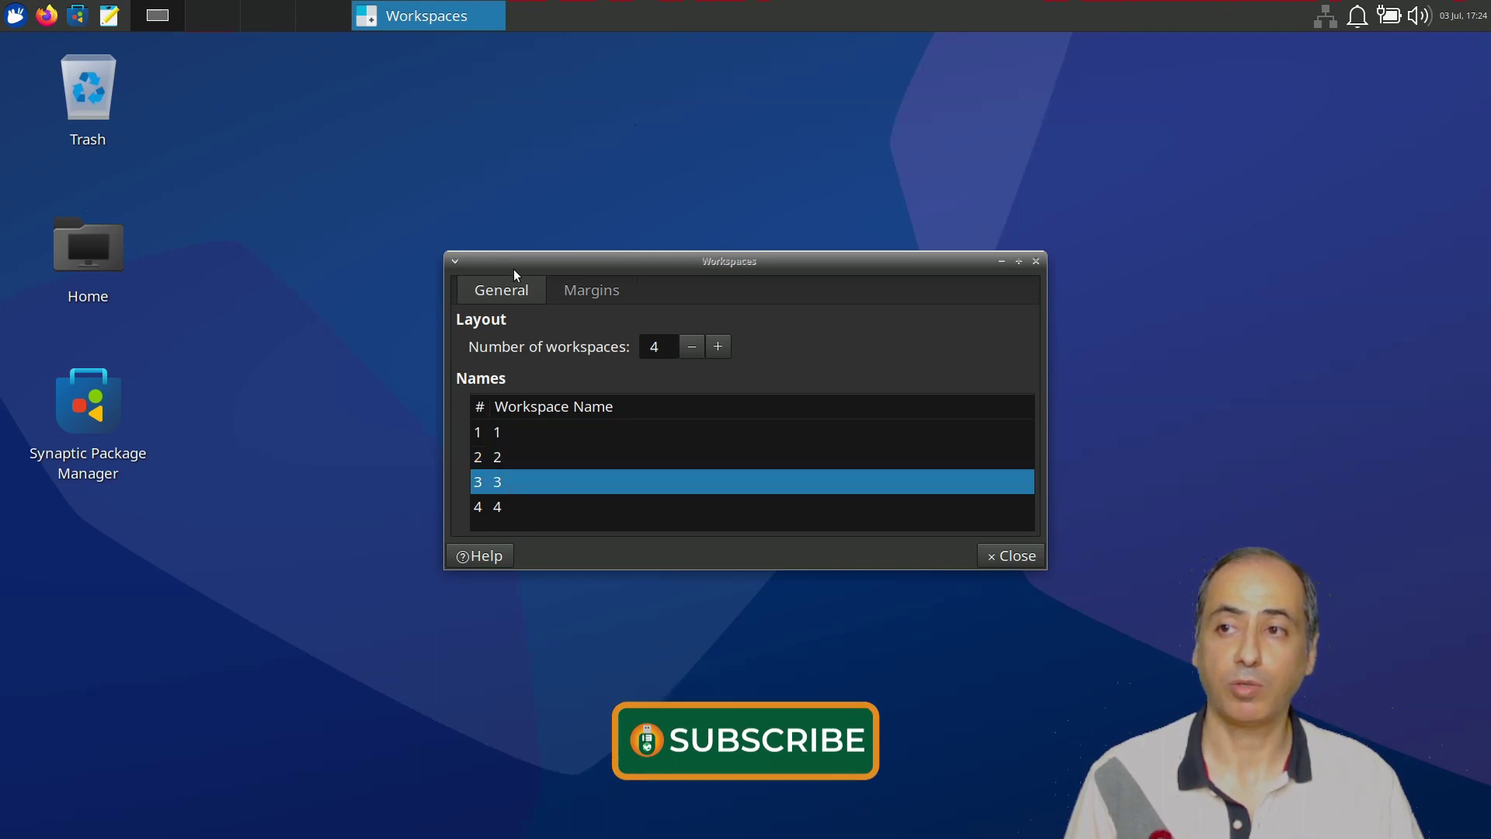
left_click(572, 290)
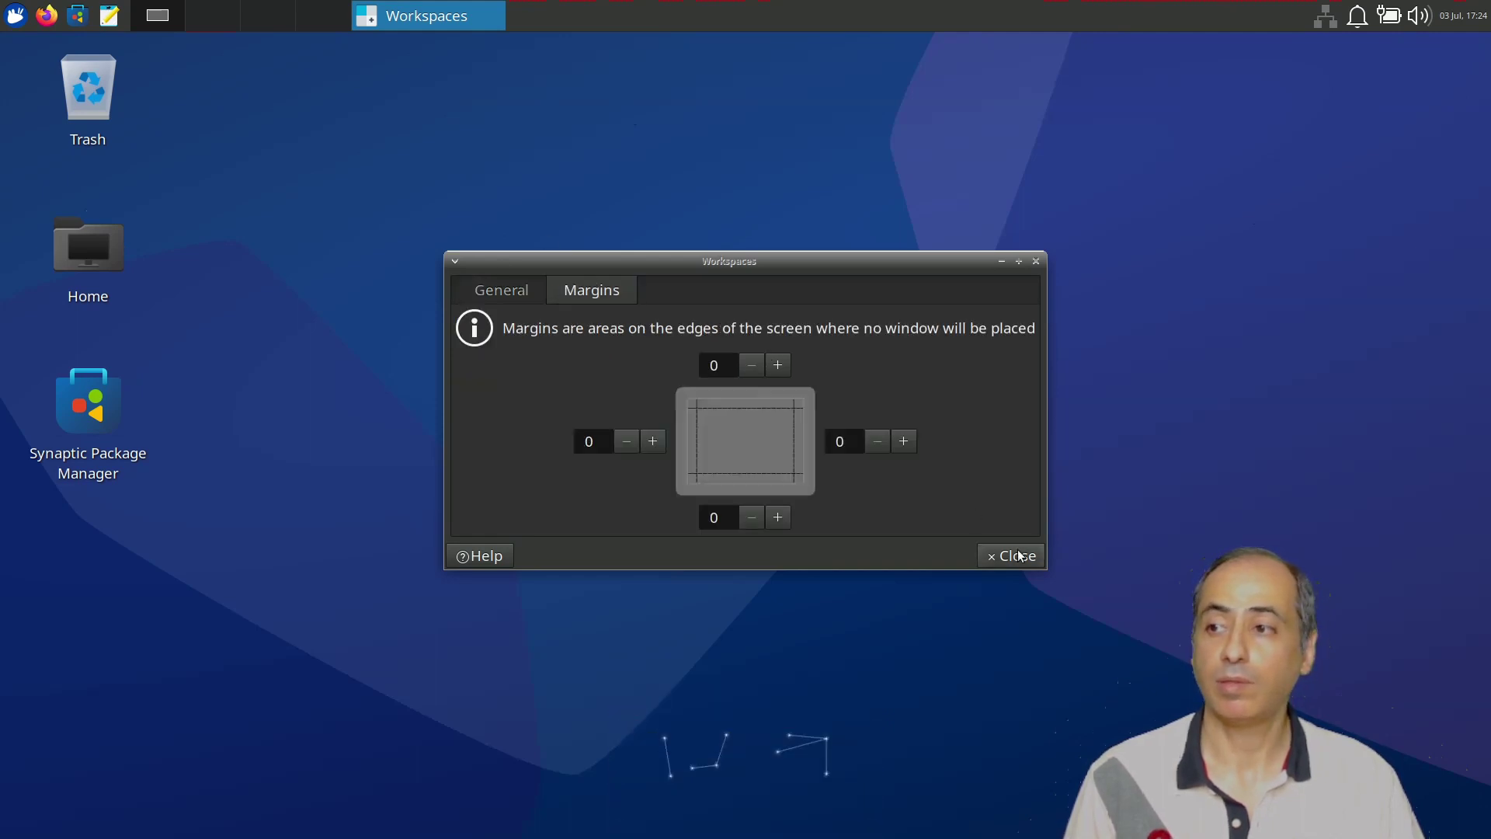
key("Escape")
Set the workspace switcher's appearance to Buttons in its Properties.
right_click(281, 11)
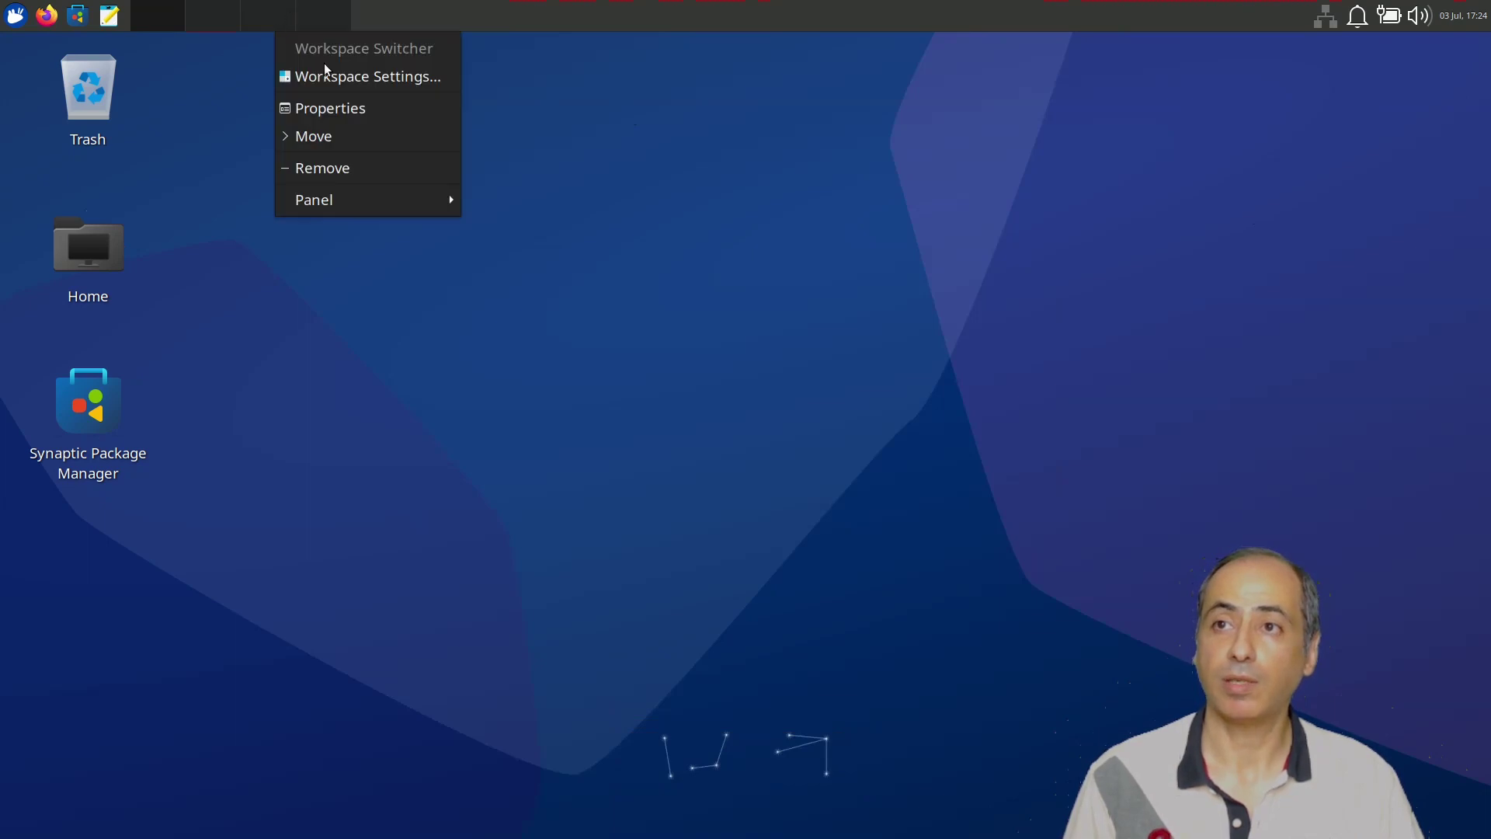
left_click(345, 109)
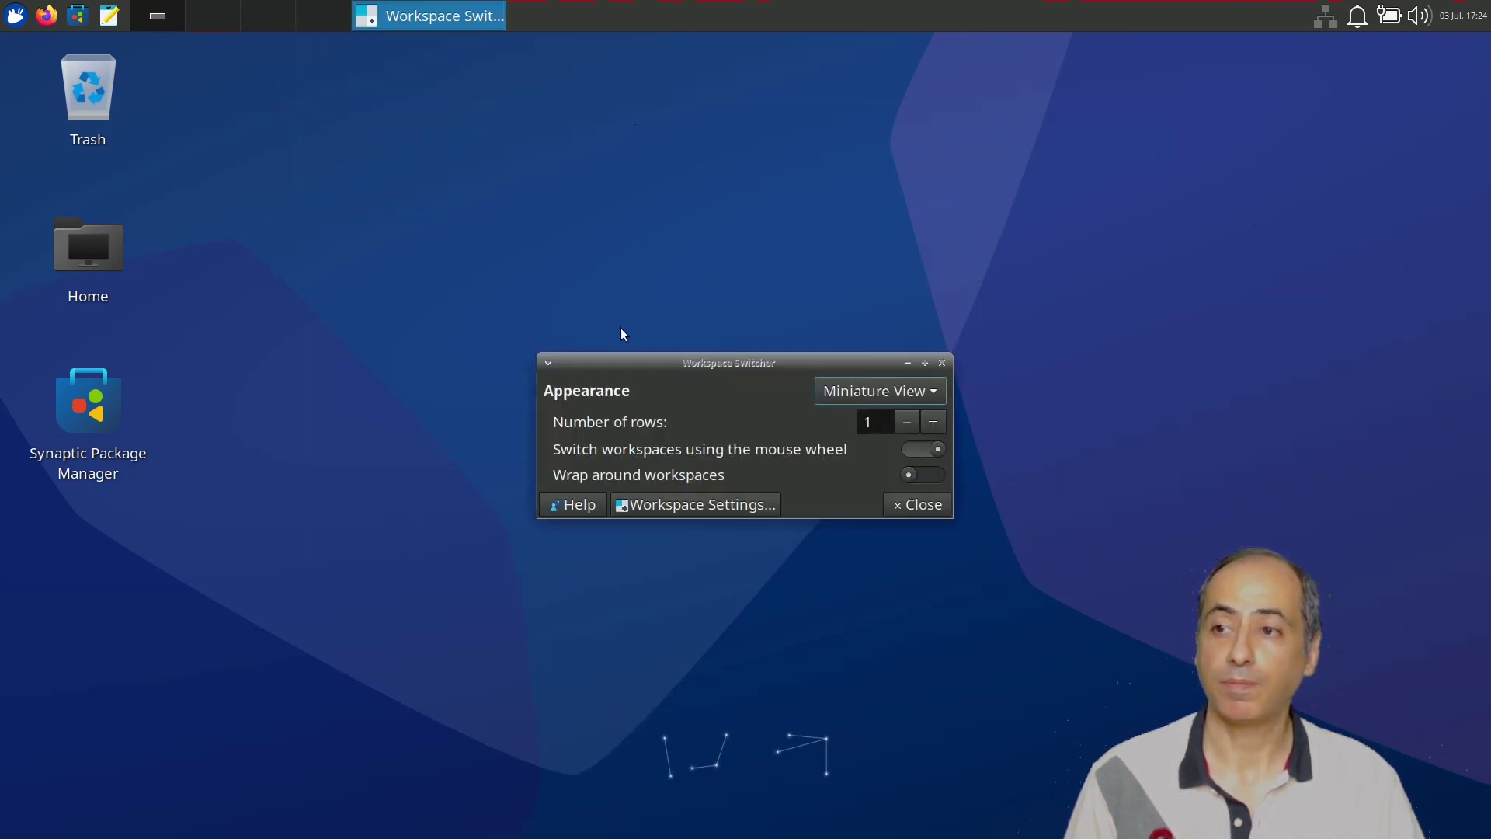
left_click(908, 390)
left_click(908, 362)
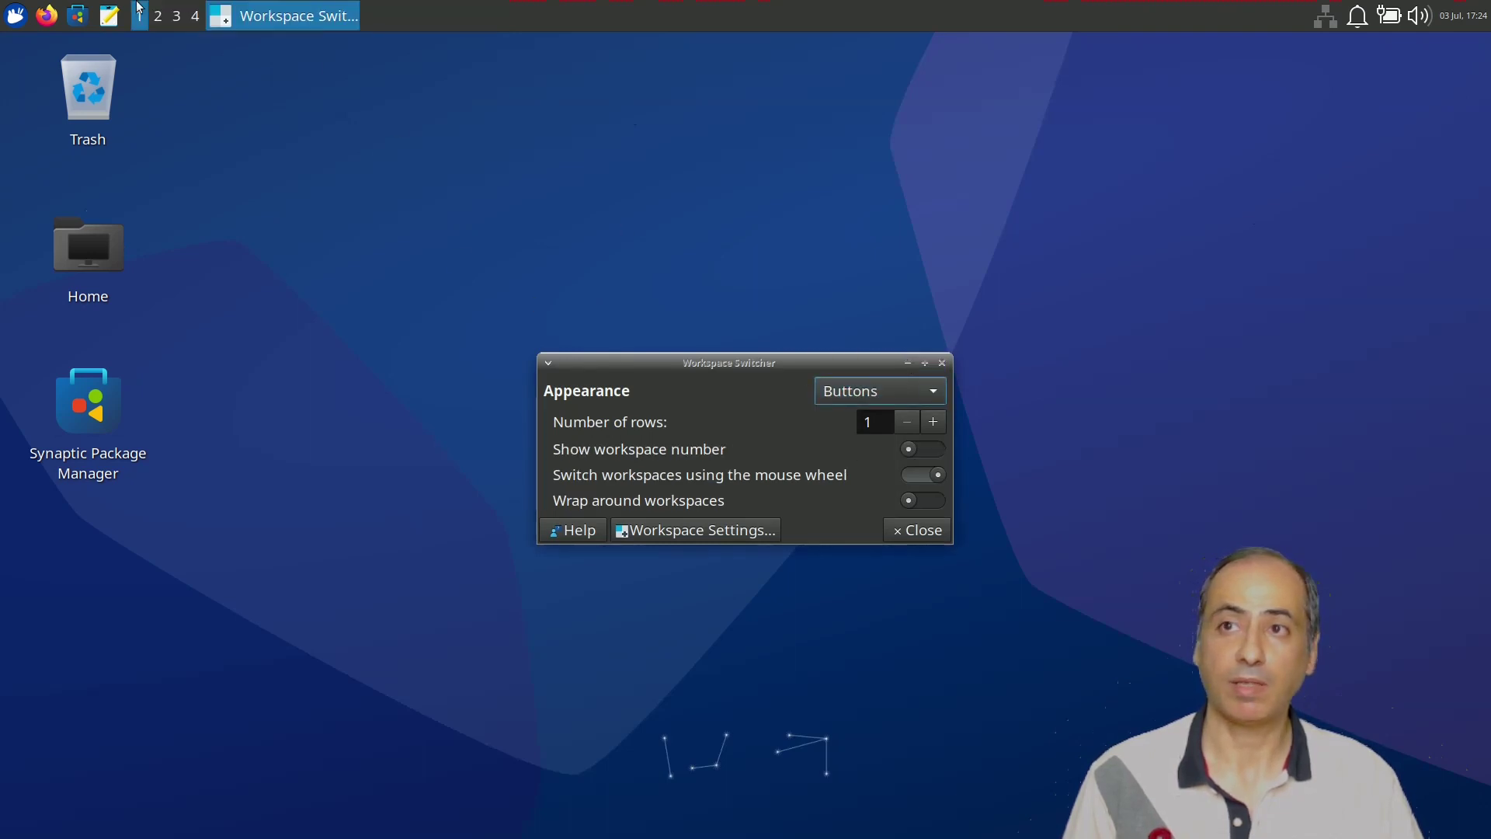
Test the numbered workspace buttons 1–4, ending on workspace 3.
left_click(158, 17)
left_click(176, 22)
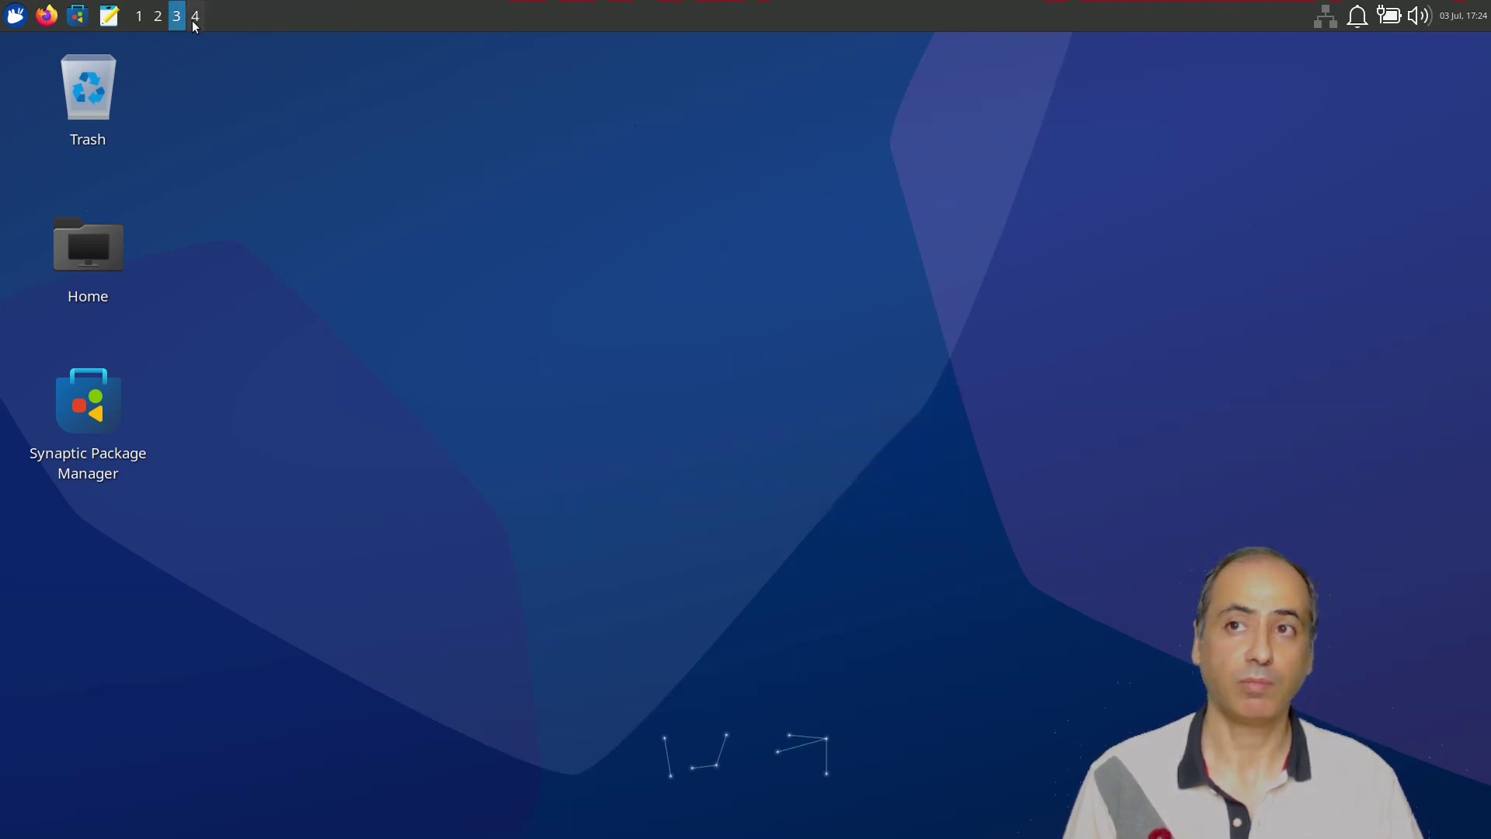
left_click(139, 17)
left_click(158, 18)
left_click(194, 17)
left_click(178, 17)
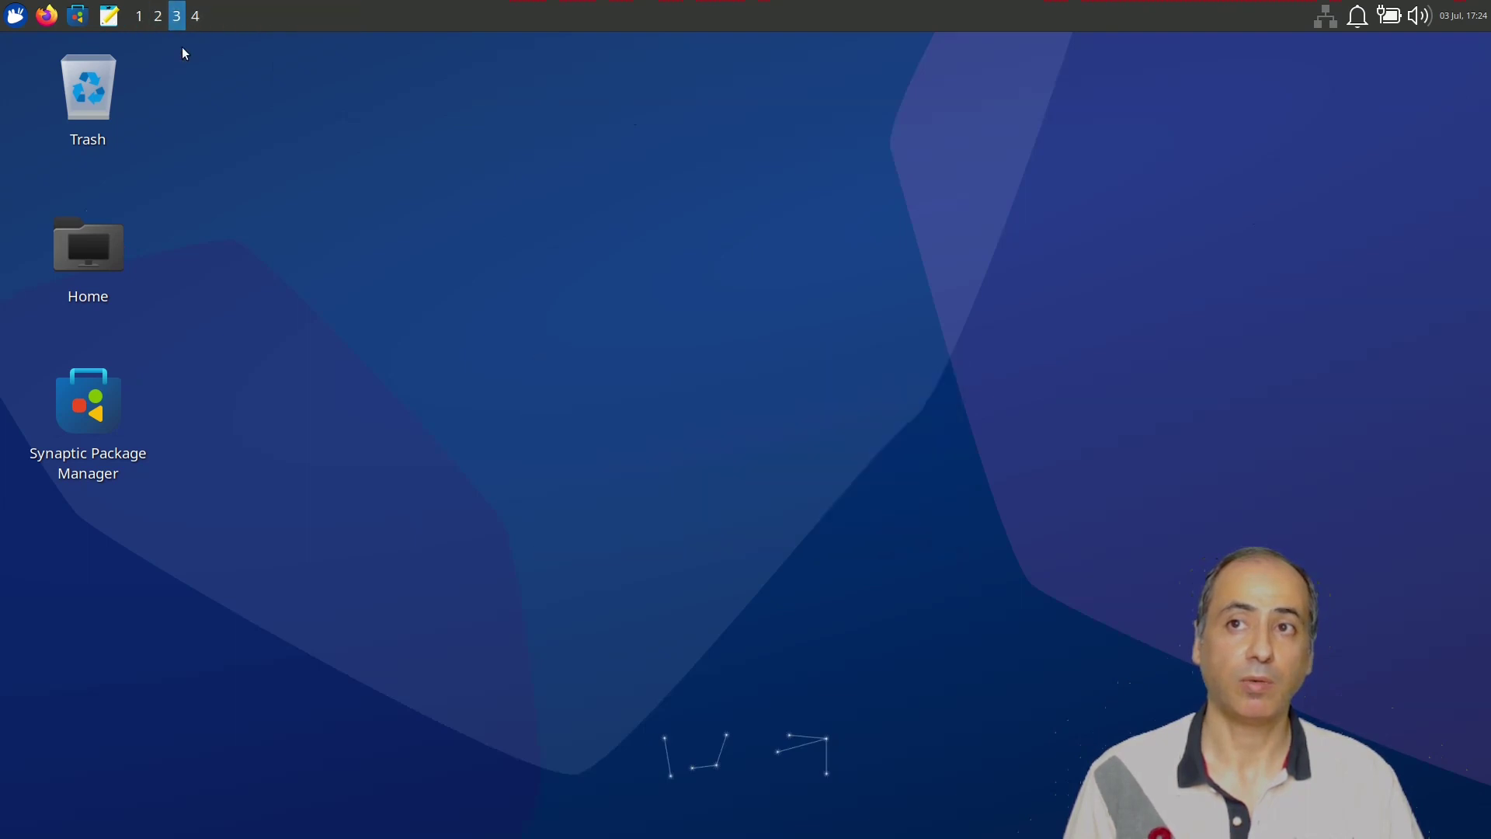
right_click(268, 8)
Add a new empty Panel 2 in Panel Preferences and drag it to the bottom centre.
mouse_move(326, 176)
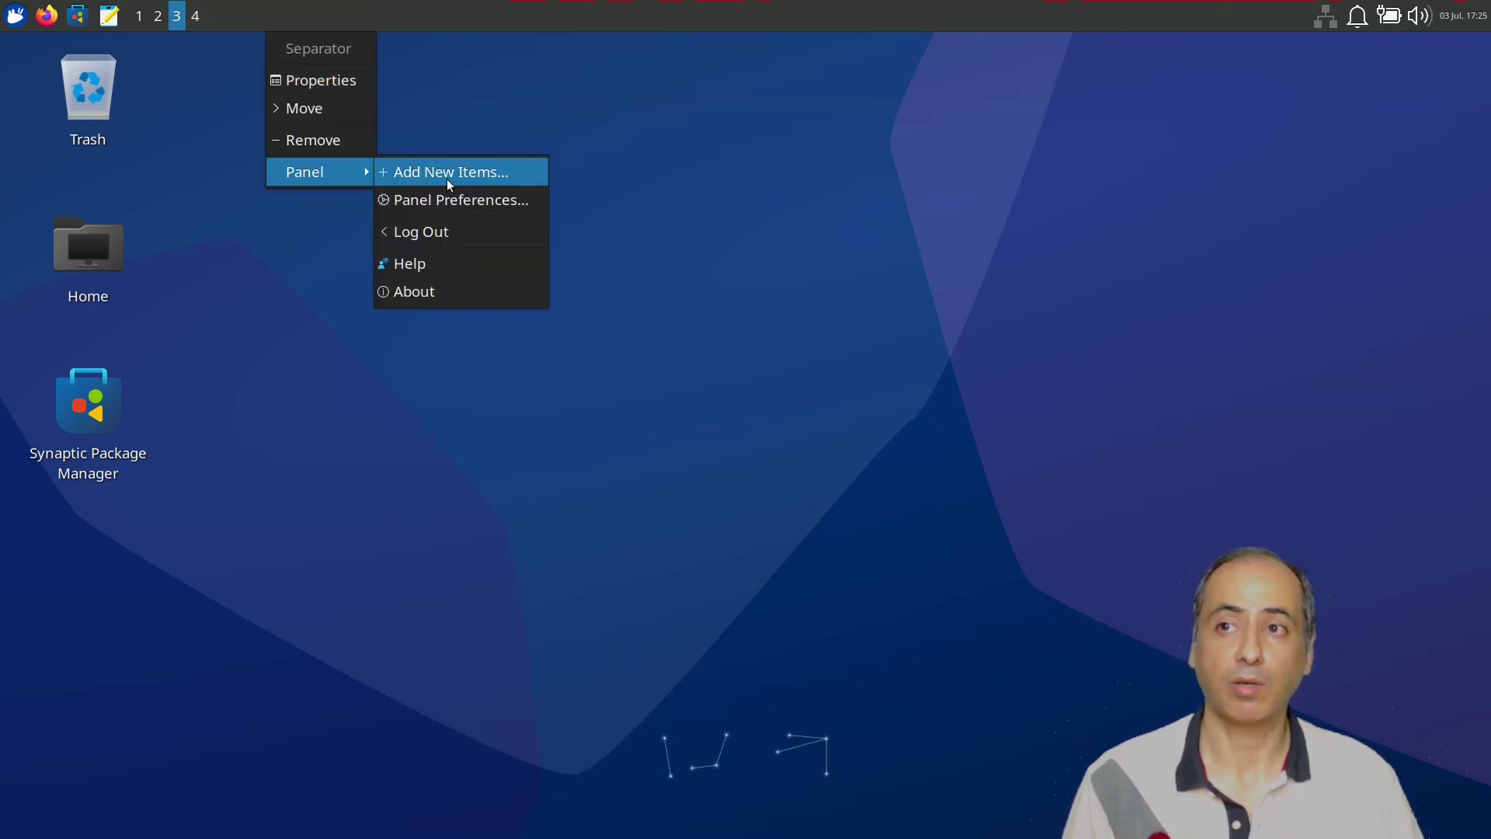
left_click(463, 200)
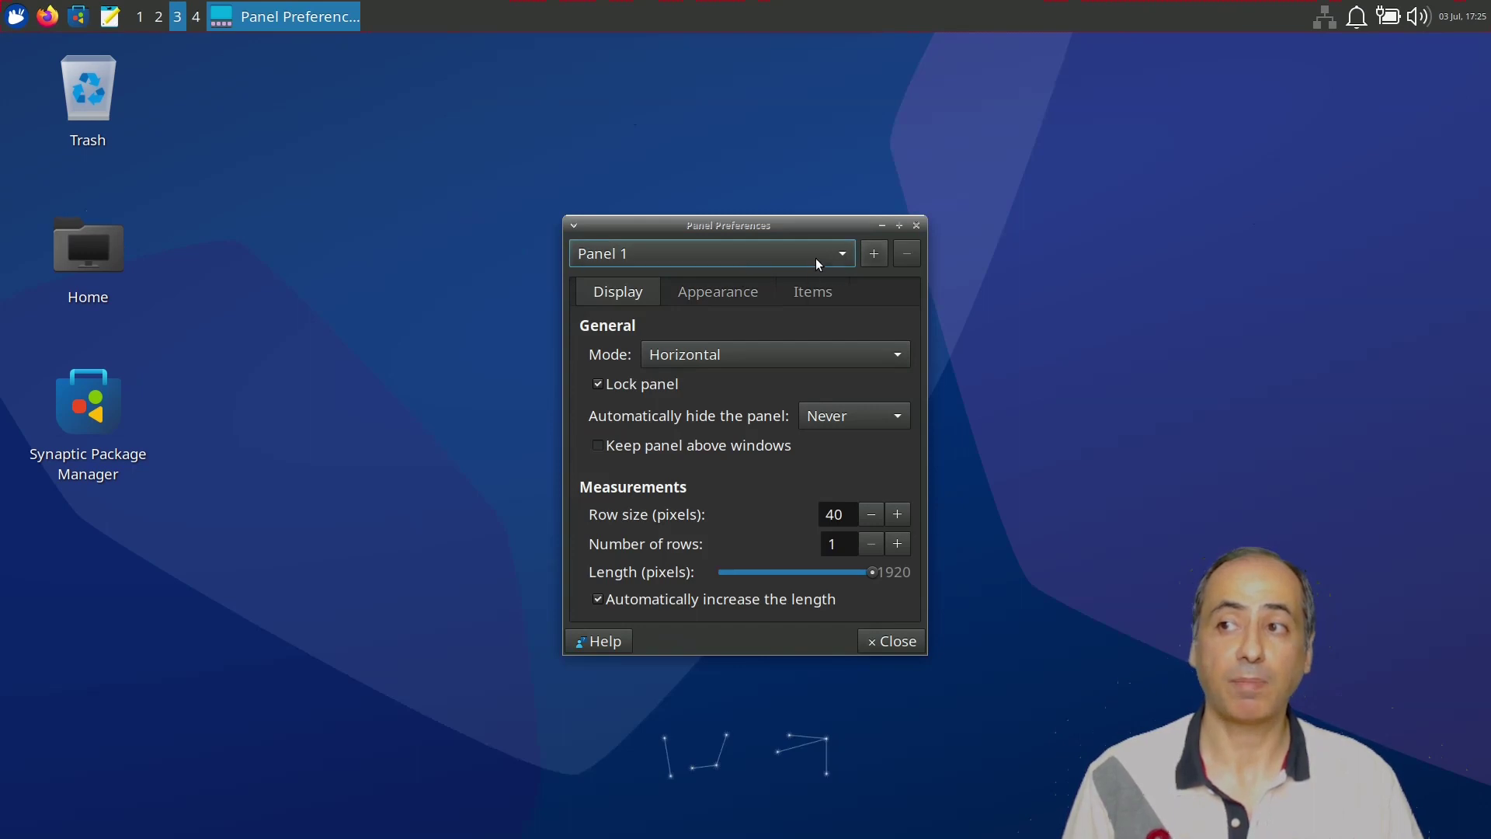
left_click(877, 251)
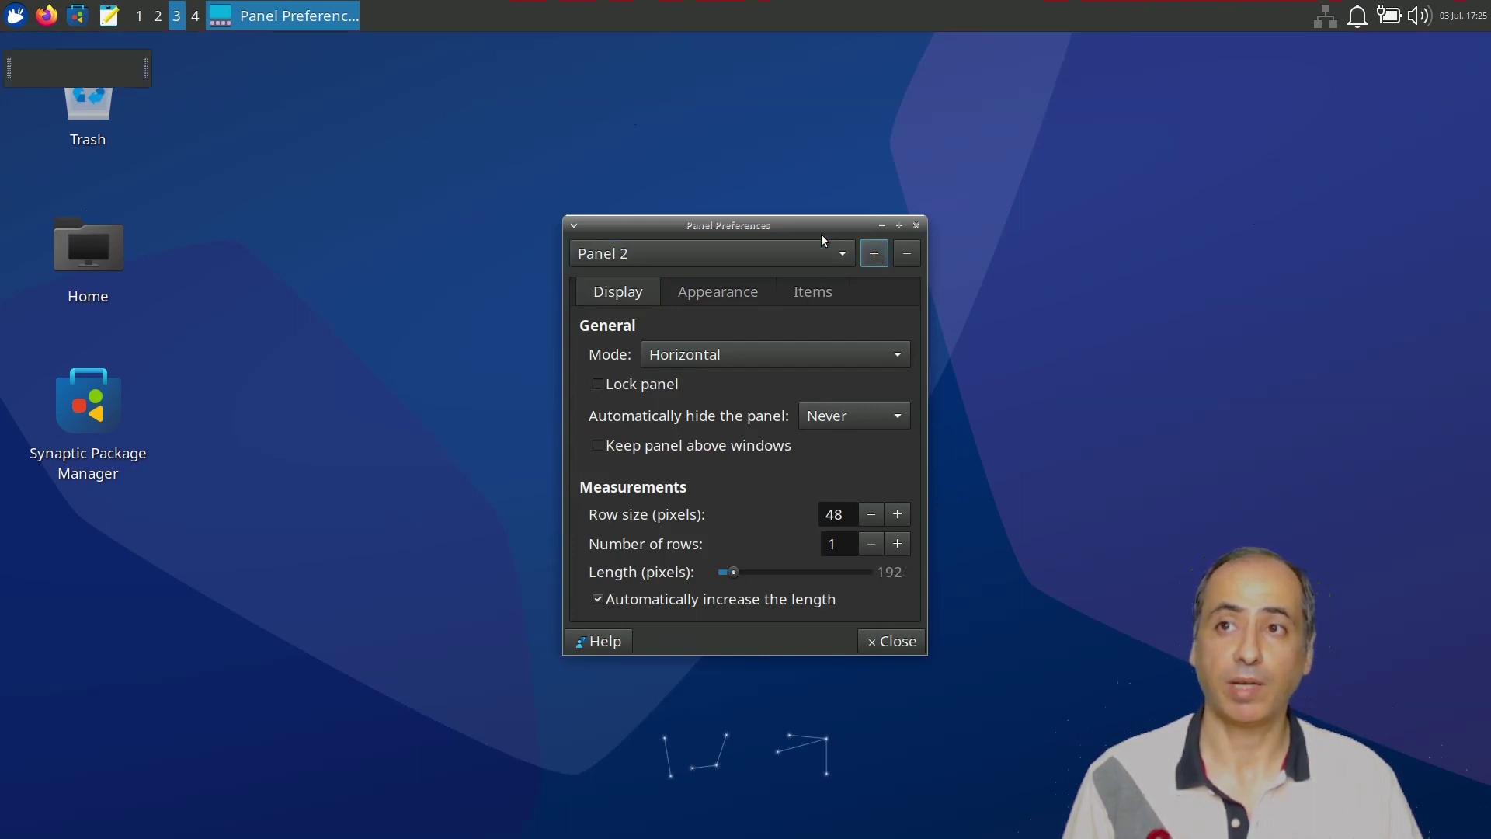
left_click_drag(95, 69, 726, 832)
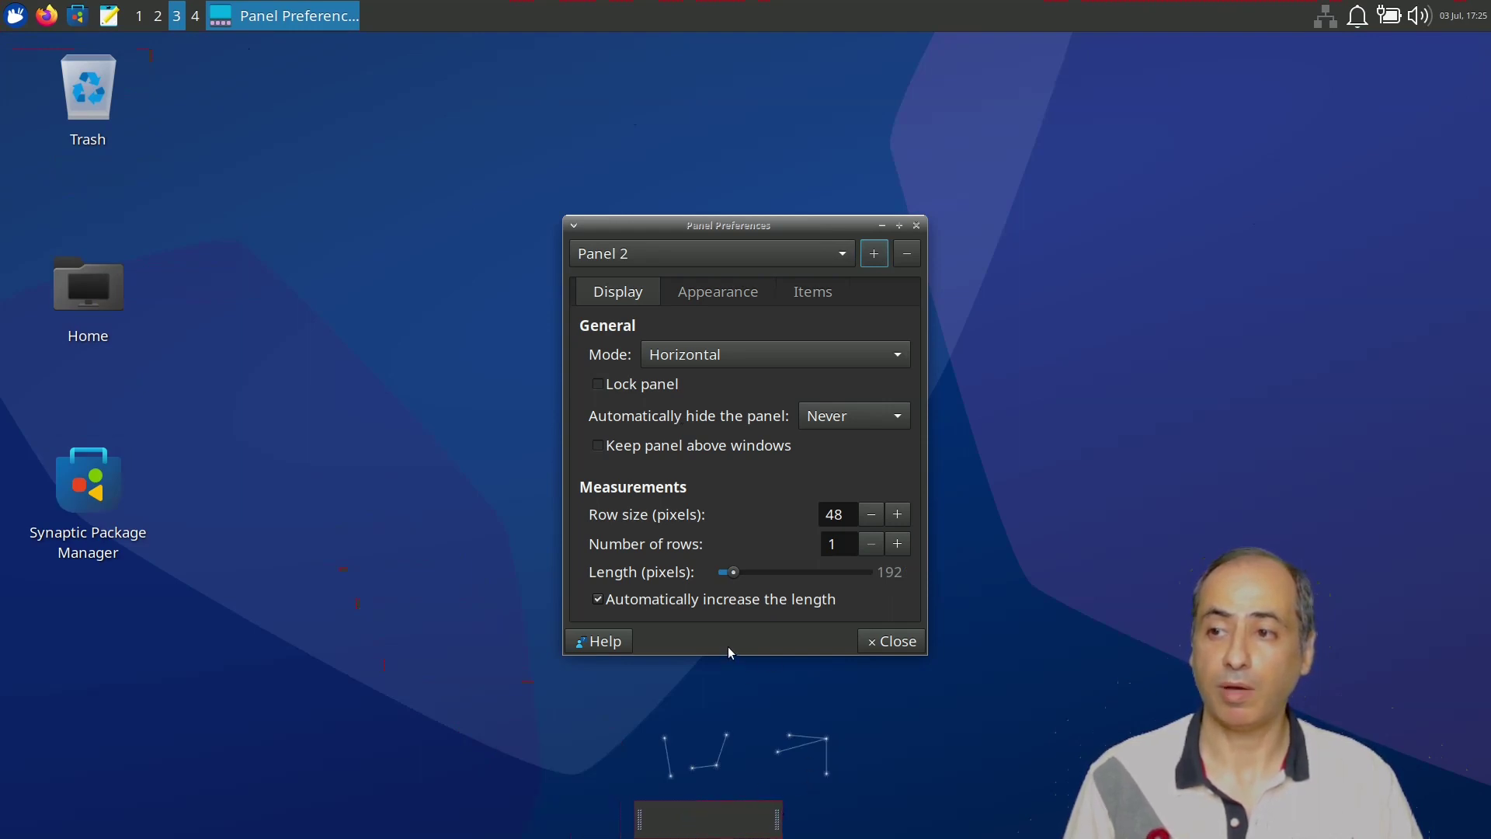
Adjust Panel 2's length slider down to 451 pixels.
left_click_drag(735, 574, 765, 593)
left_click_drag(802, 592, 758, 592)
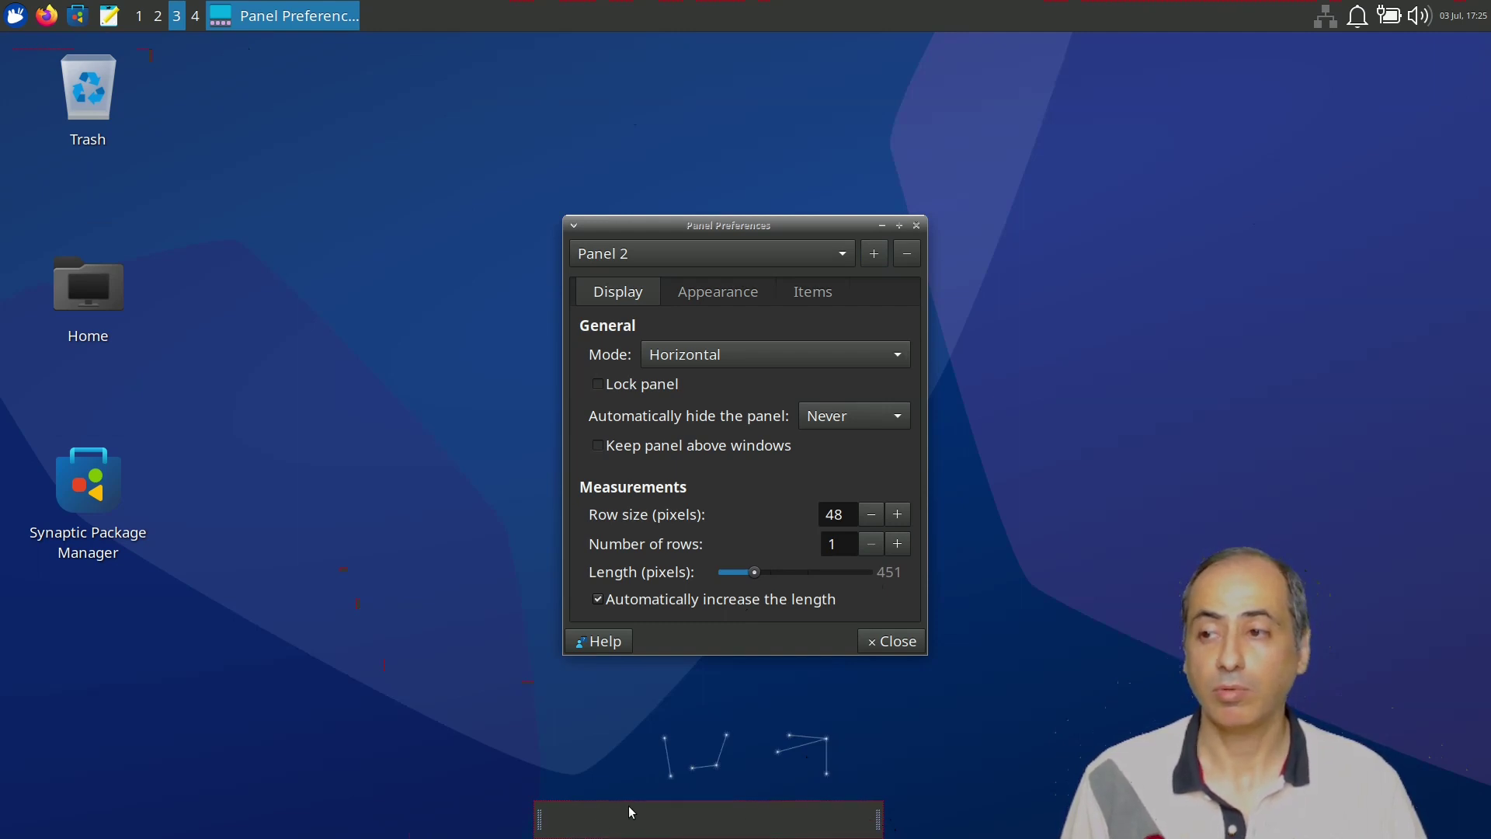
right_click(613, 825)
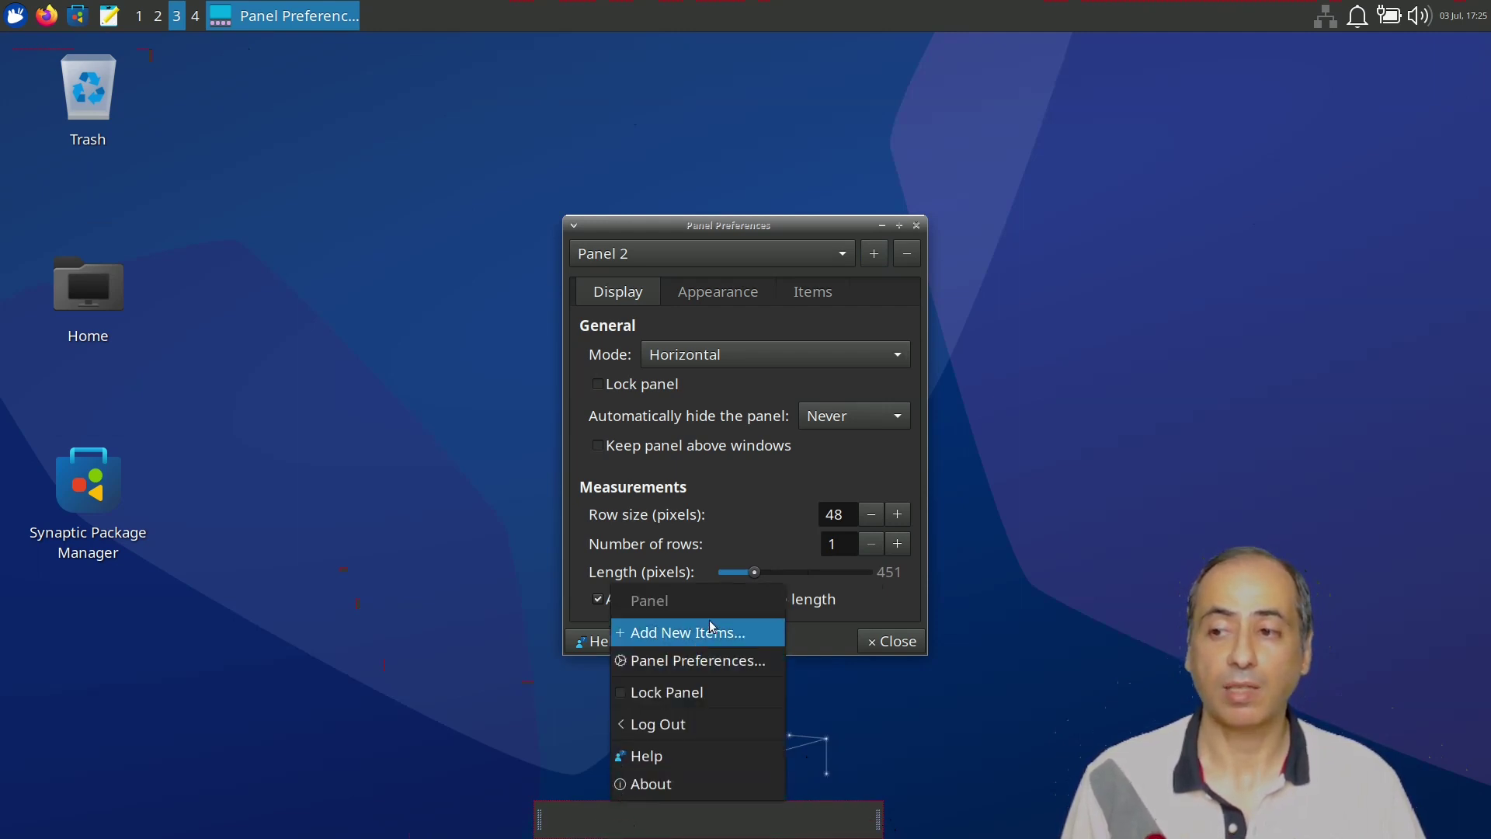
Add Clock, Separator and Show Desktop items to the bottom panel, then close the panel dialogs.
left_click(706, 630)
left_click(656, 475)
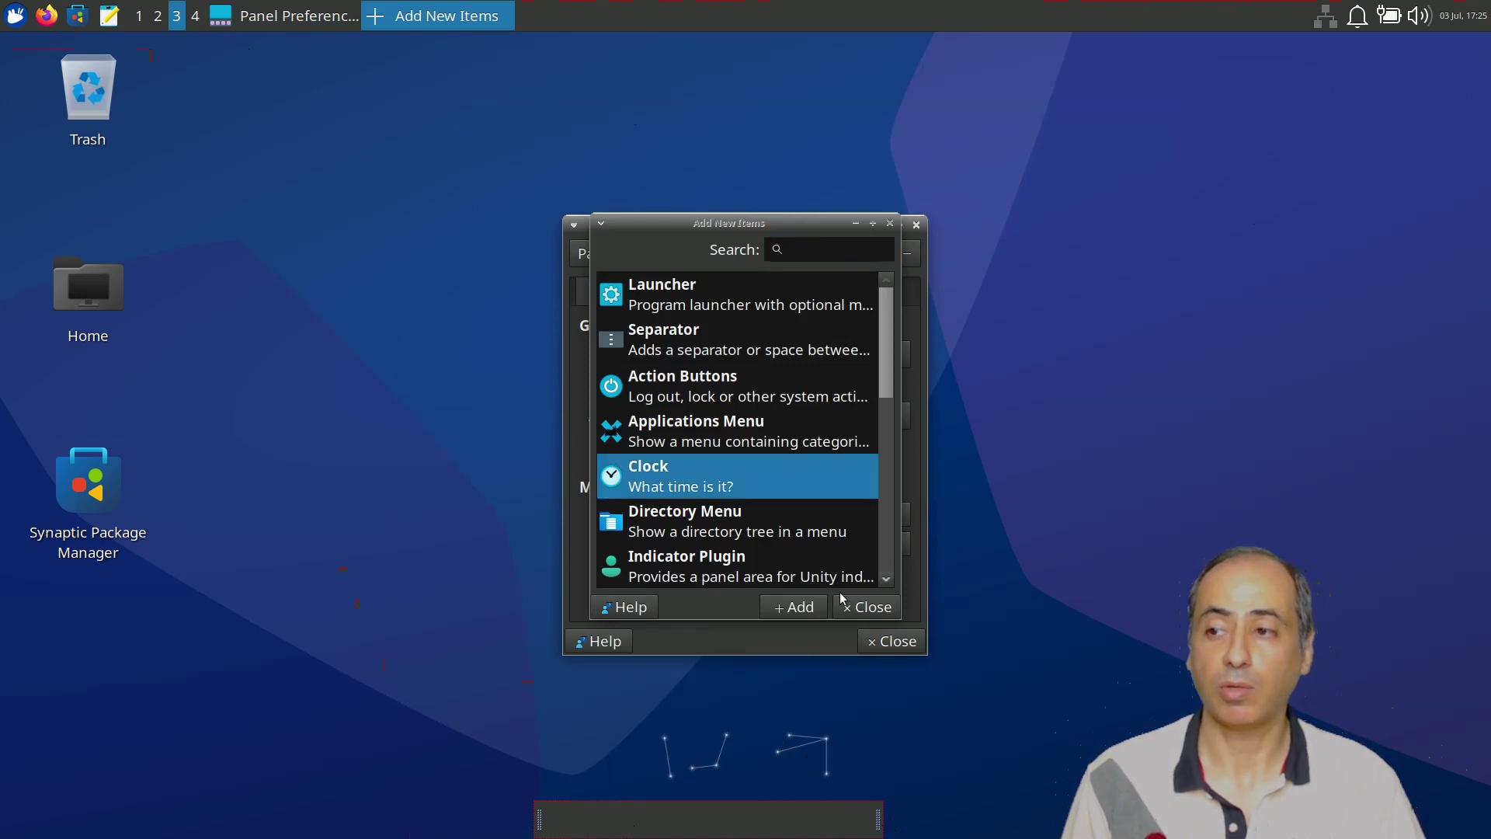
left_click(793, 607)
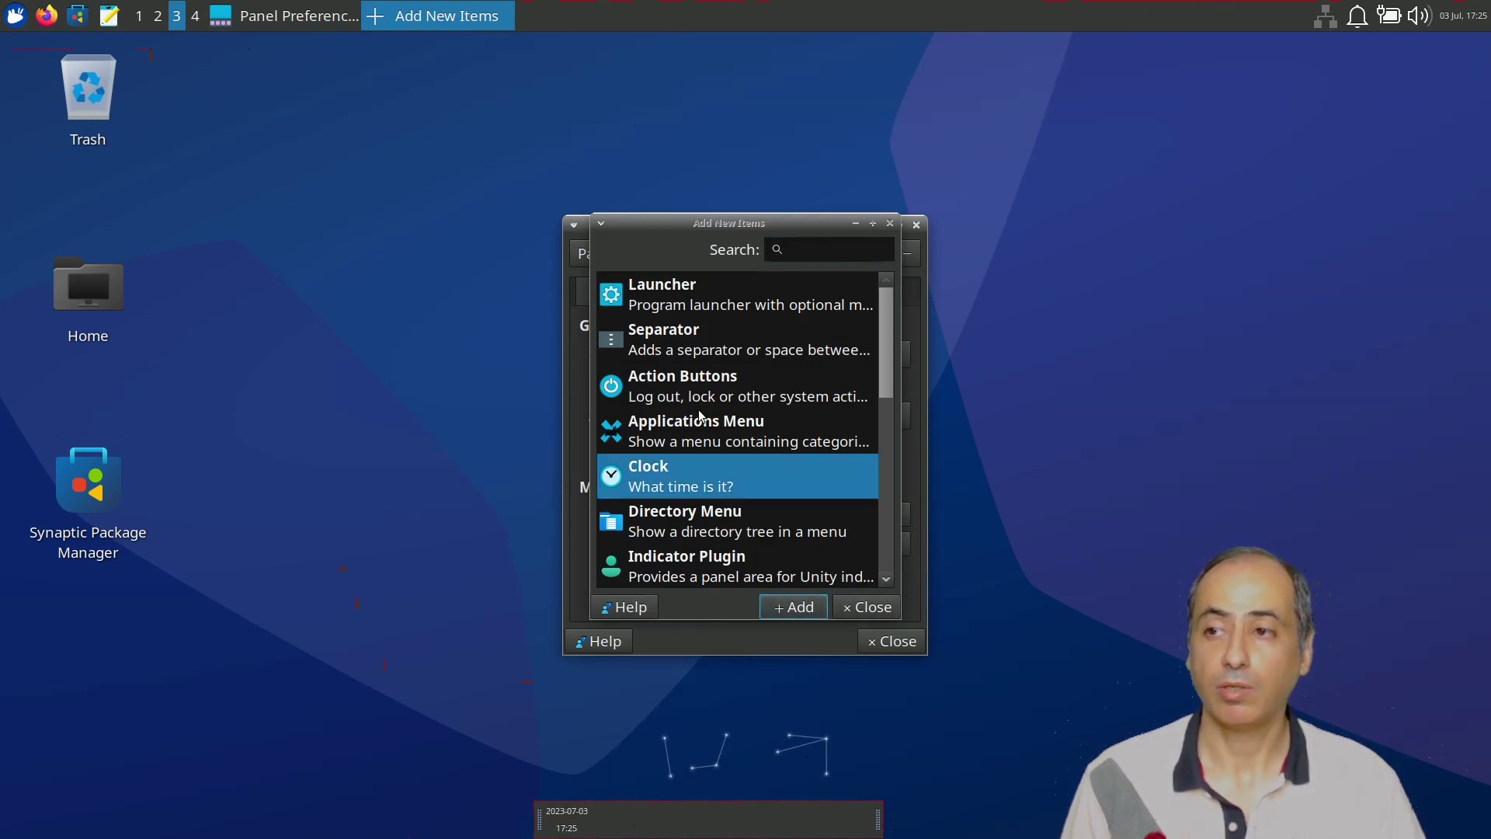
left_click(697, 335)
left_click(793, 605)
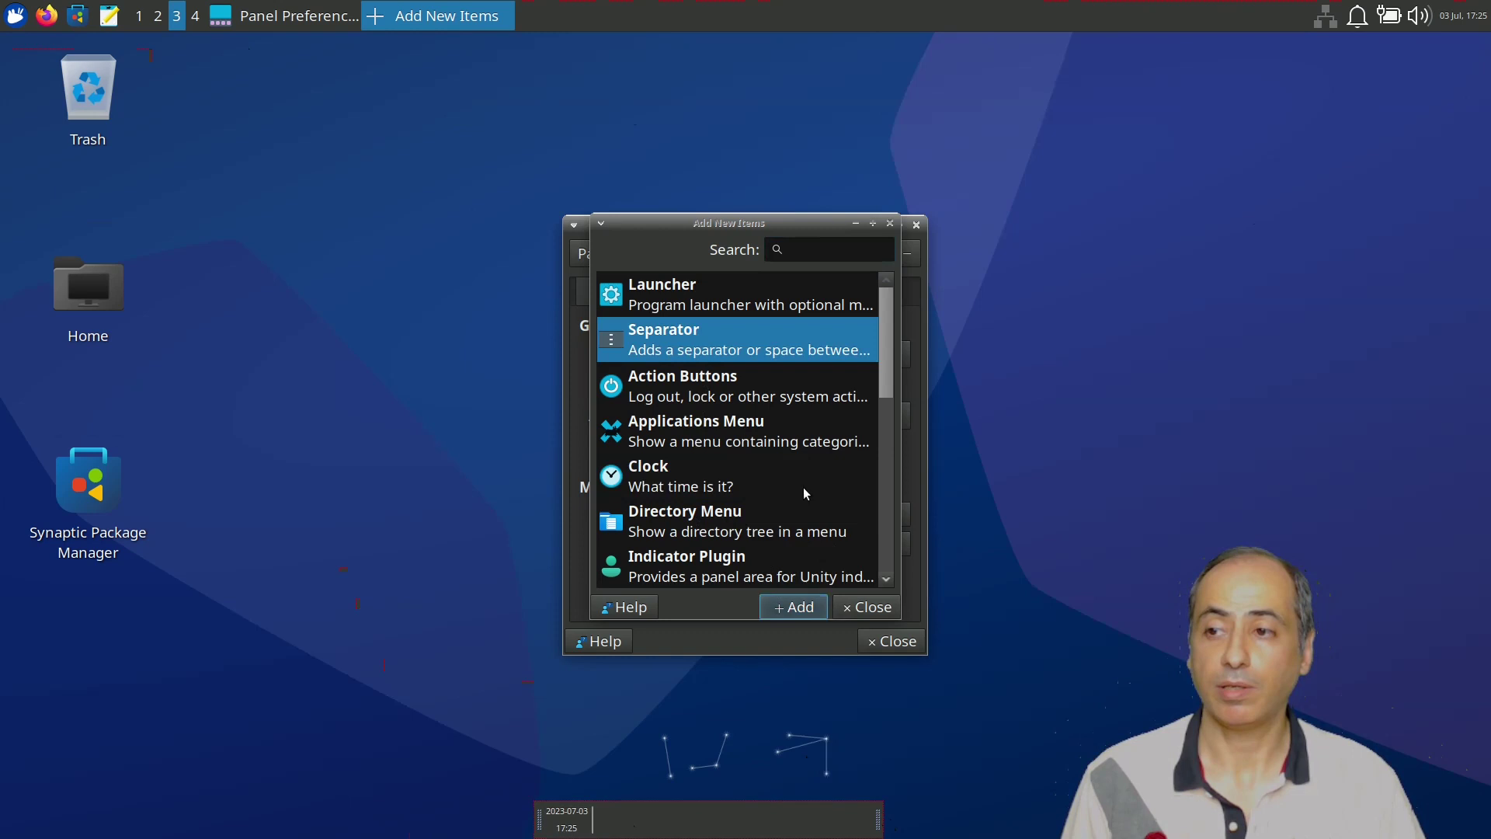
scroll(807, 497, "down", 4)
scroll(811, 499, "down", 3)
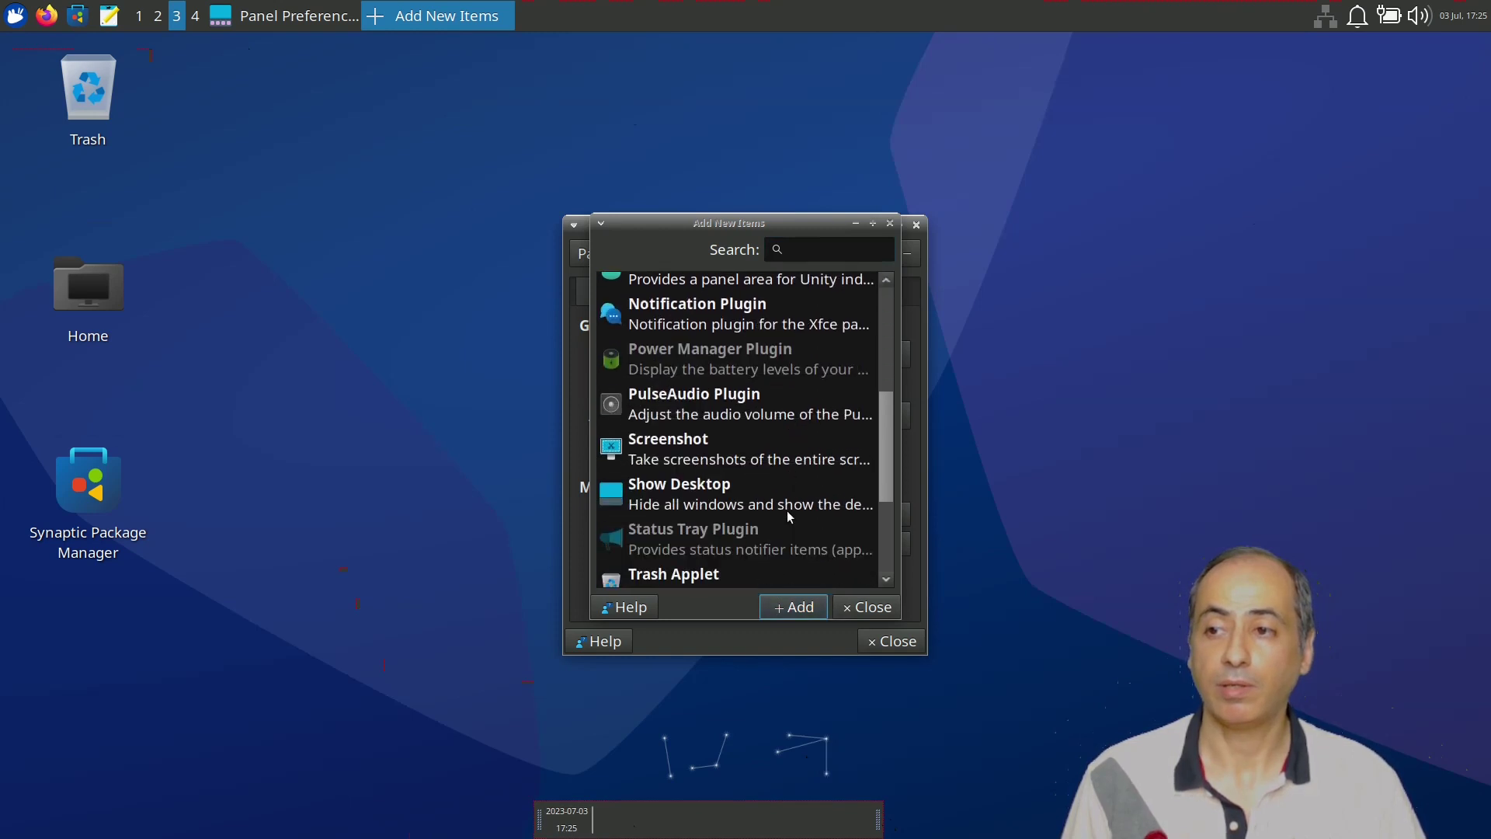
left_click(724, 501)
left_click(793, 606)
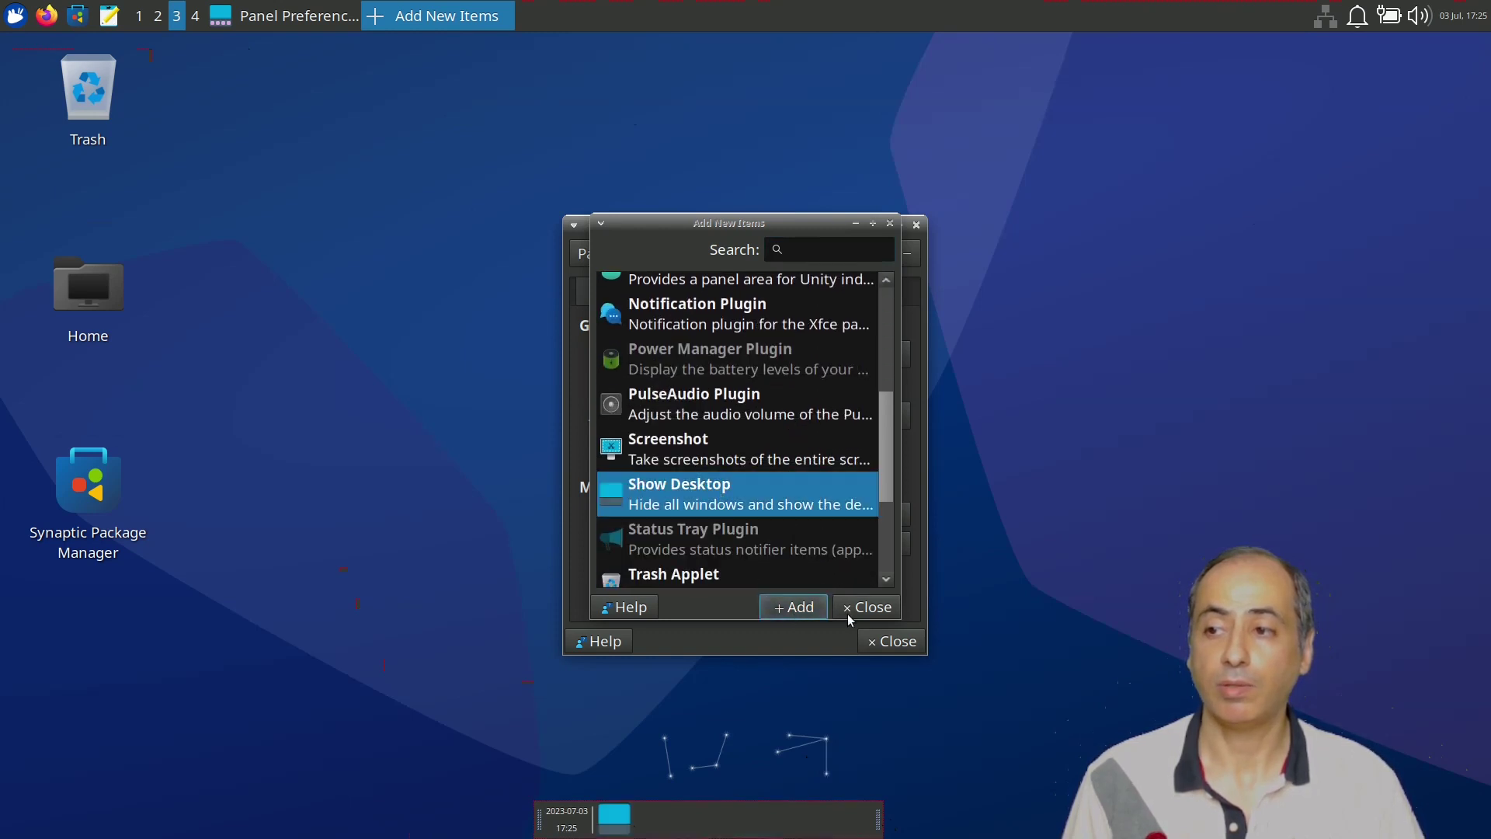
left_click(866, 606)
left_click(893, 641)
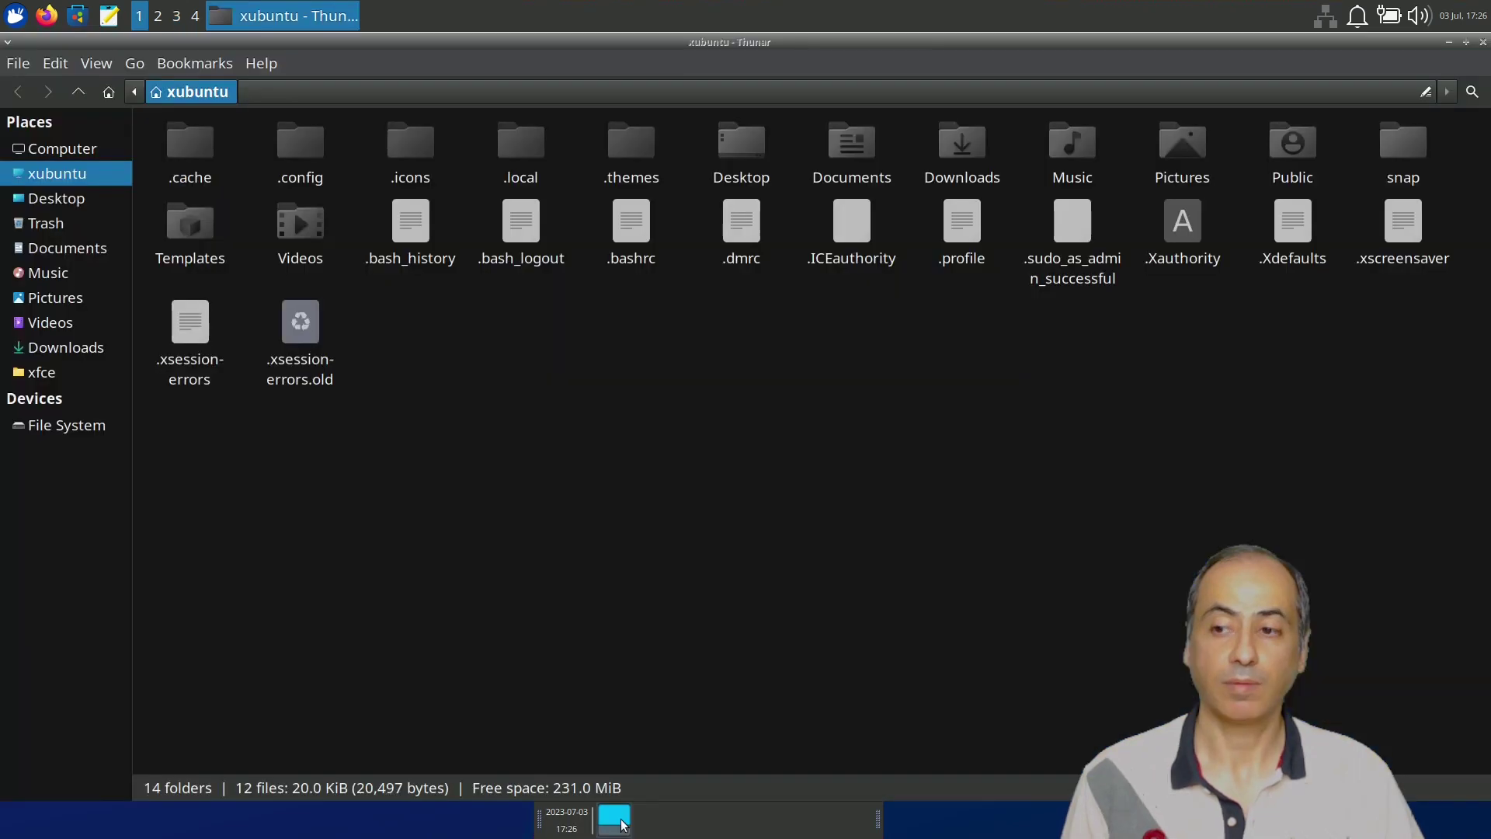
Test the Show Desktop button by toggling the file manager window hidden and restored.
left_click(623, 825)
left_click(622, 825)
left_click(623, 825)
left_click(623, 825)
left_click(623, 825)
left_click(622, 826)
left_click(622, 827)
Remove Panel 2 with its clock and Show Desktop button, confirming the removal.
right_click(698, 827)
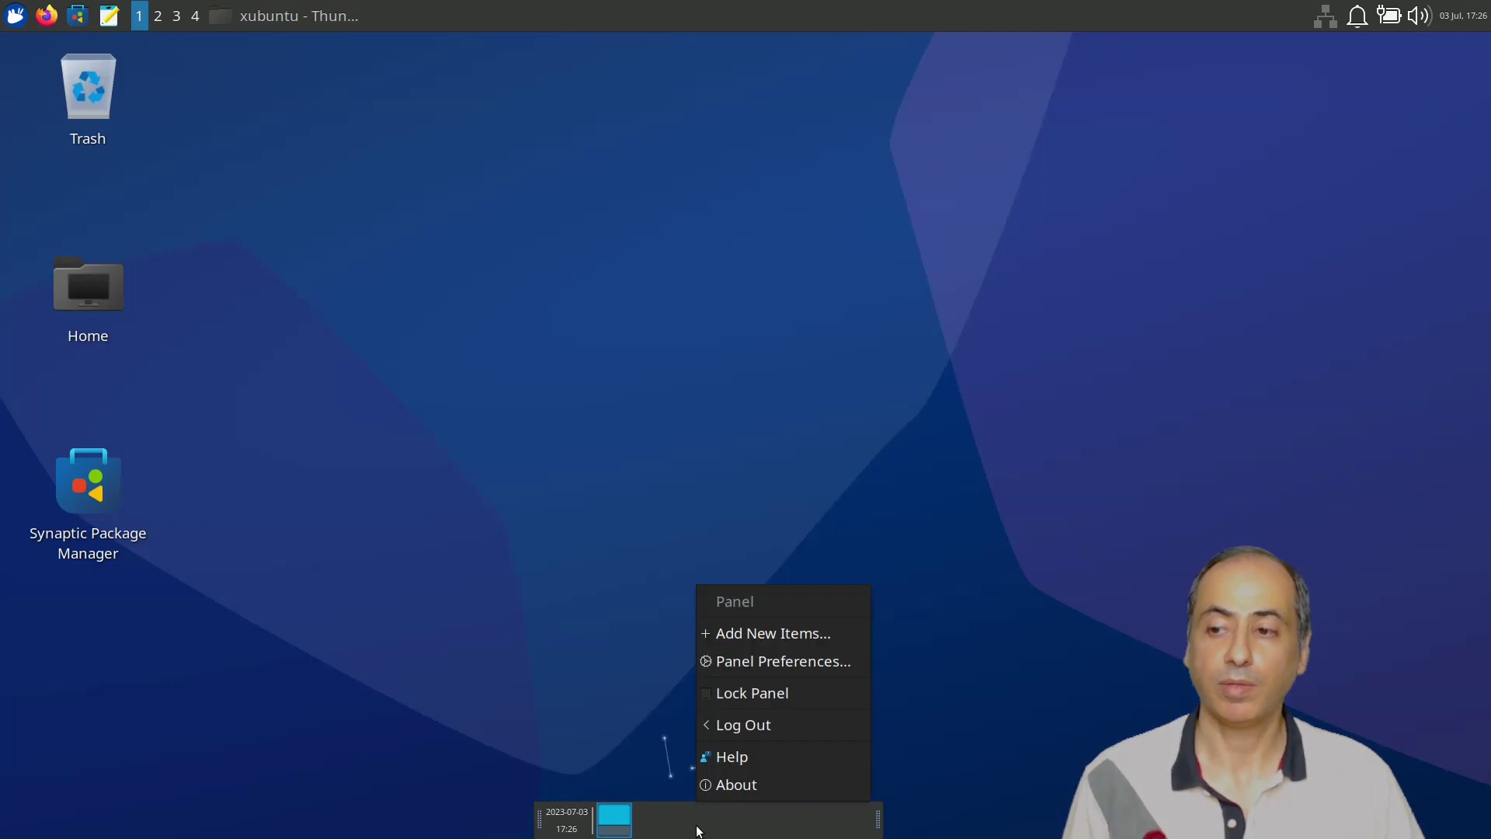
left_click(802, 666)
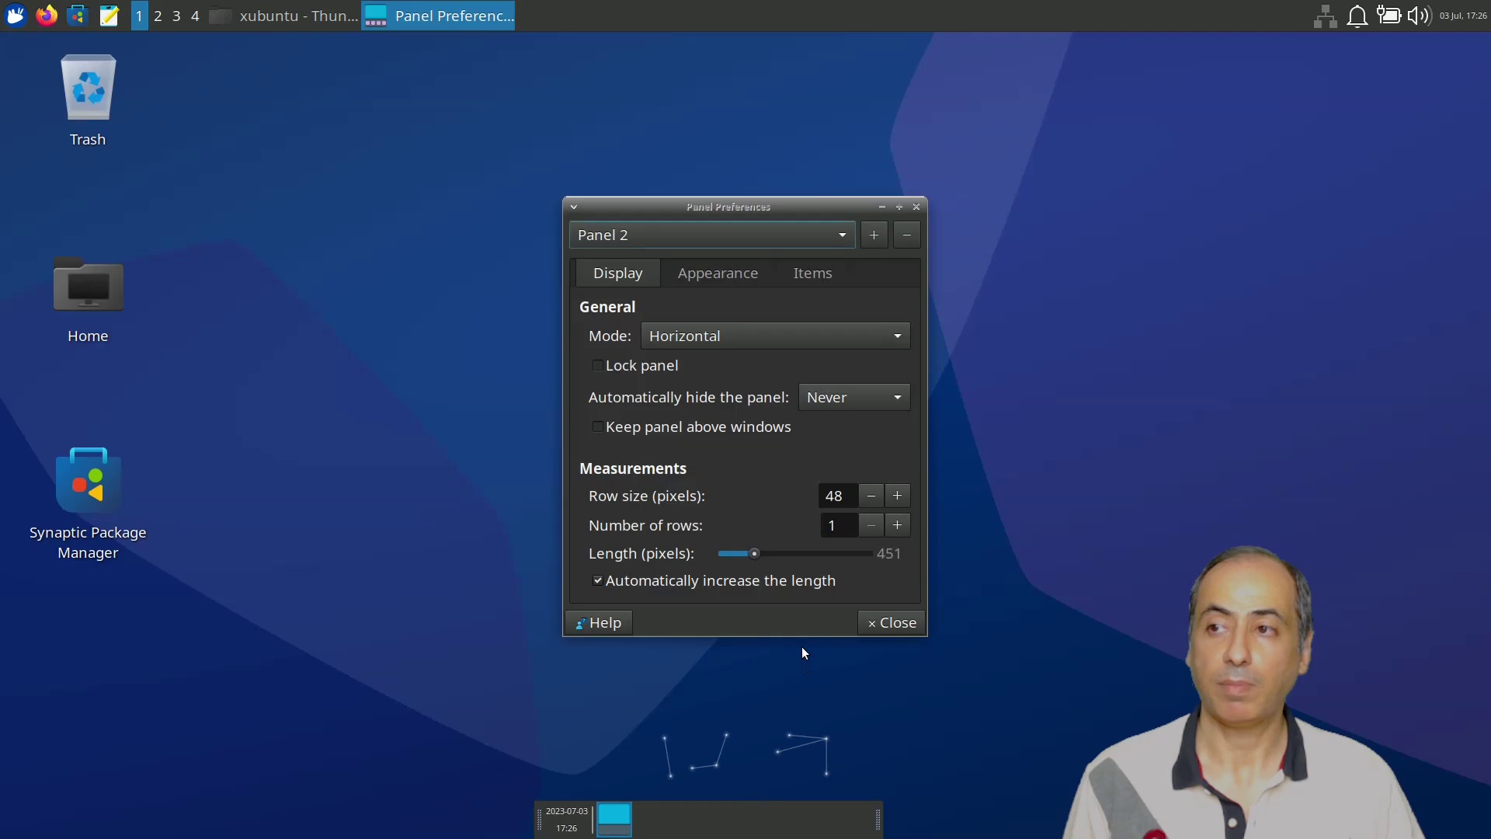
left_click(908, 235)
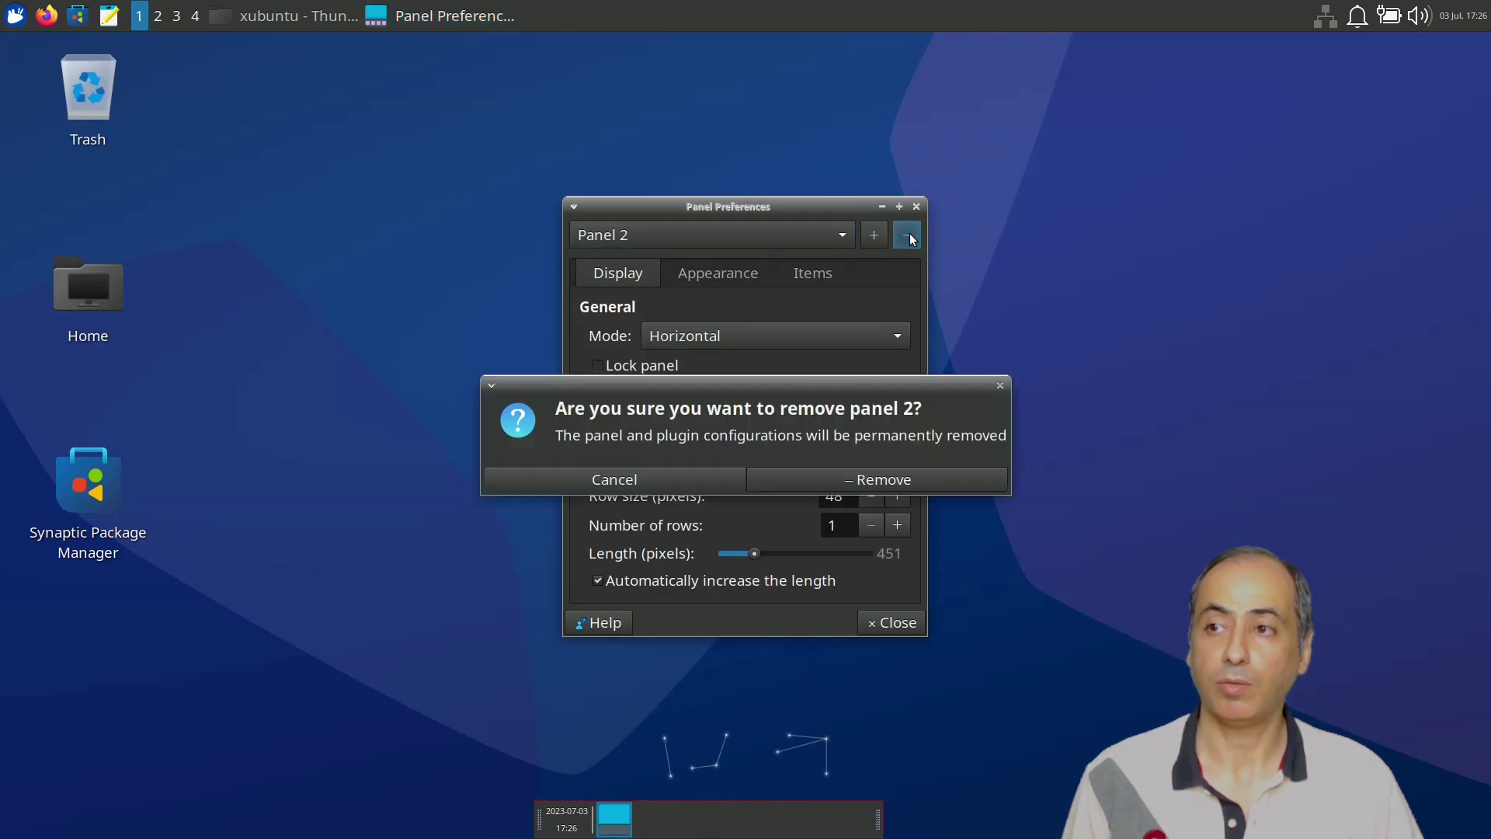
left_click(854, 481)
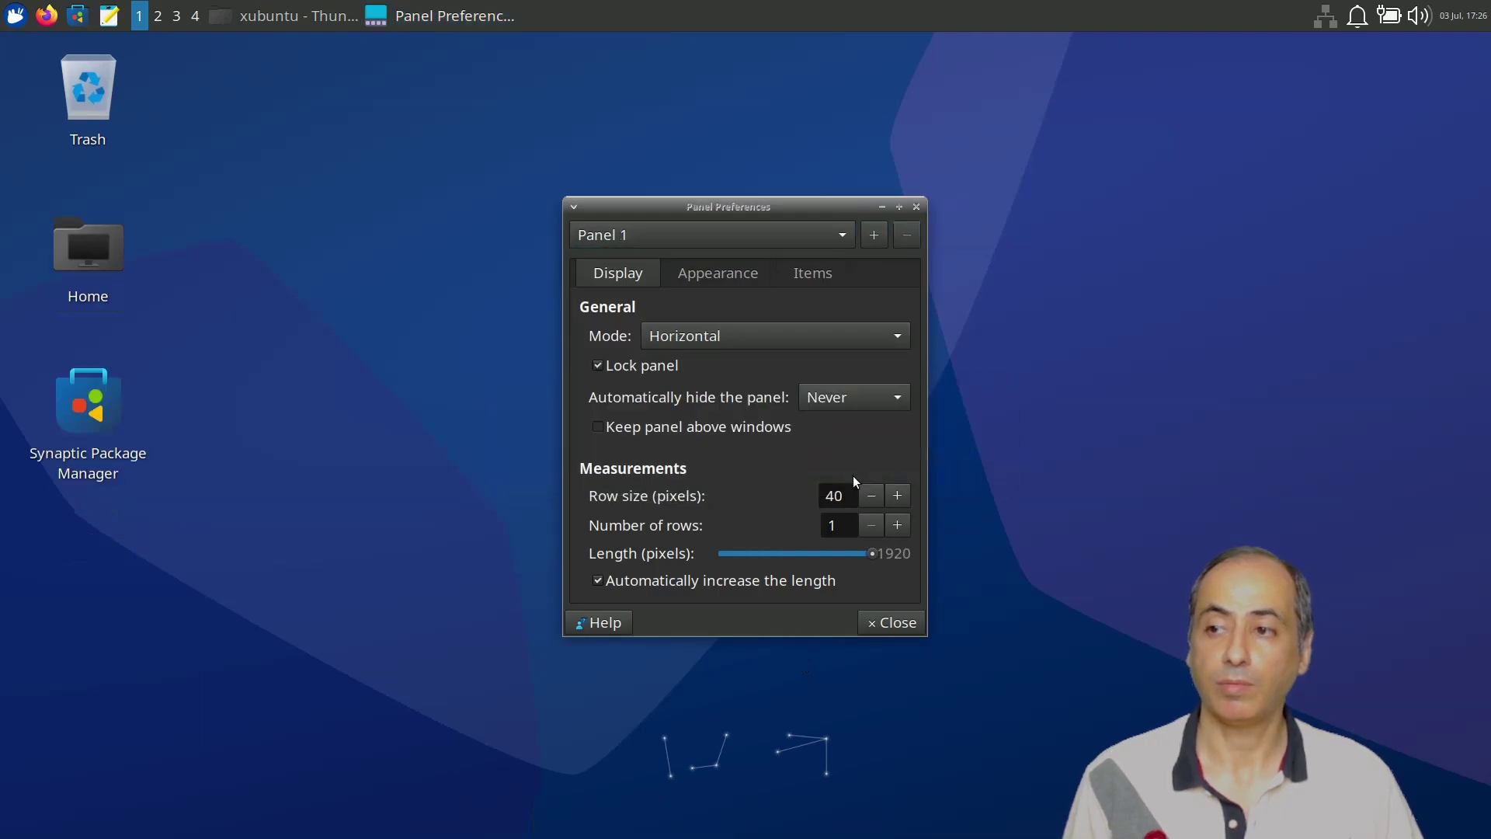
left_click(891, 623)
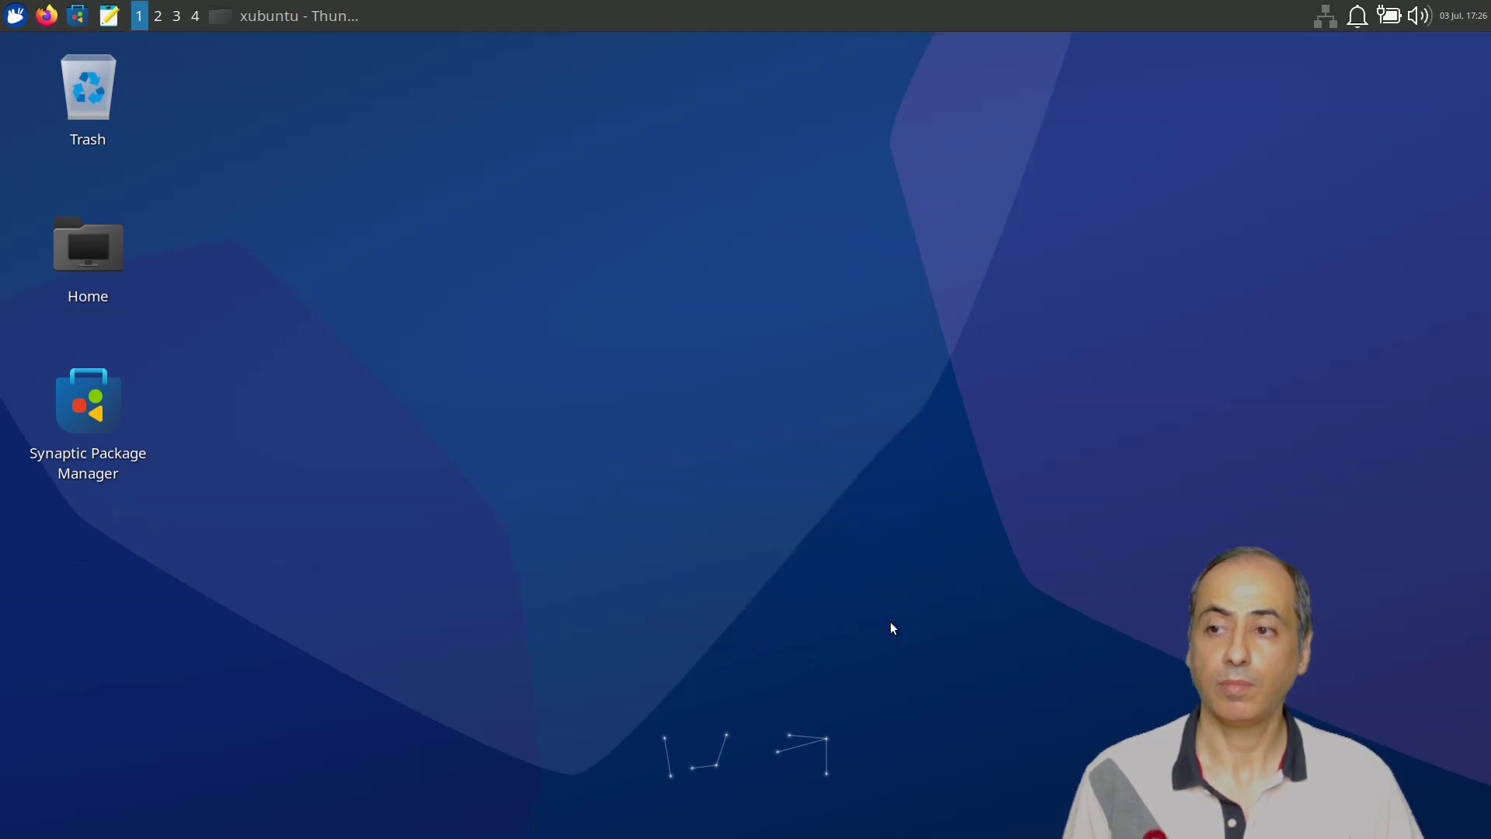
left_click(27, 16)
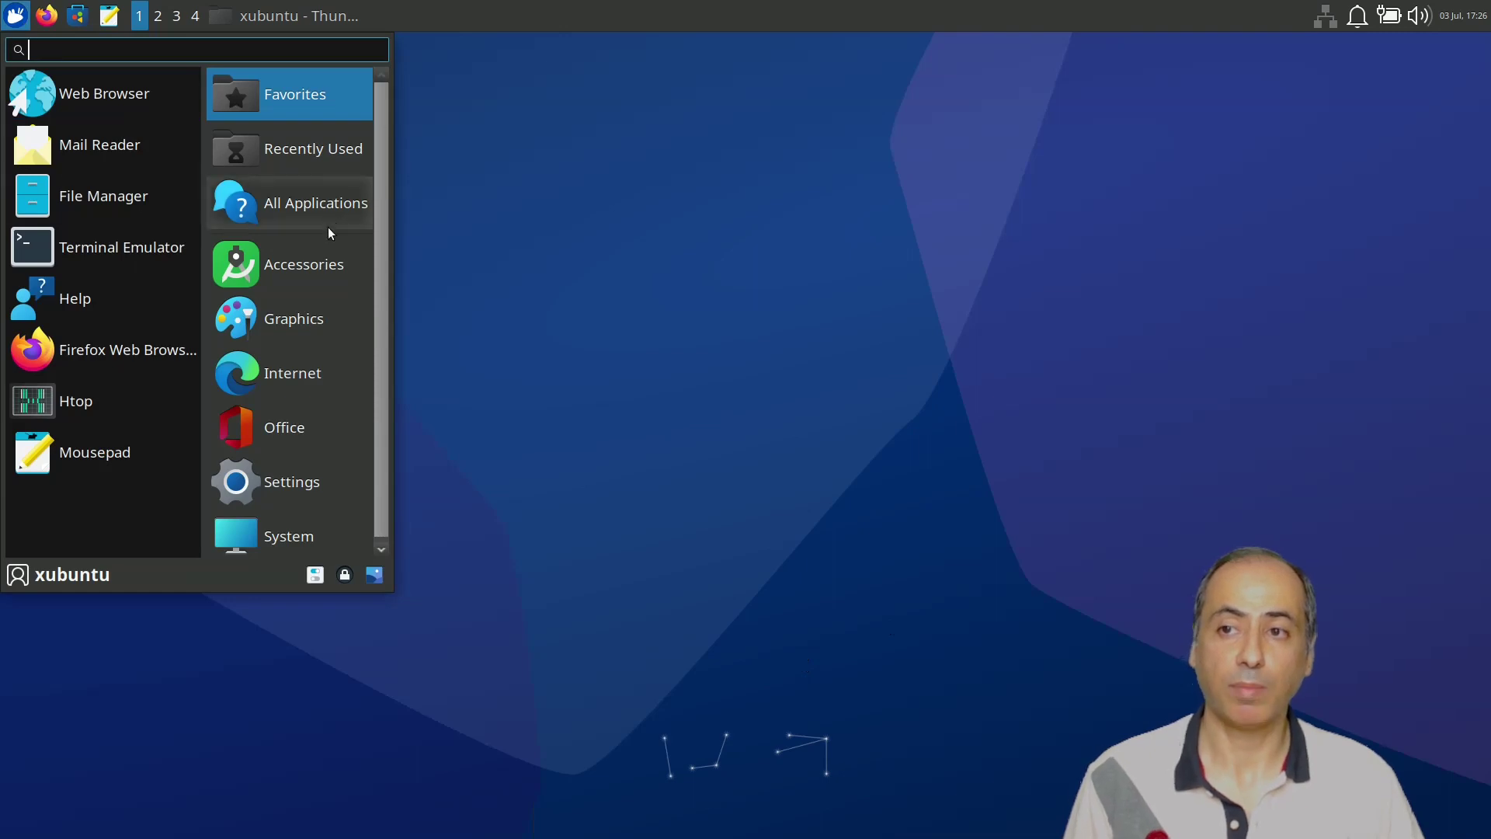
scroll(327, 326, "down", 1)
left_click(304, 478)
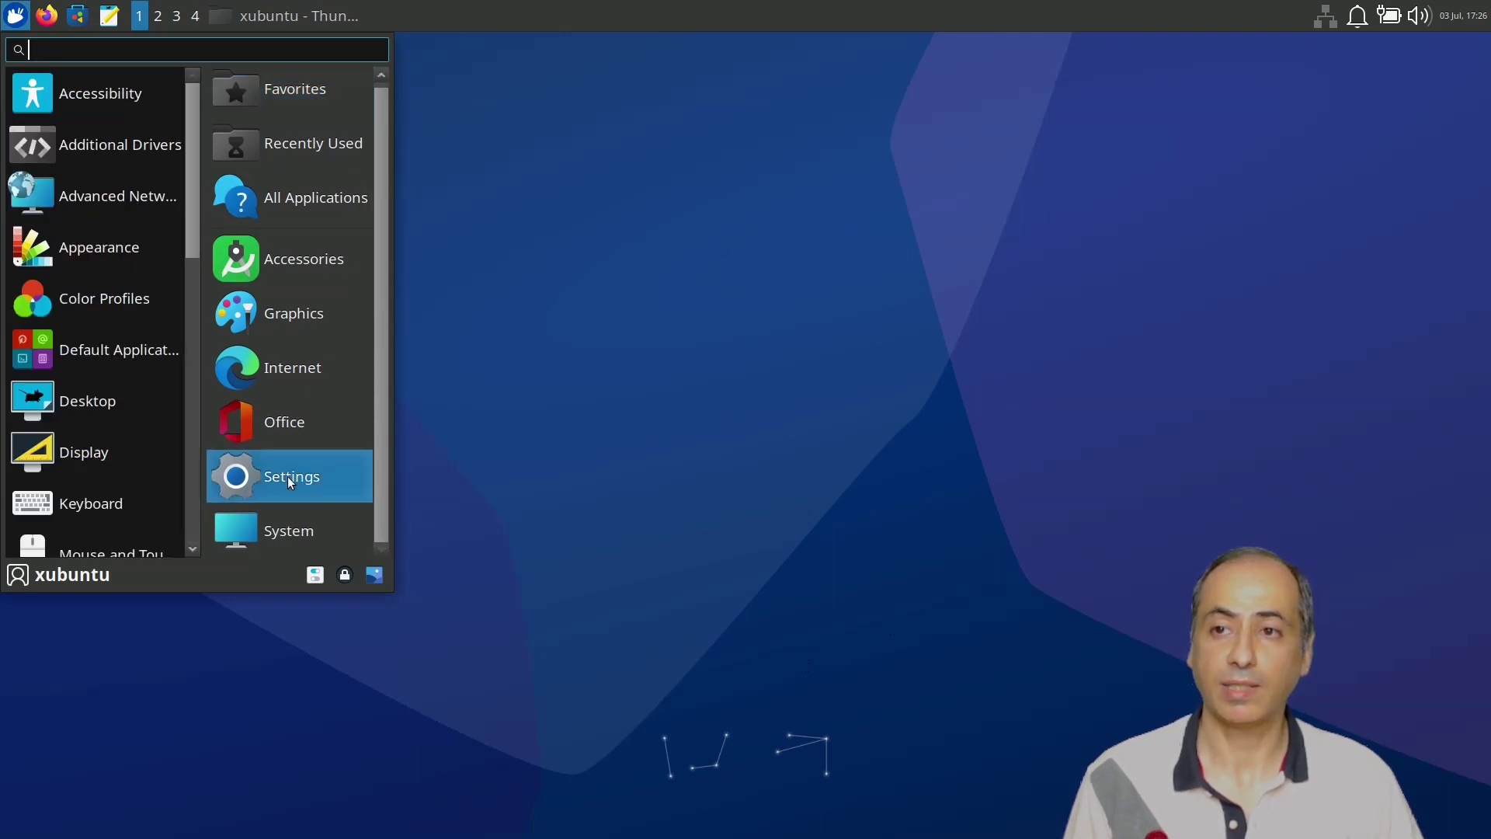
scroll(104, 143, "down", 1)
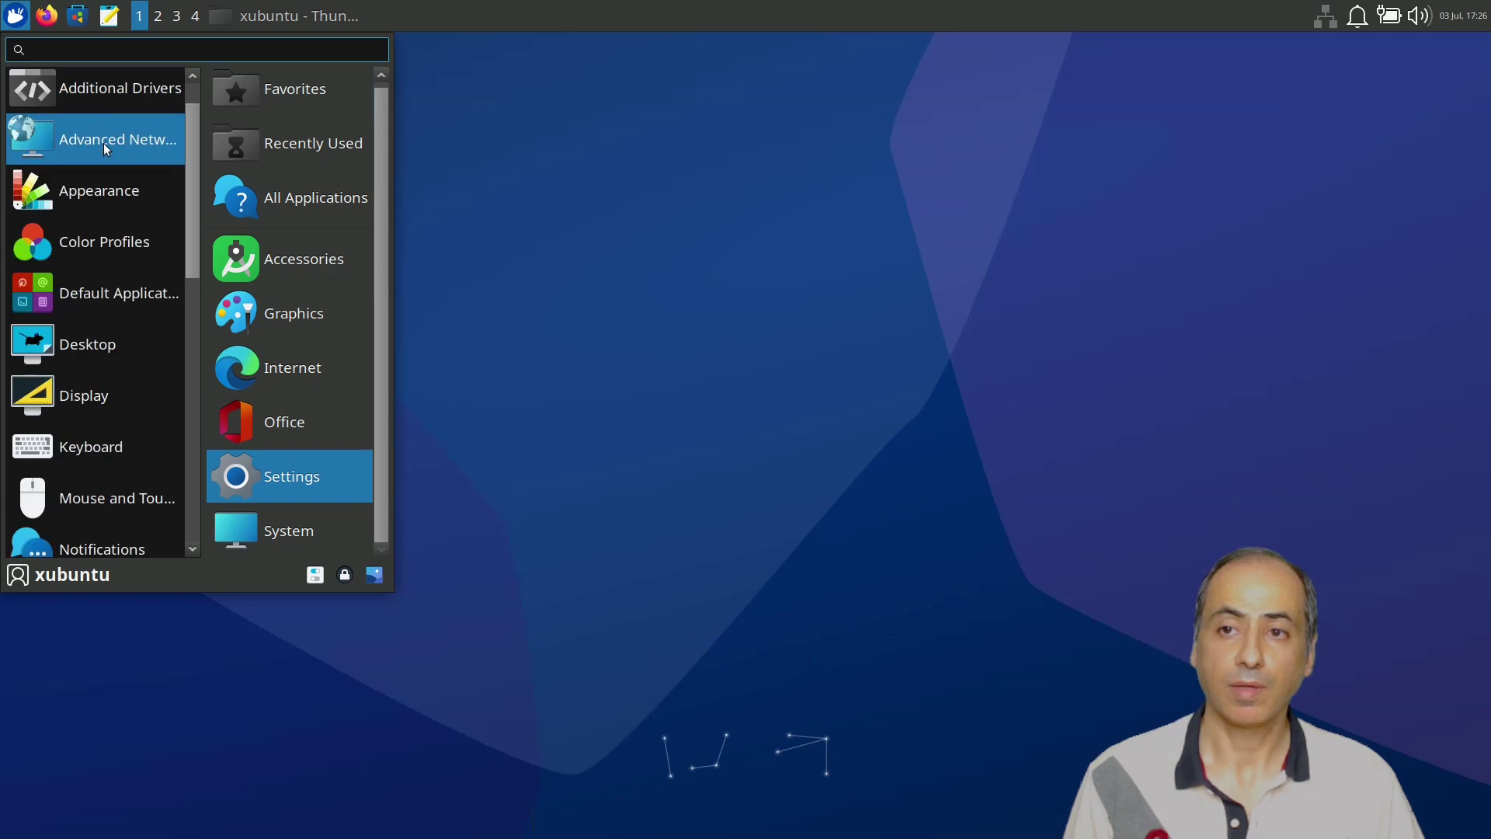
left_click(106, 446)
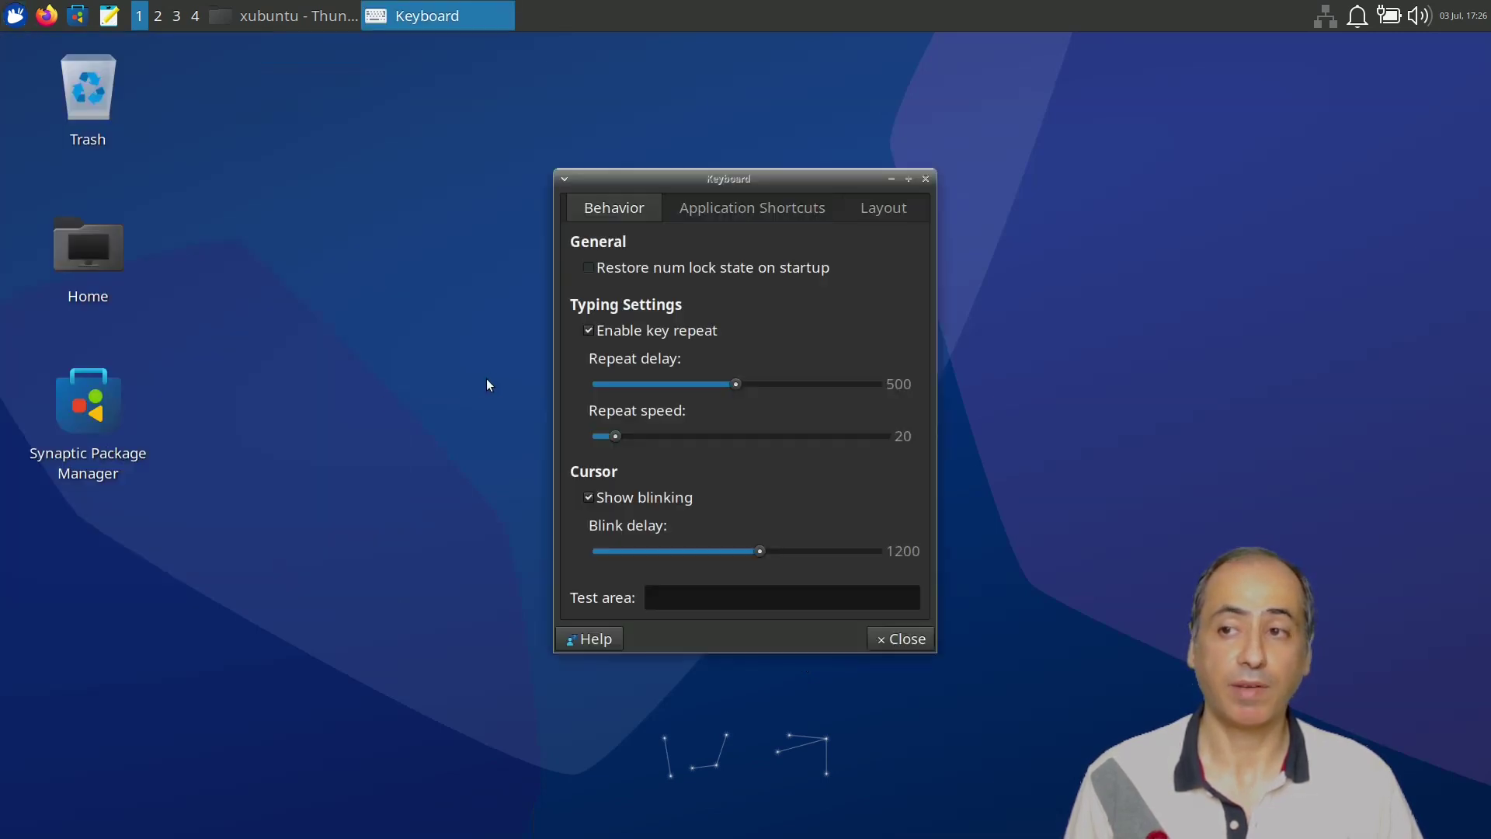
left_click(744, 219)
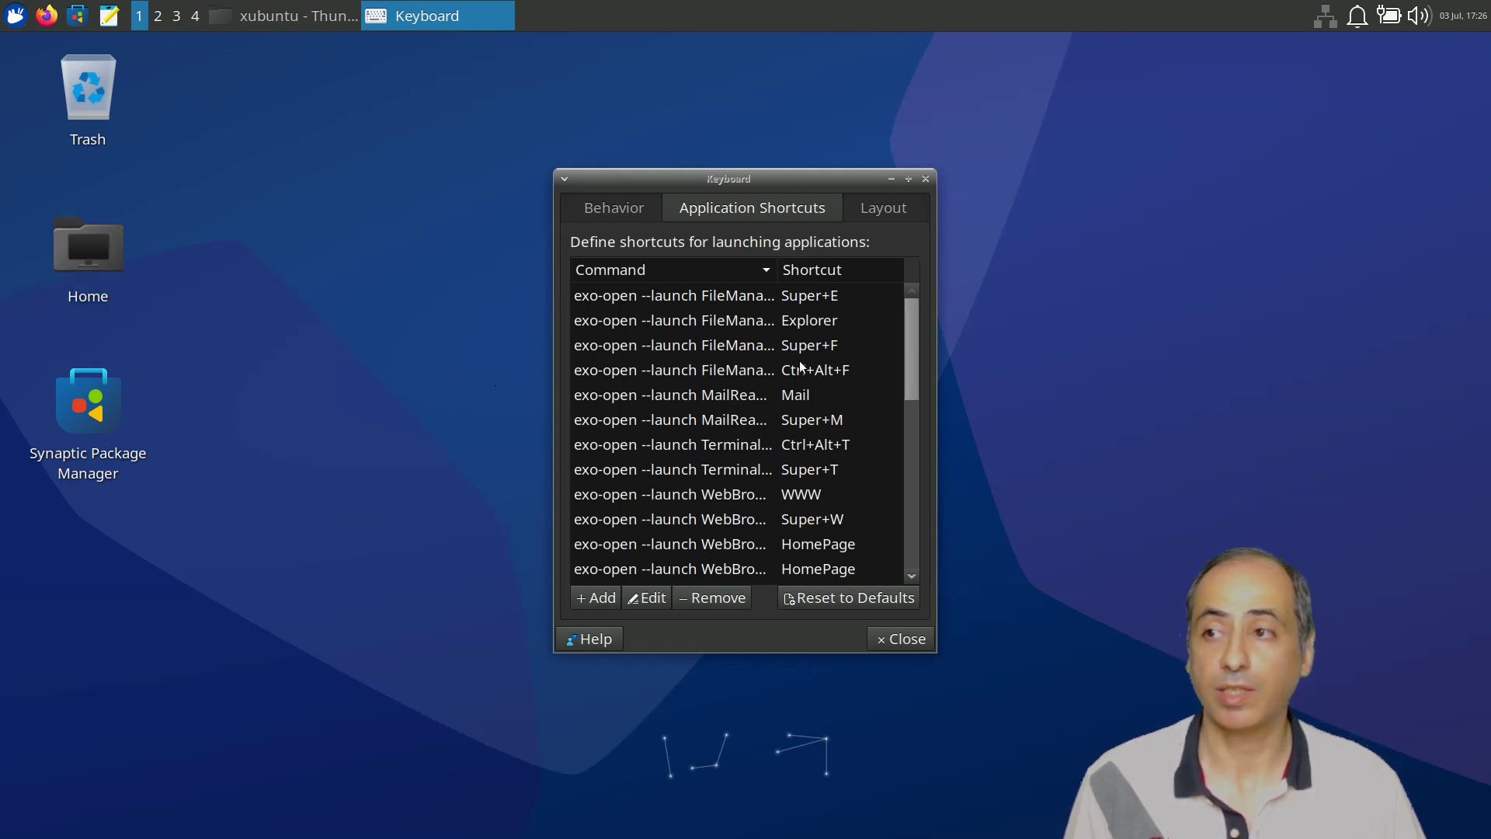
left_click(815, 297)
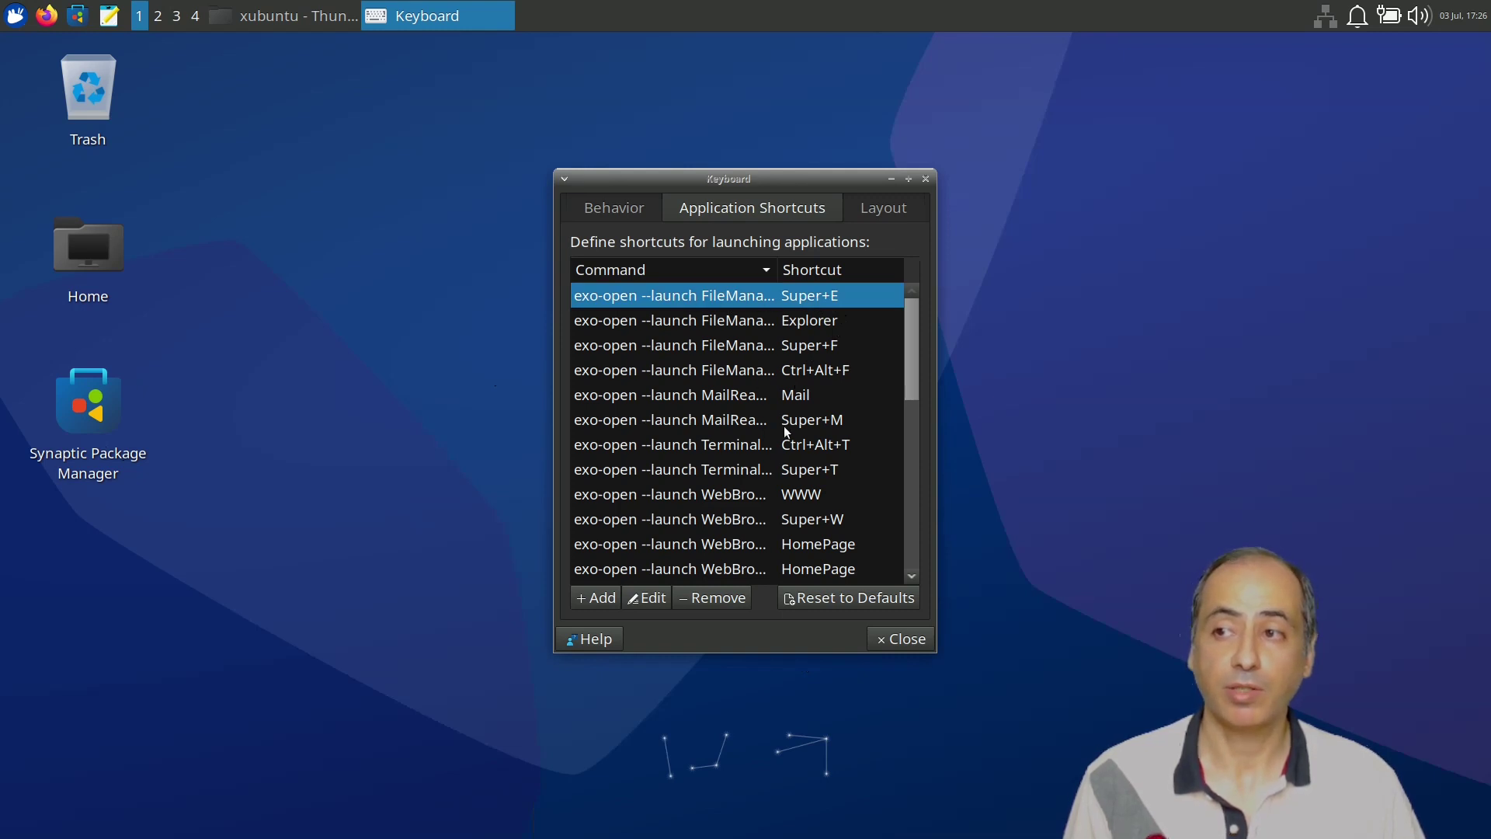
left_click(817, 527)
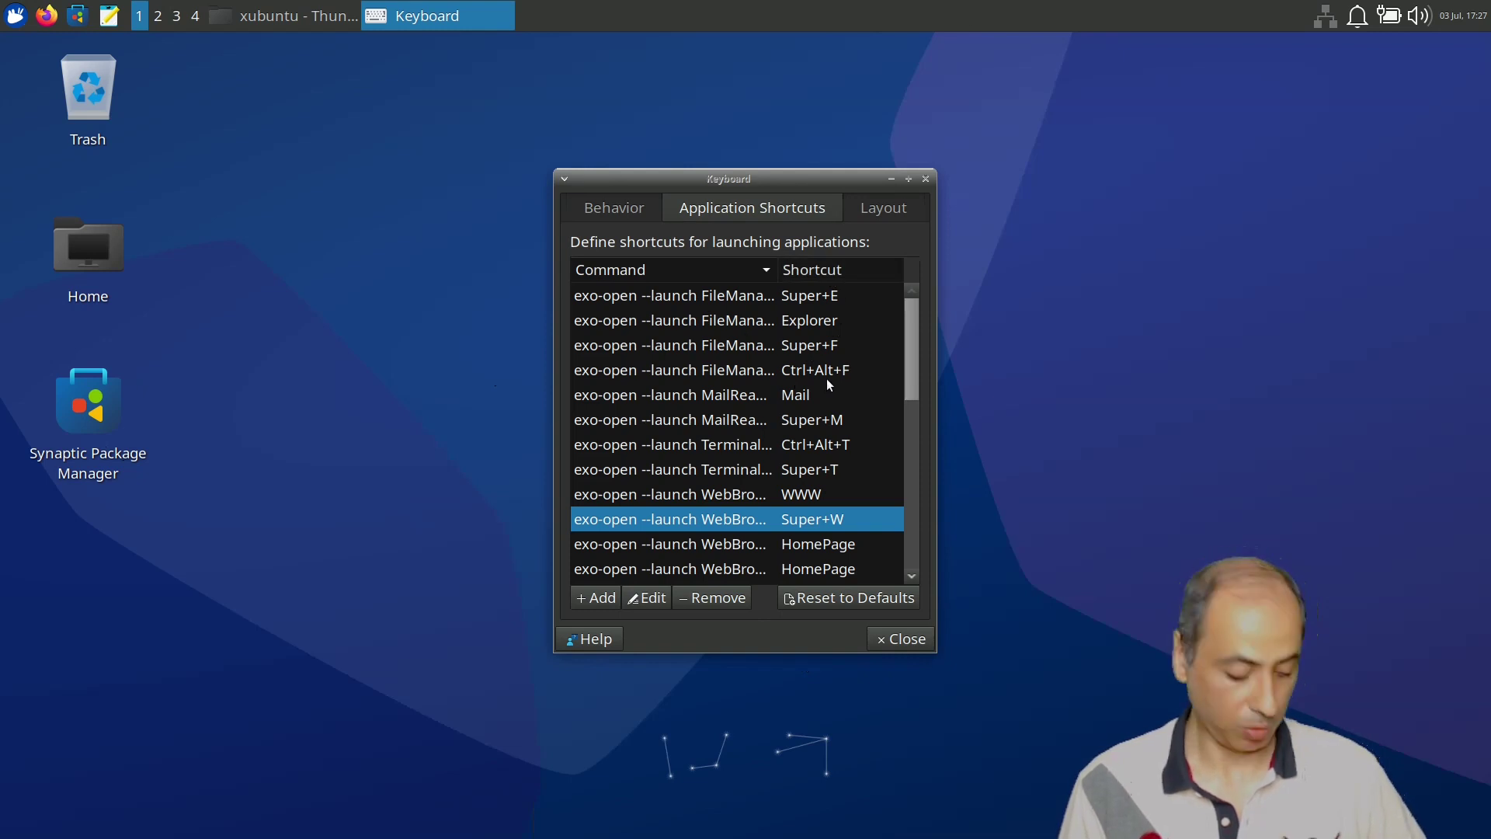
key("Escape")
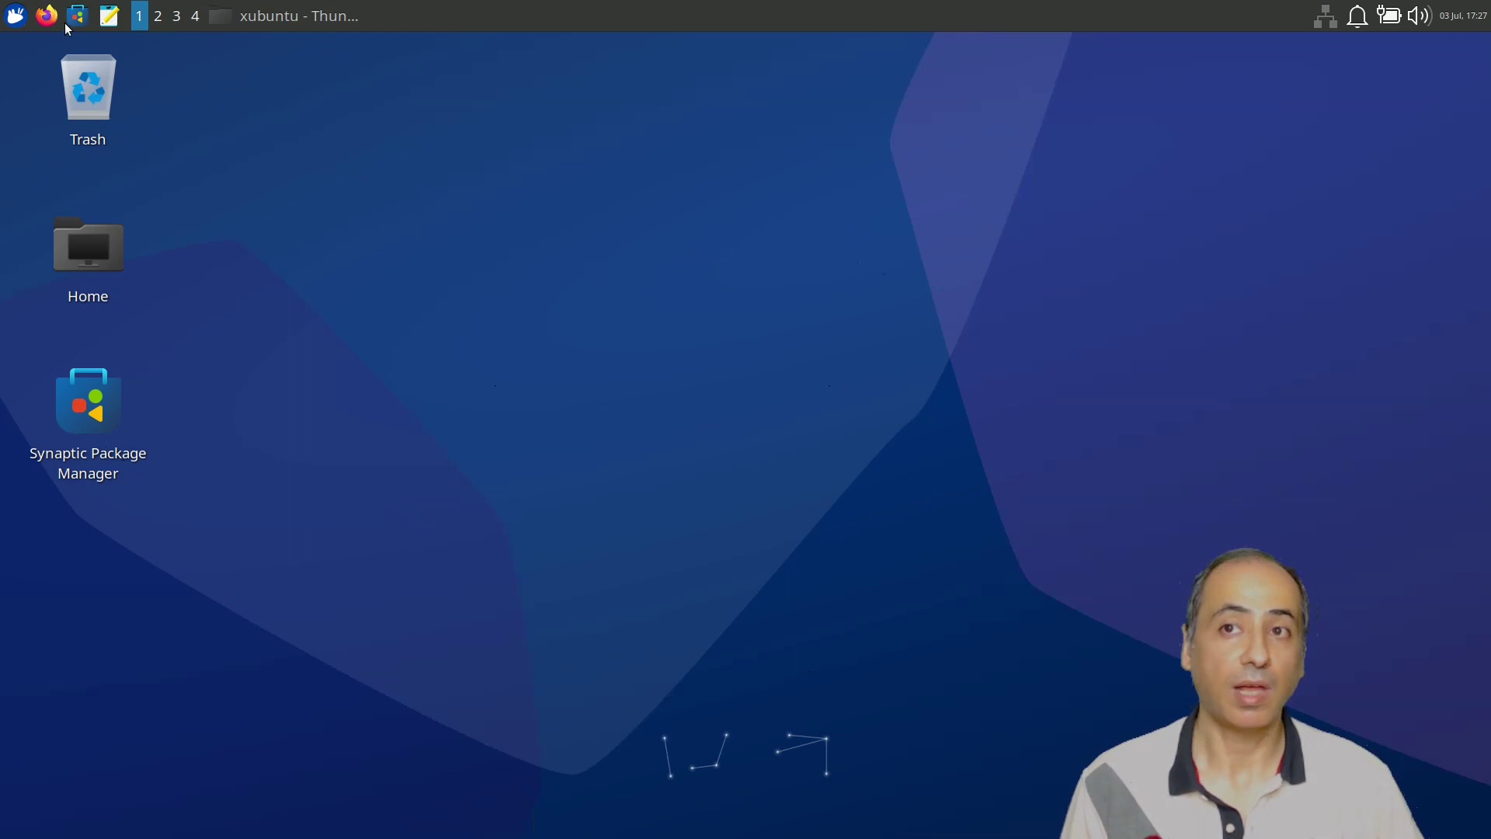
left_click(15, 16)
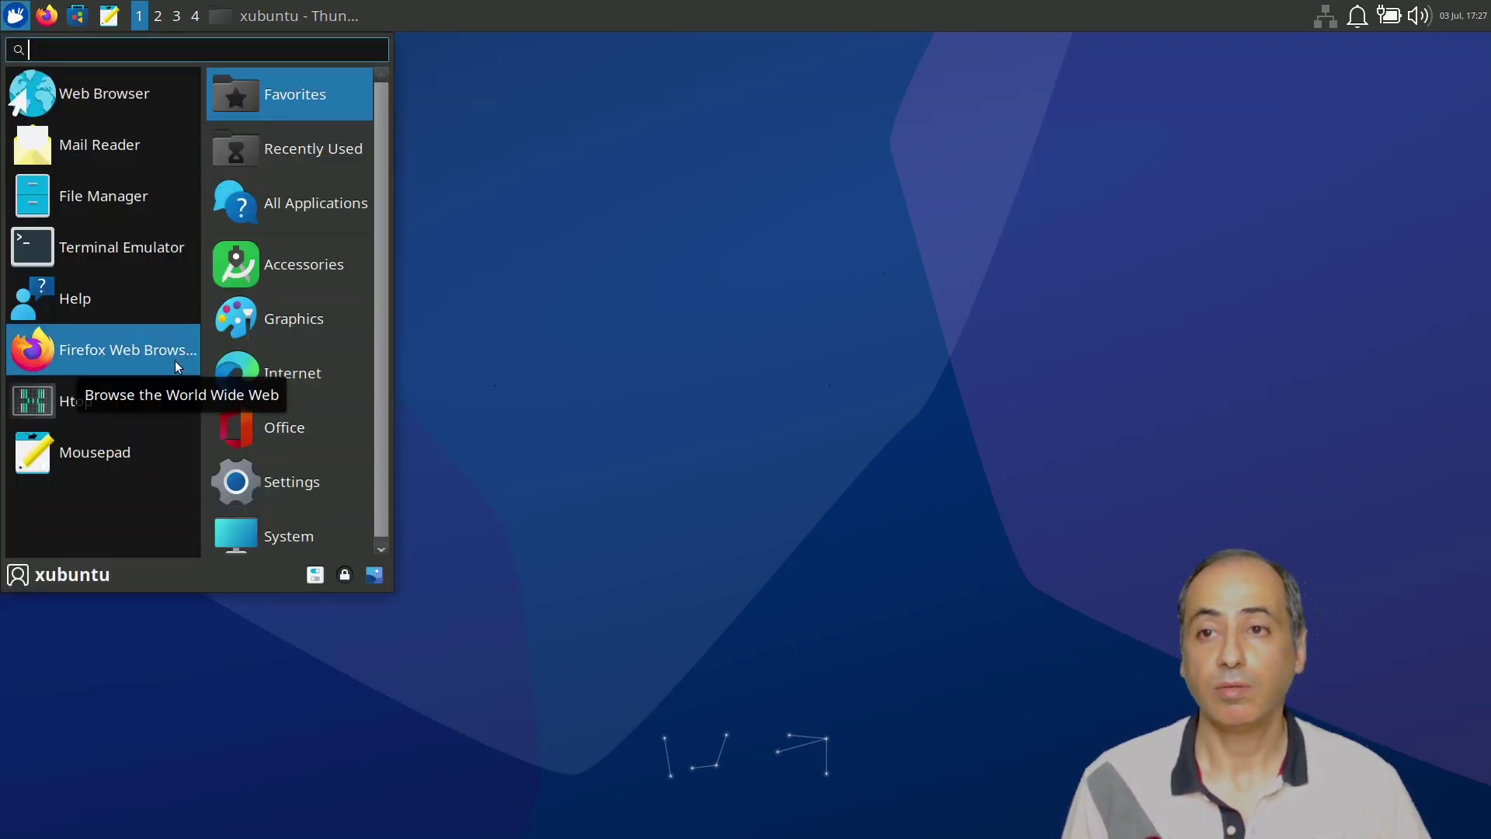
left_click(318, 483)
scroll(145, 323, "down", 3)
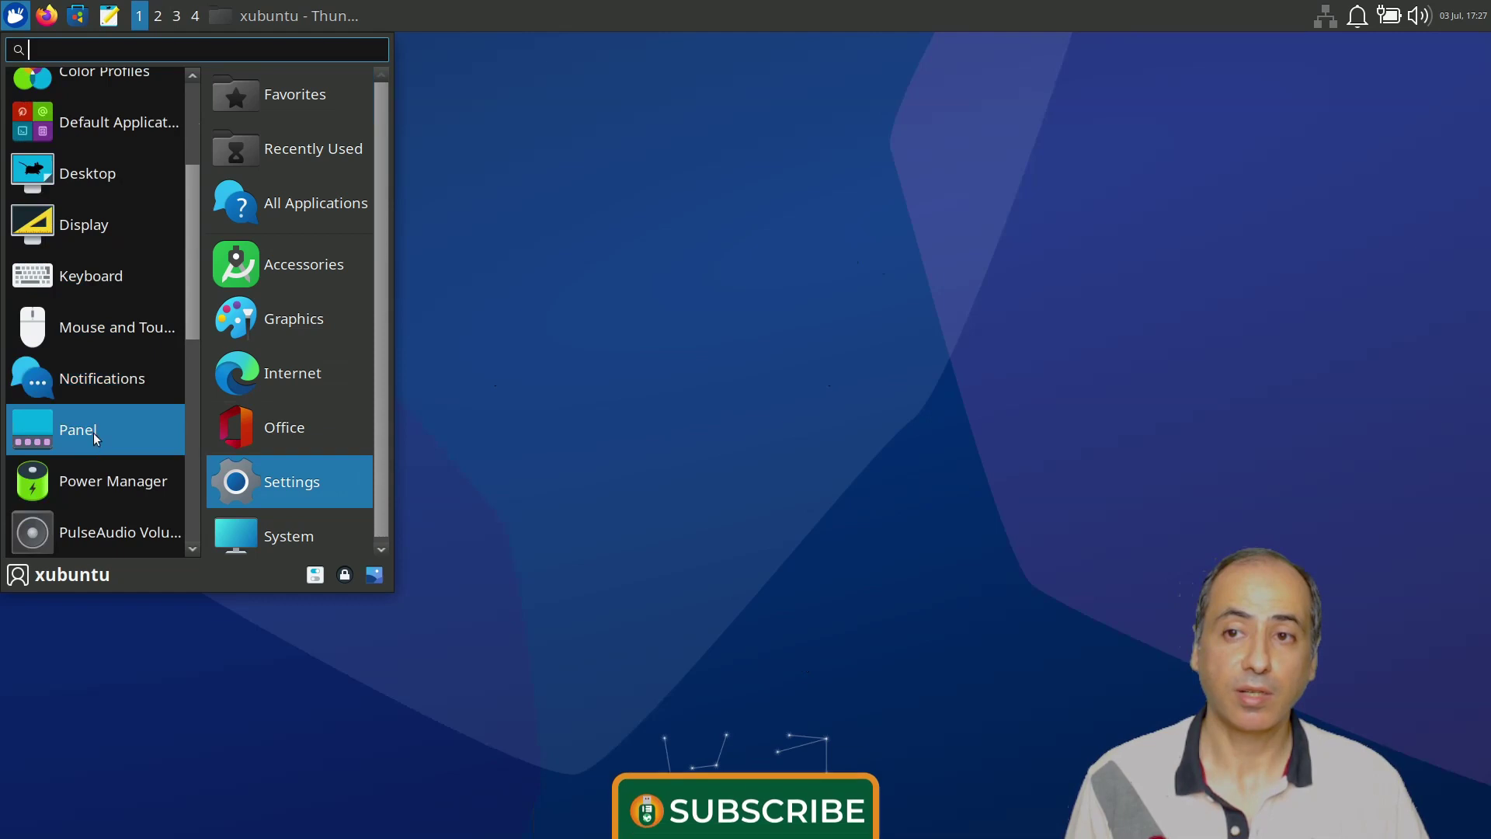
scroll(110, 464, "down", 5)
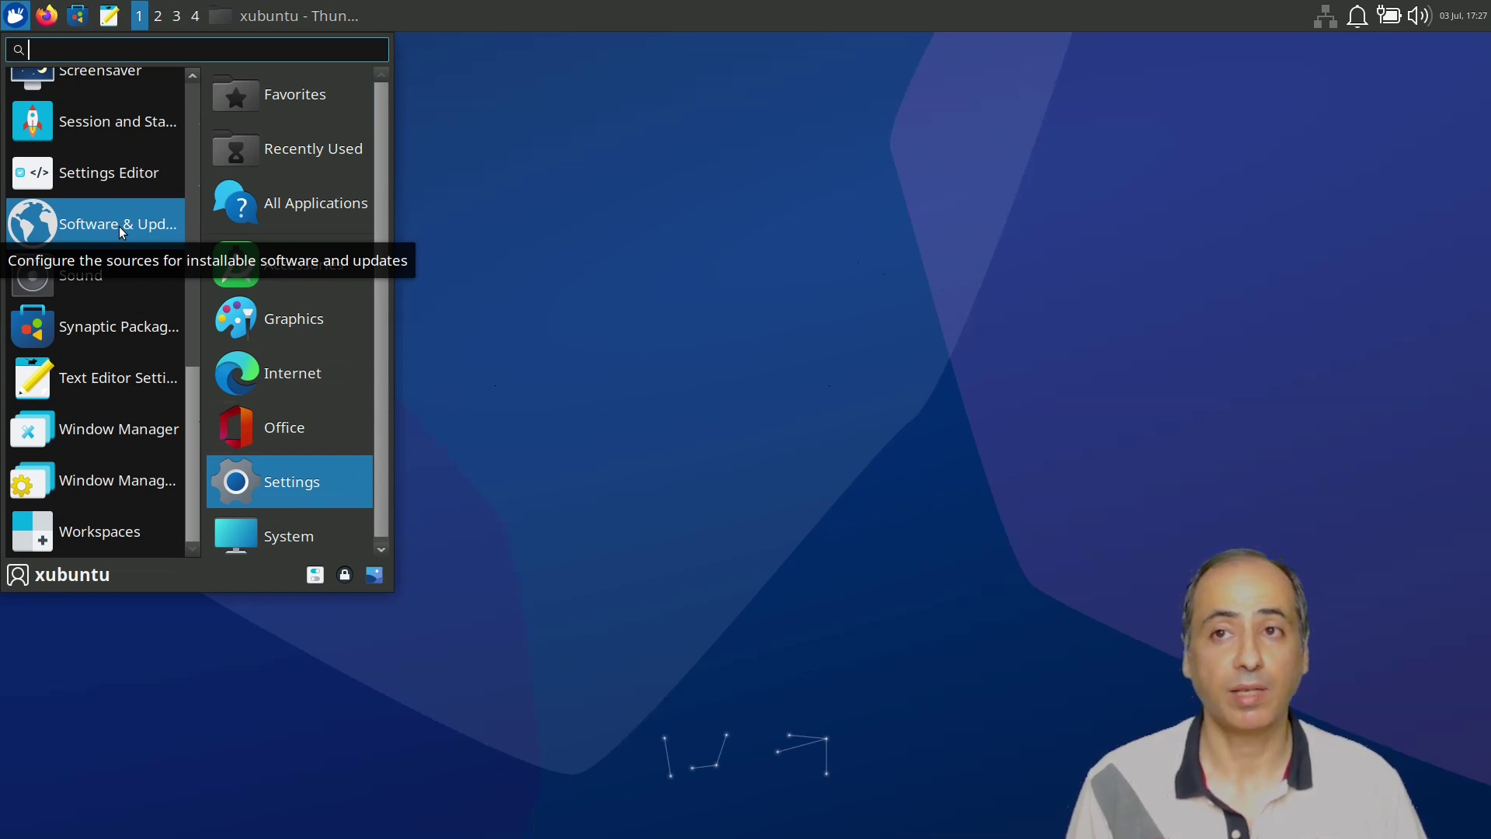
scroll(115, 225, "up", 2)
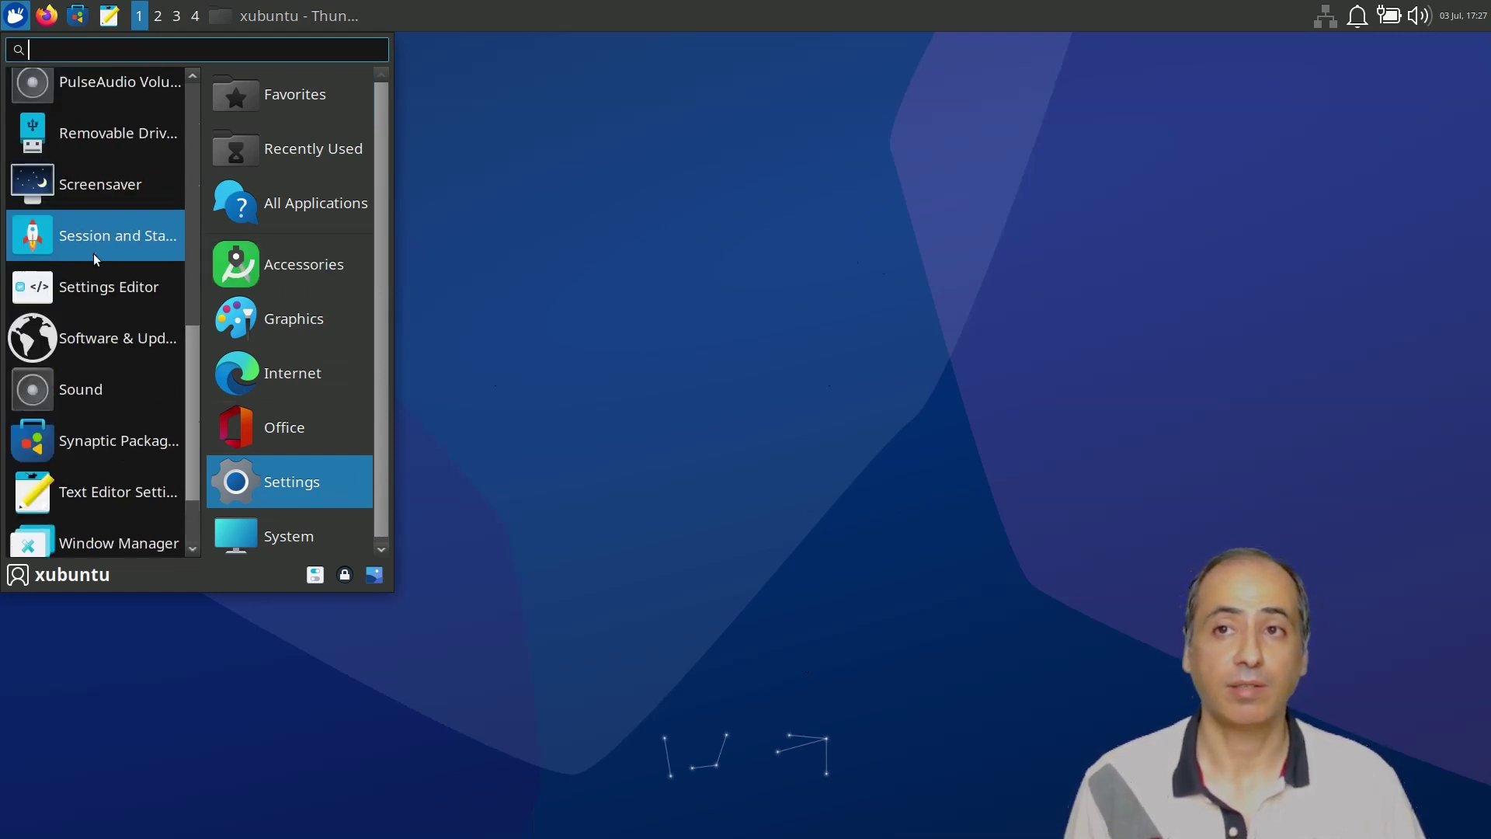
left_click(575, 420)
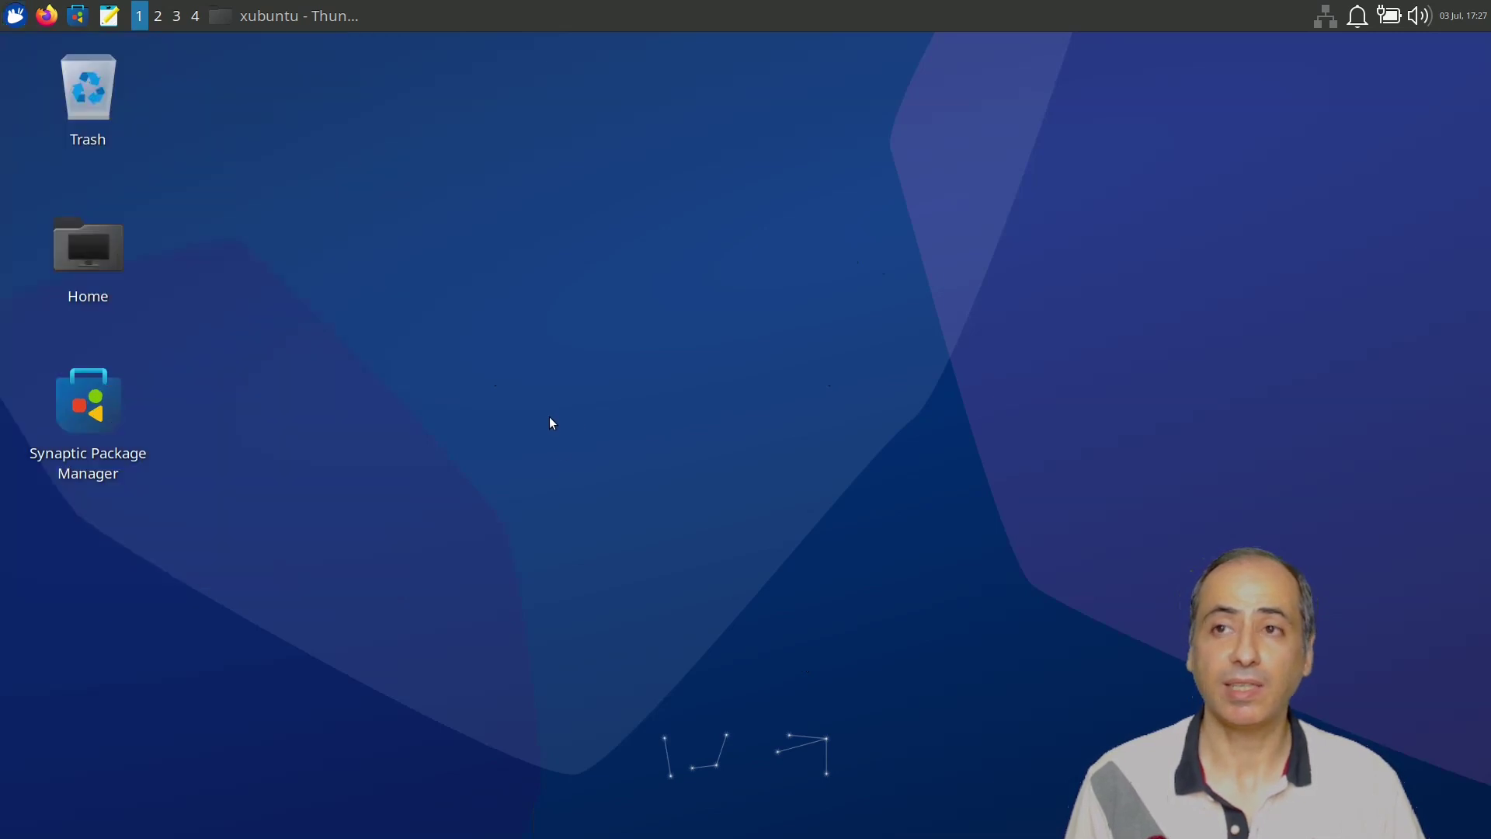